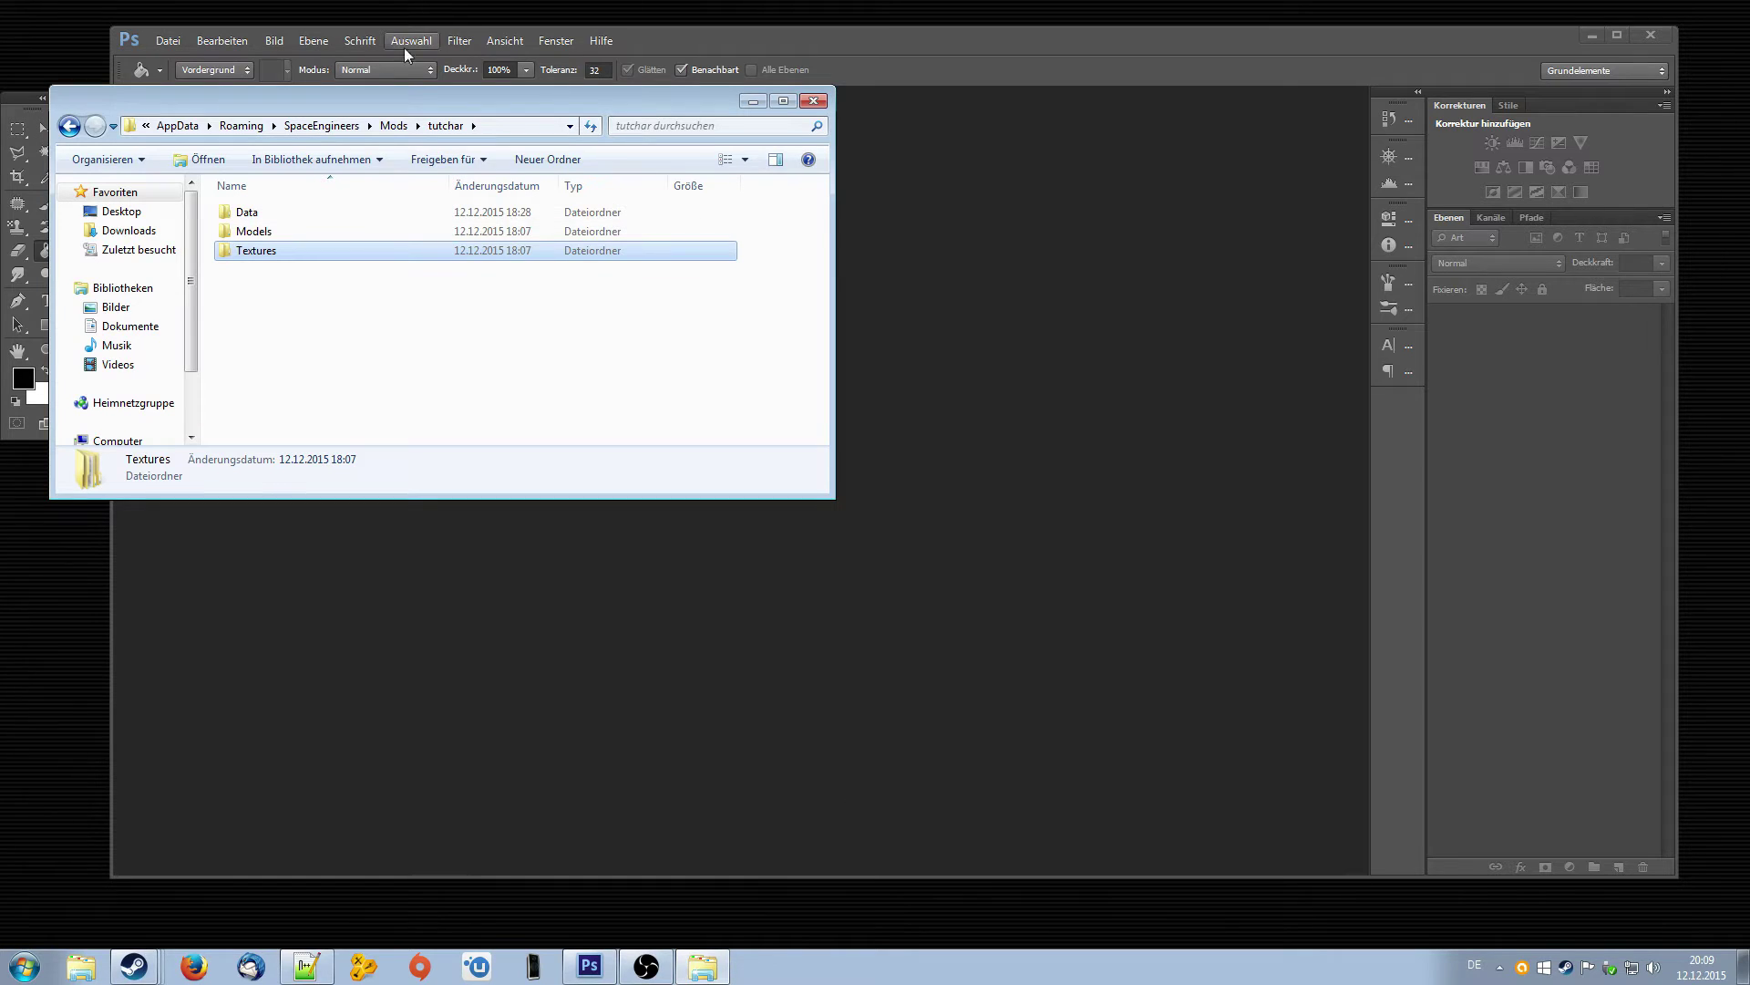
- Open the Textures\Models\Characters\Astronaut folder of the tutchar mod
left_click_drag(413, 93, 796, 203)
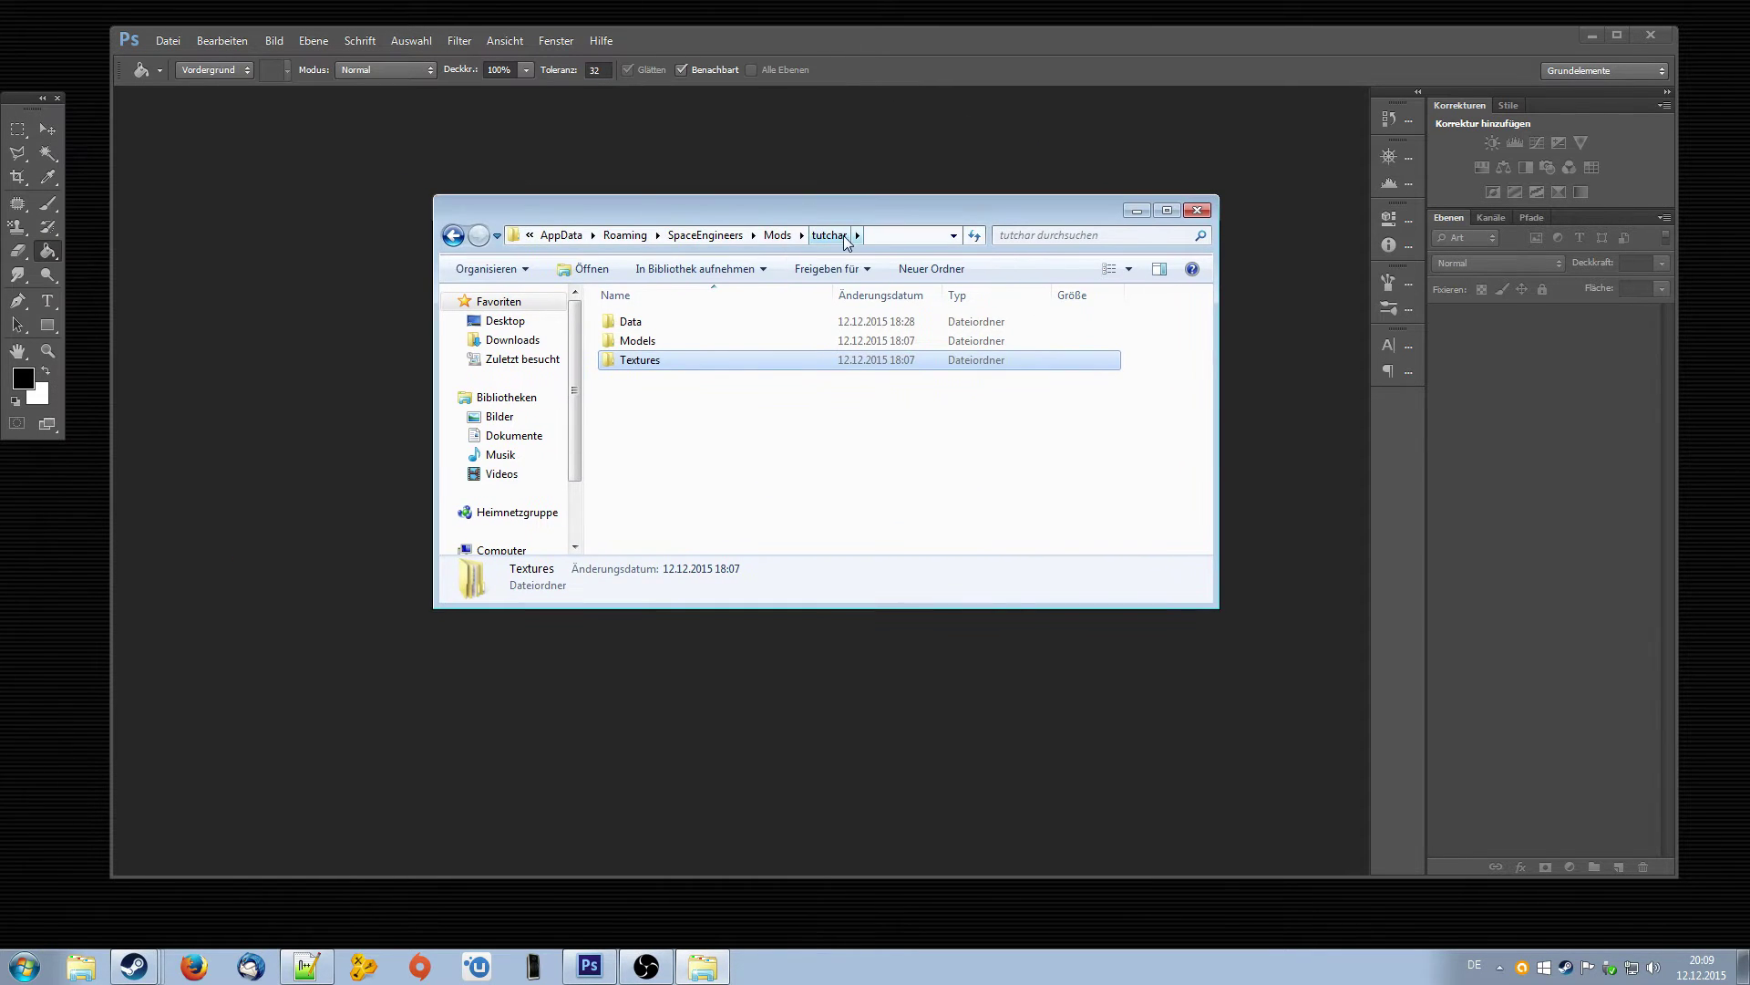
double_click(653, 365)
double_click(638, 323)
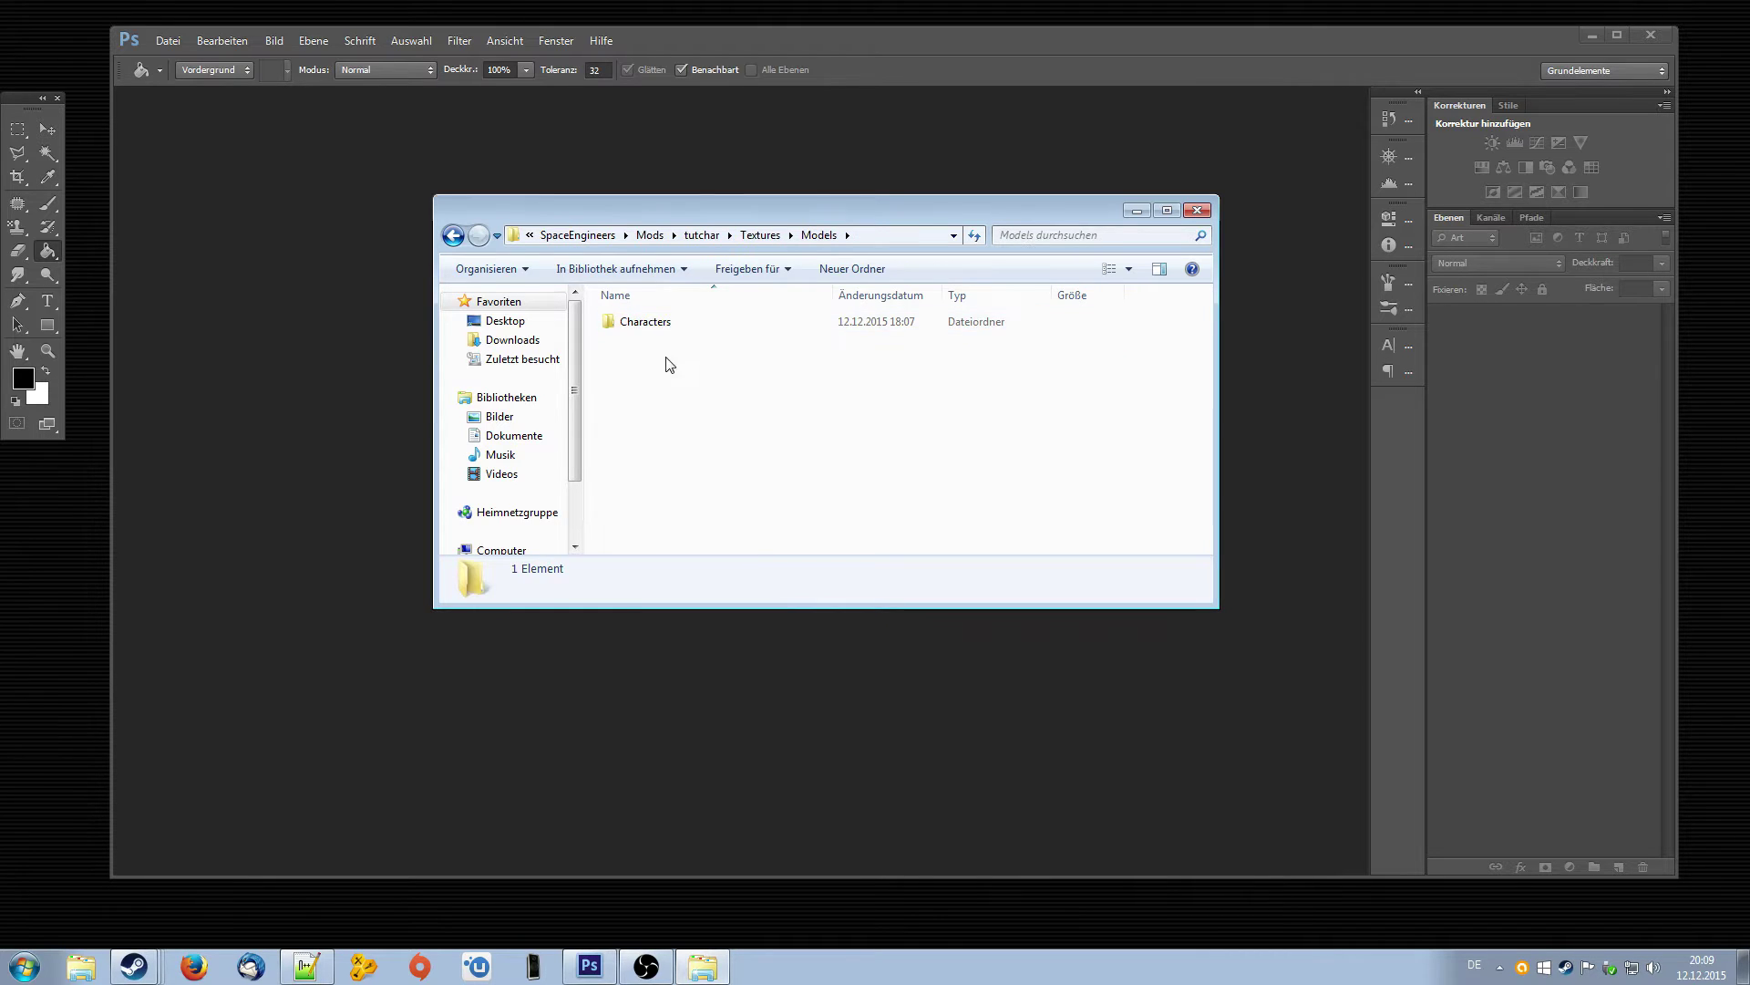
double_click(664, 324)
double_click(665, 324)
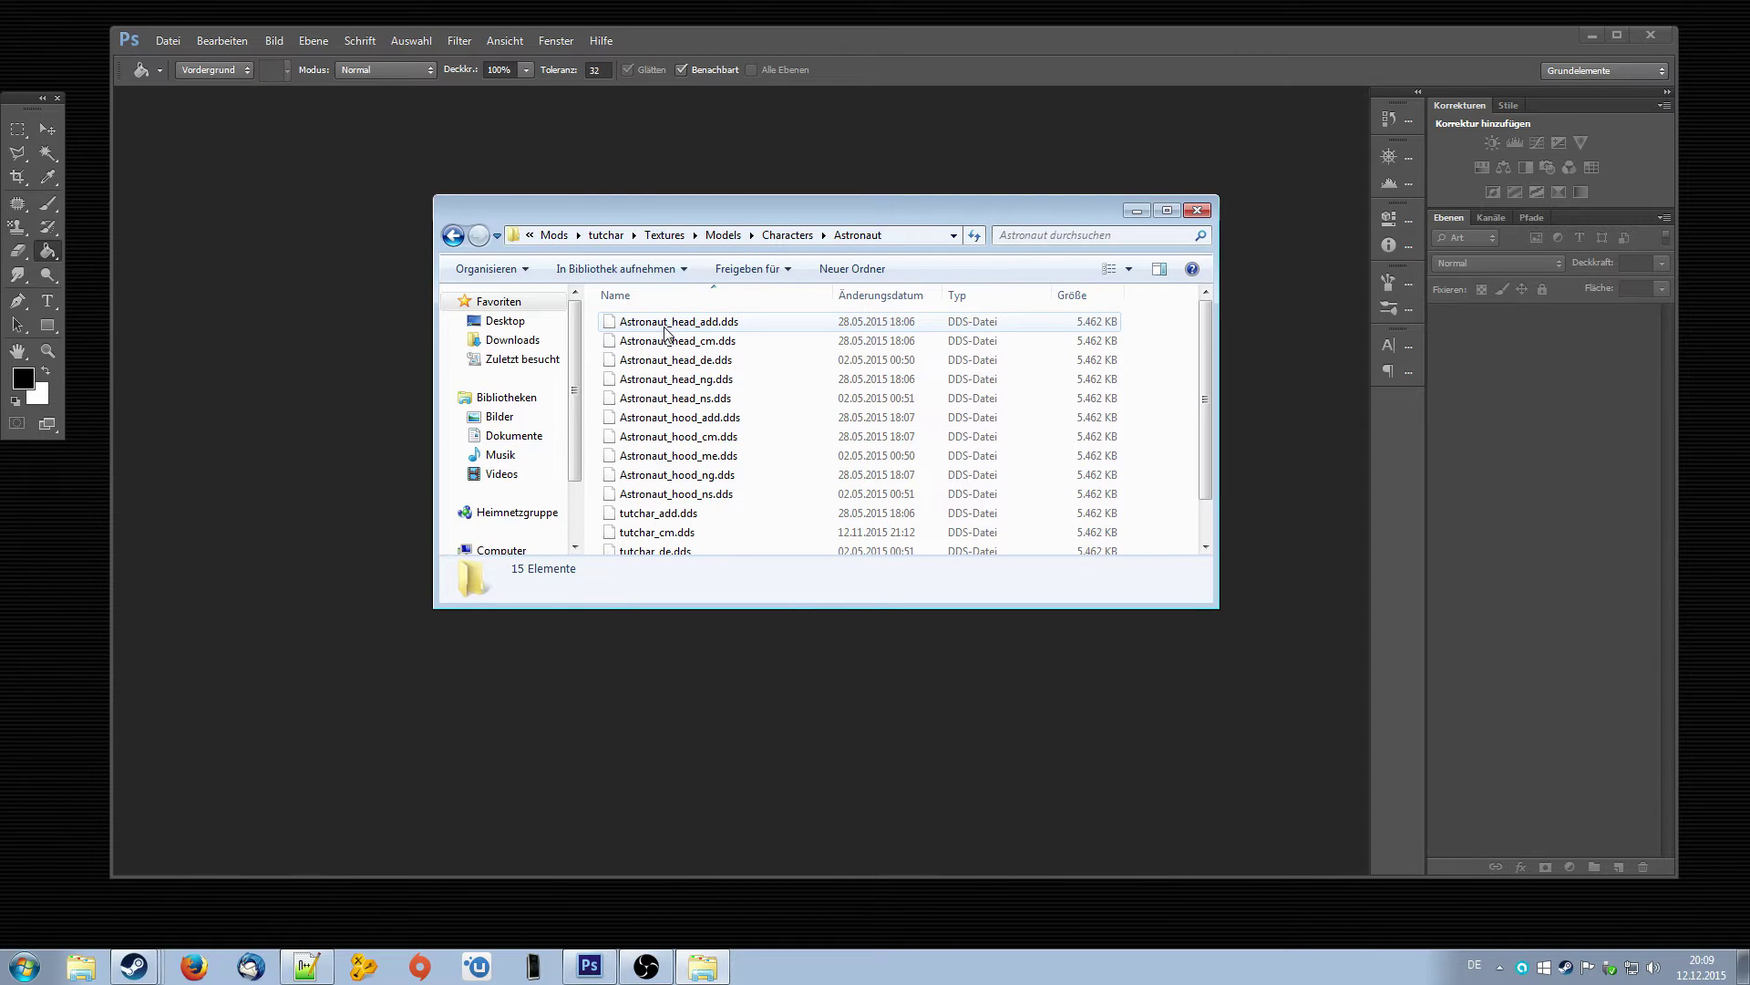
- Open tutchar_de.dds and tutchar_ns.dds together in Photoshop, loading both with default sizes
scroll(801, 395, "down", 1)
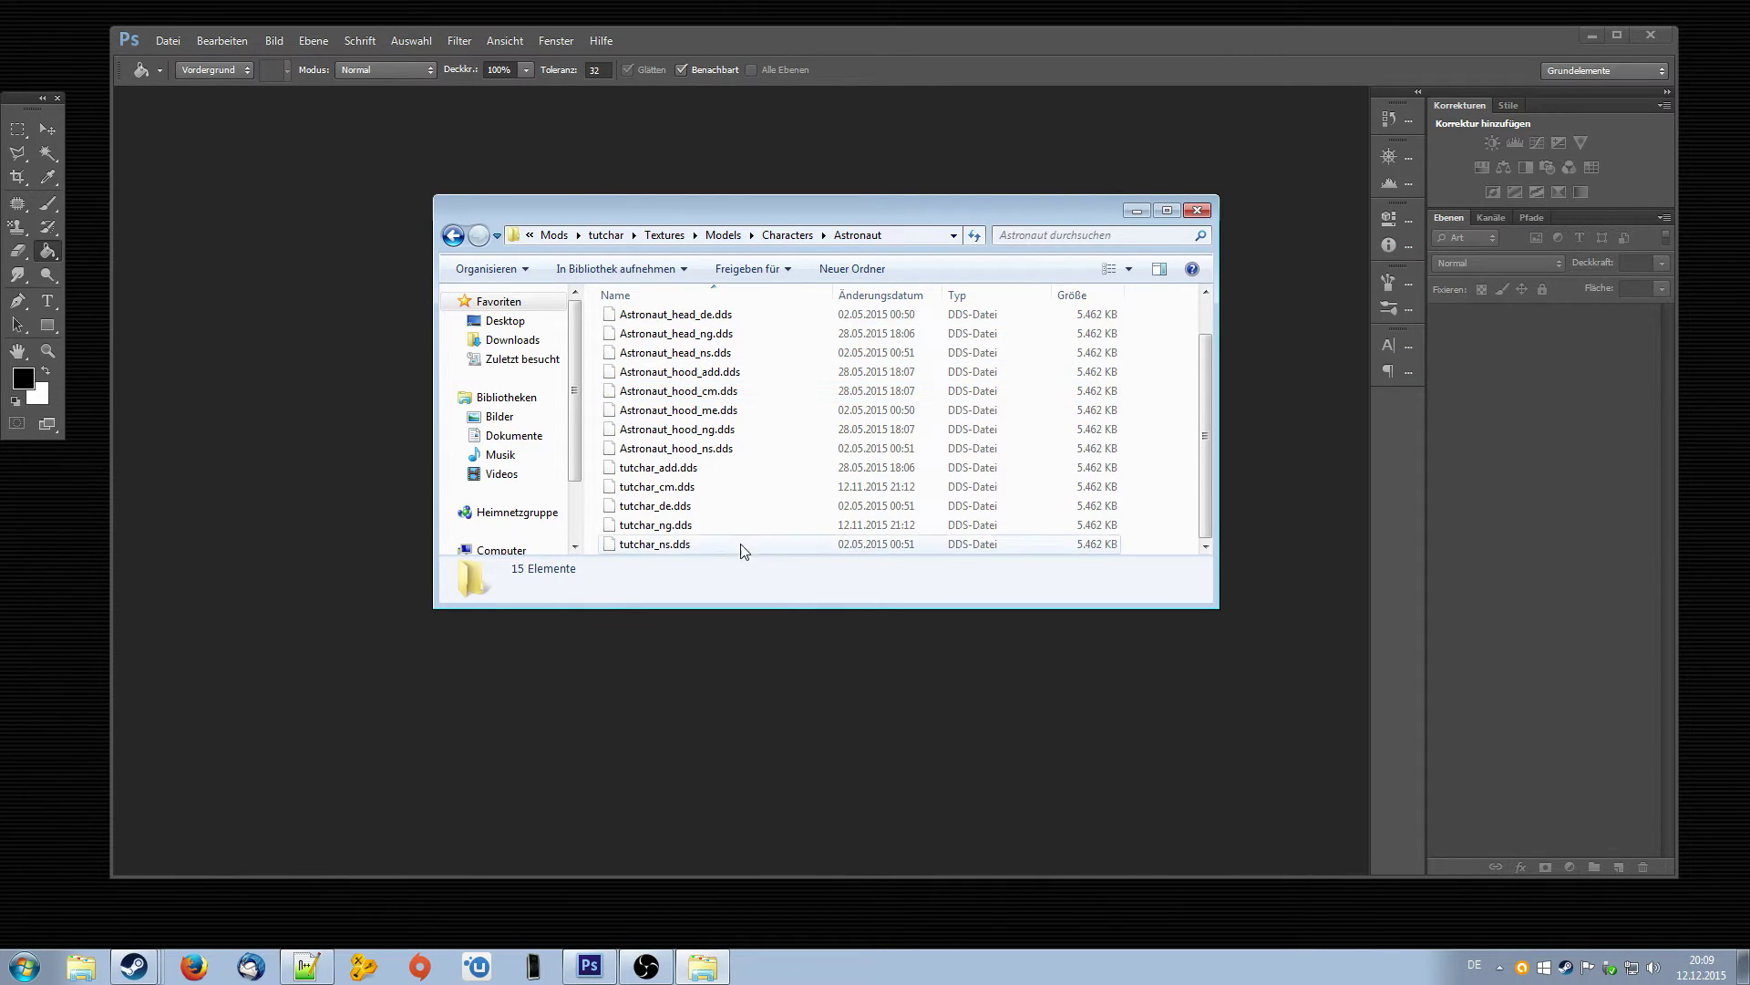
left_click(668, 513)
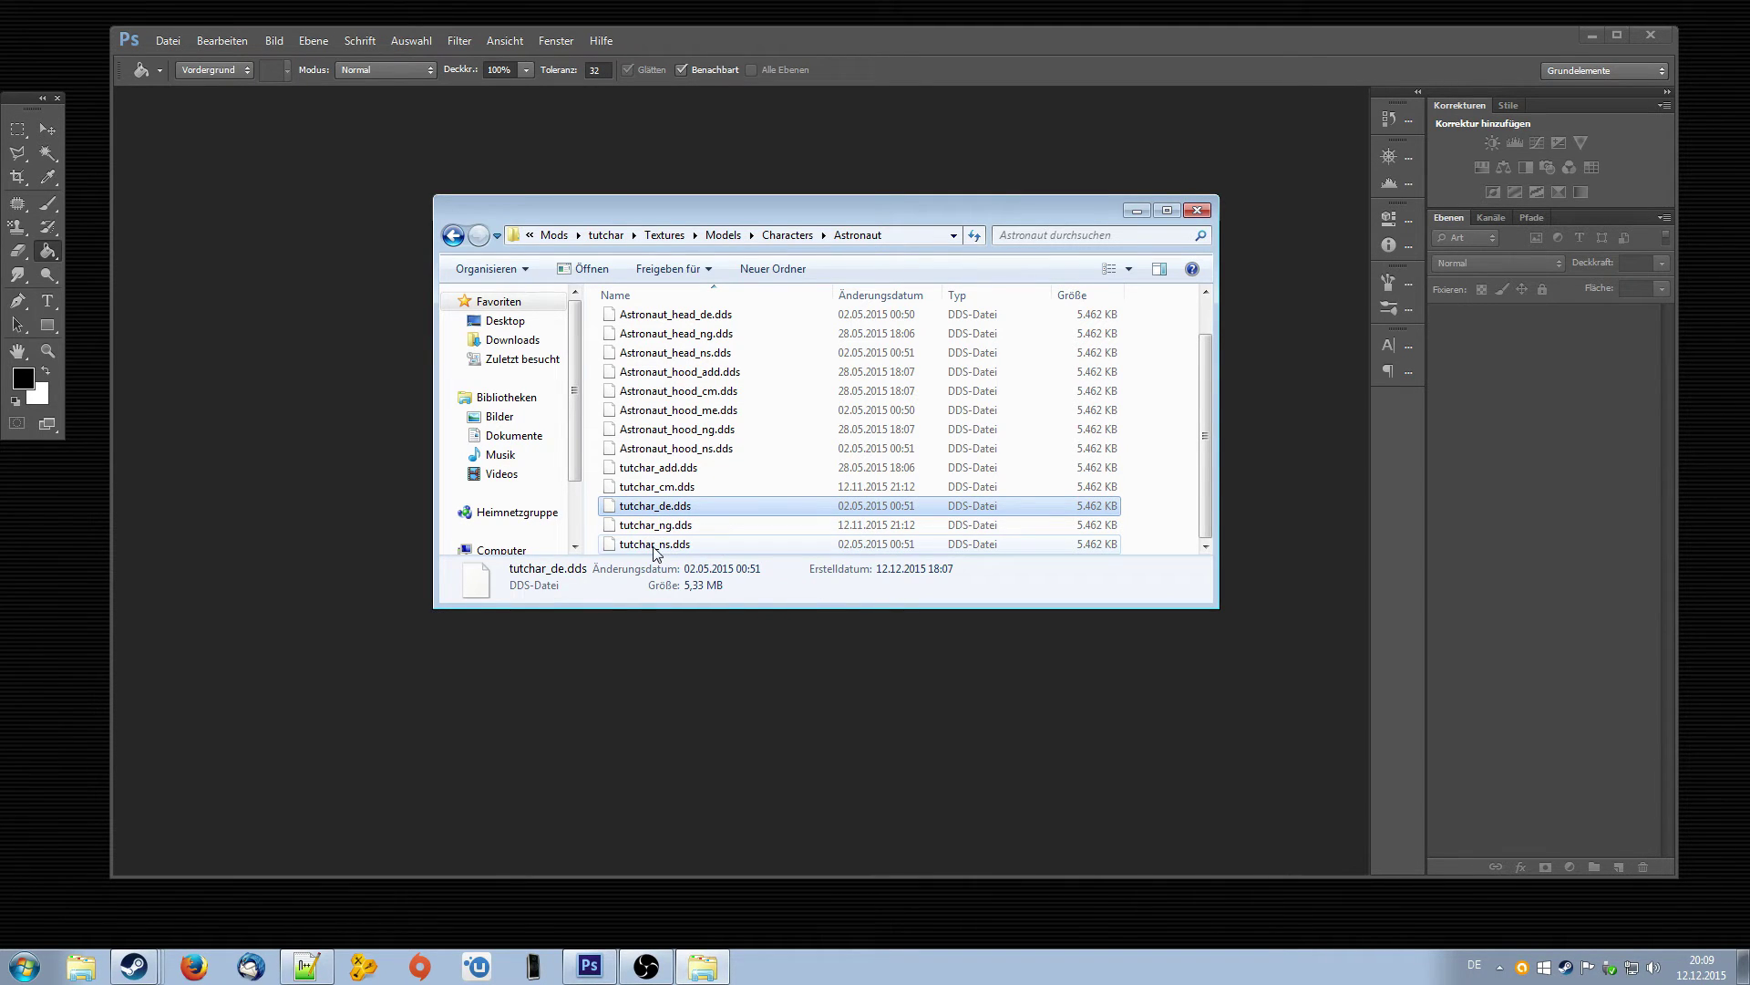
left_click(654, 545, "ctrl")
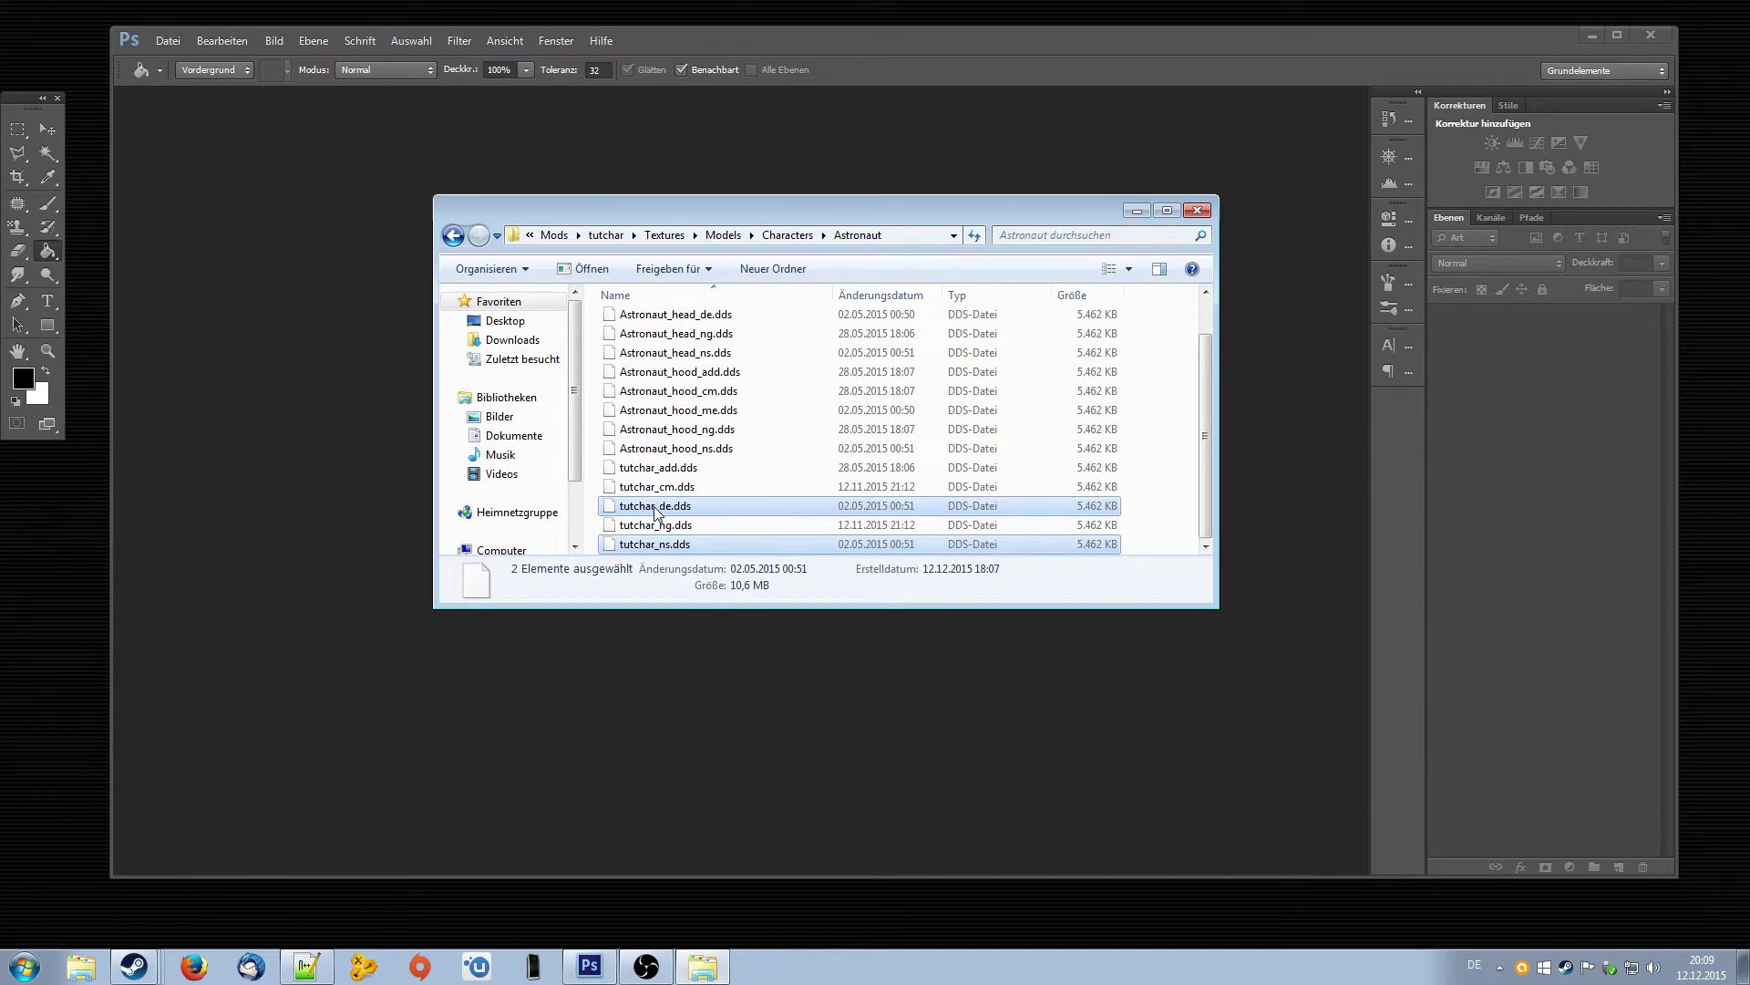
key("Return")
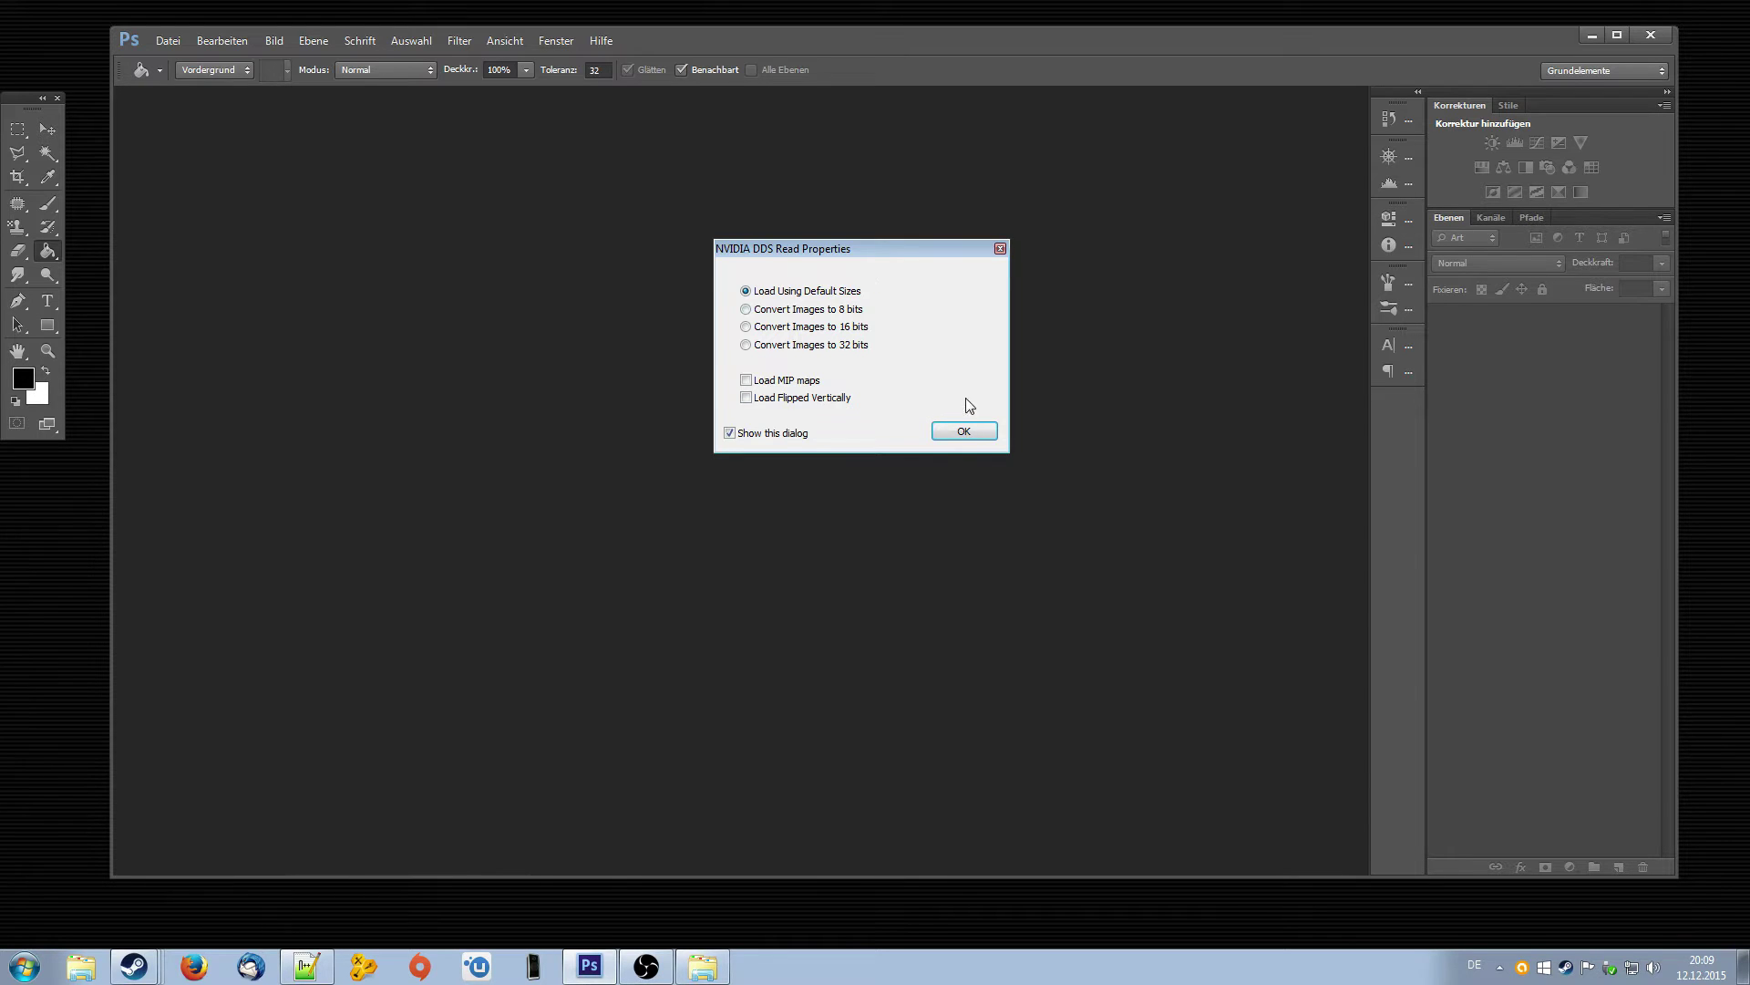
left_click(964, 432)
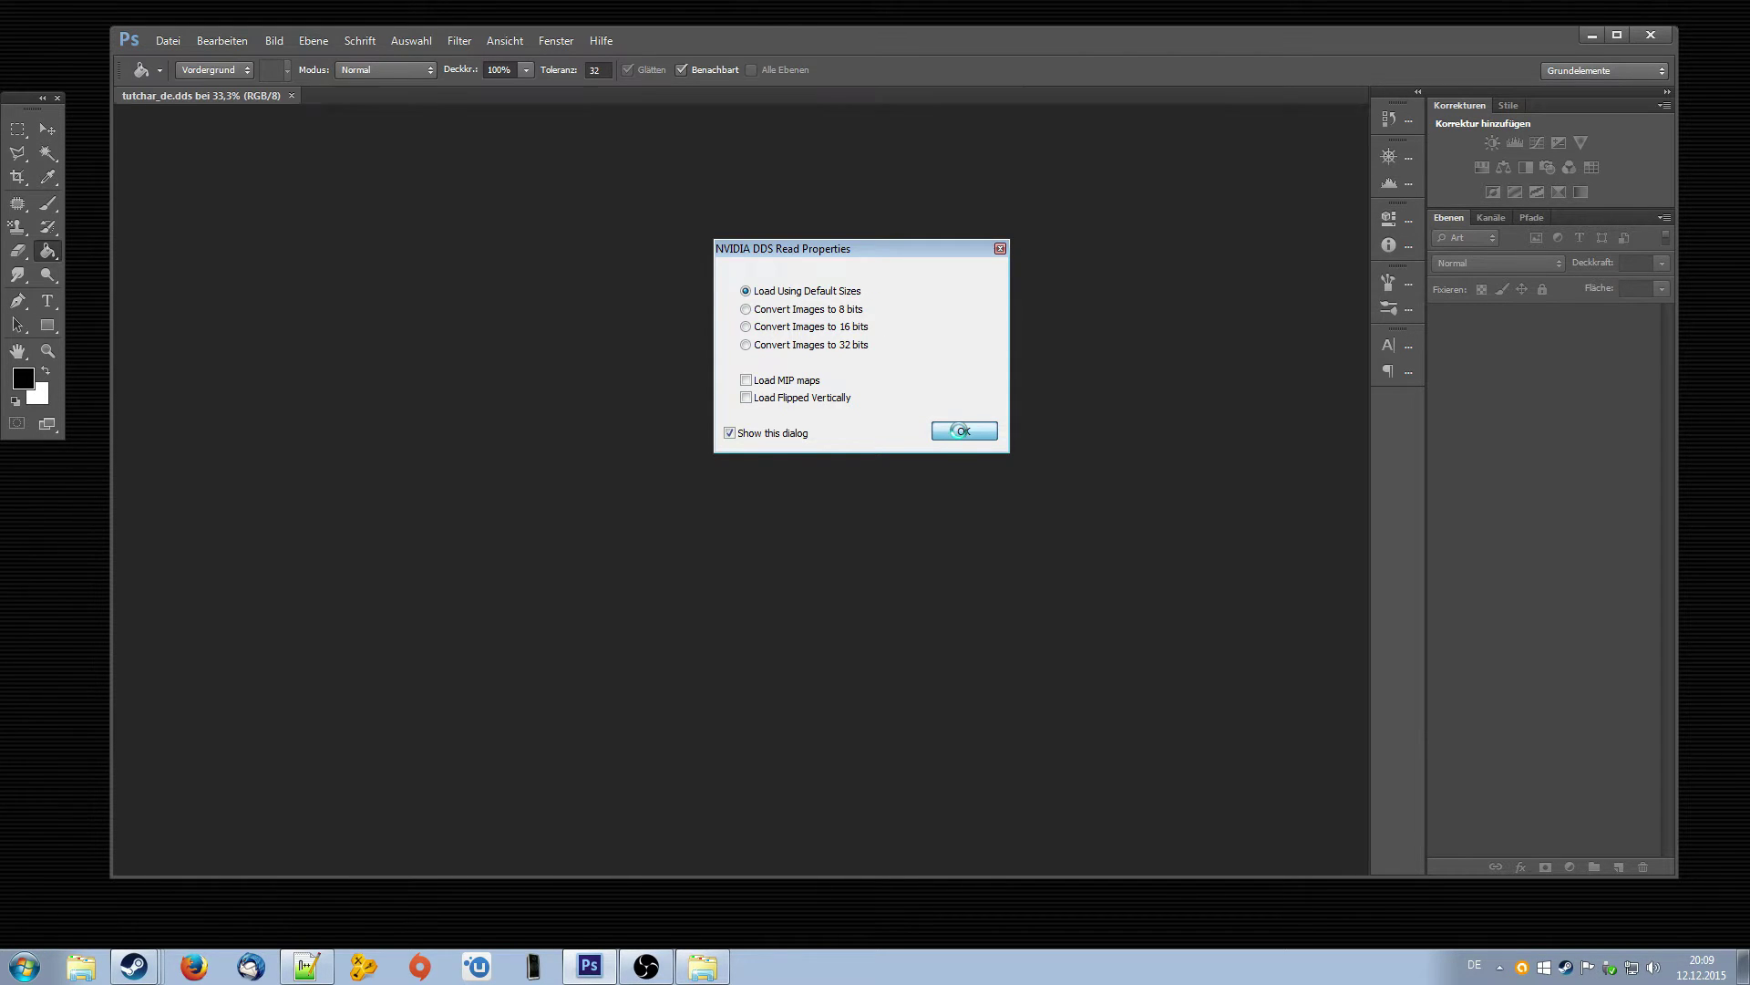
left_click(967, 436)
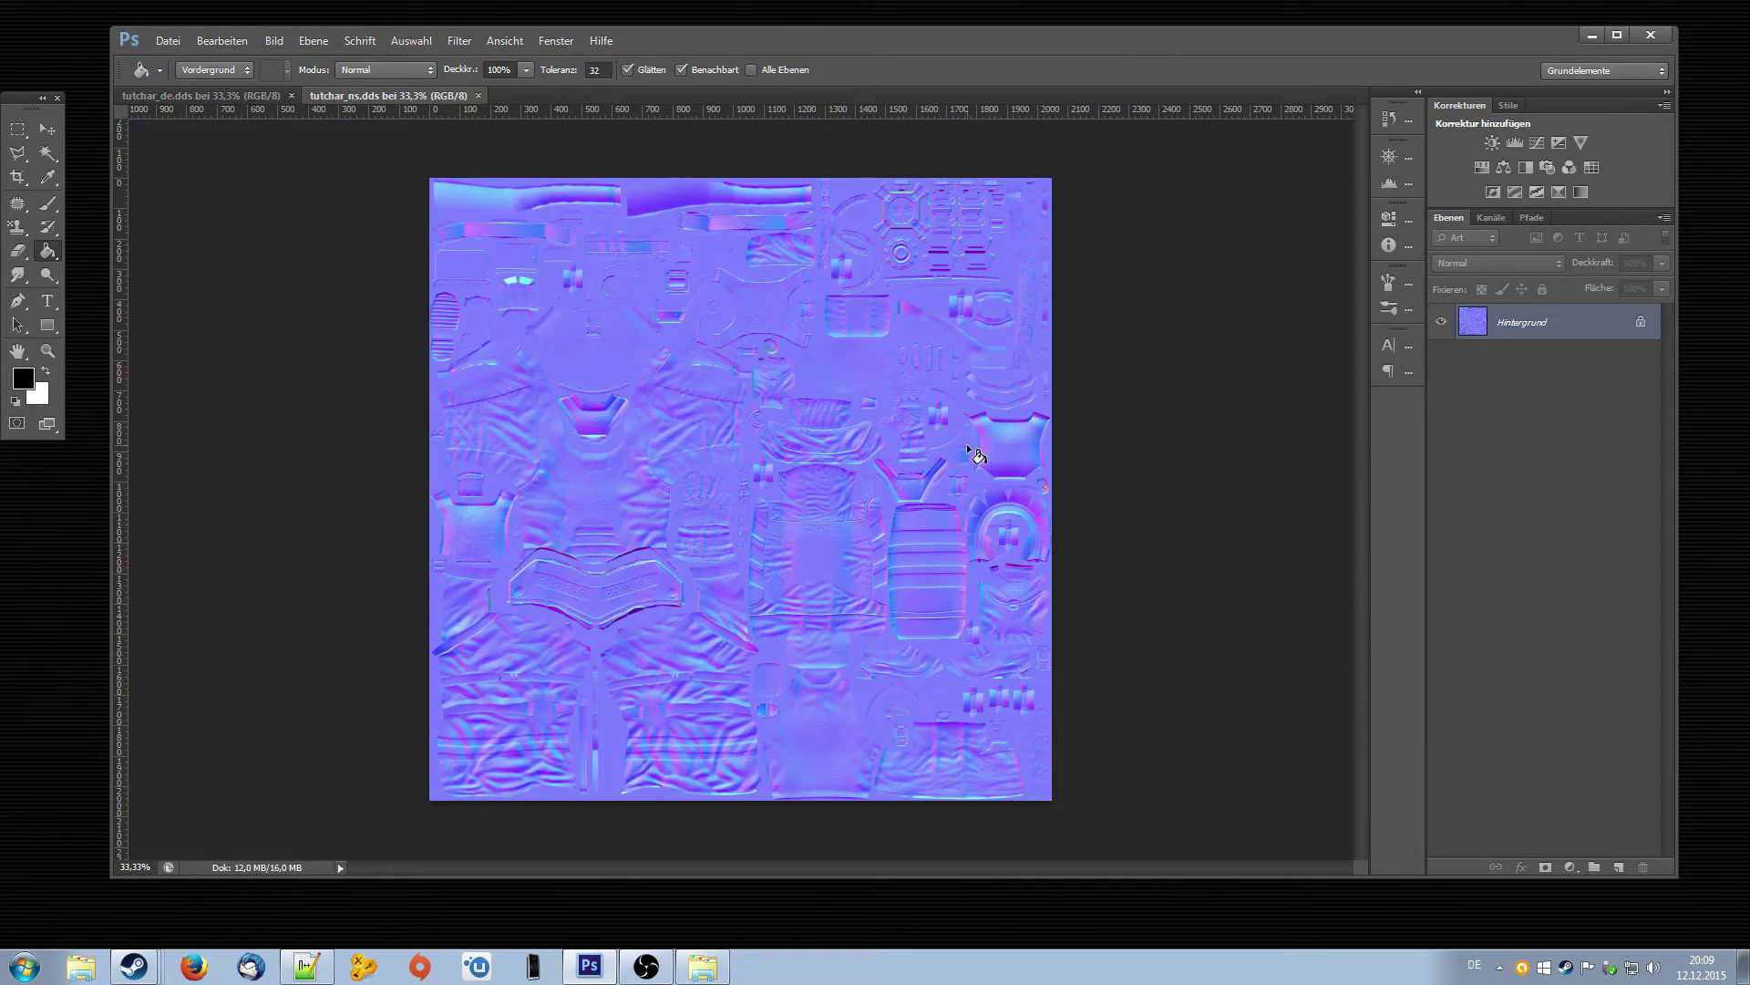
- Examine the color image and Alpha 1 channel of tutchar_de.dds, and the Alpha 1 channel of tutchar_ns.dds
left_click(202, 94)
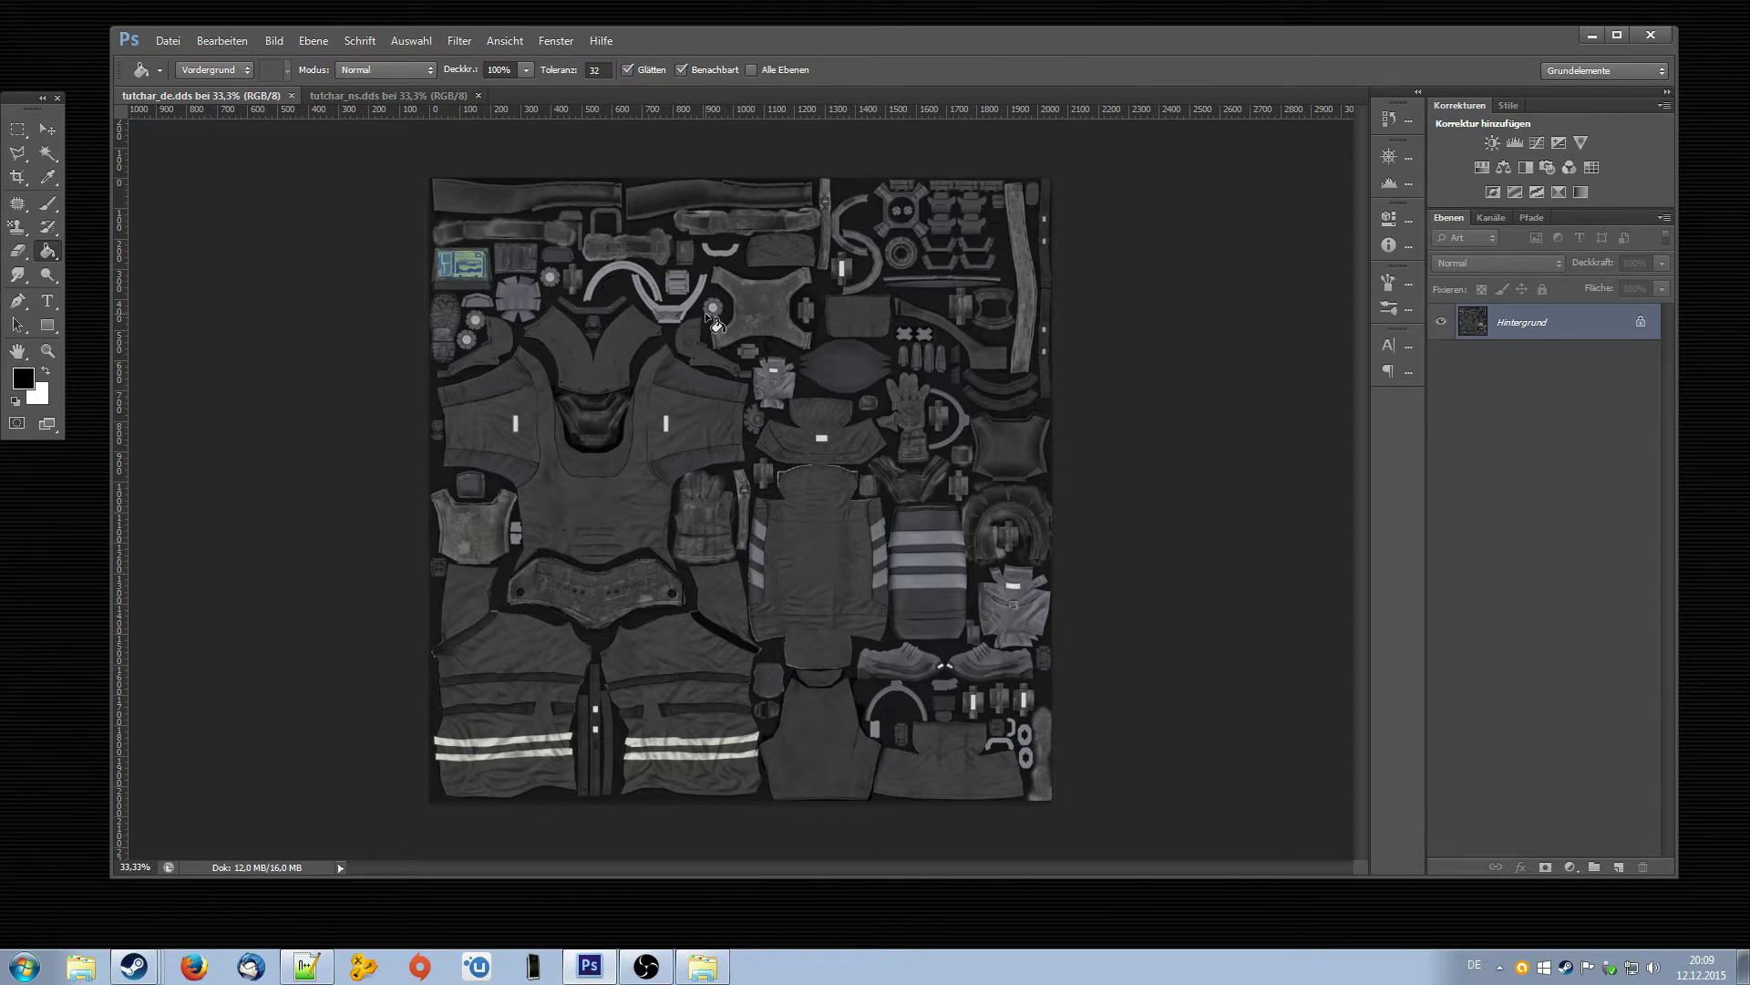
left_click(48, 130)
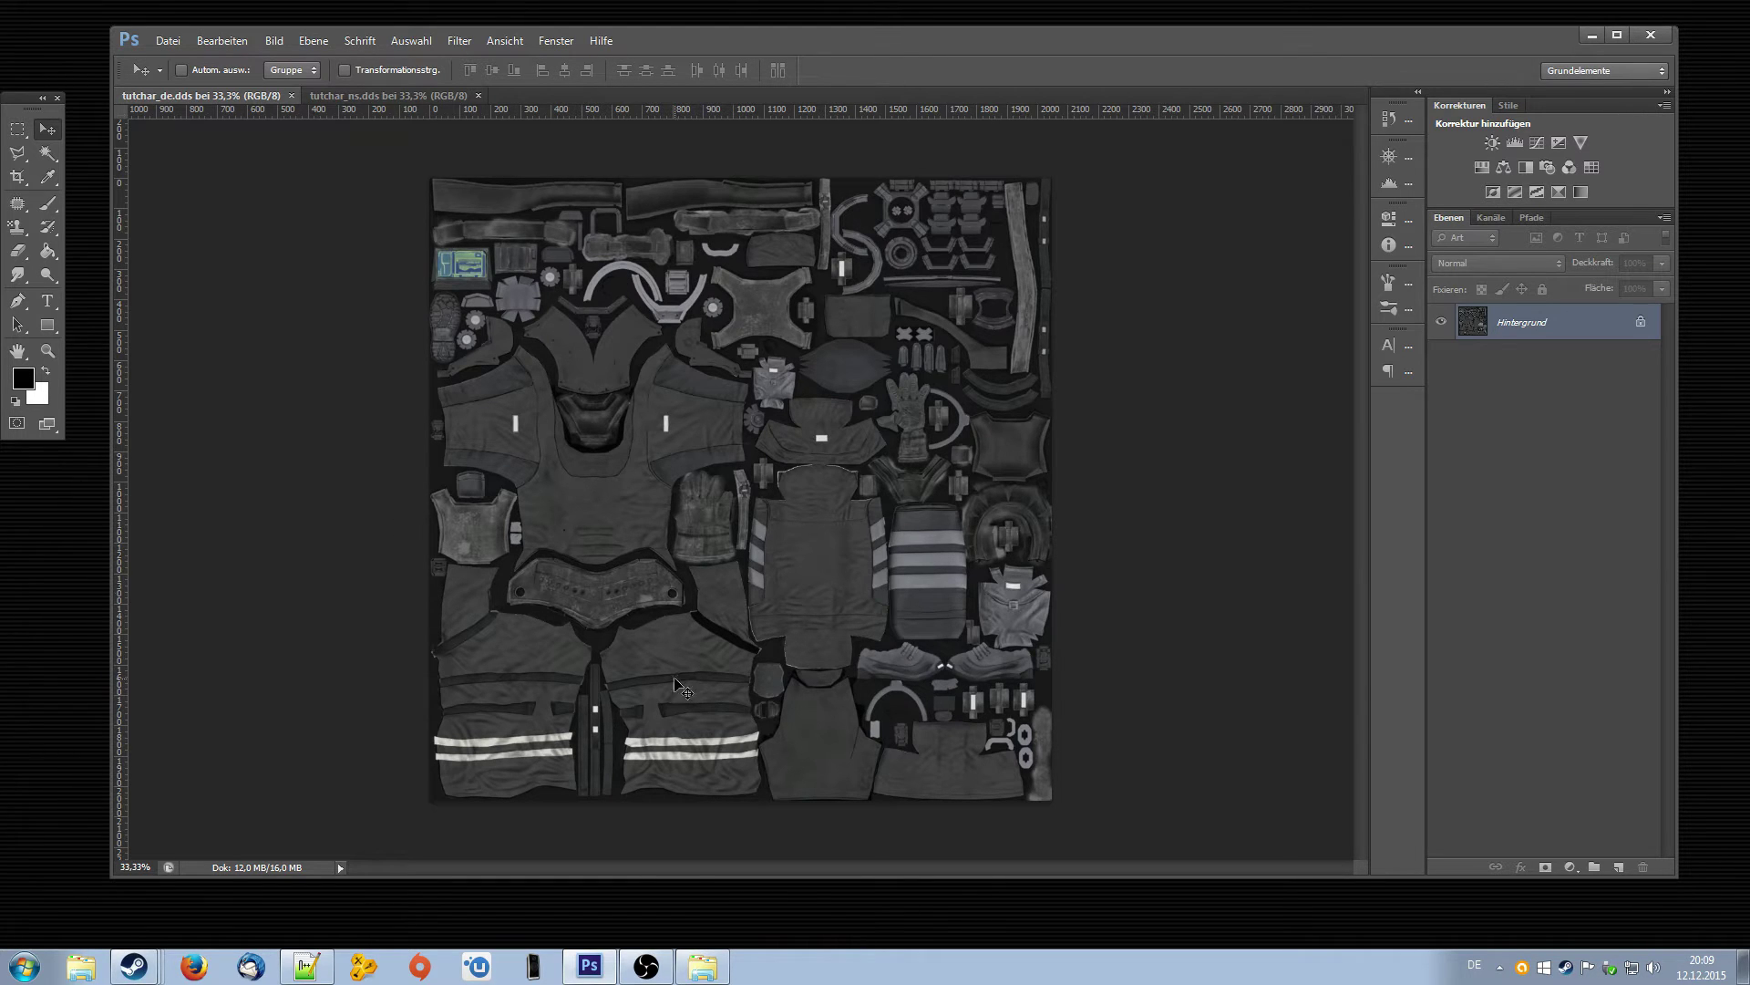
left_click(1492, 217)
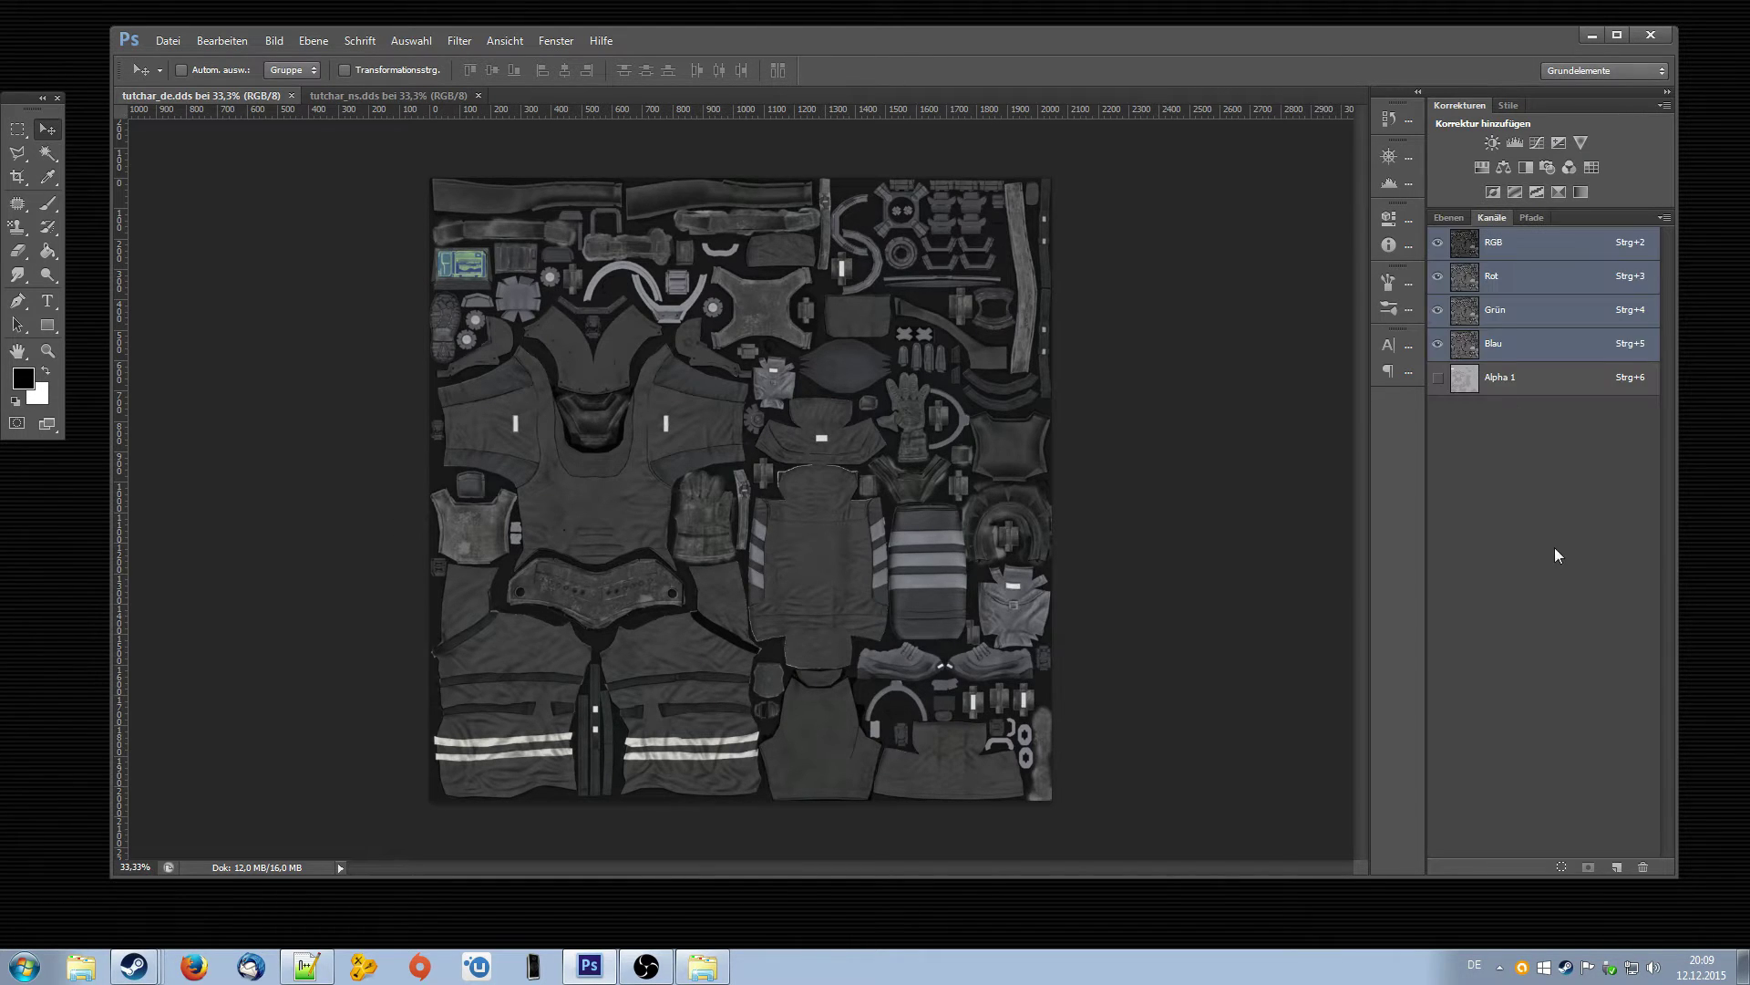
left_click(1535, 381)
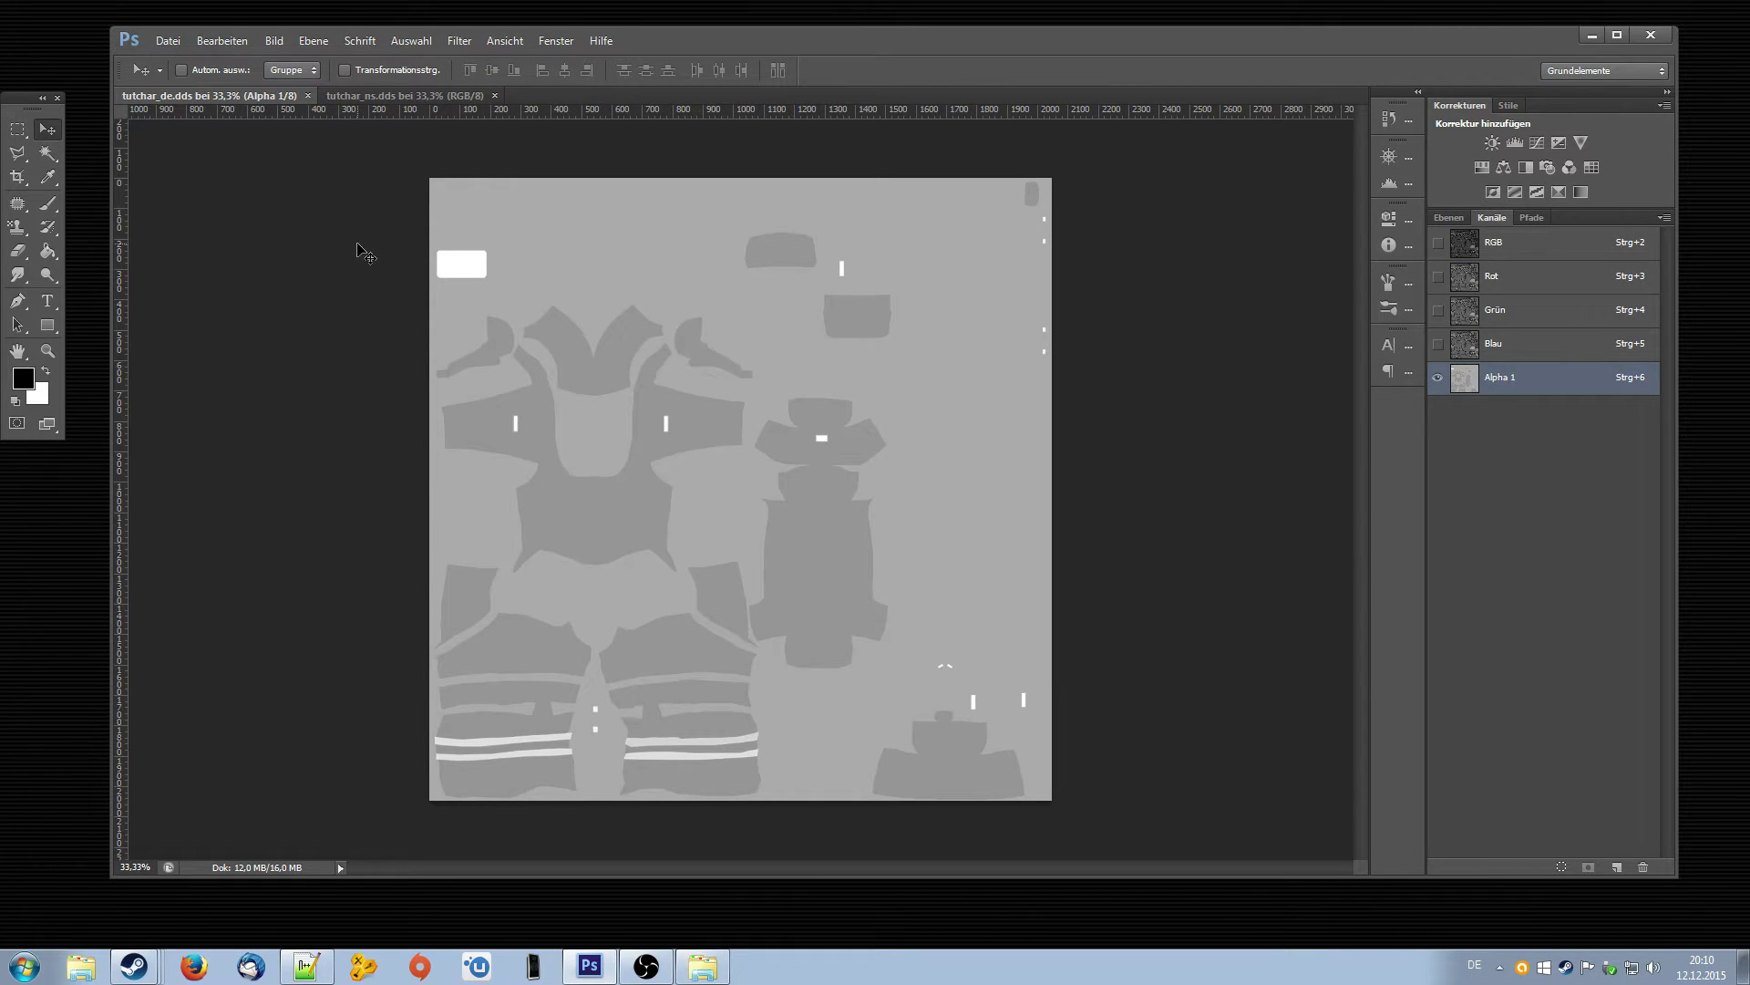
left_click(370, 98)
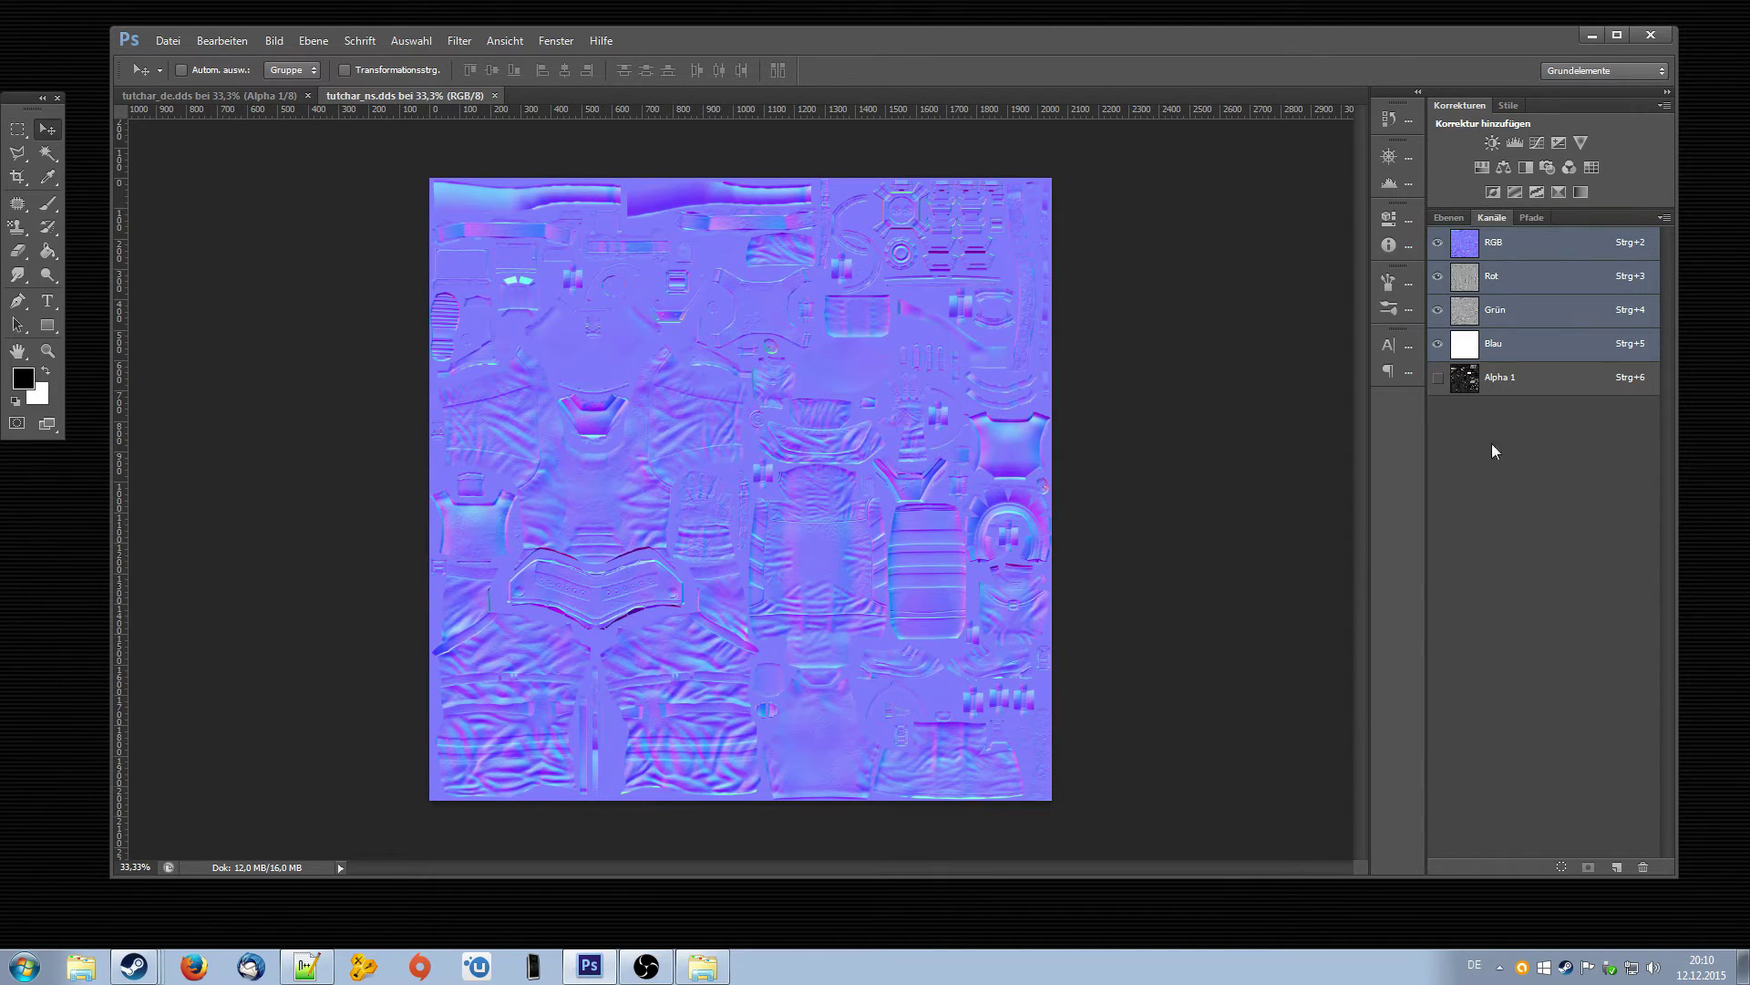
left_click(1539, 384)
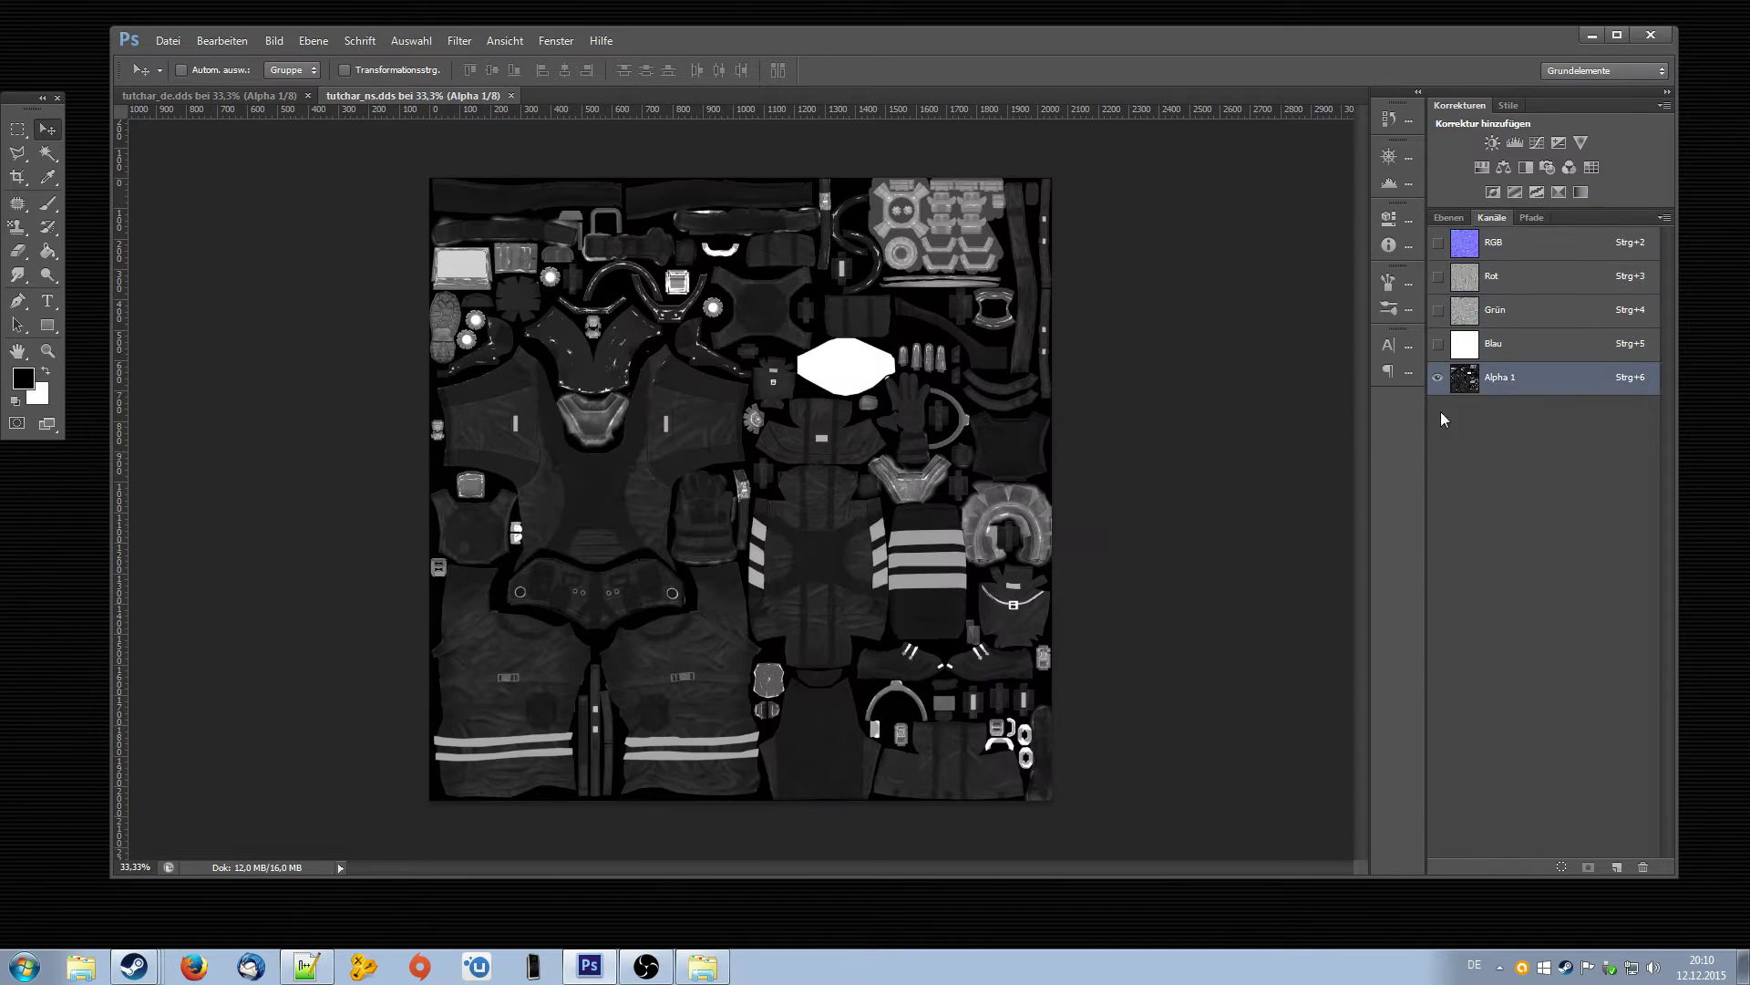
- Fill the entire Alpha 1 channel of tutchar_de.dds with white
left_click(257, 99)
key("b")
key("x")
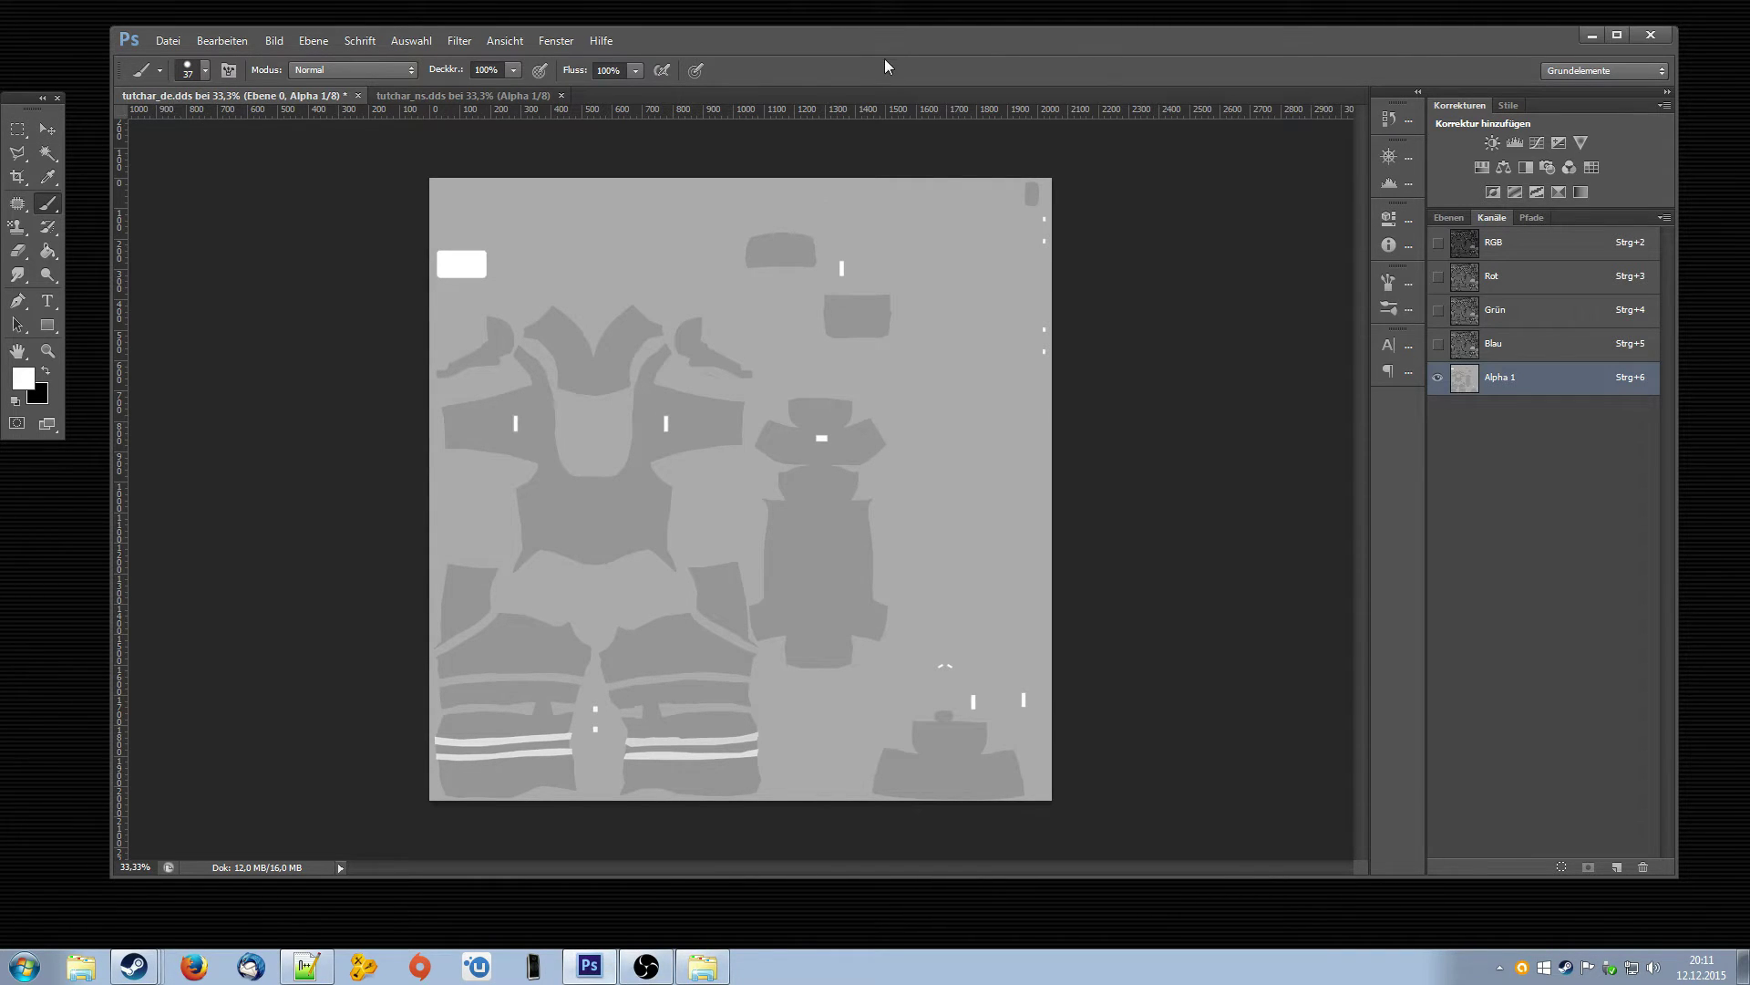
left_click(206, 70)
type("411 Px")
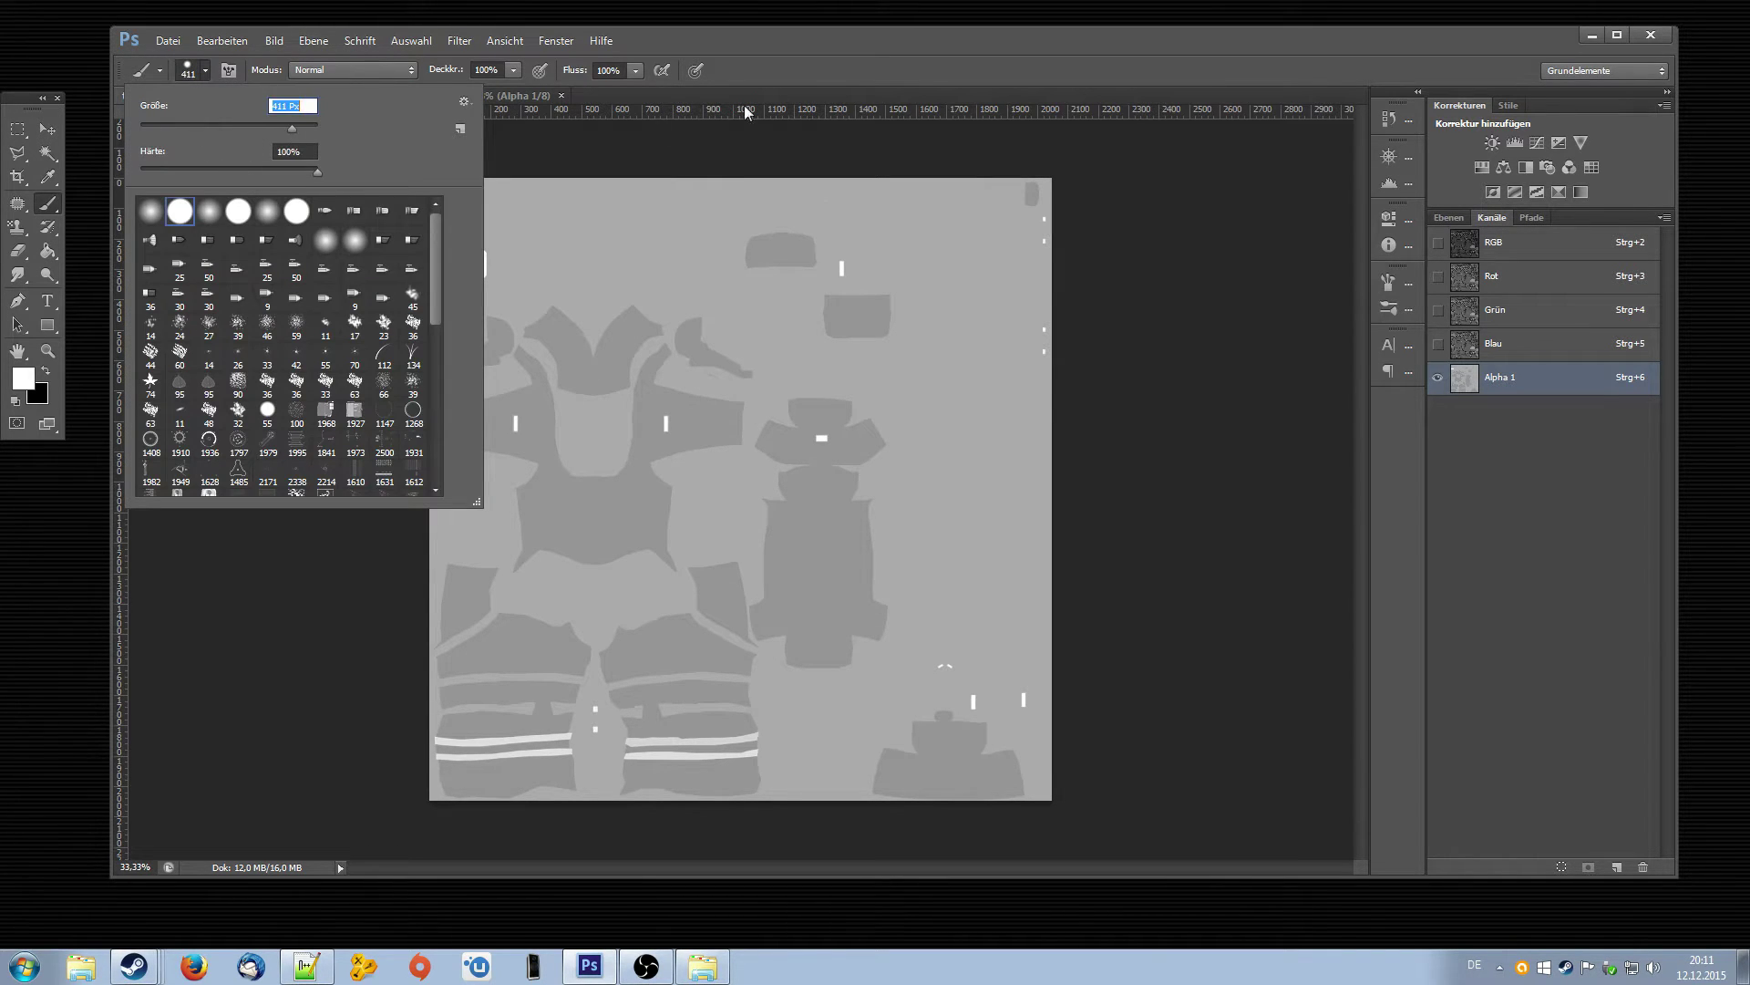
key("Return")
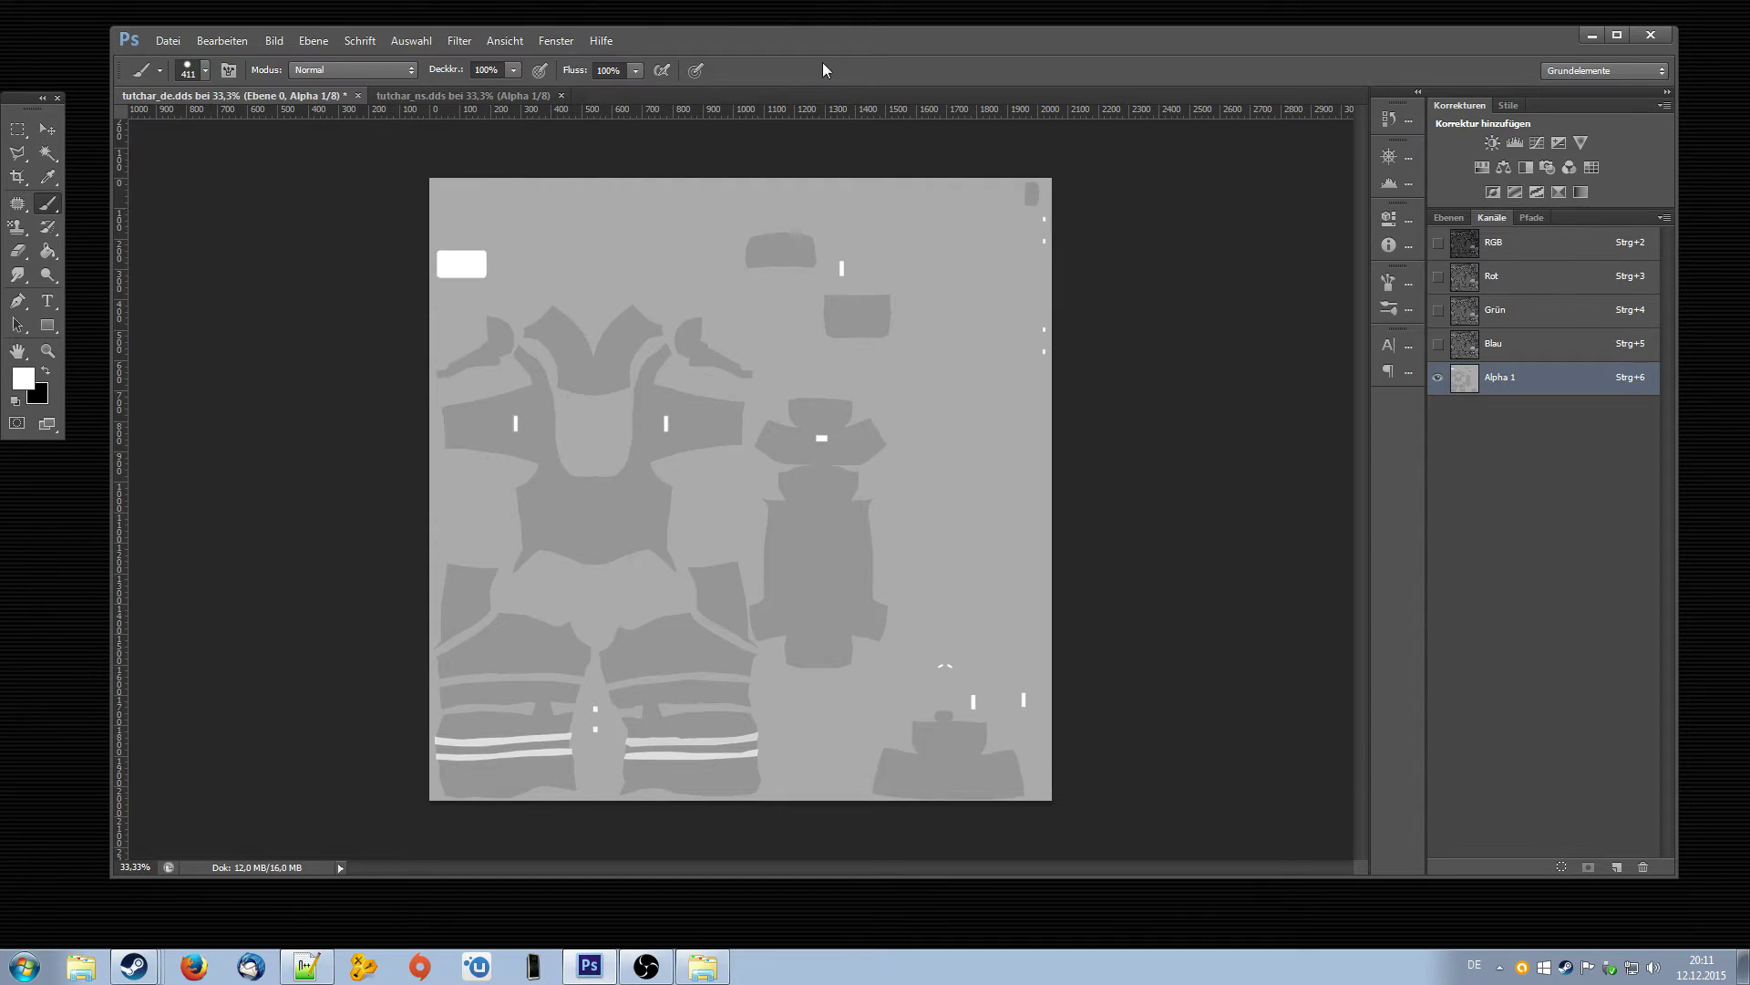
left_click(207, 70)
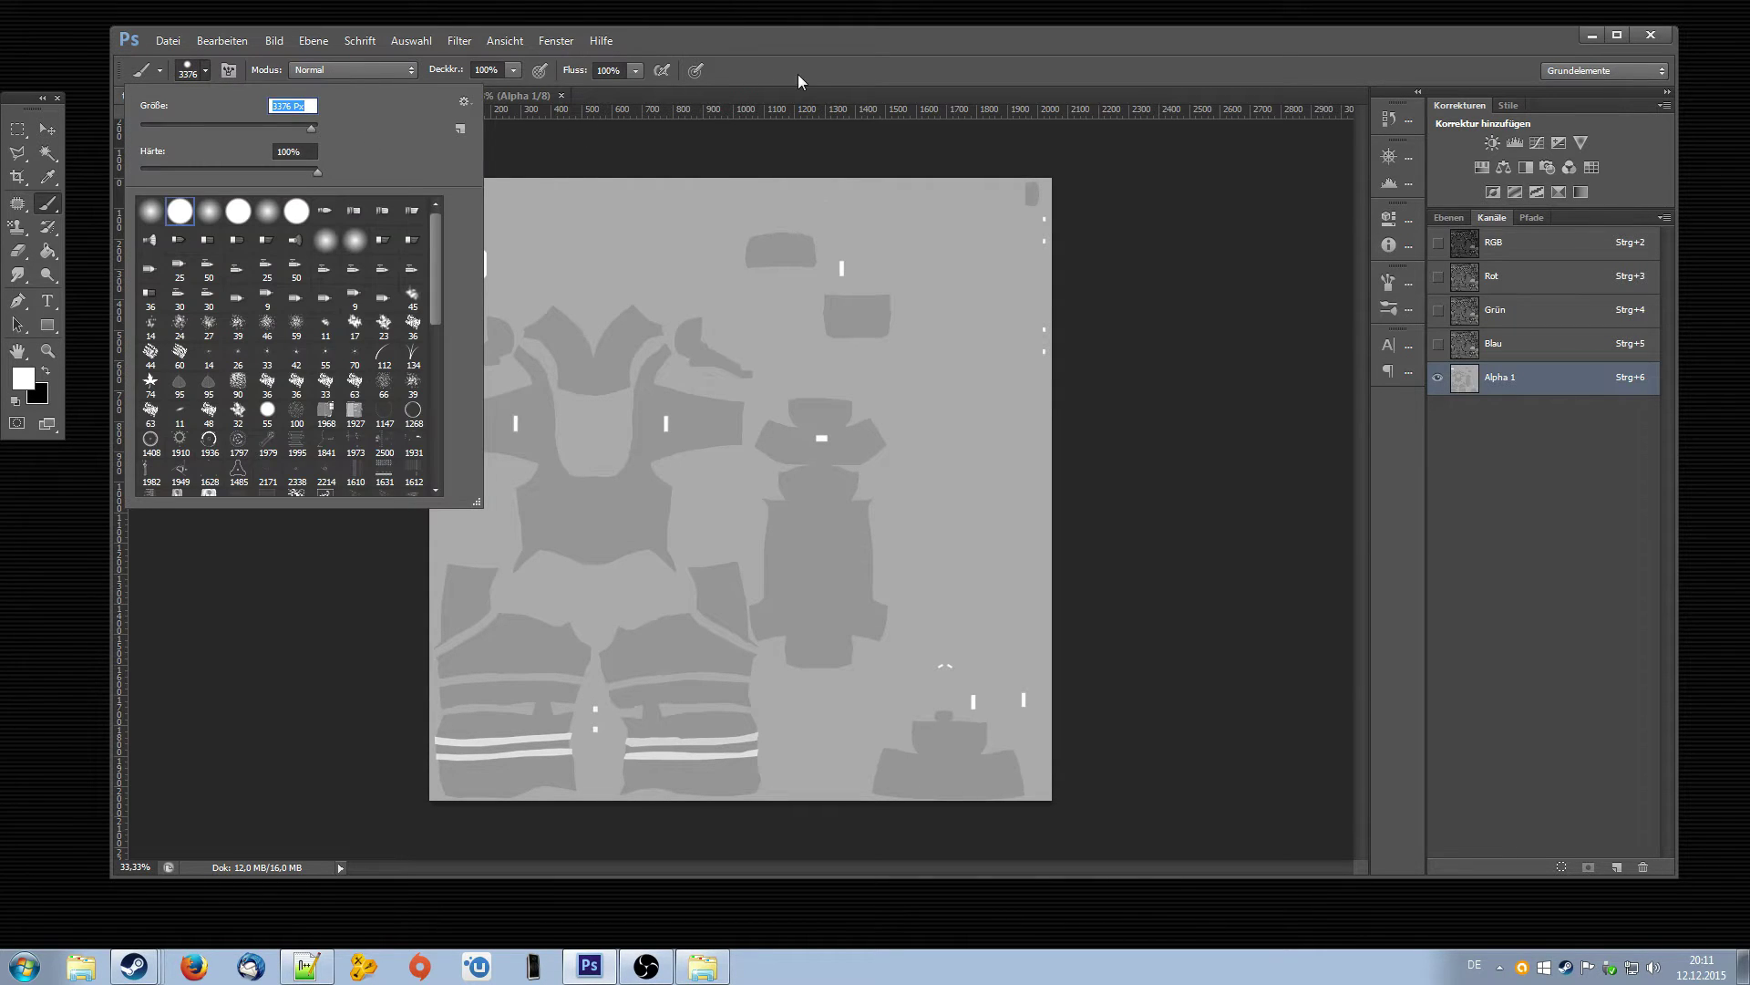
key("Return")
key("alt+BackSpace")
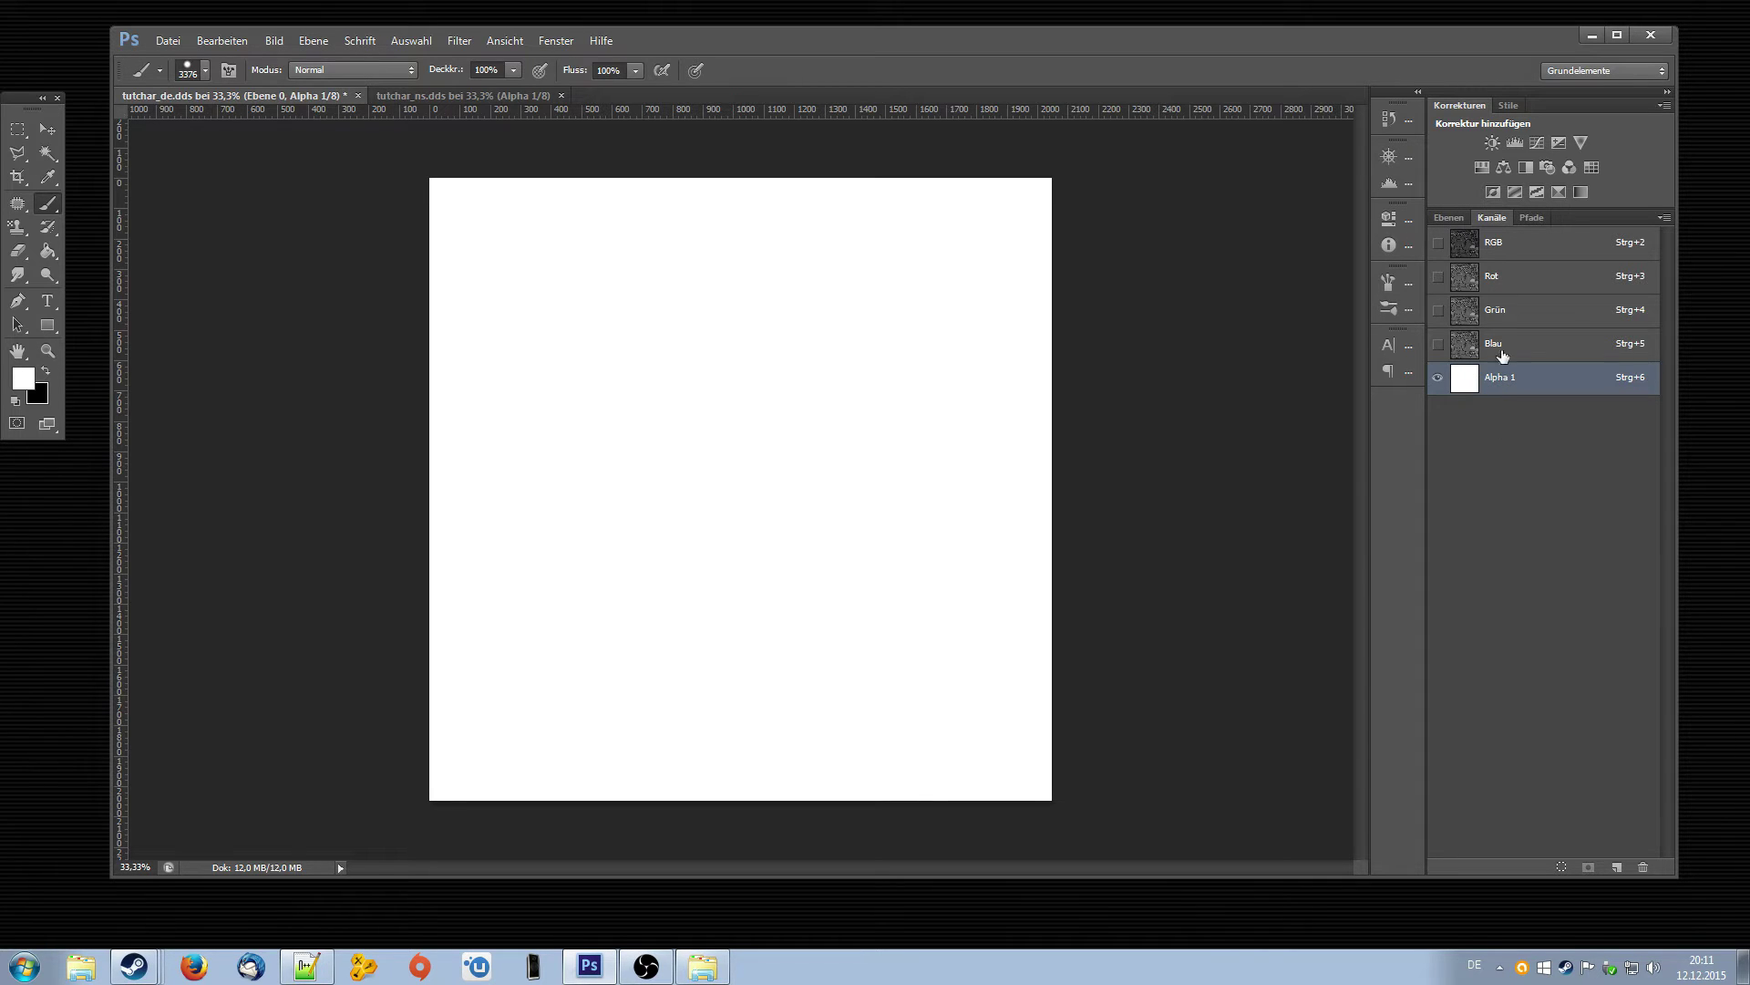
- Return to the color layer of tutchar_de.dds and create a layer group named "de" above it
left_click(1447, 217)
left_click(1566, 329)
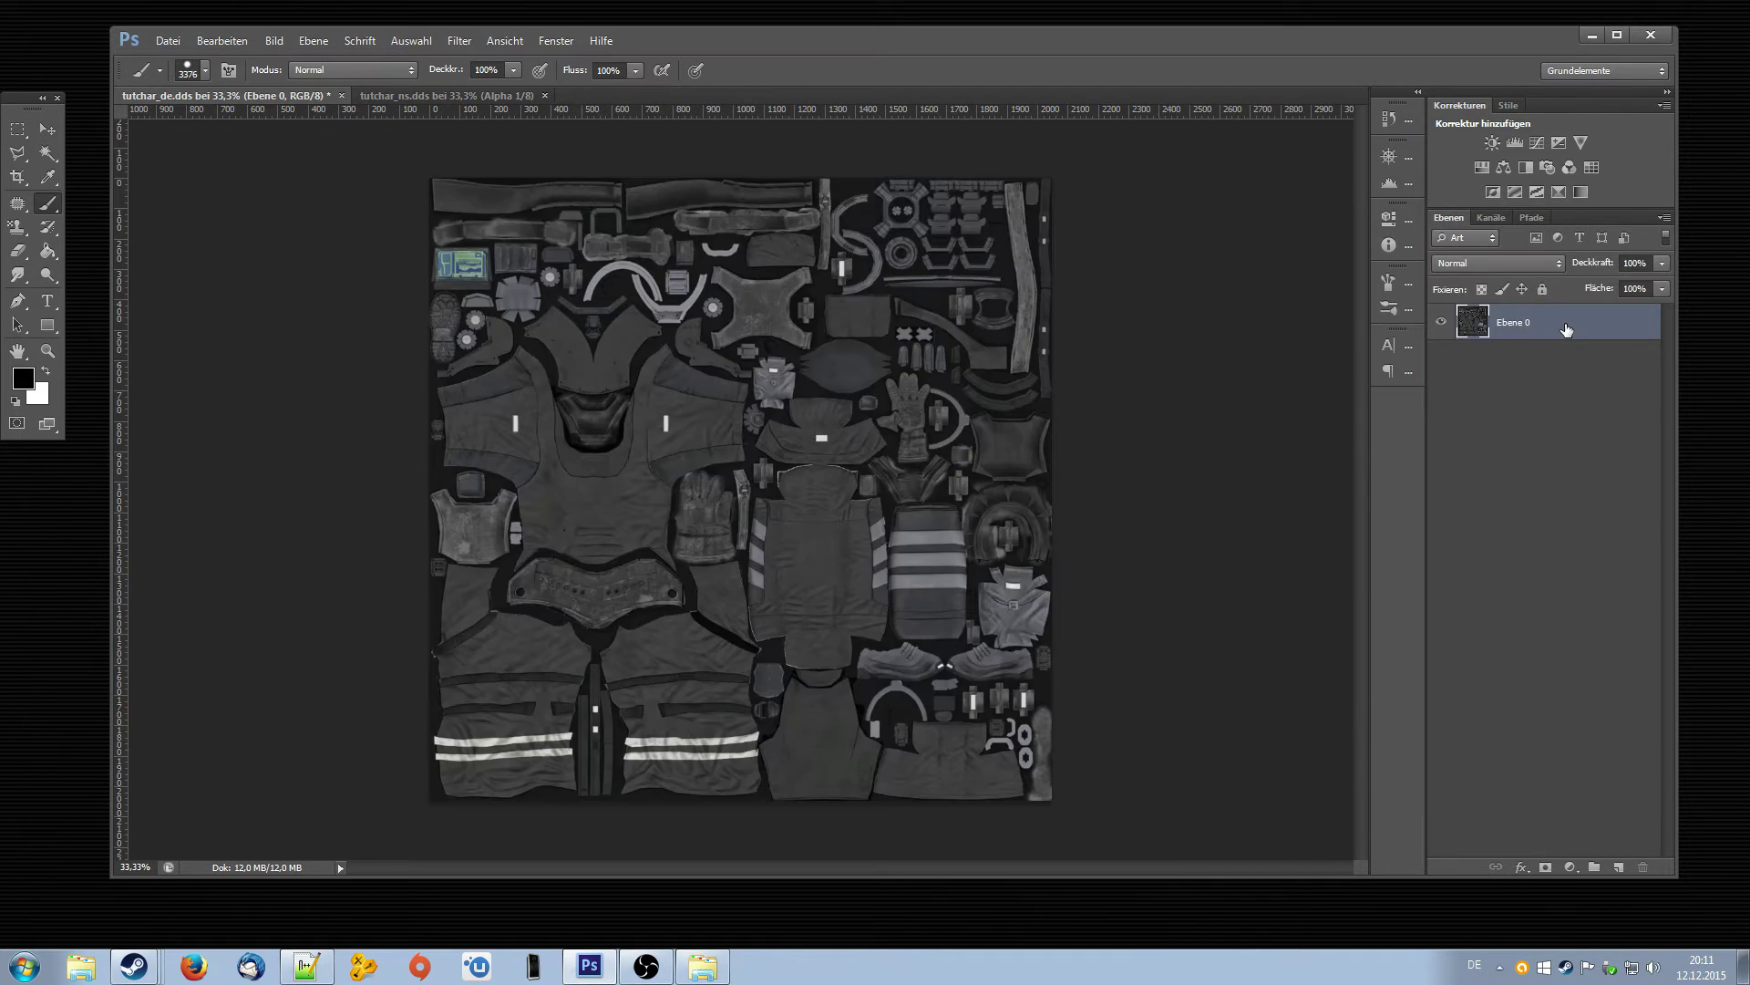
left_click(47, 129)
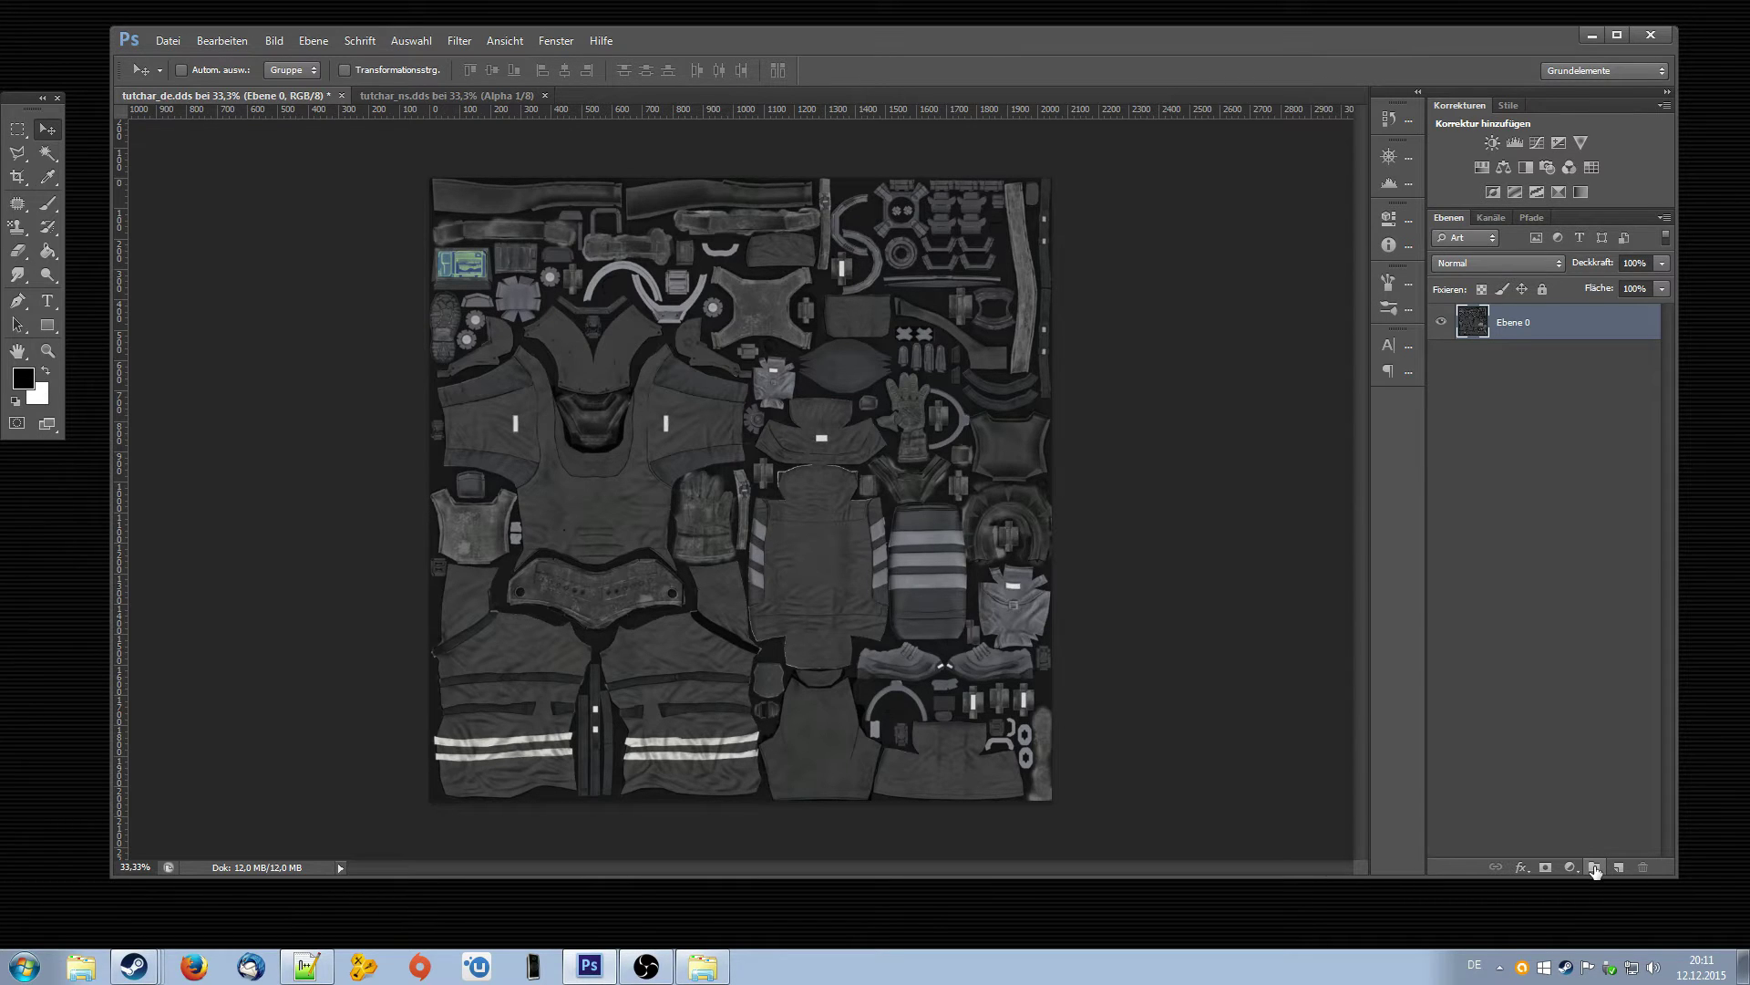
left_click(1595, 869)
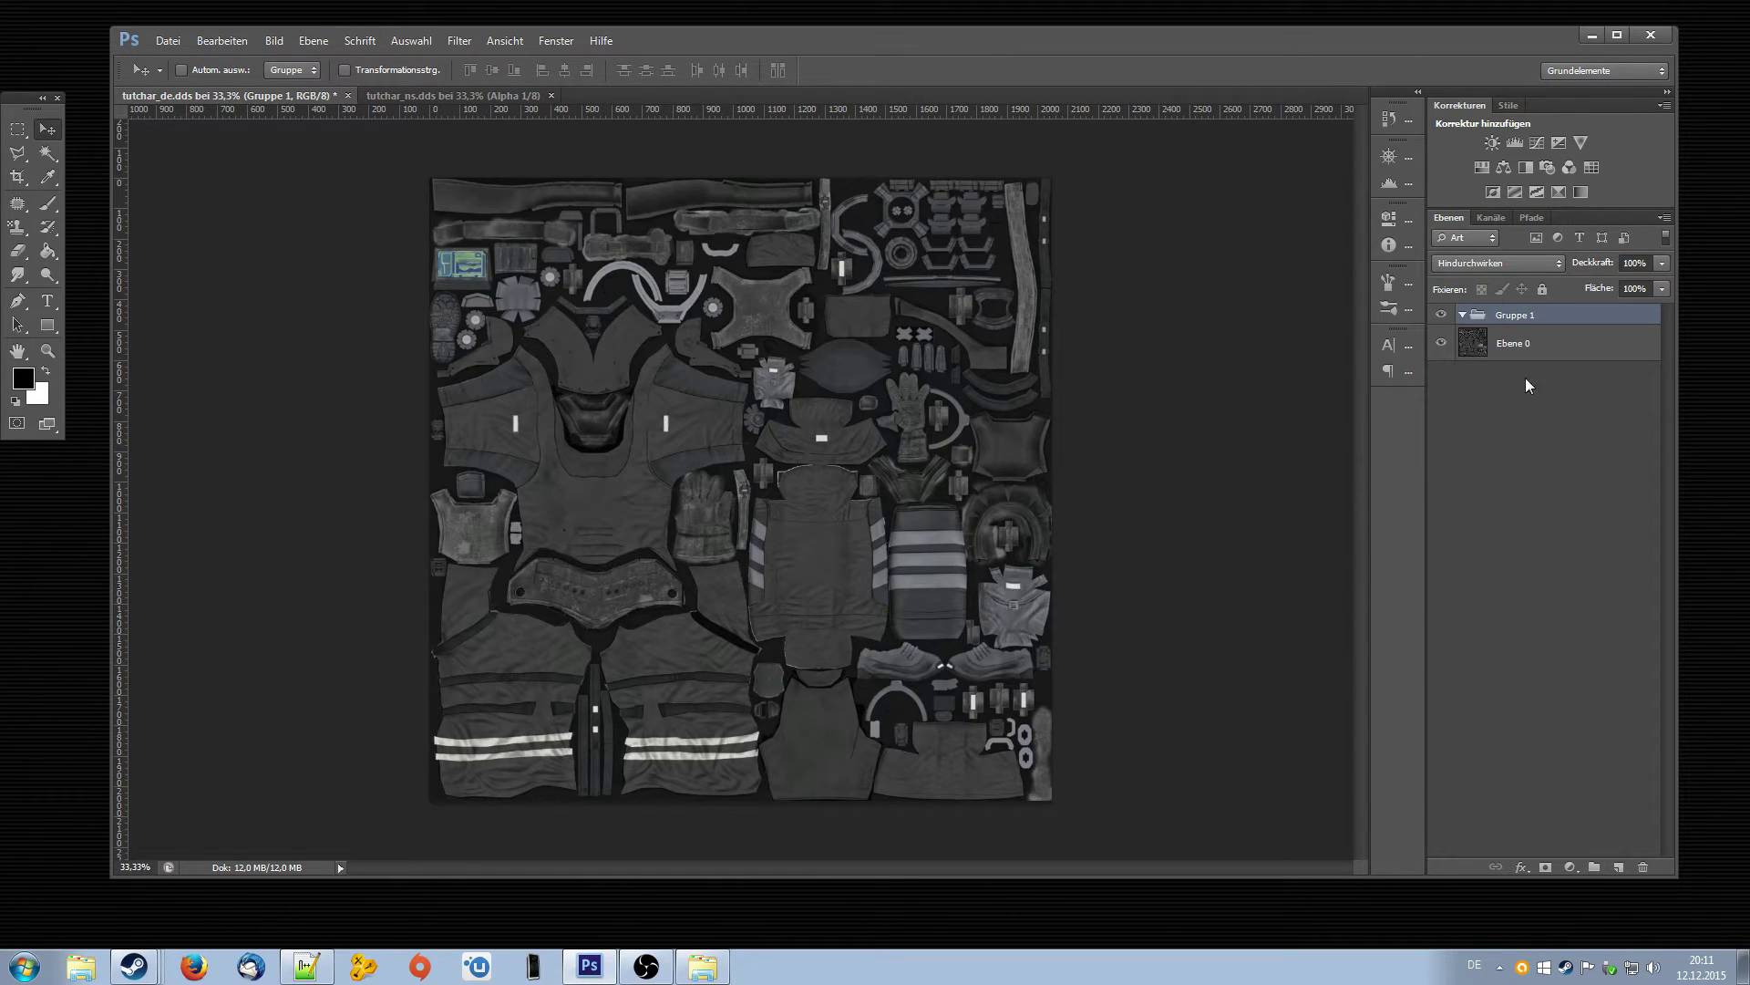
double_click(1515, 315)
type("de")
left_click(1582, 401)
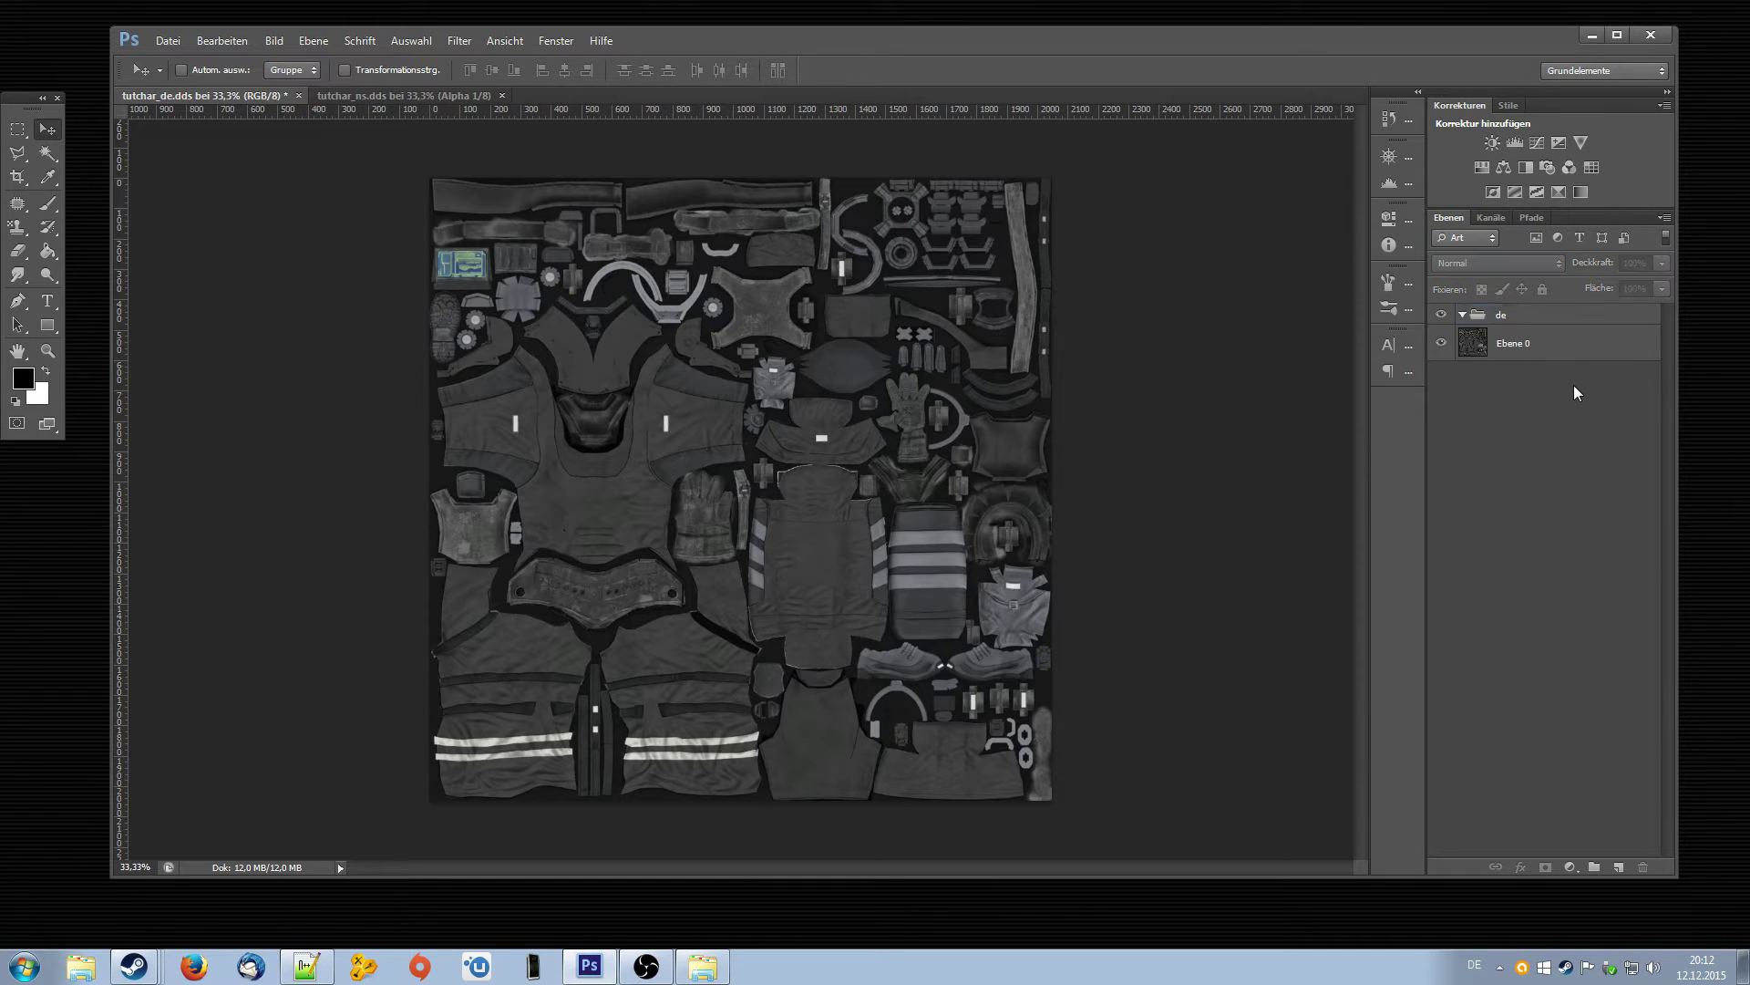
- Move the Ebene 0 layer into the "de" group
left_click_drag(1505, 352, 1503, 315)
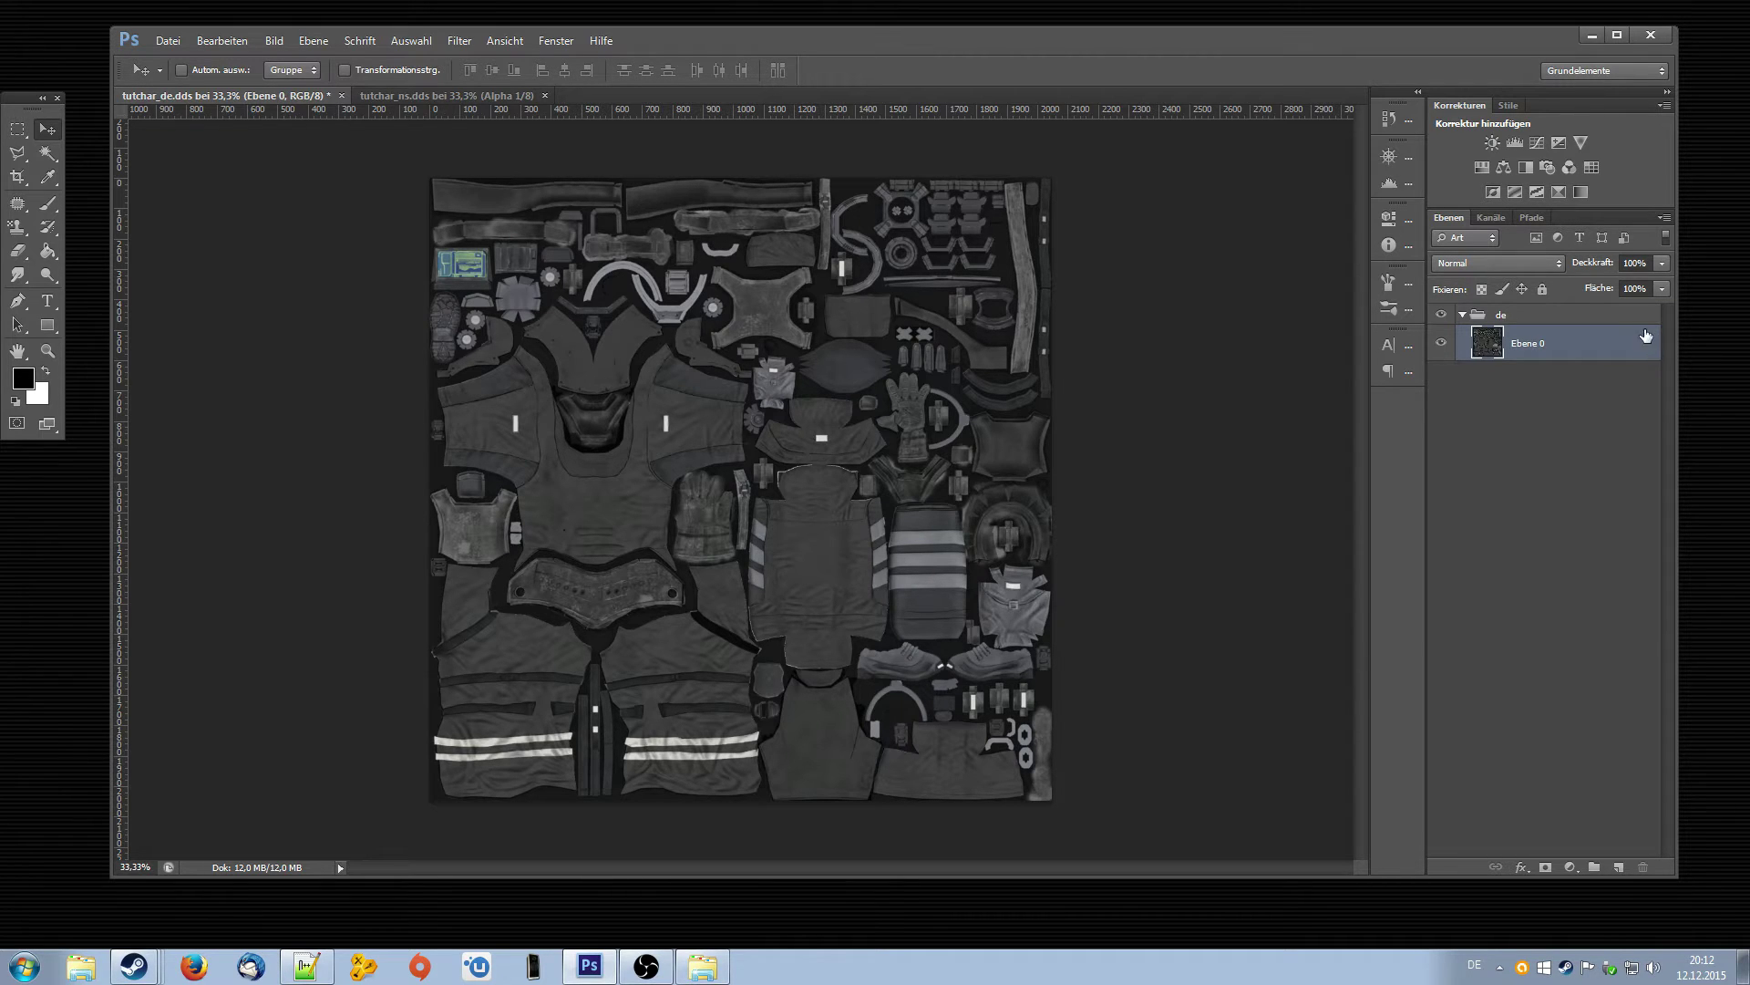
left_click(1510, 409)
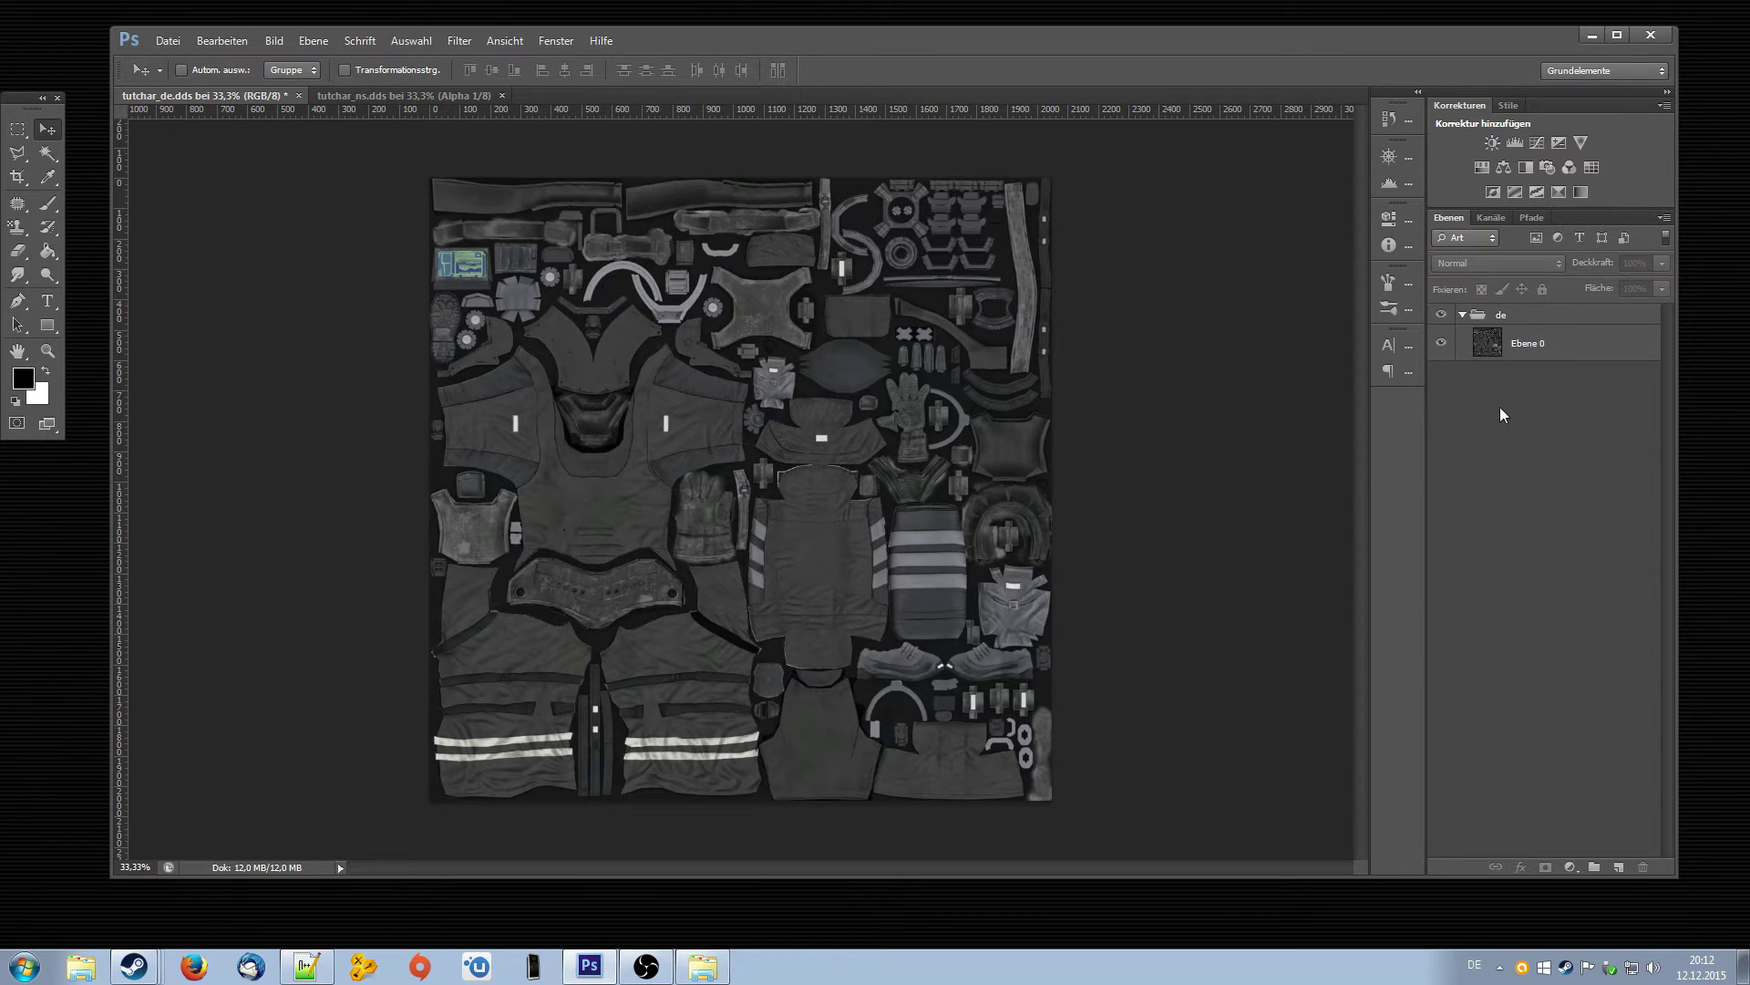
left_click(1579, 345)
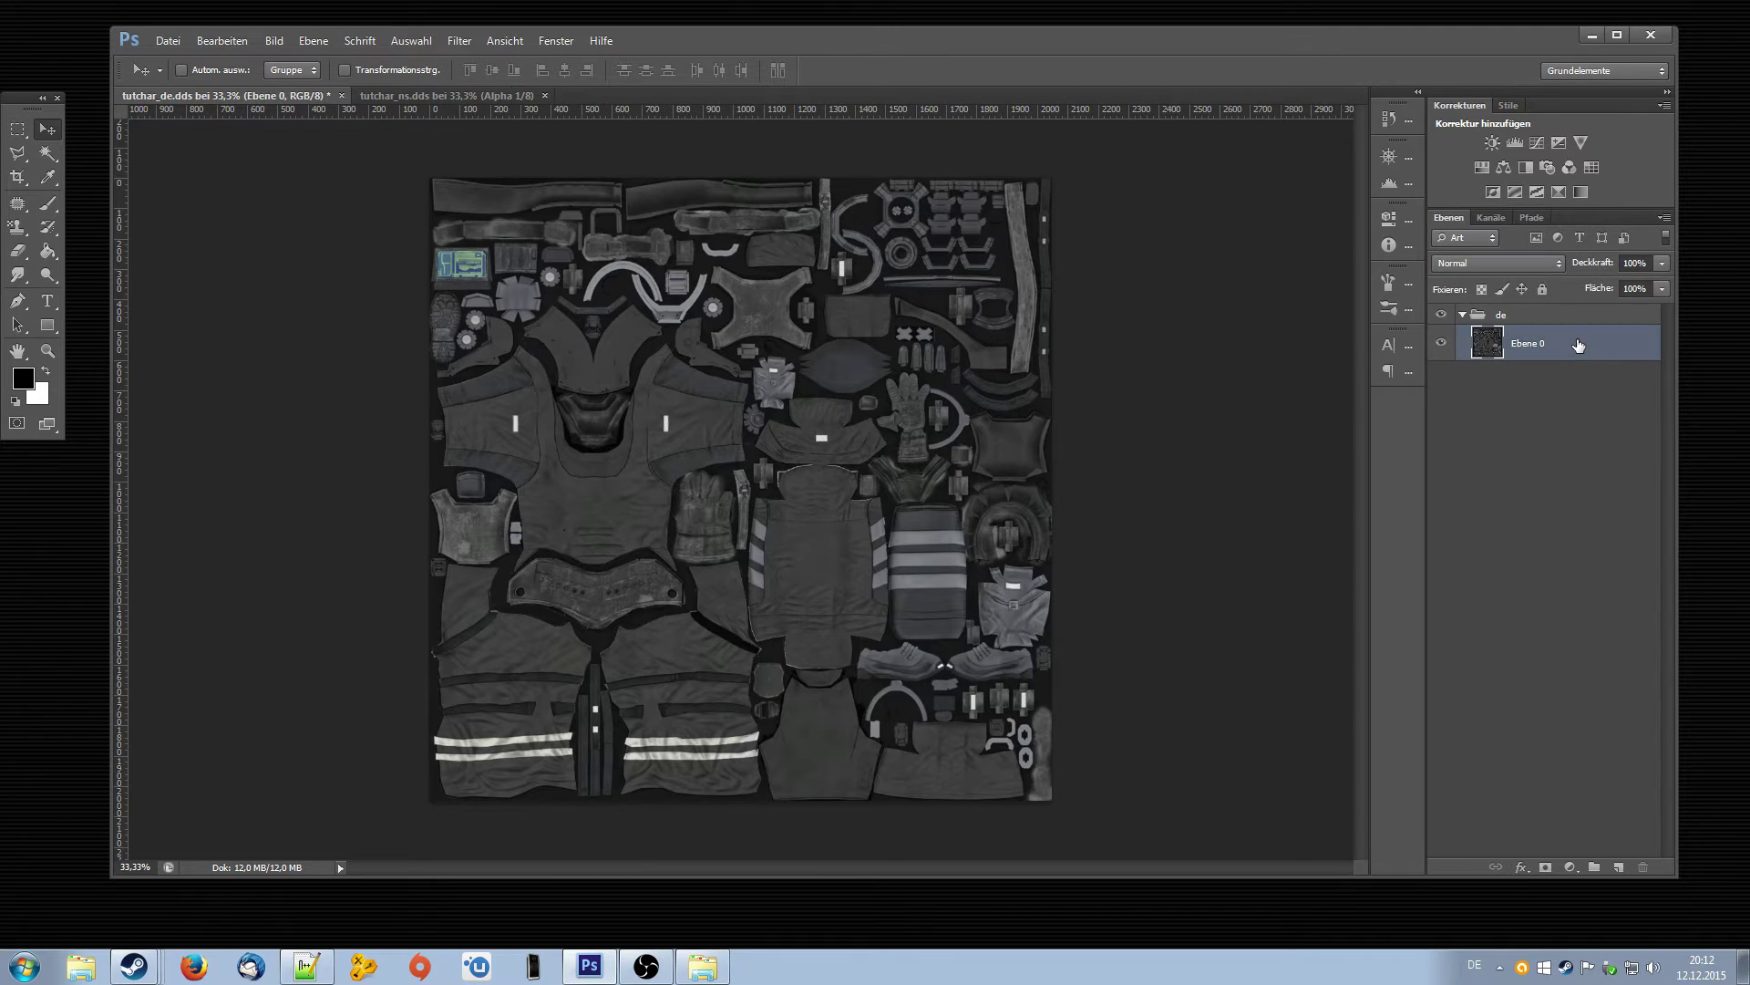
- Create a second layer group named "ns" above the "de" group
left_click(1561, 385)
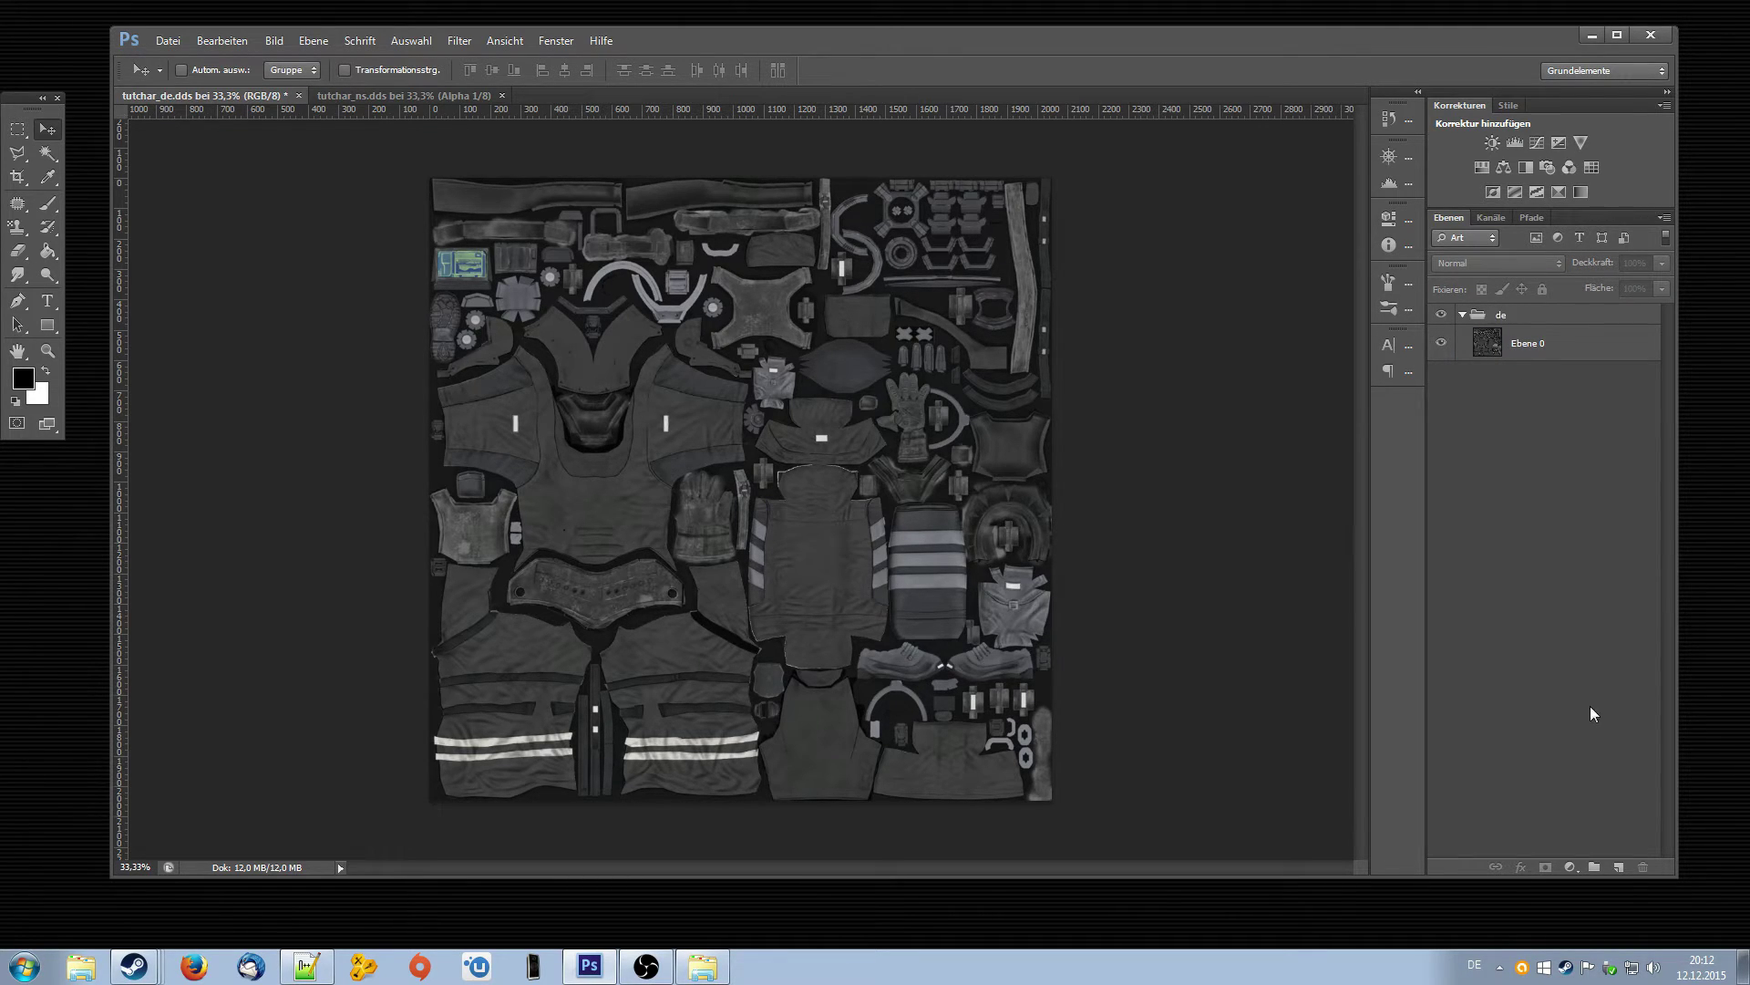
left_click(1595, 867)
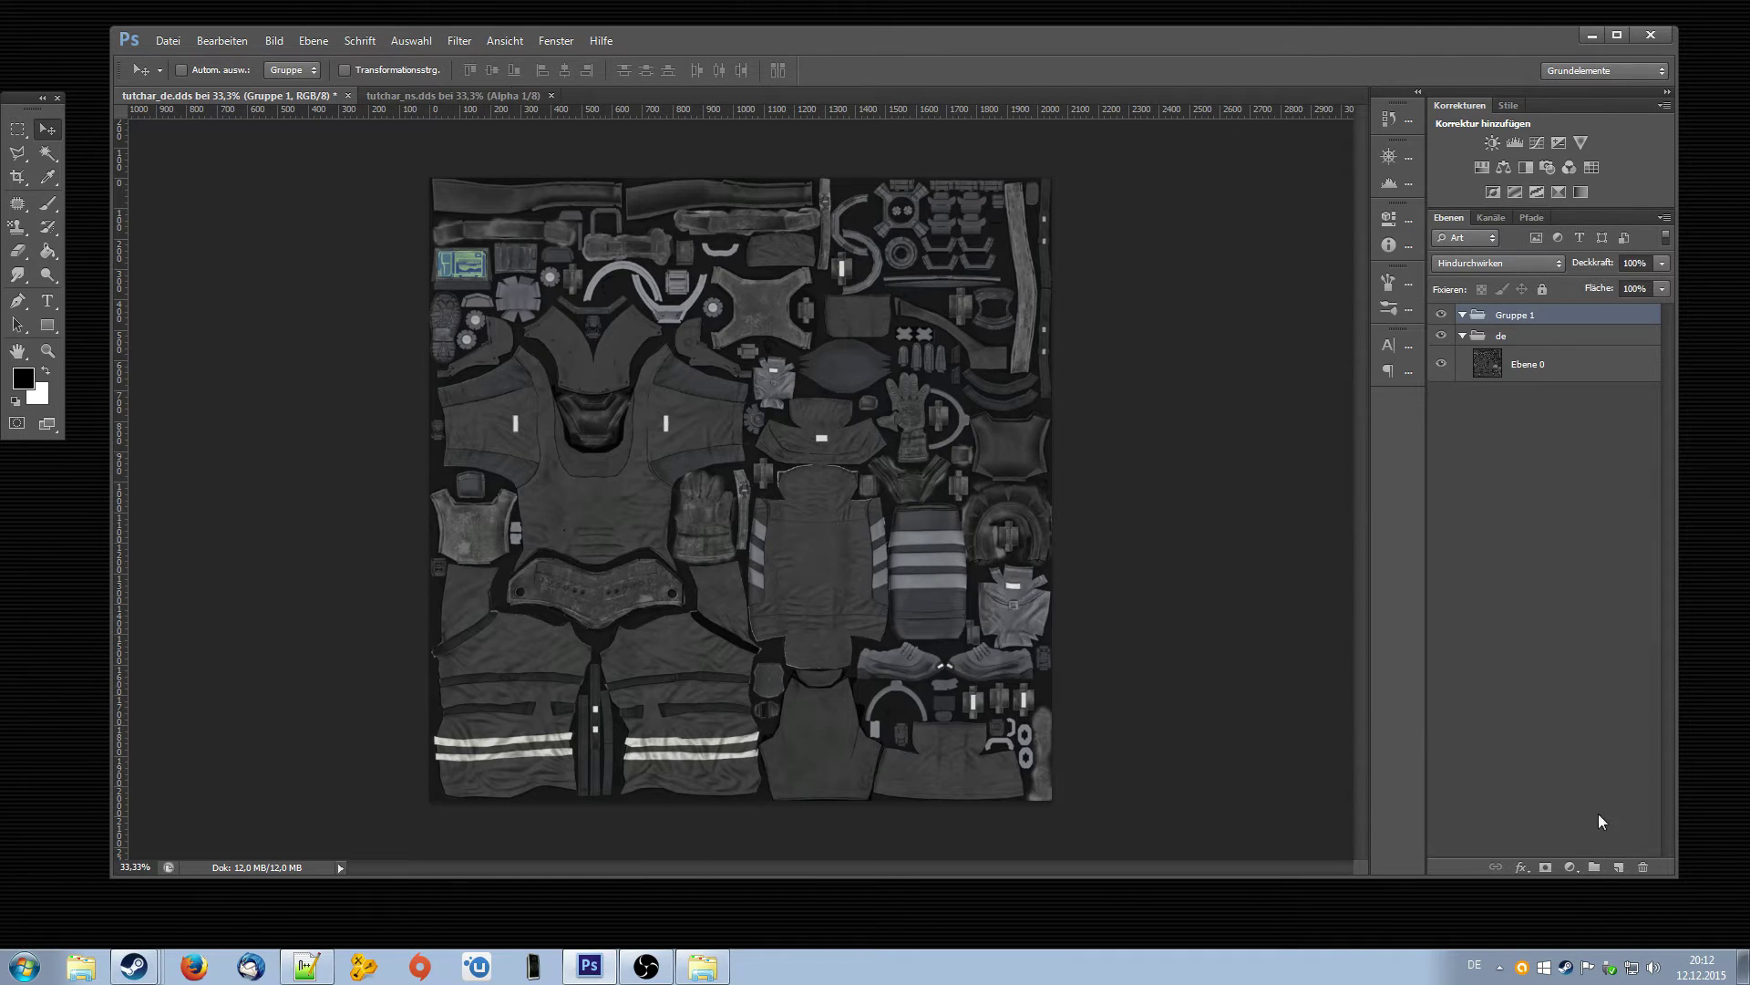
double_click(1513, 314)
type("ns")
left_click(1510, 464)
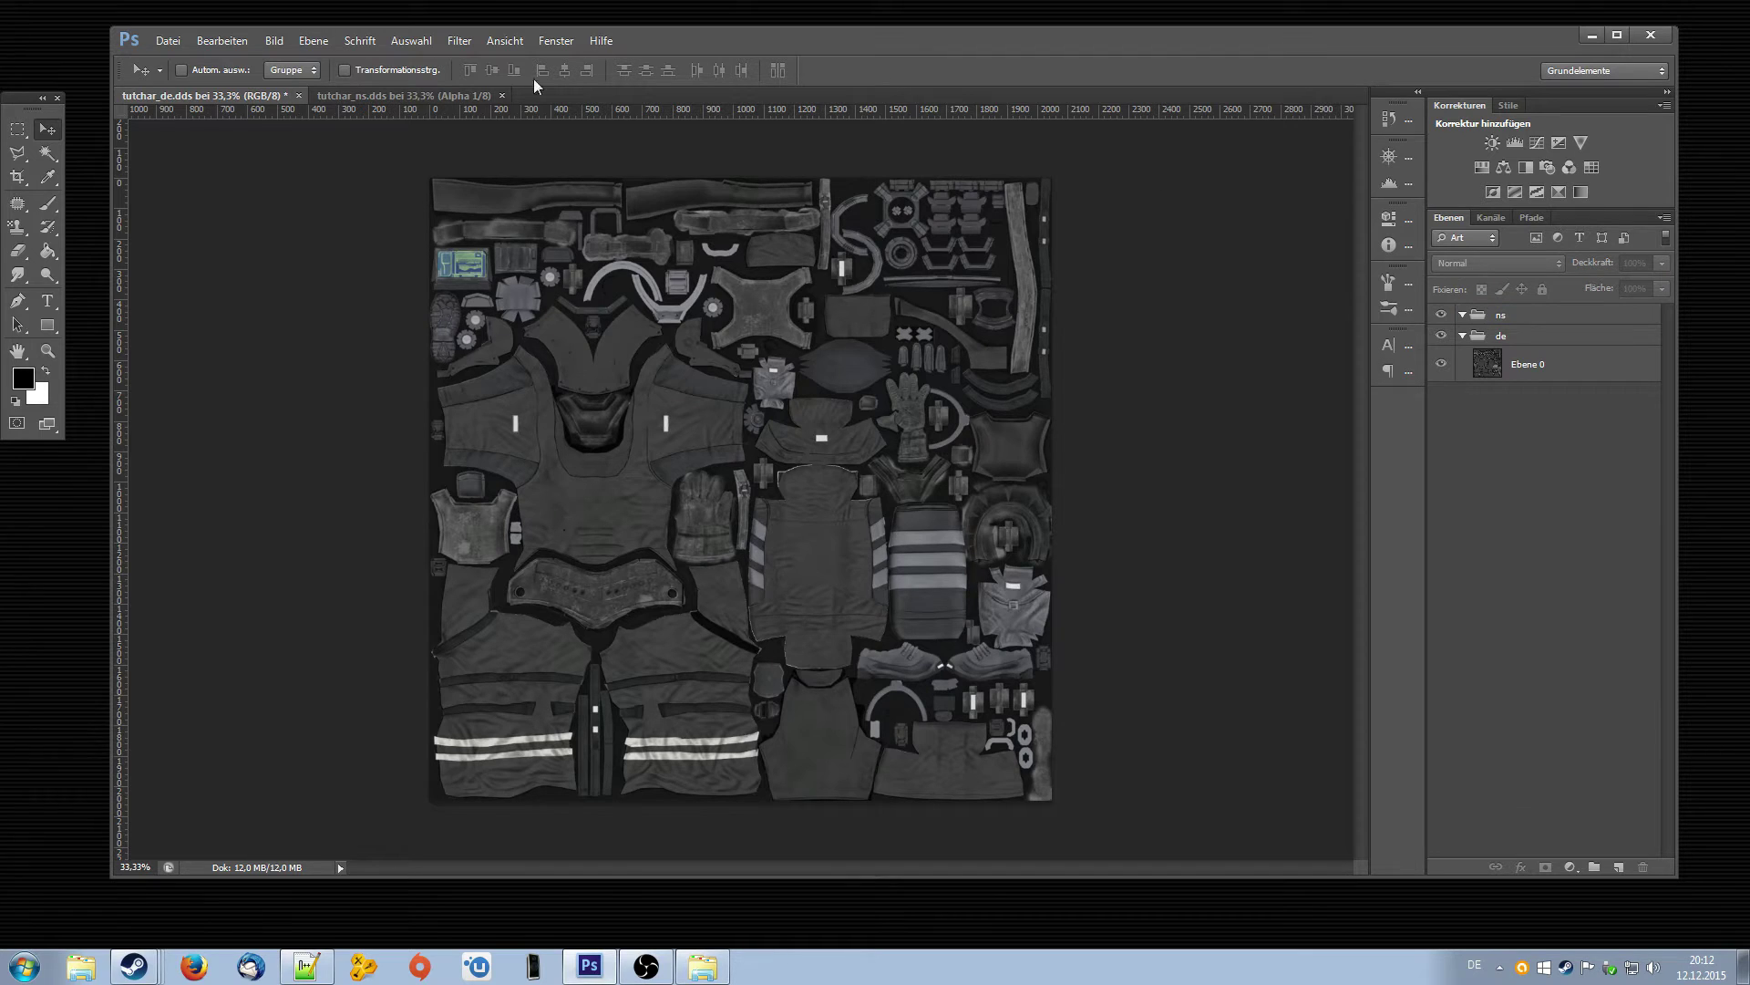
- Show the RGB channels of tutchar_ns.dds and copy the entire Hintergrund layer
left_click(387, 96)
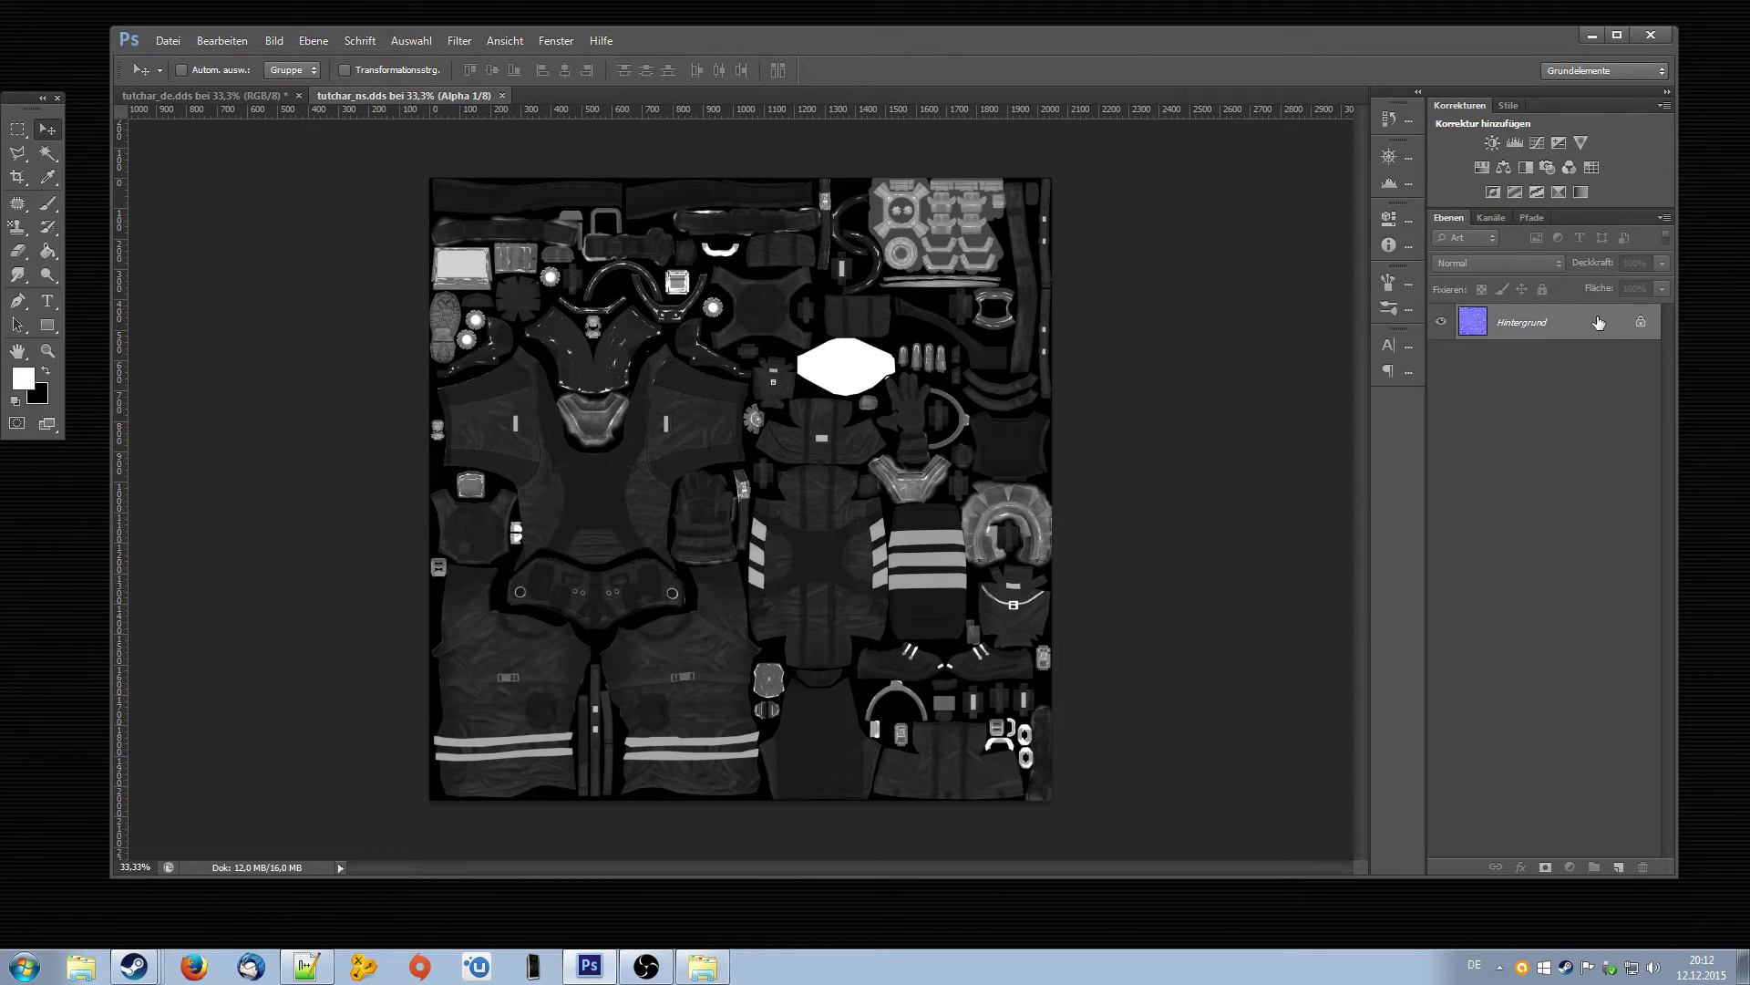
left_click(1491, 218)
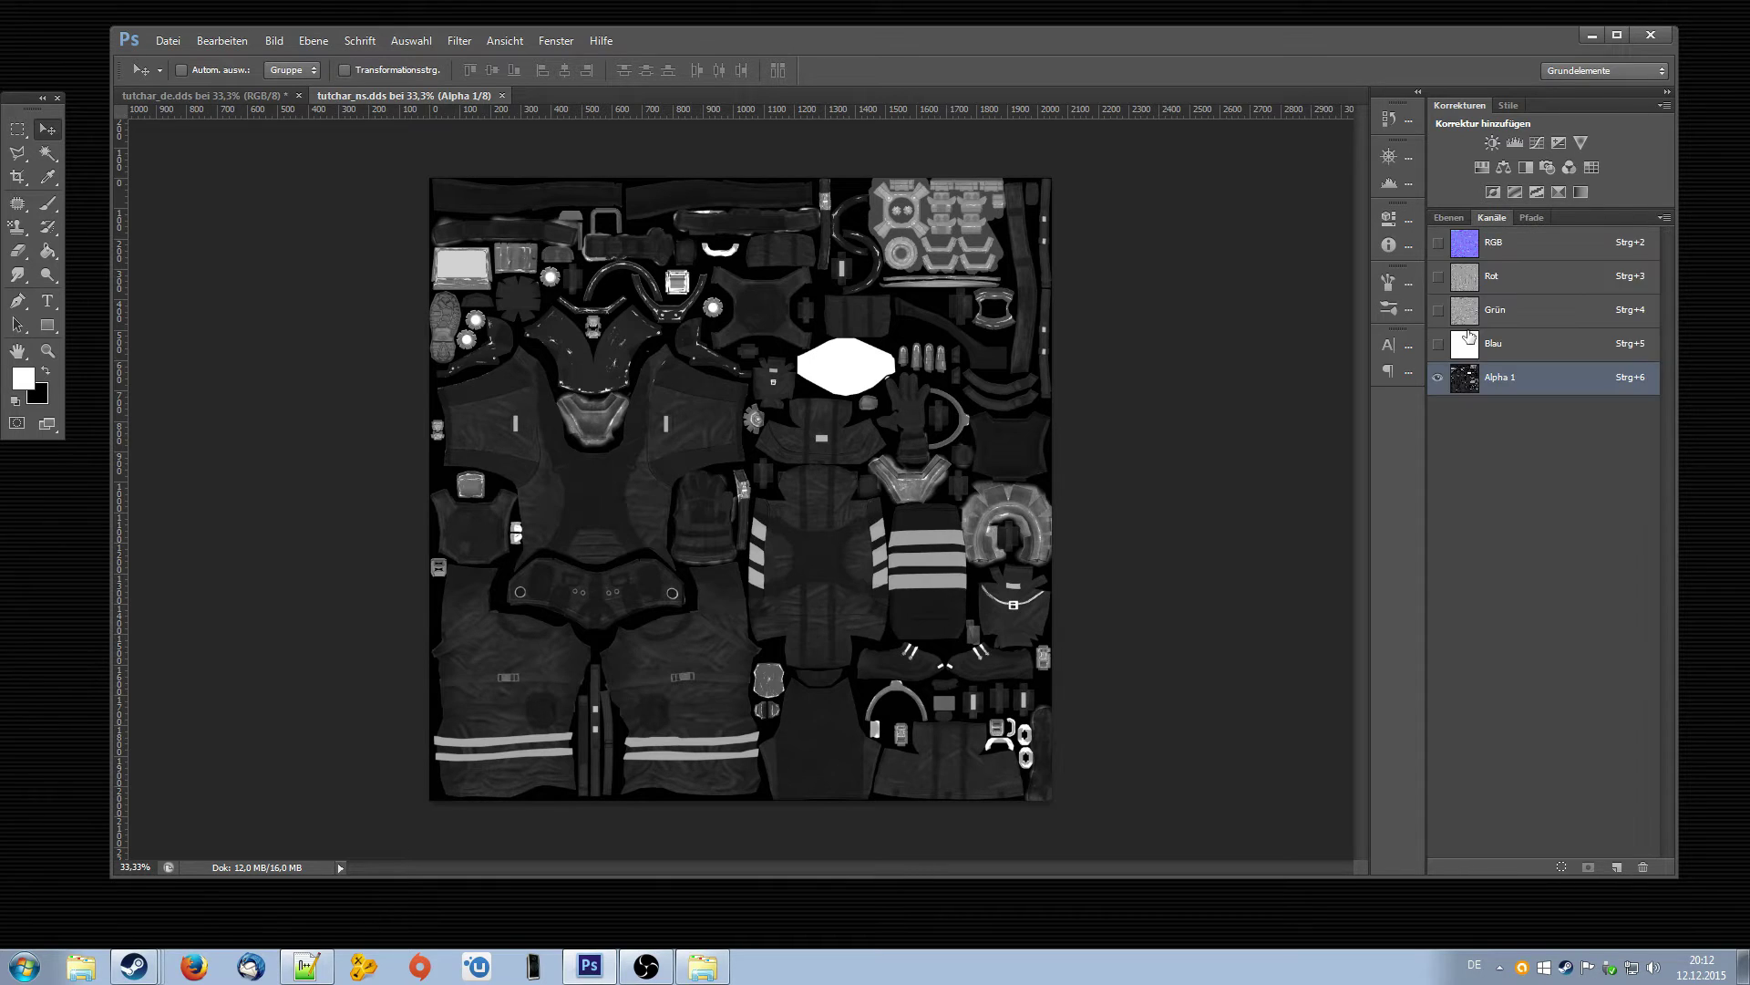
left_click(1453, 248)
left_click(1448, 218)
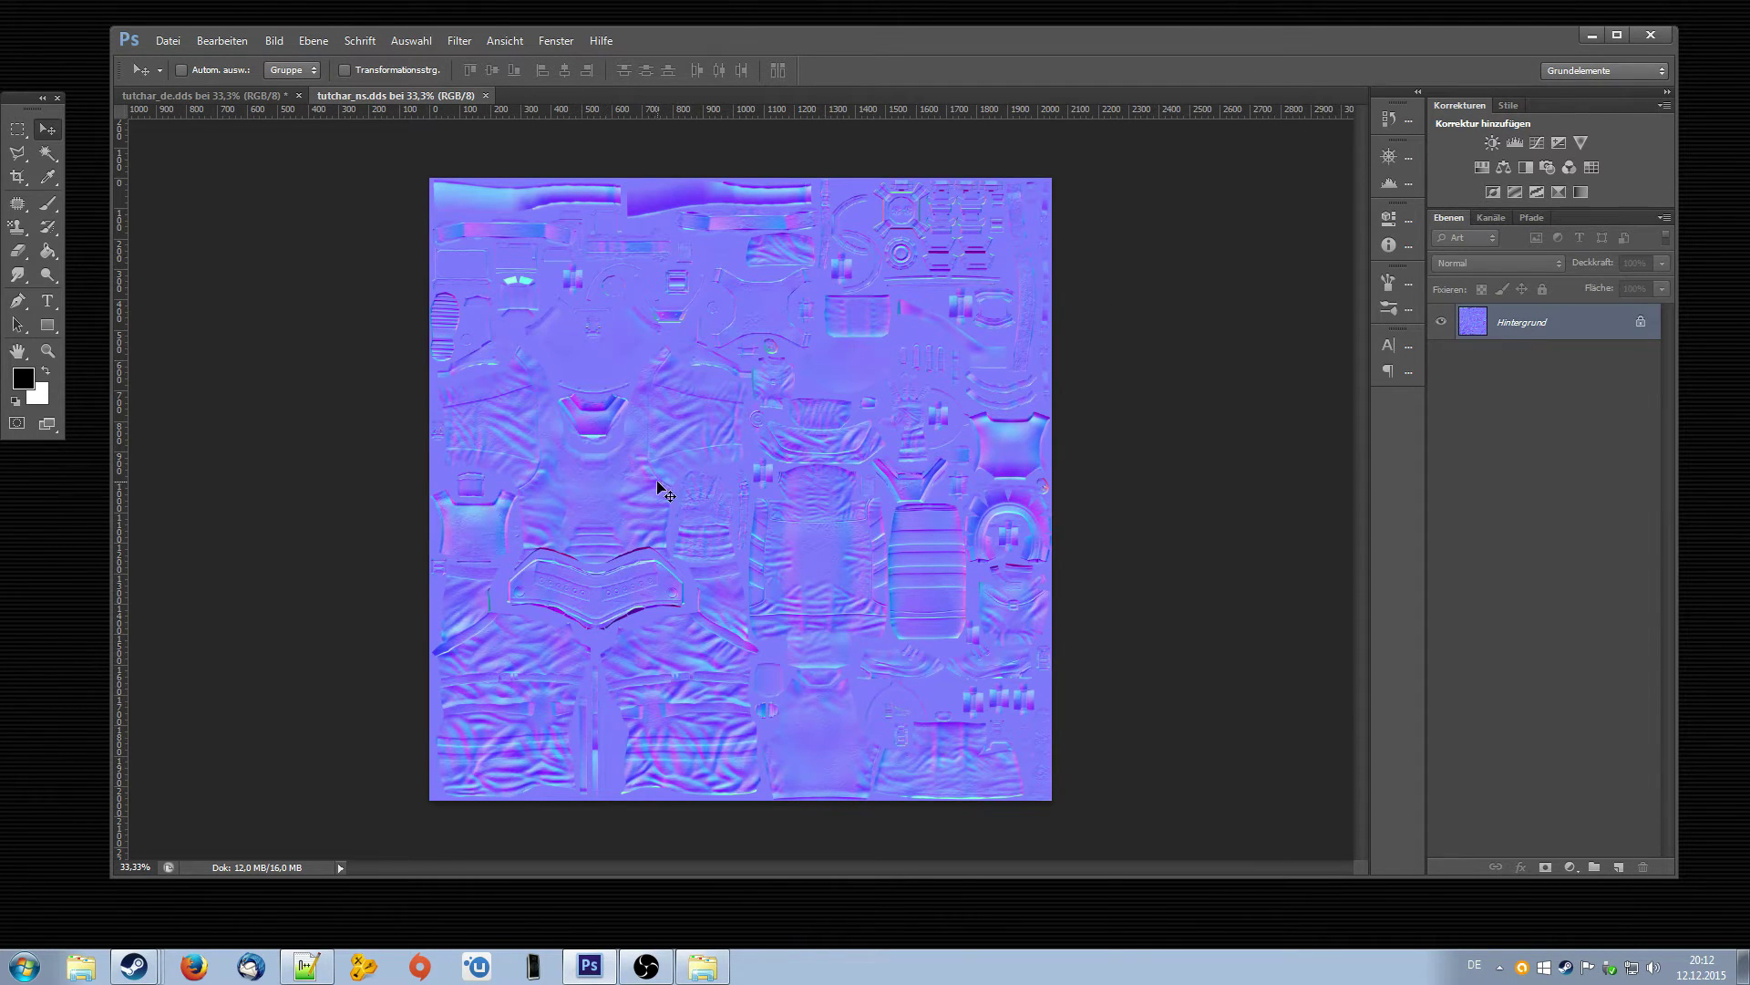
left_click(17, 129)
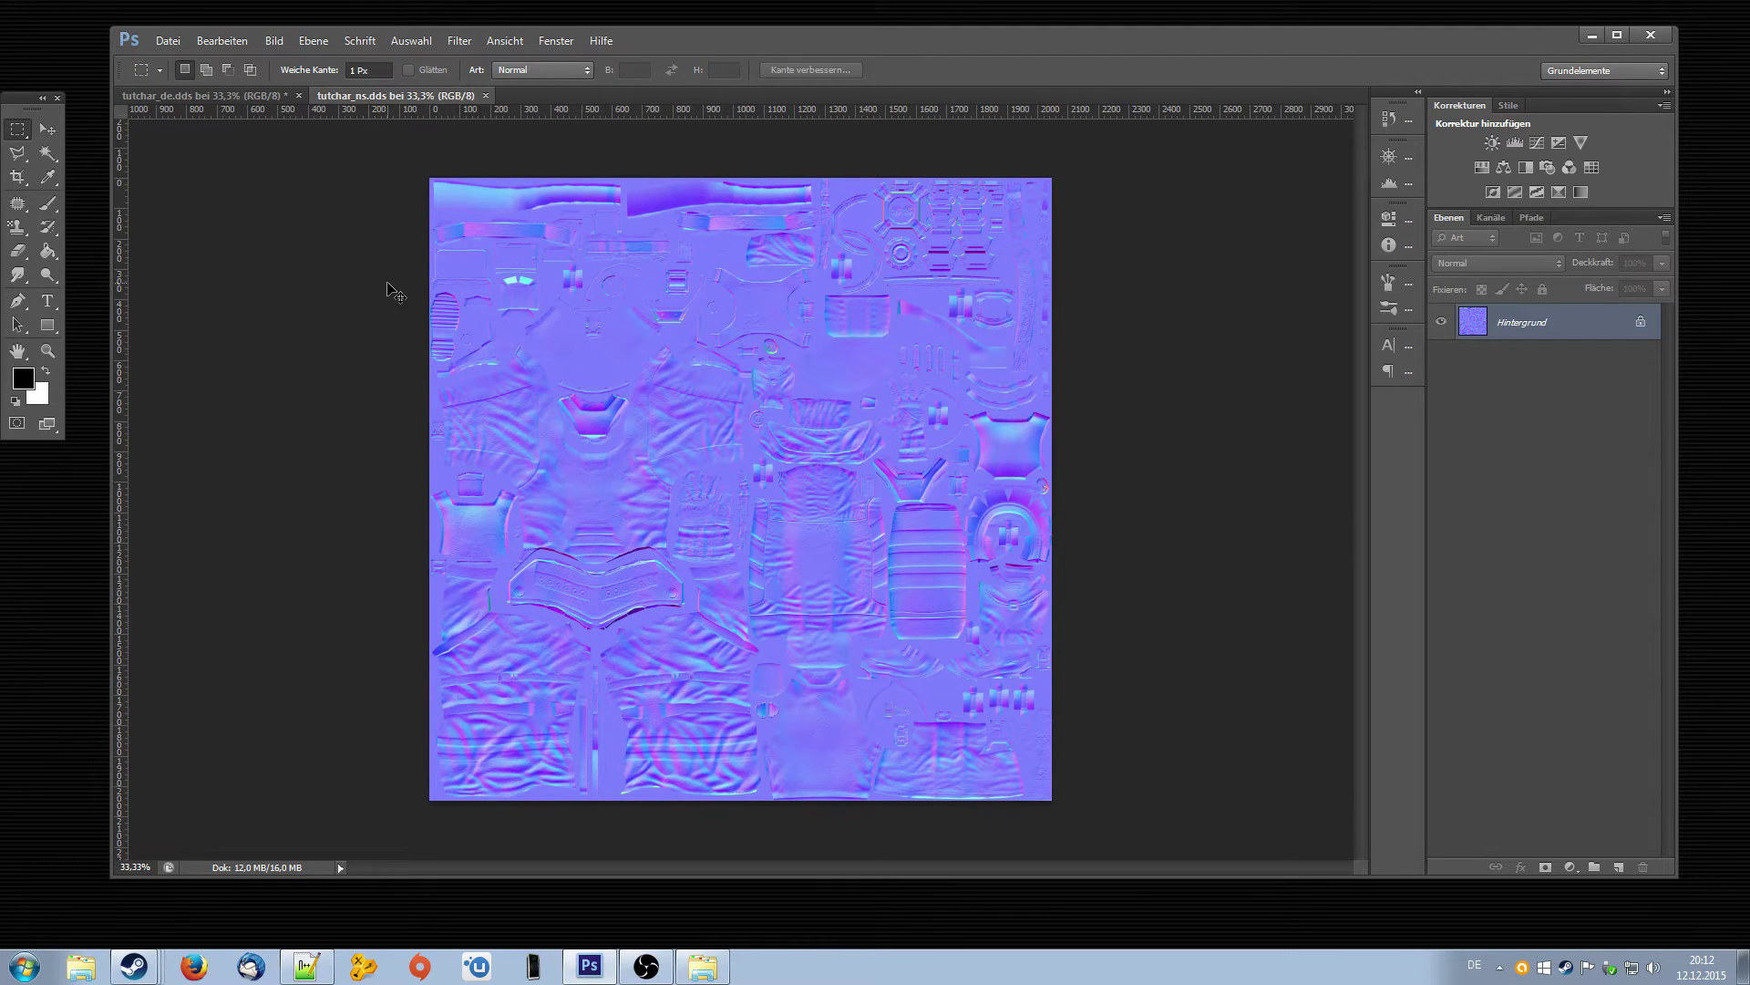
key("ctrl+a")
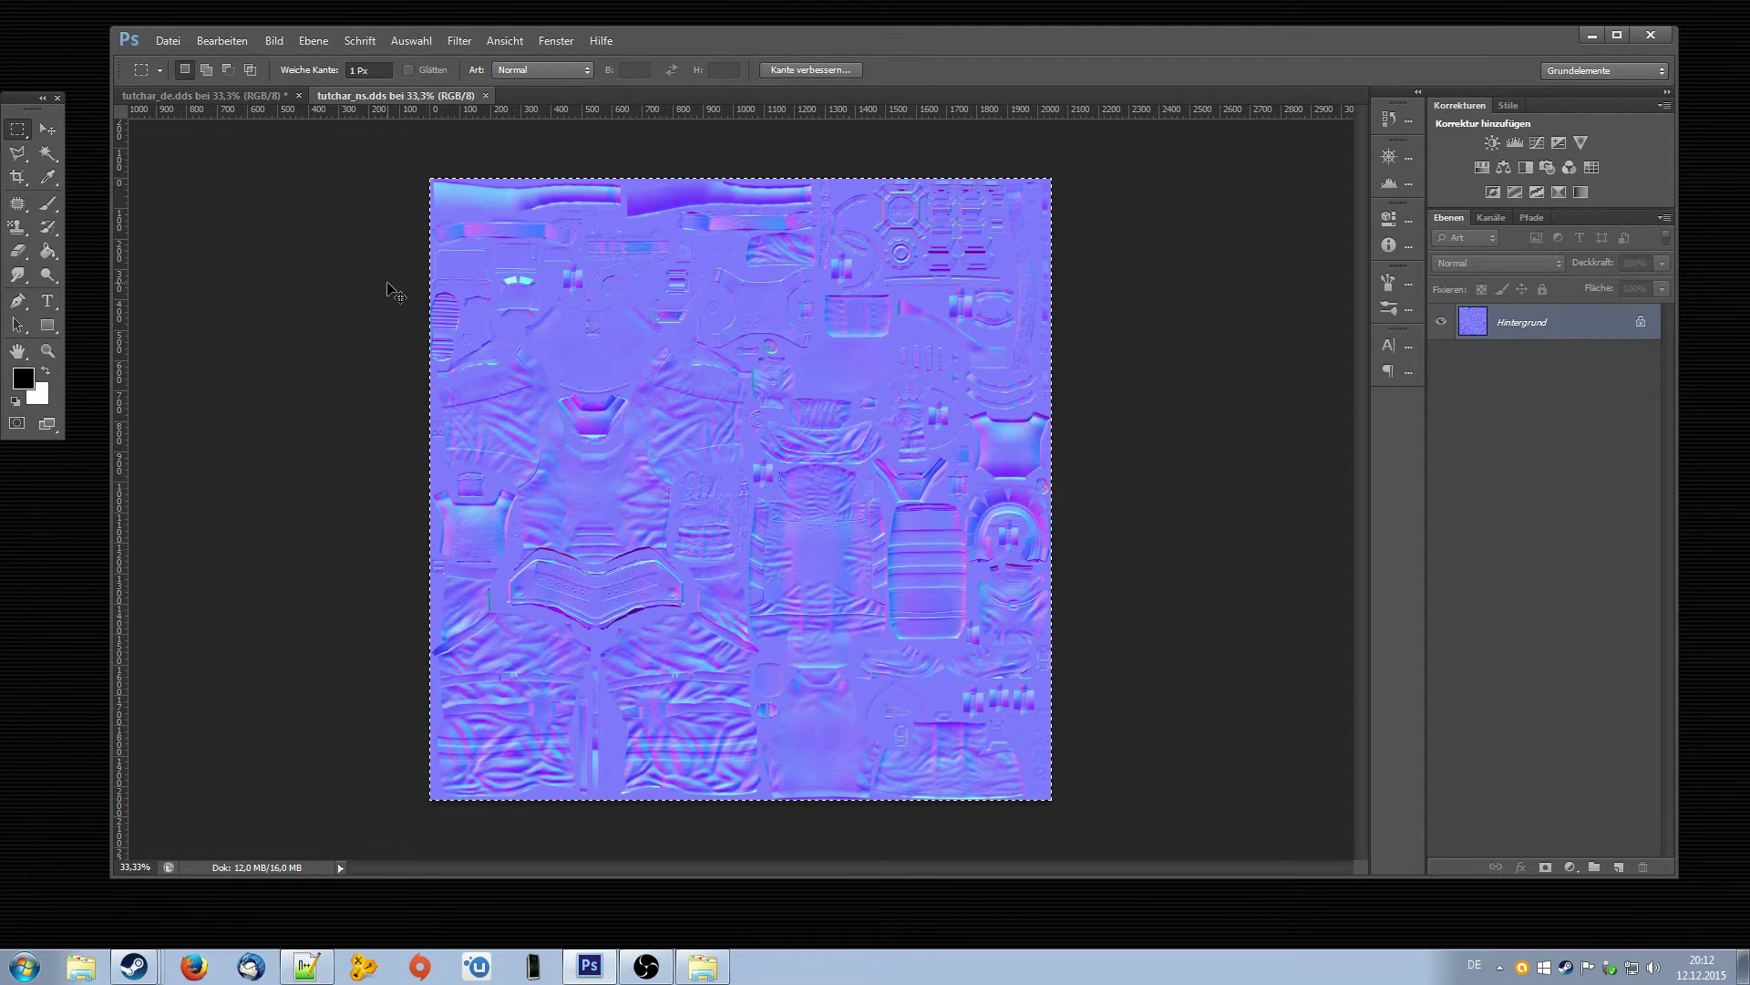
- Paste the copied normal map into the "ns" group of tutchar_de.dds
left_click(211, 96)
left_click(1555, 349)
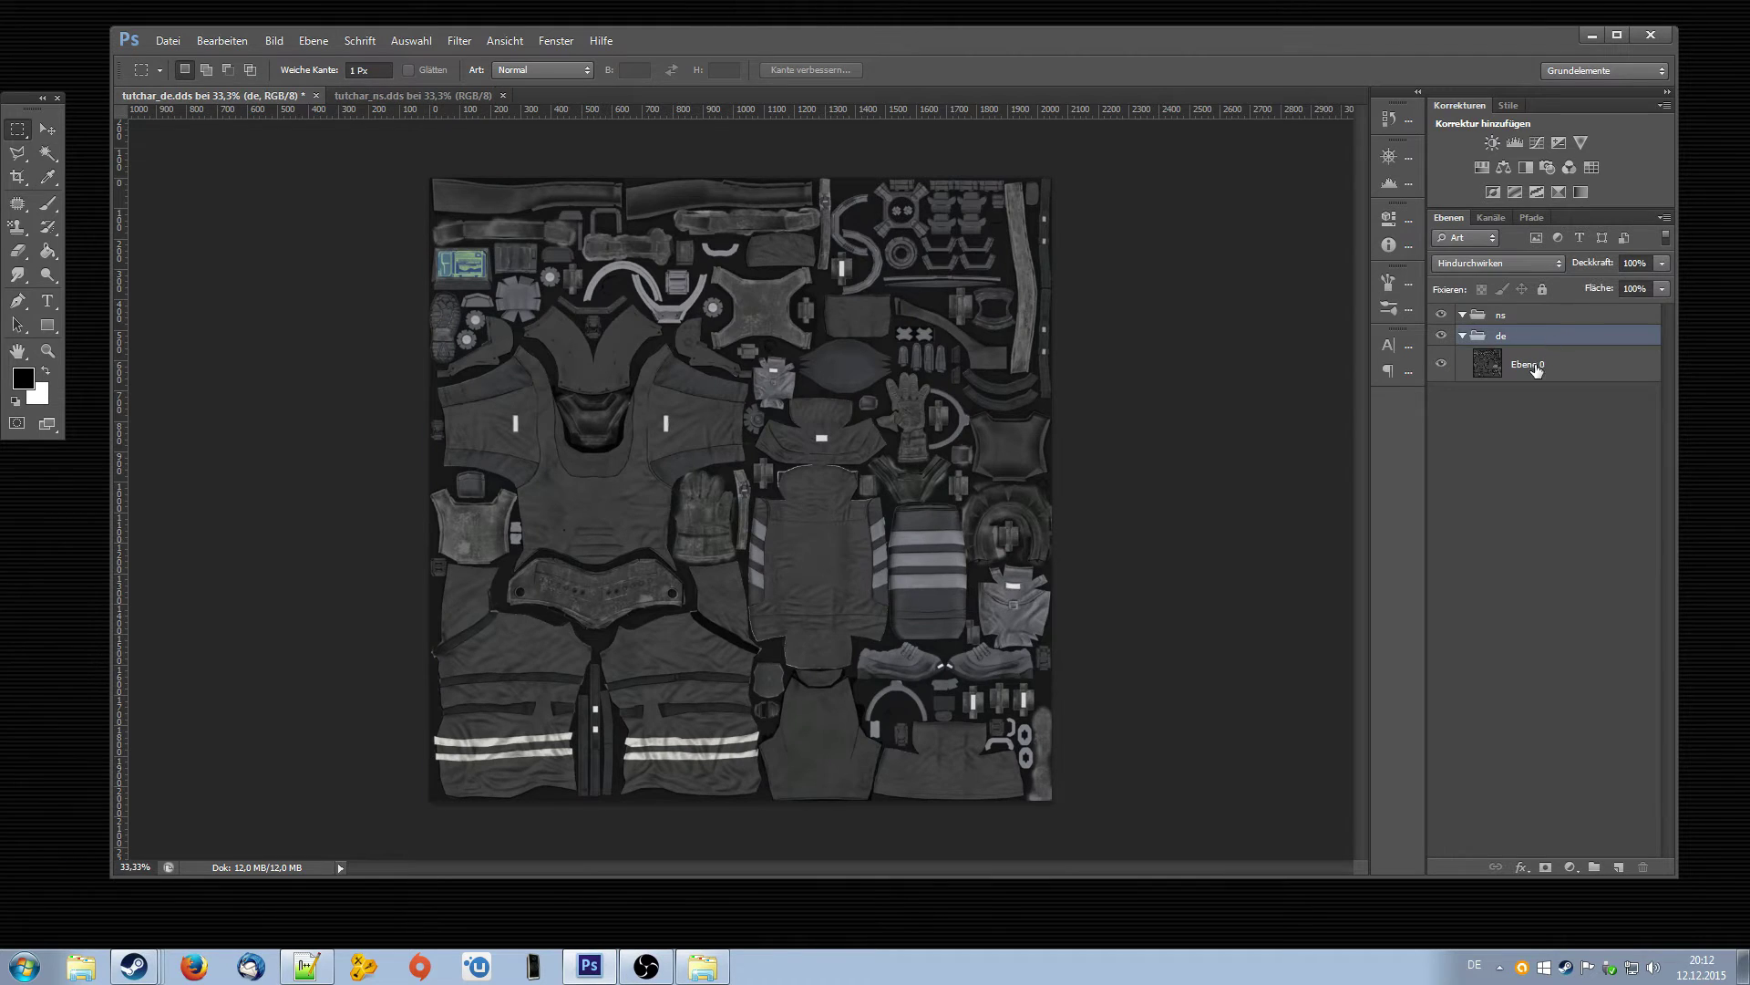
left_click(1549, 321)
key("ctrl+v")
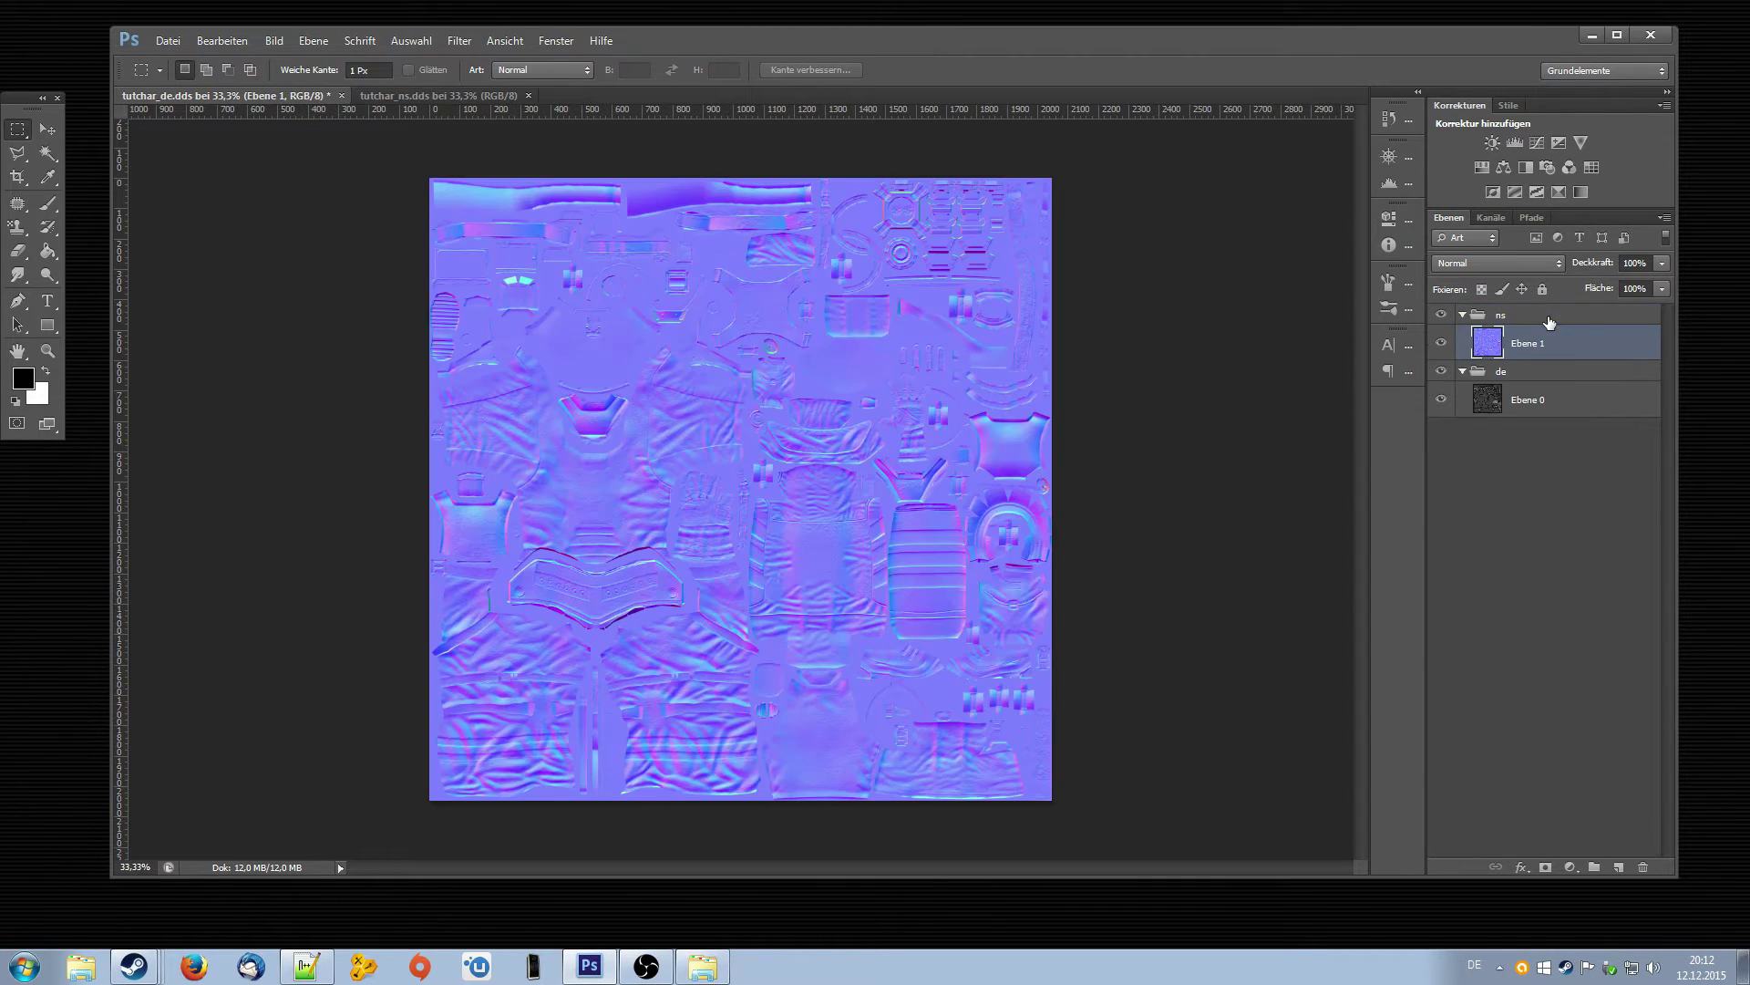
left_click_drag(1555, 349, 1552, 314)
- Toggle the "ns" group's visibility to compare the pasted normal map with the color texture
left_click(1441, 314)
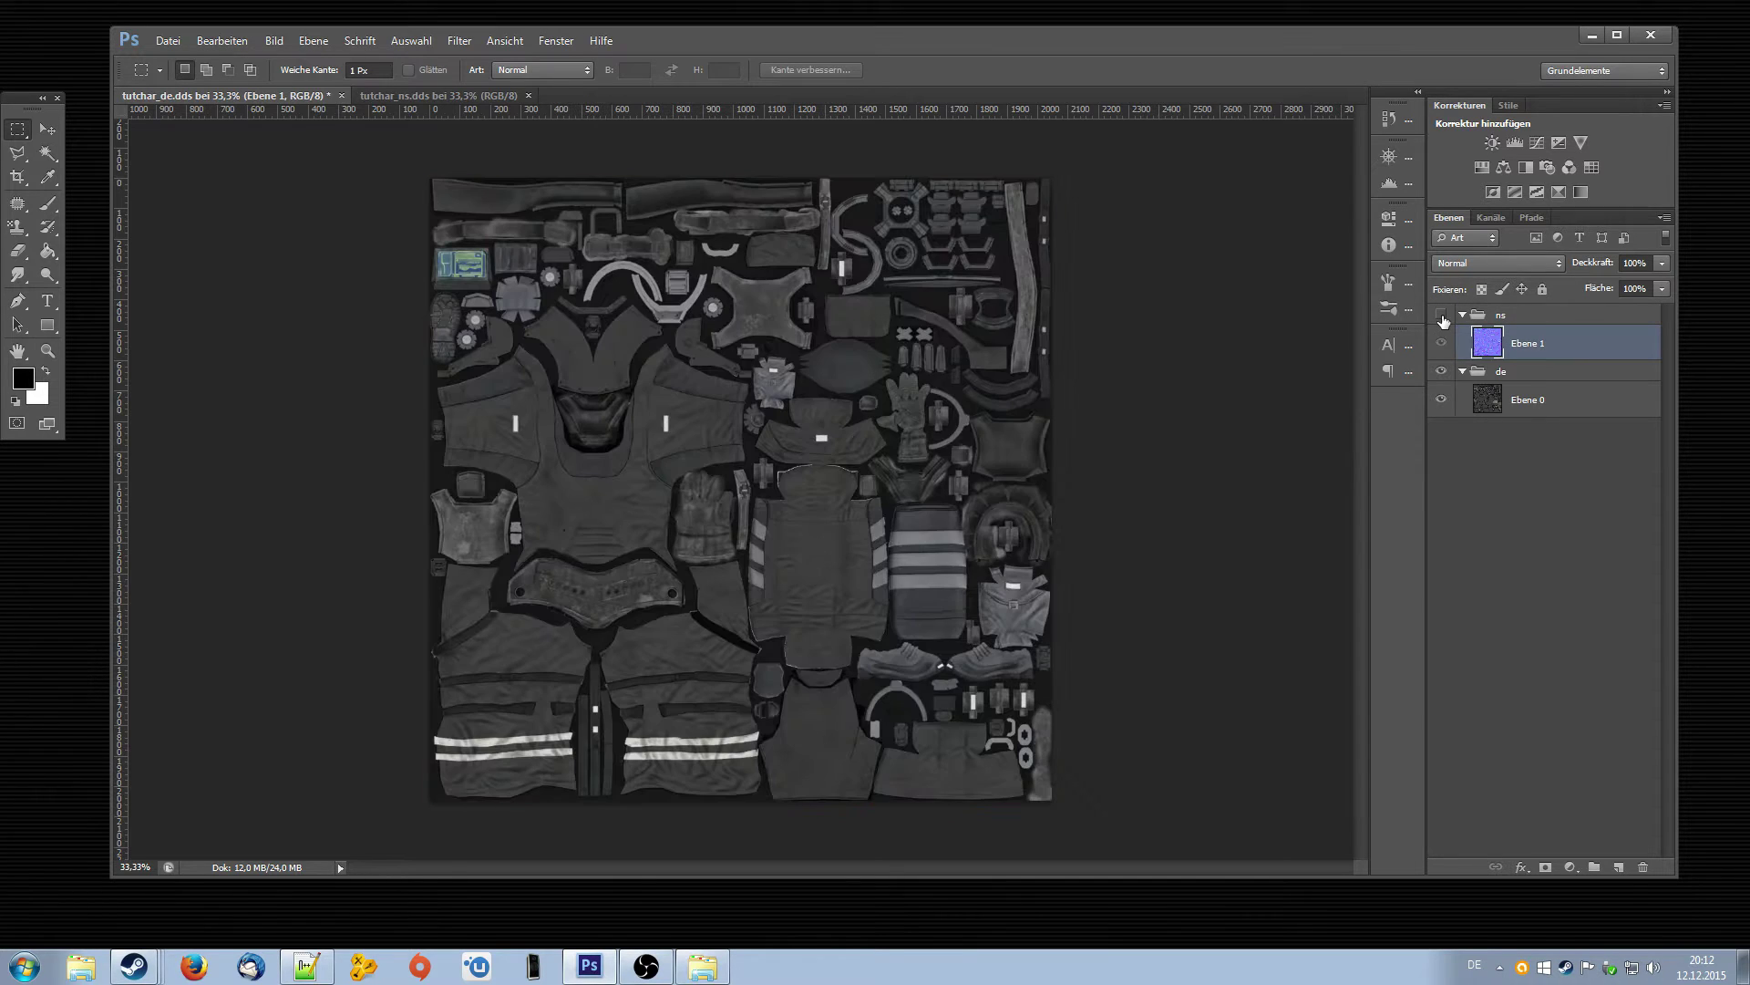
left_click(1443, 315)
left_click(1442, 316)
left_click(1443, 315)
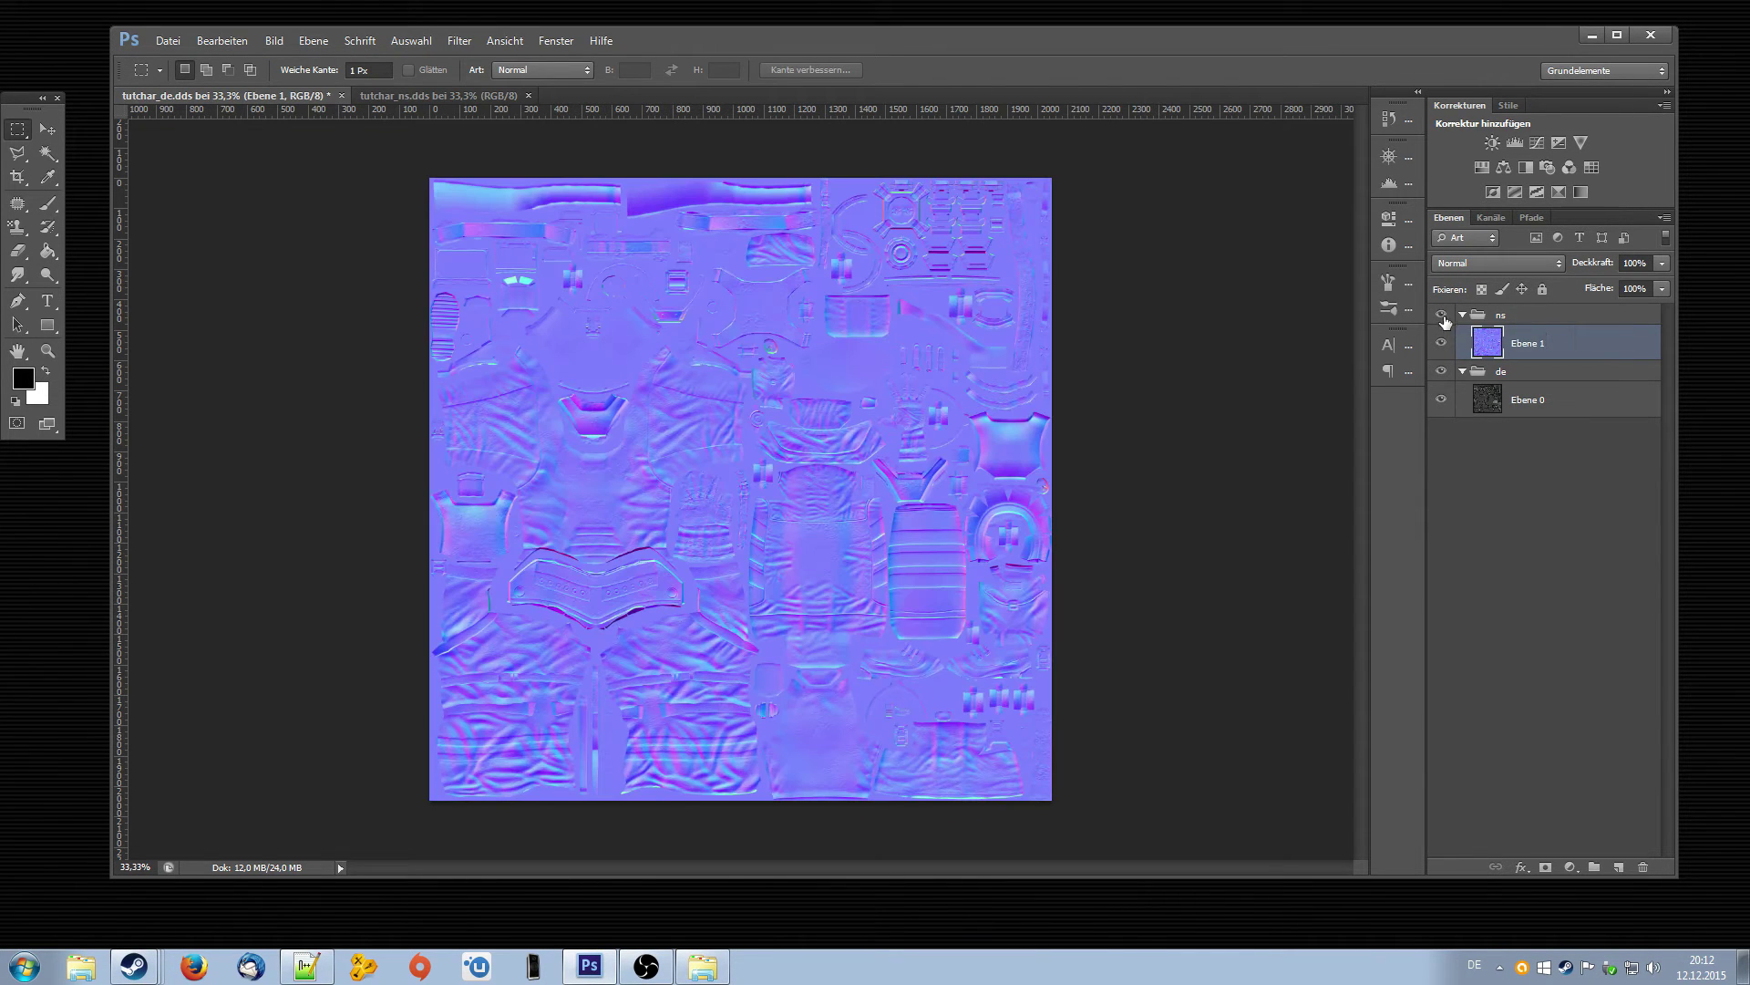
left_click(1443, 316)
left_click(1442, 316)
- Rename the Alpha 1 channel of tutchar_de.dds to "de"
left_click(1492, 217)
double_click(1500, 375)
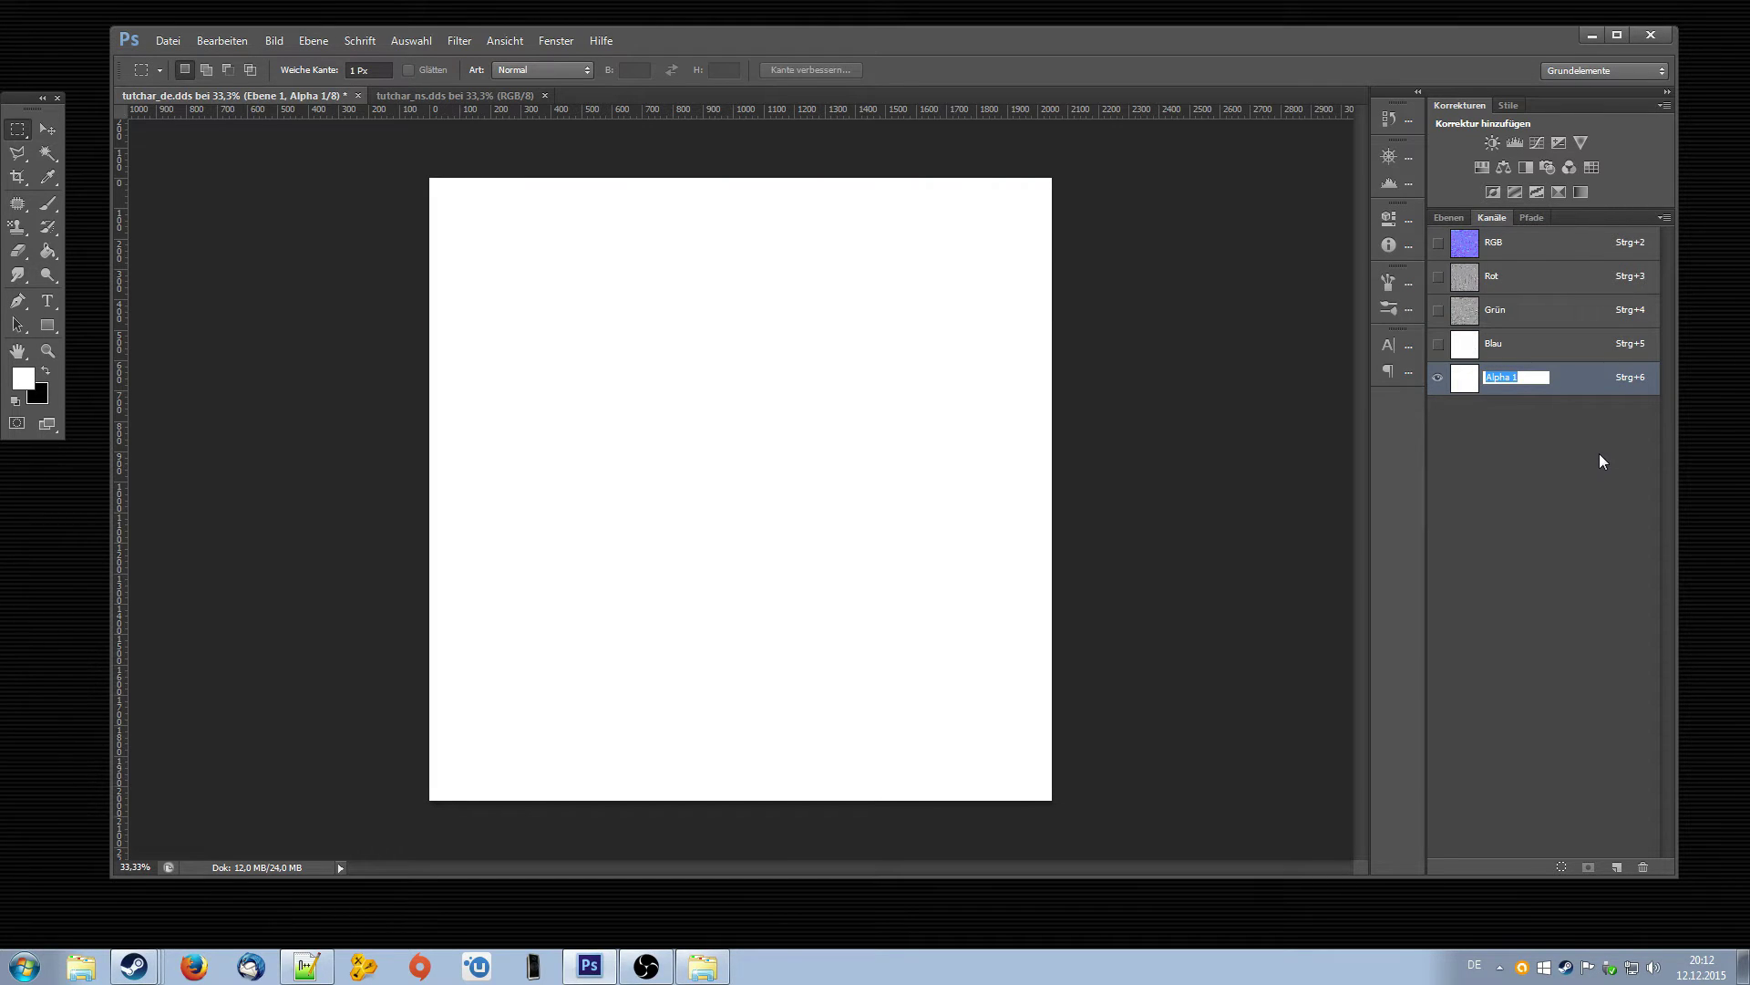
type("de")
key("Return")
- Copy the full Alpha 1 channel of tutchar_ns.dds and return to tutchar_de.dds
left_click(468, 92)
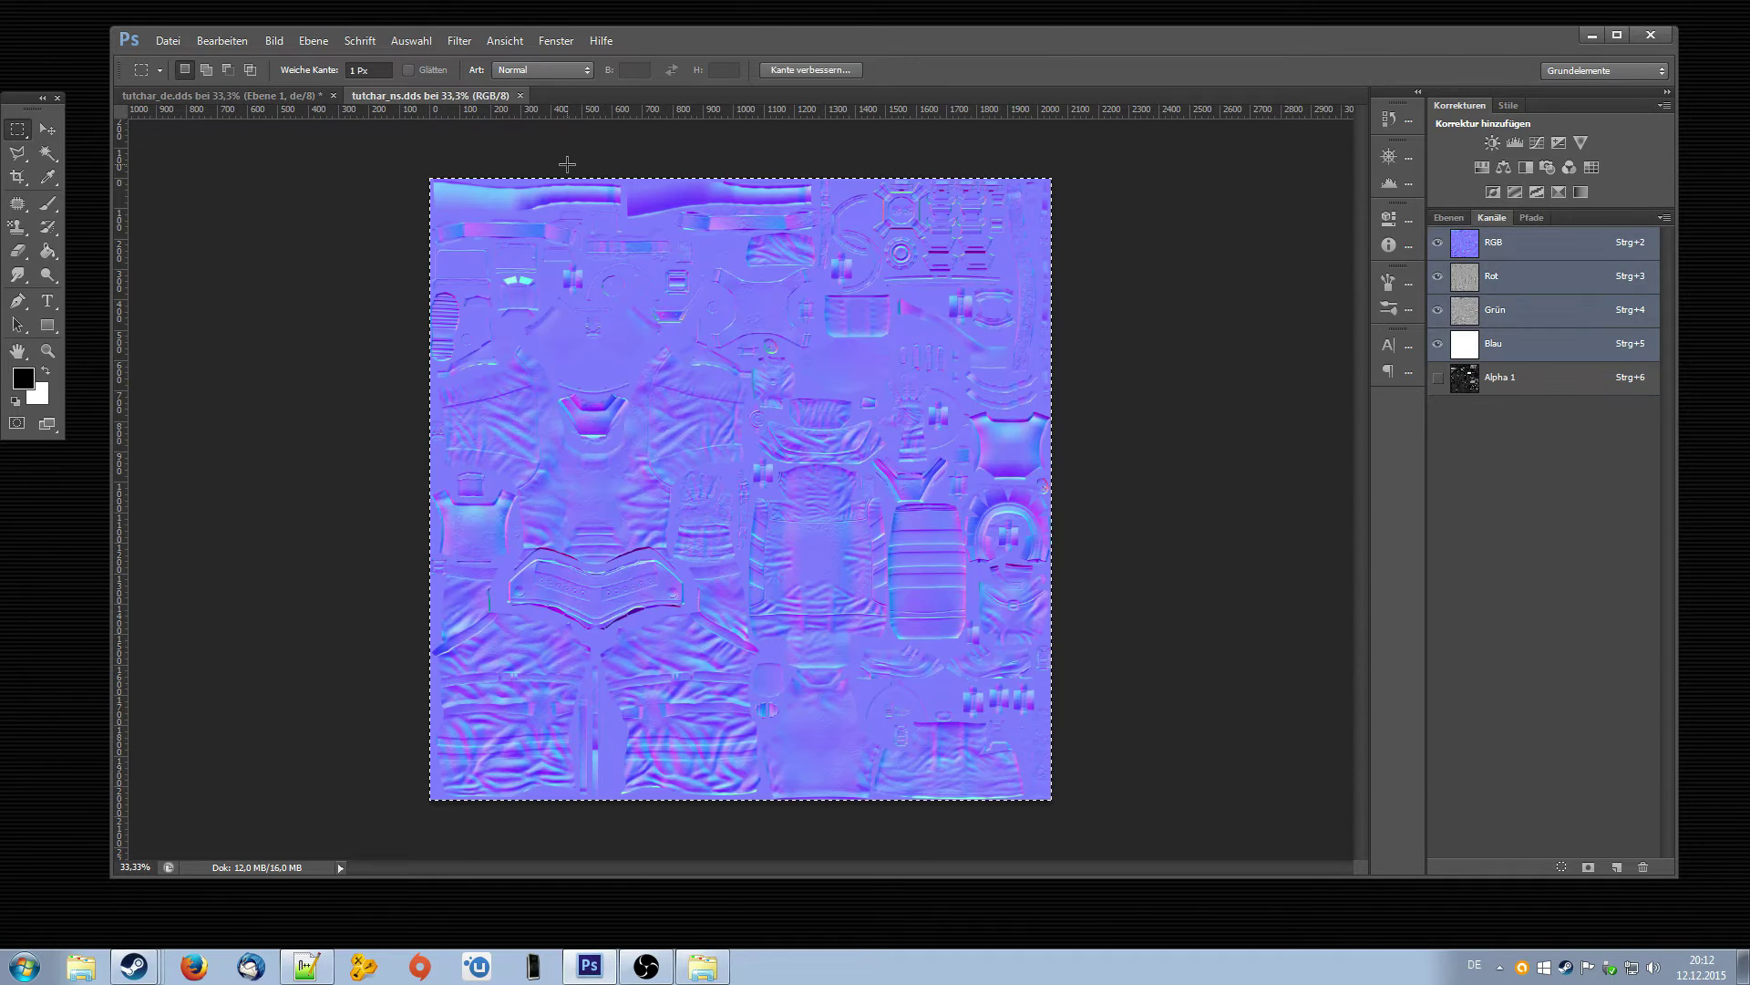
left_click(1496, 390)
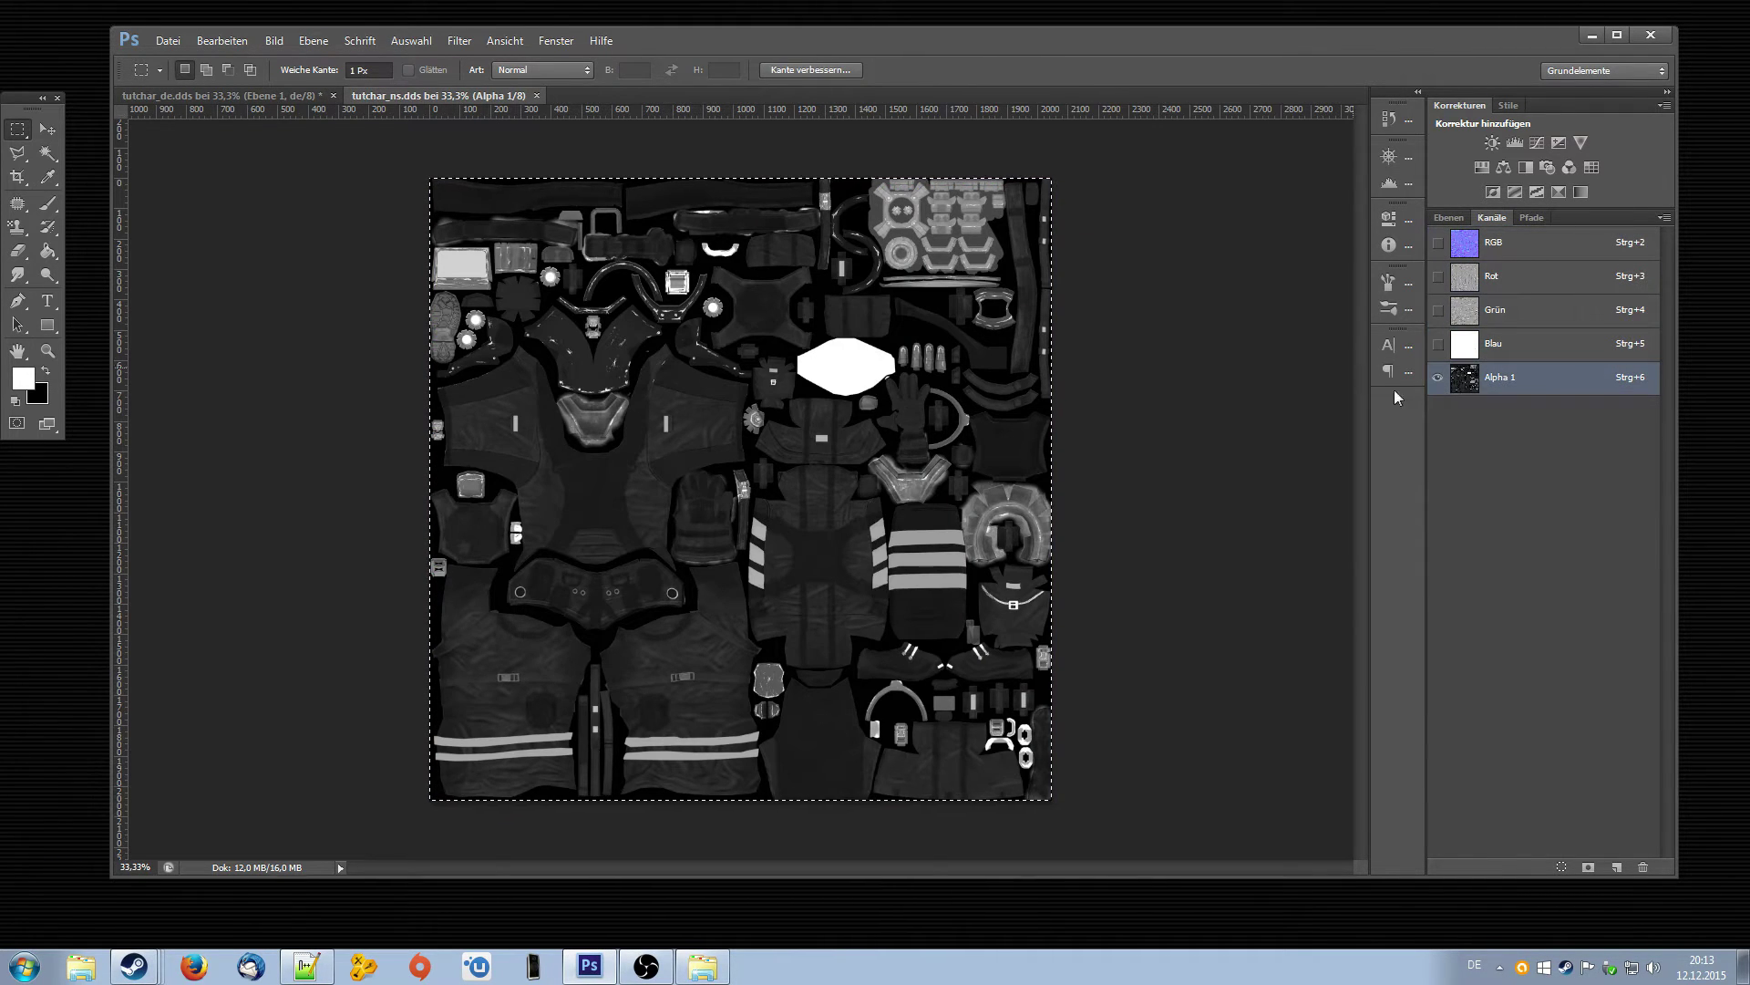
left_click_drag(1545, 383, 1550, 384)
left_click_drag(1549, 384, 343, 143)
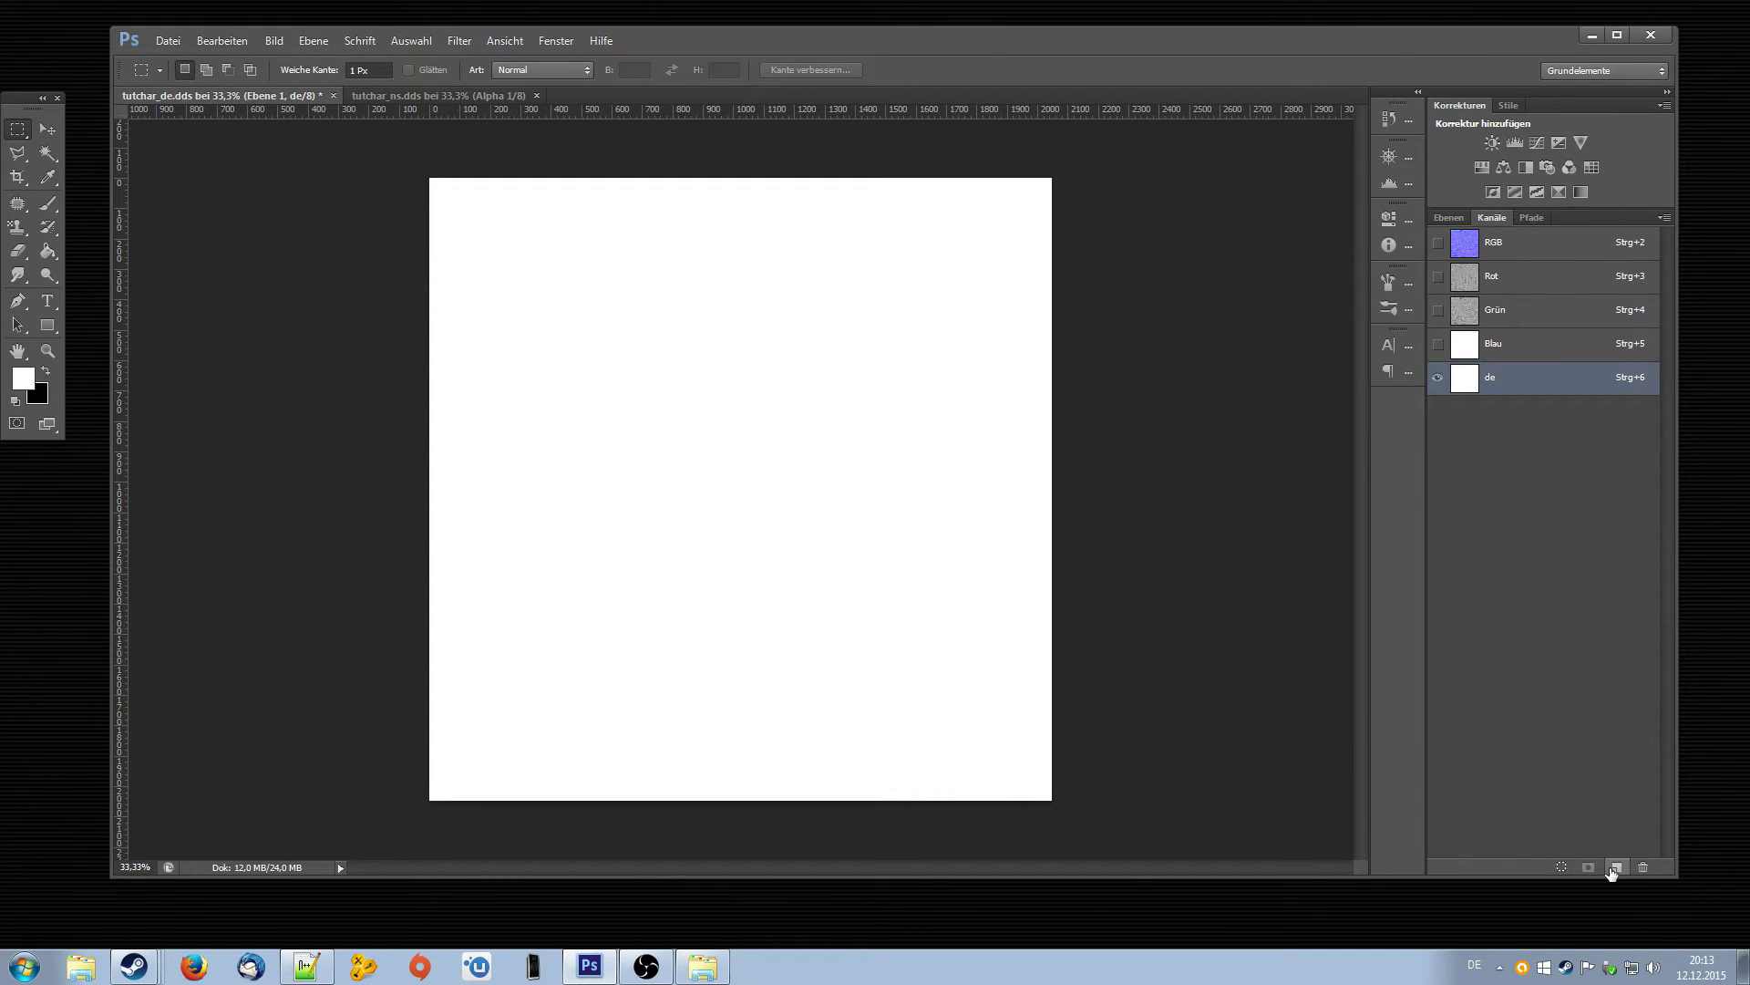
- Add a new alpha channel named "ns" below the "de" channel
left_click(1496, 347)
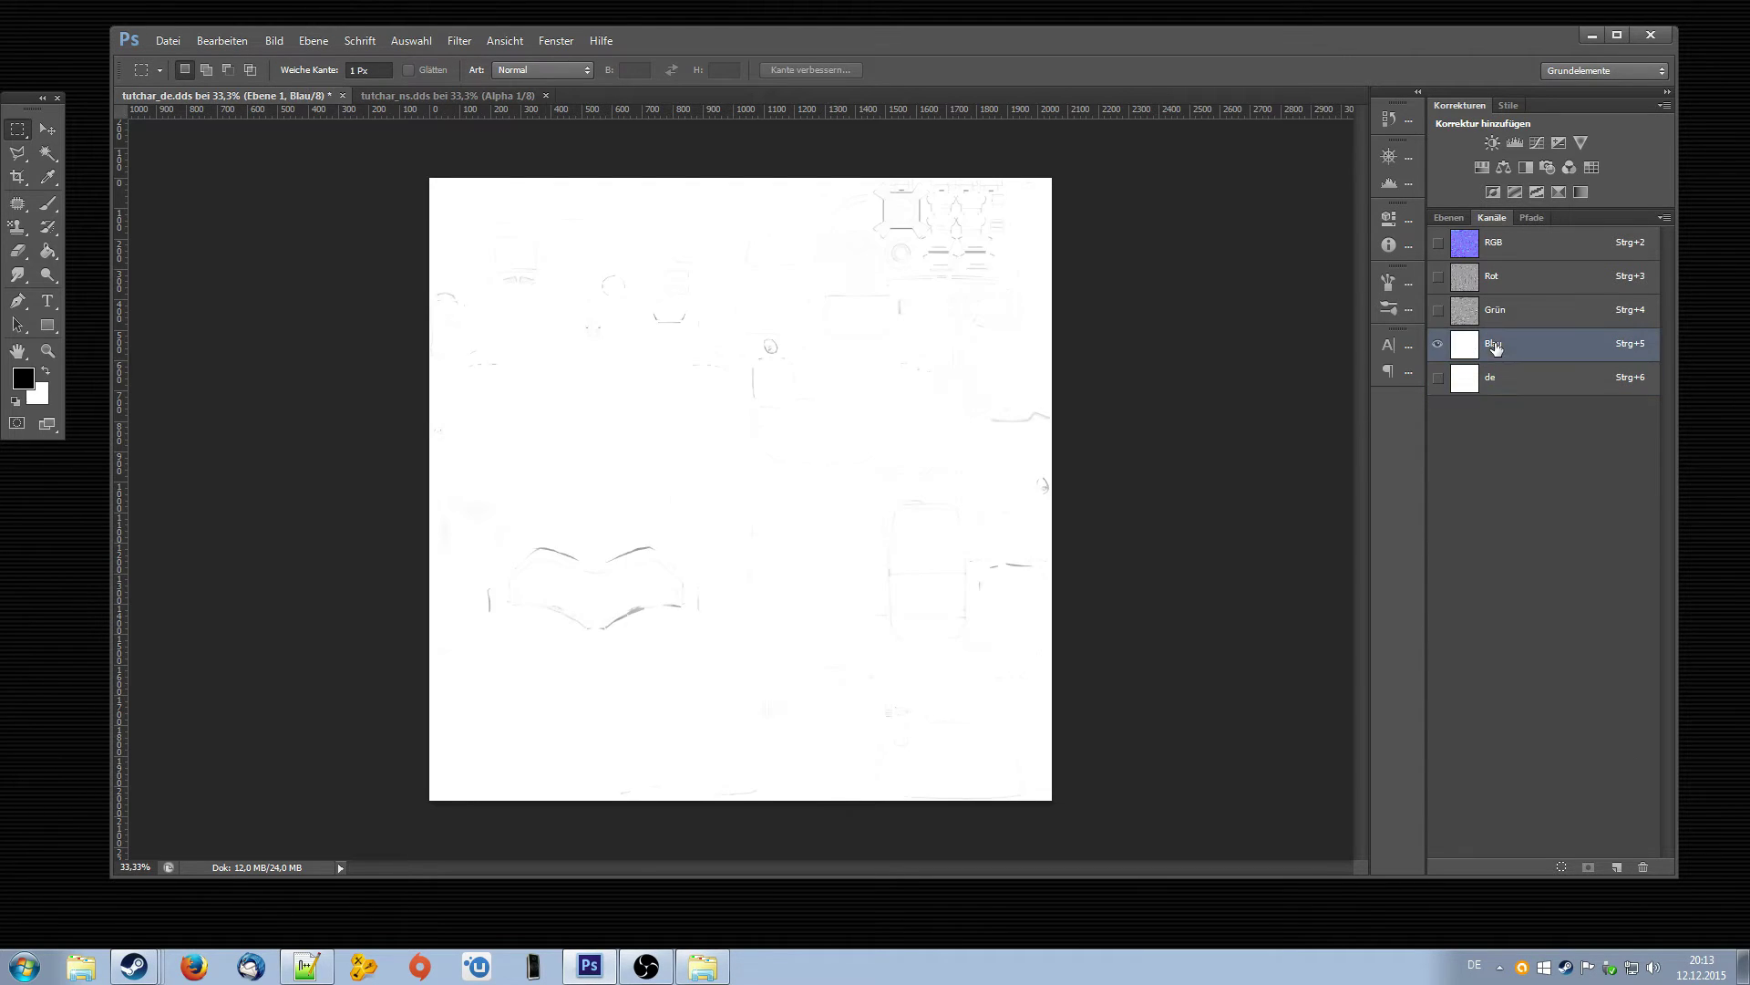
left_click(1508, 384)
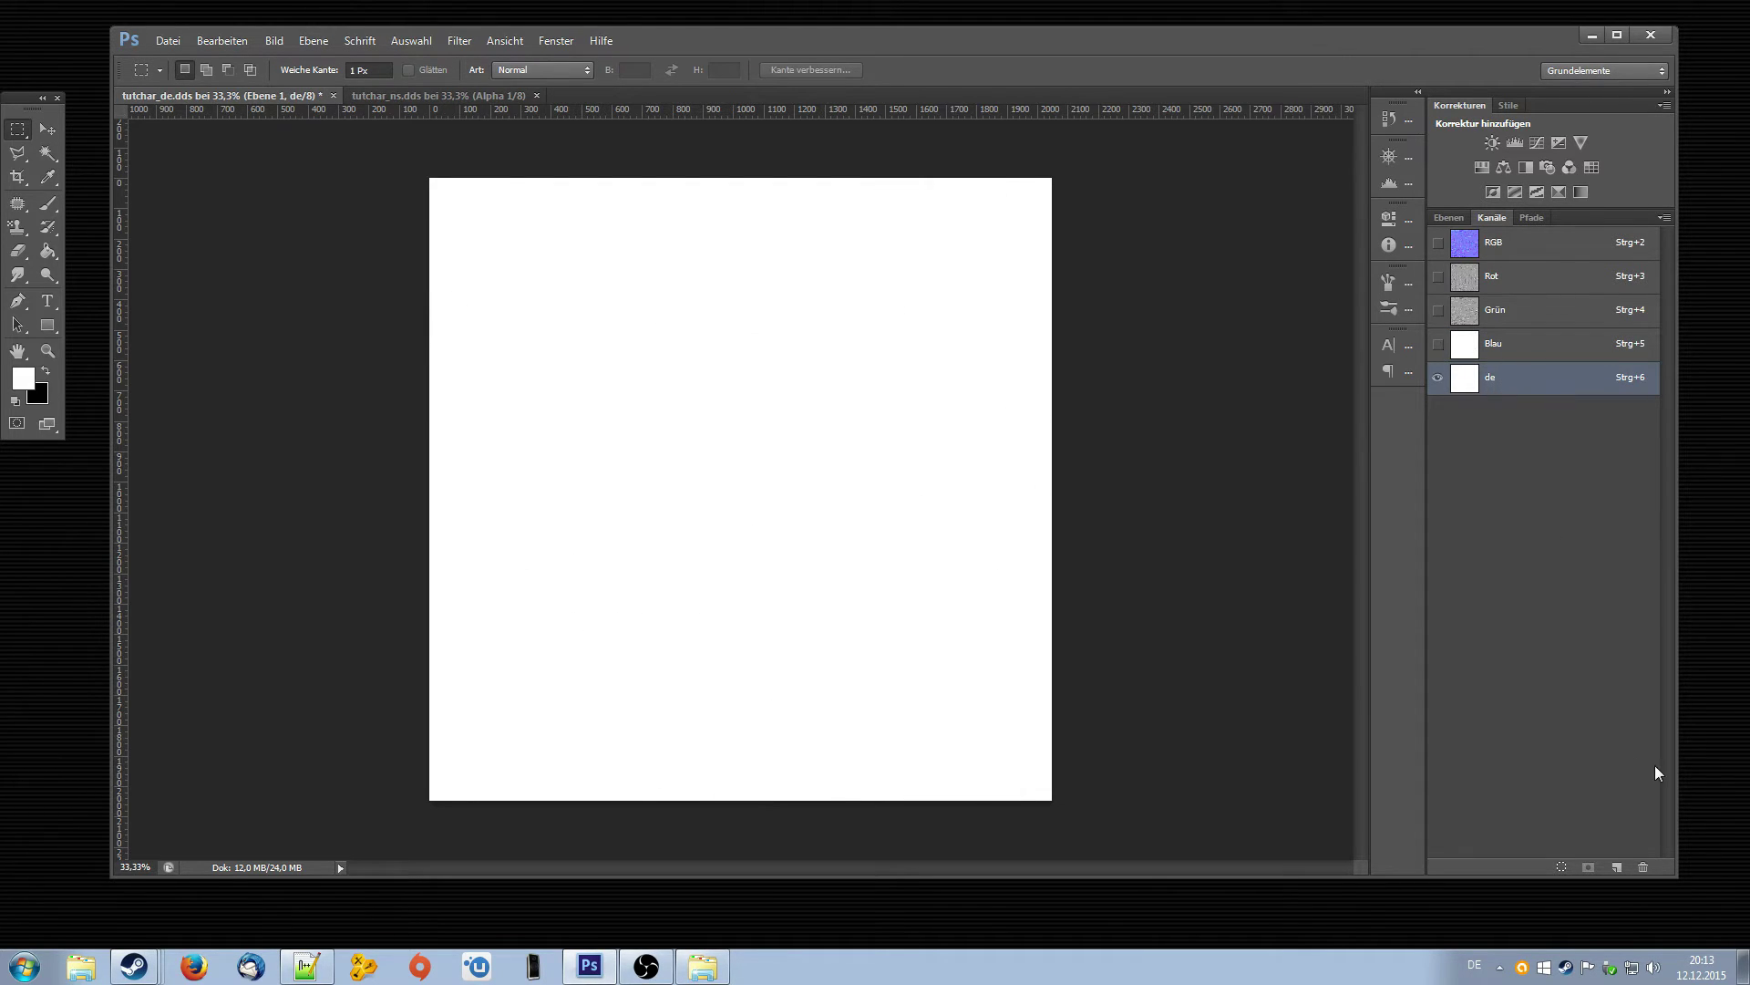
left_click(1617, 867)
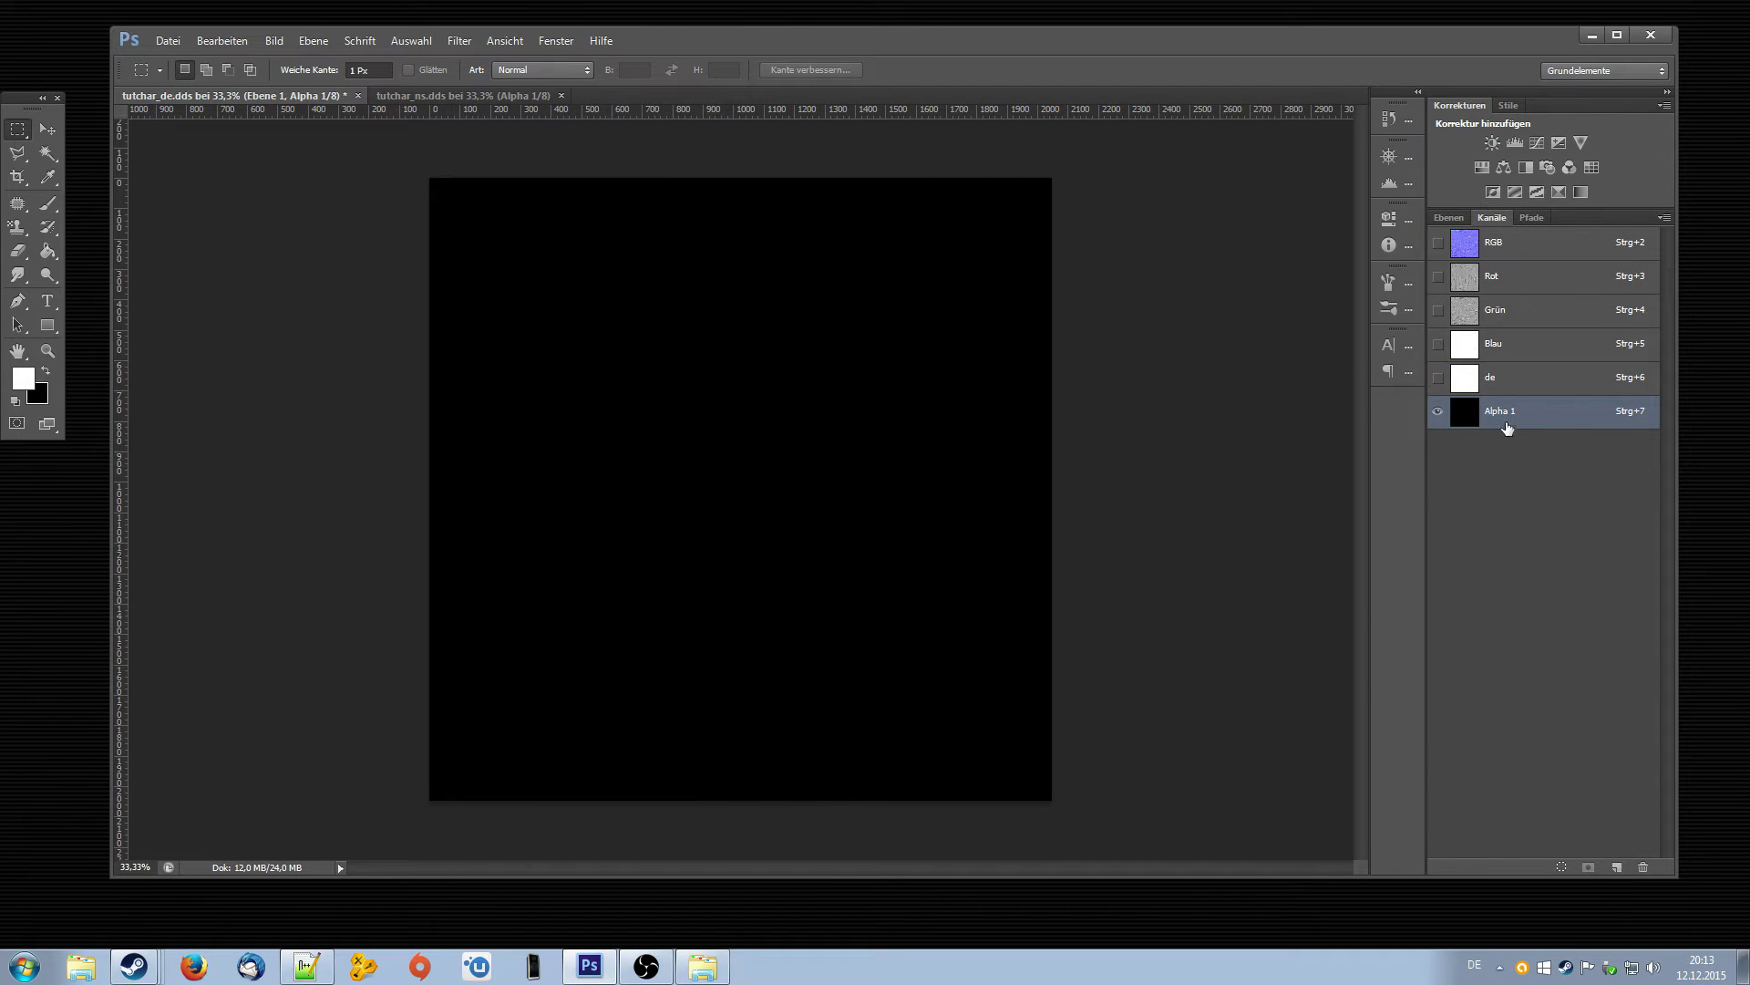
double_click(1501, 411)
key("Return")
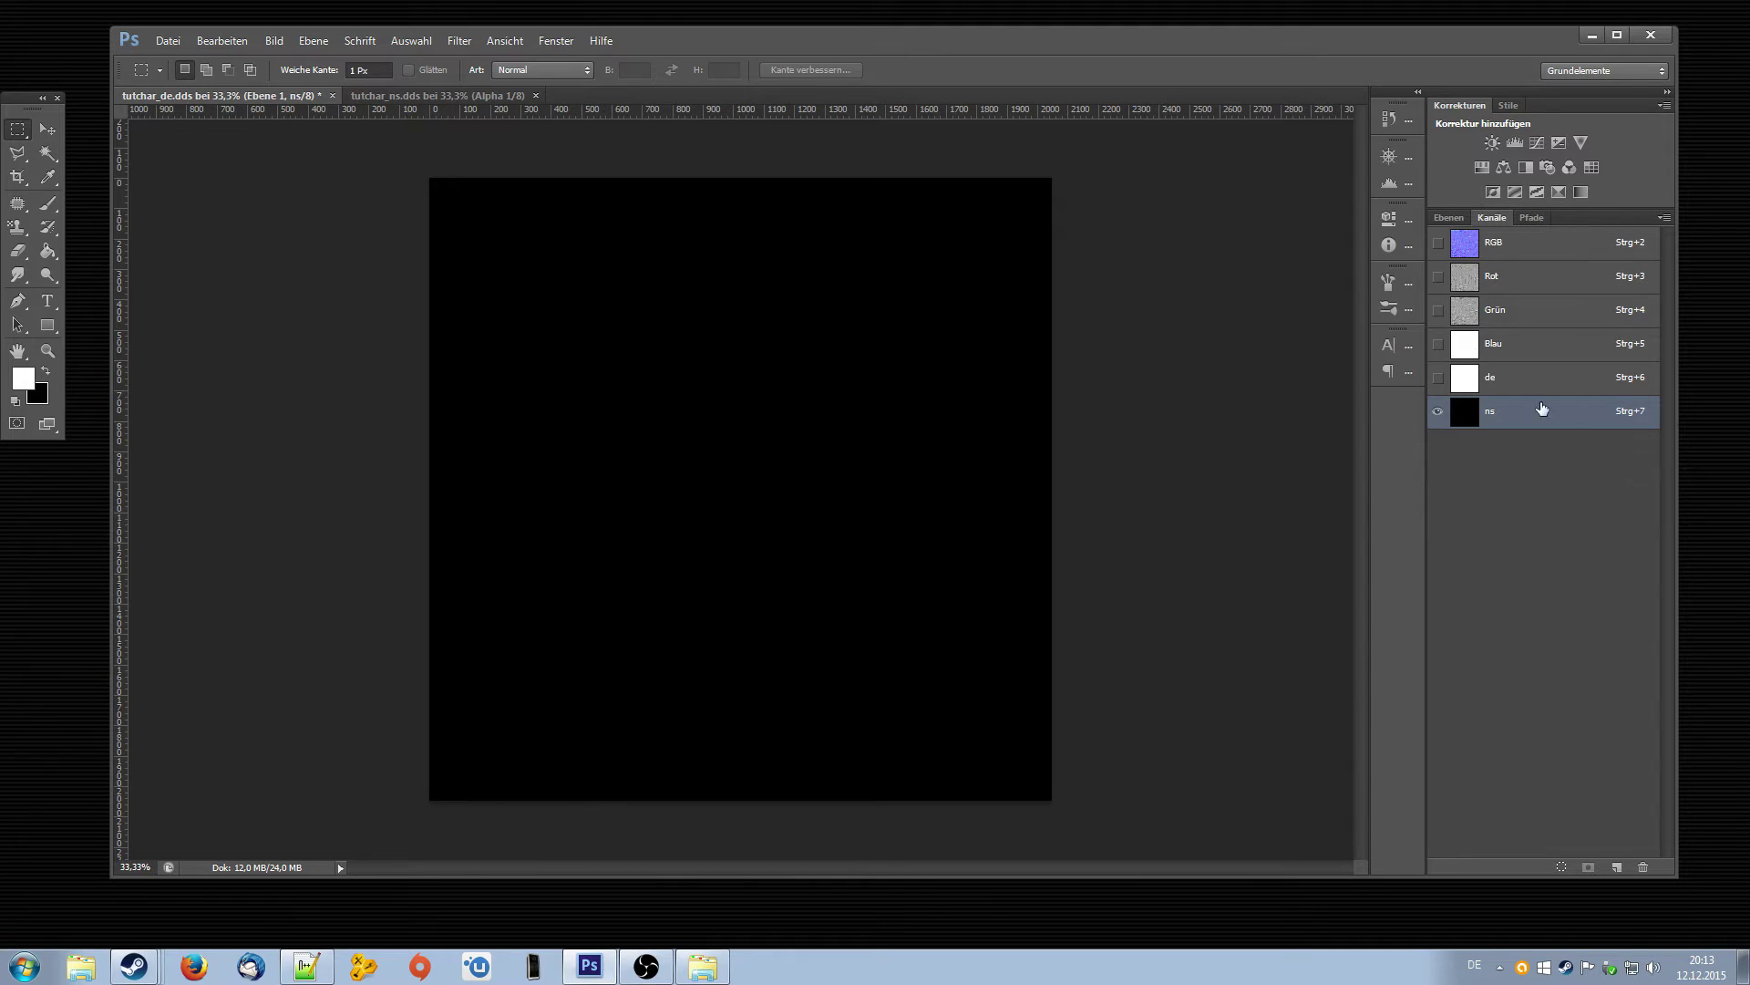
- Paste the copied alpha image into the "ns" channel and compare it with the source channel in tutchar_ns.dds
key("ctrl+v")
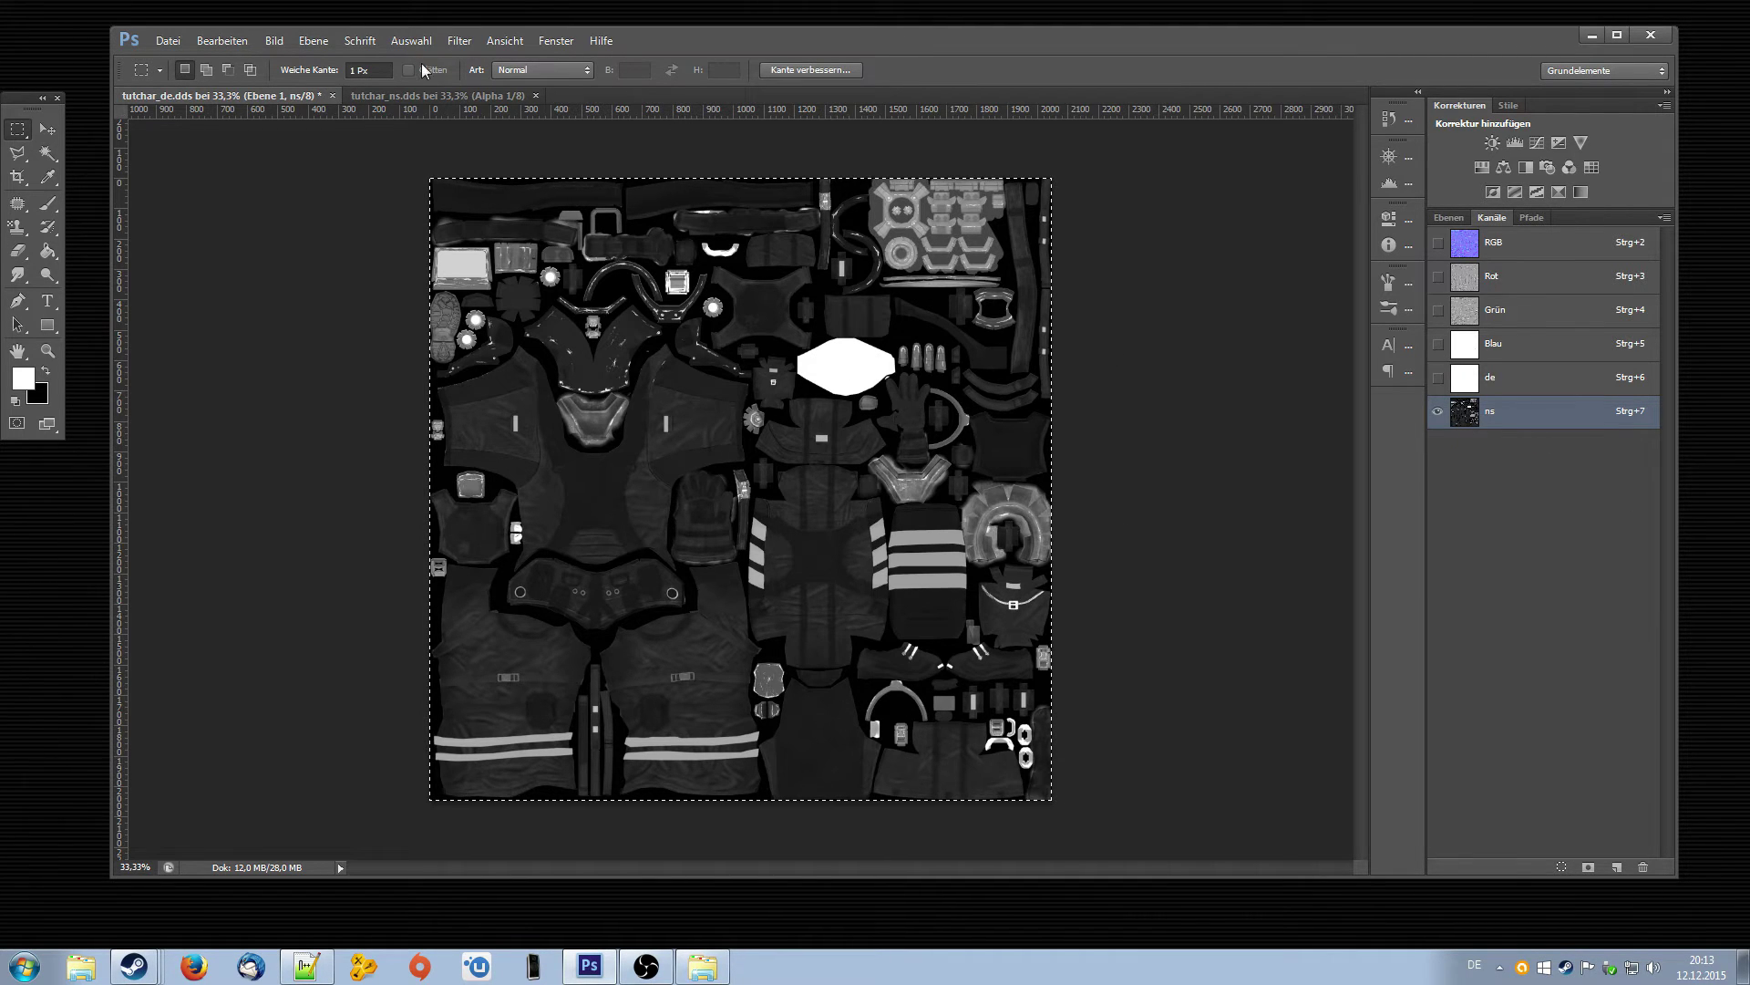
left_click(428, 97)
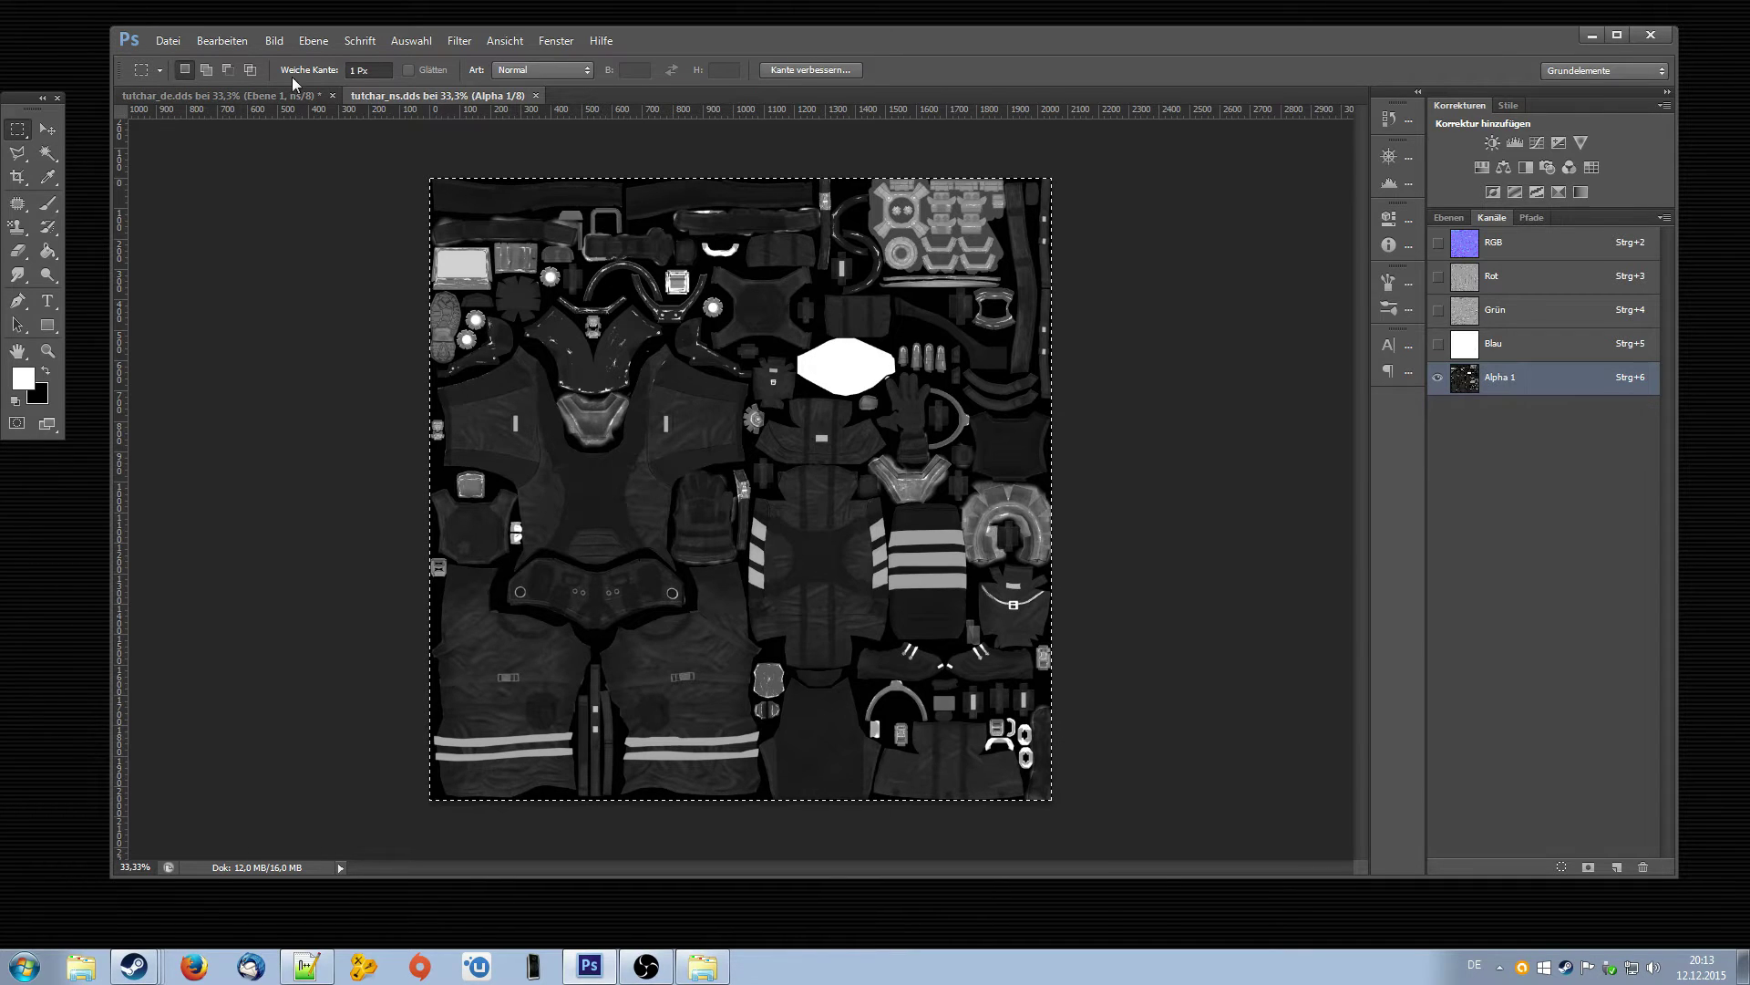
left_click(224, 95)
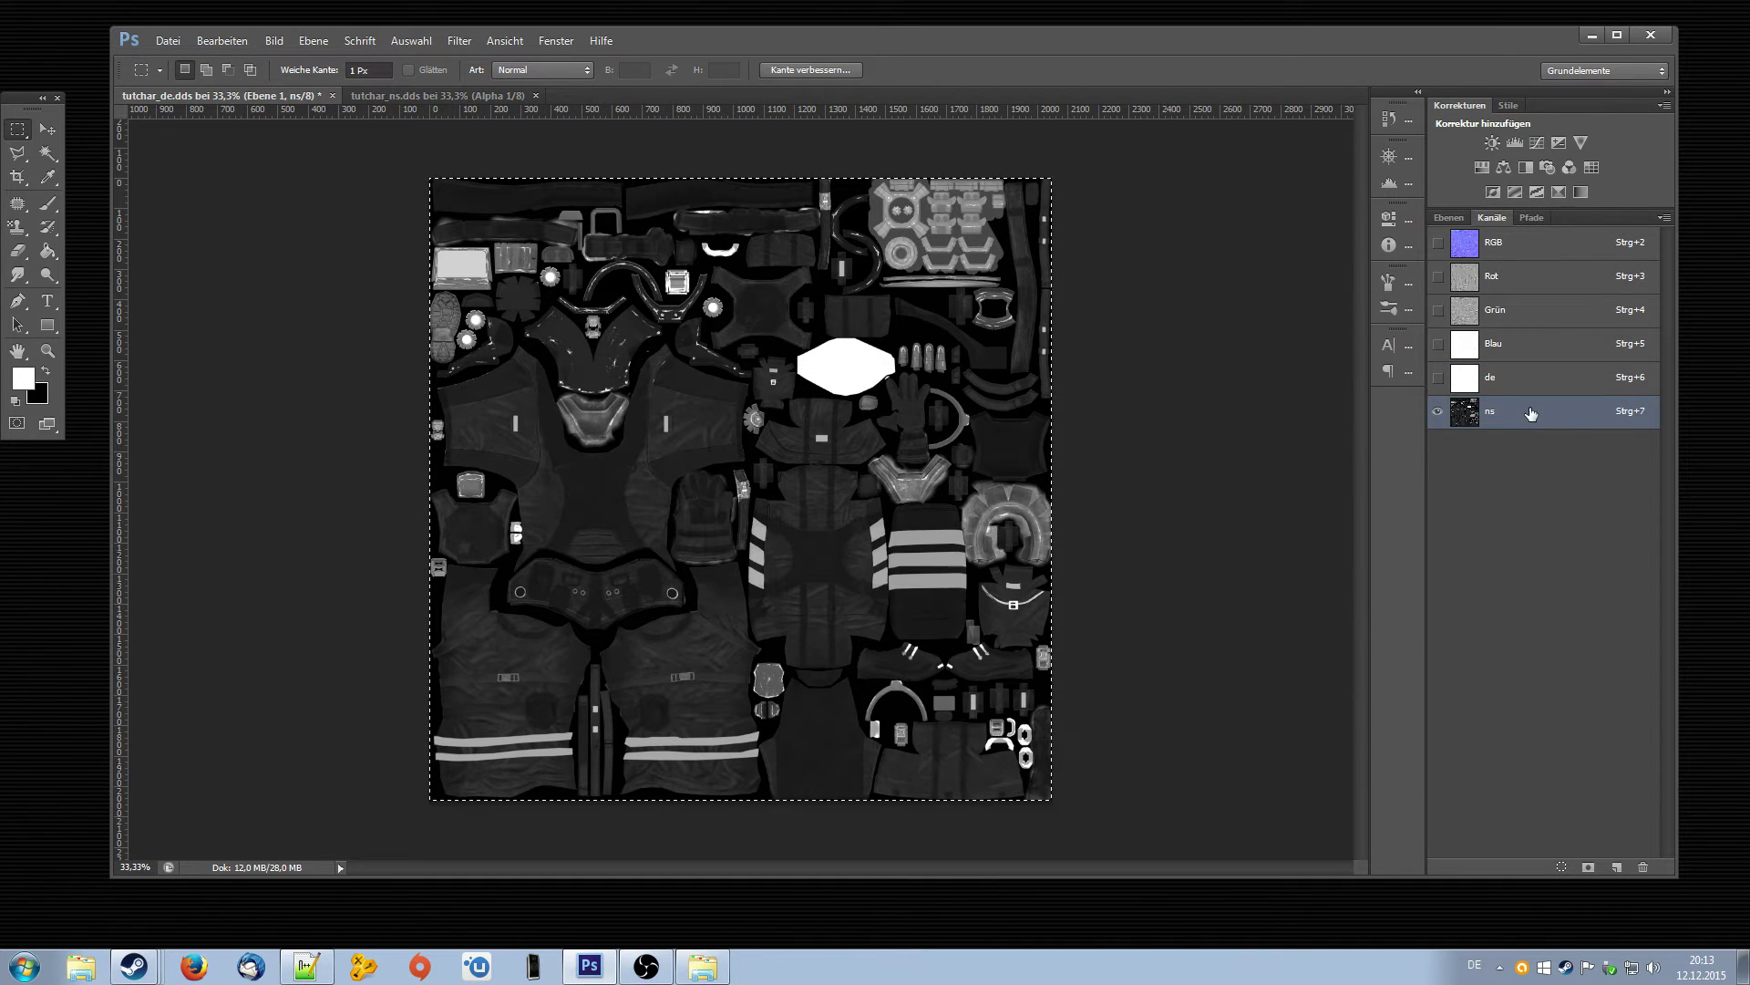
- Select the Ebene 0 layer in the "de" group and hide the "ns" group
left_click(1449, 217)
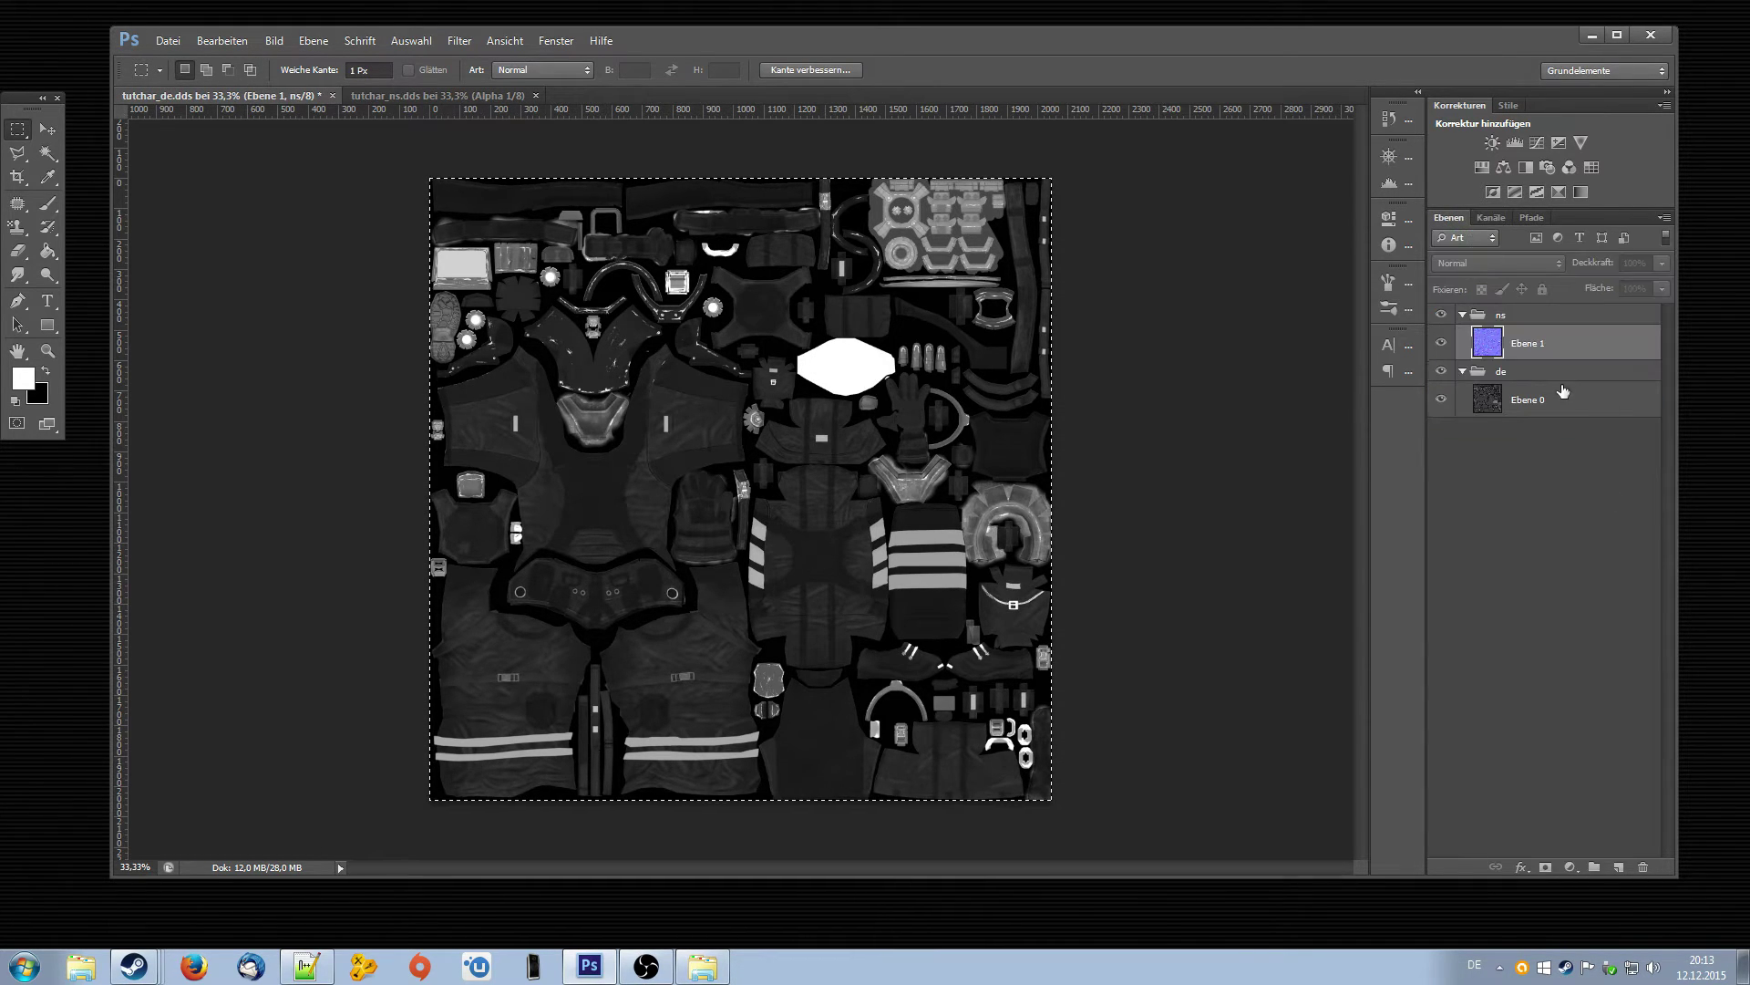
left_click(1558, 402)
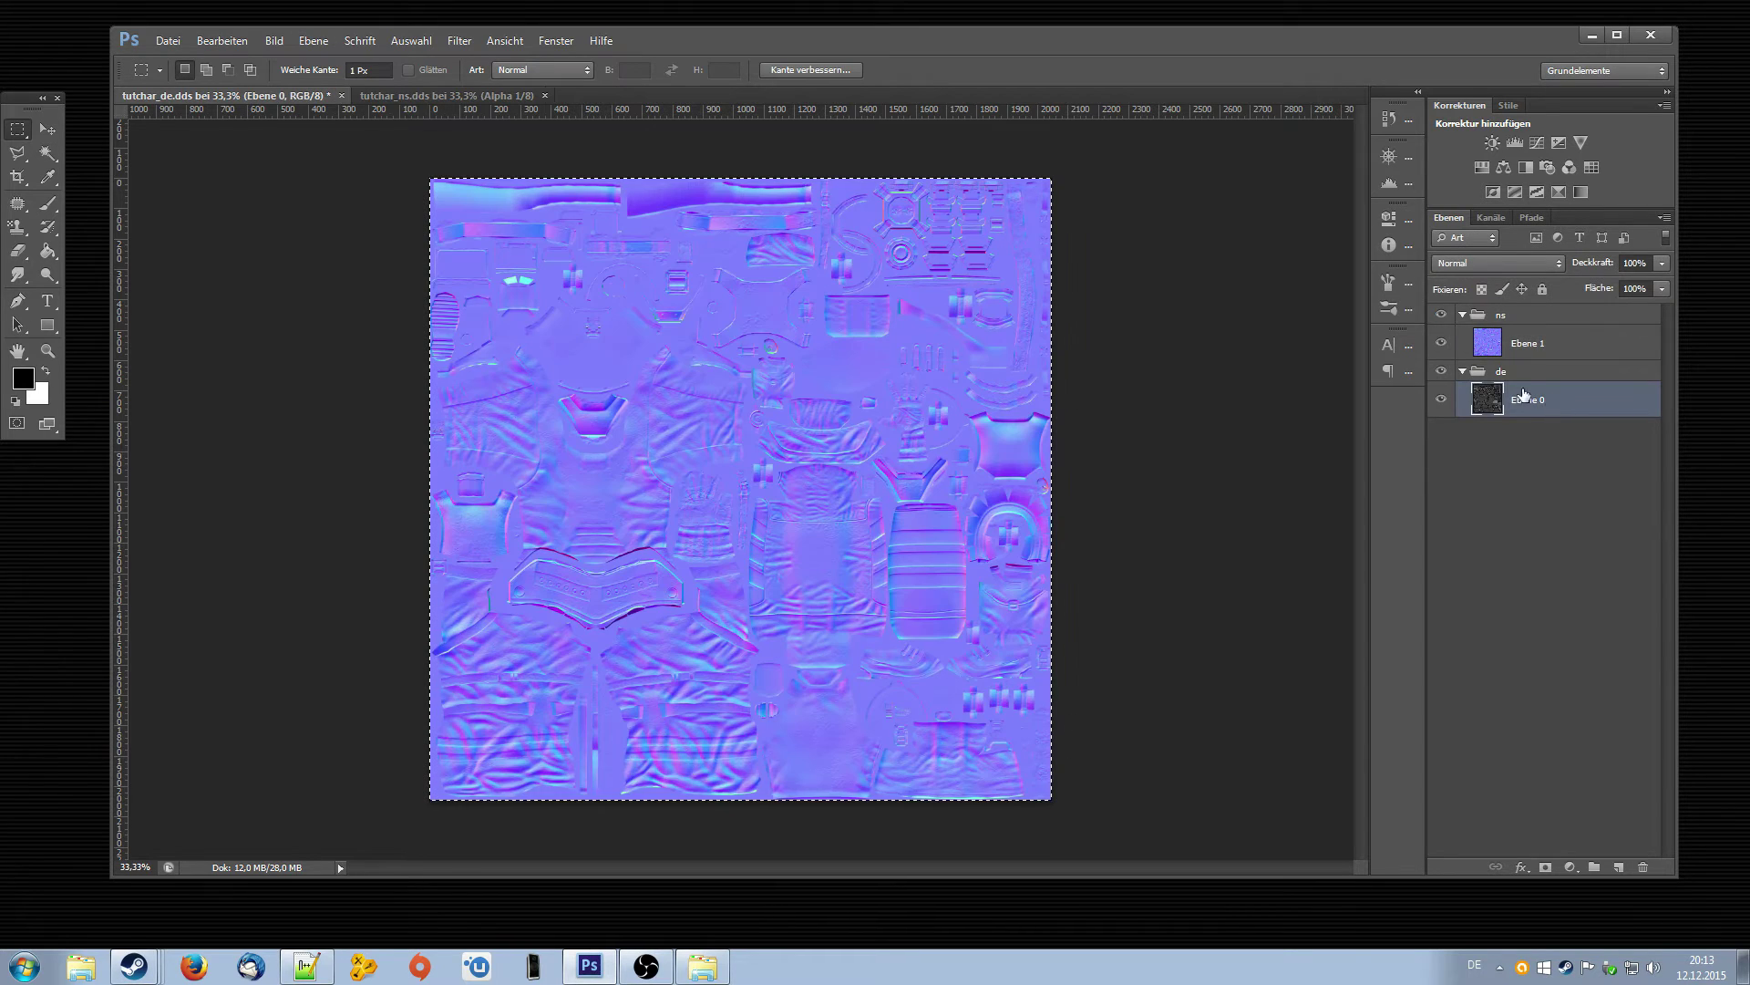
left_click(1442, 314)
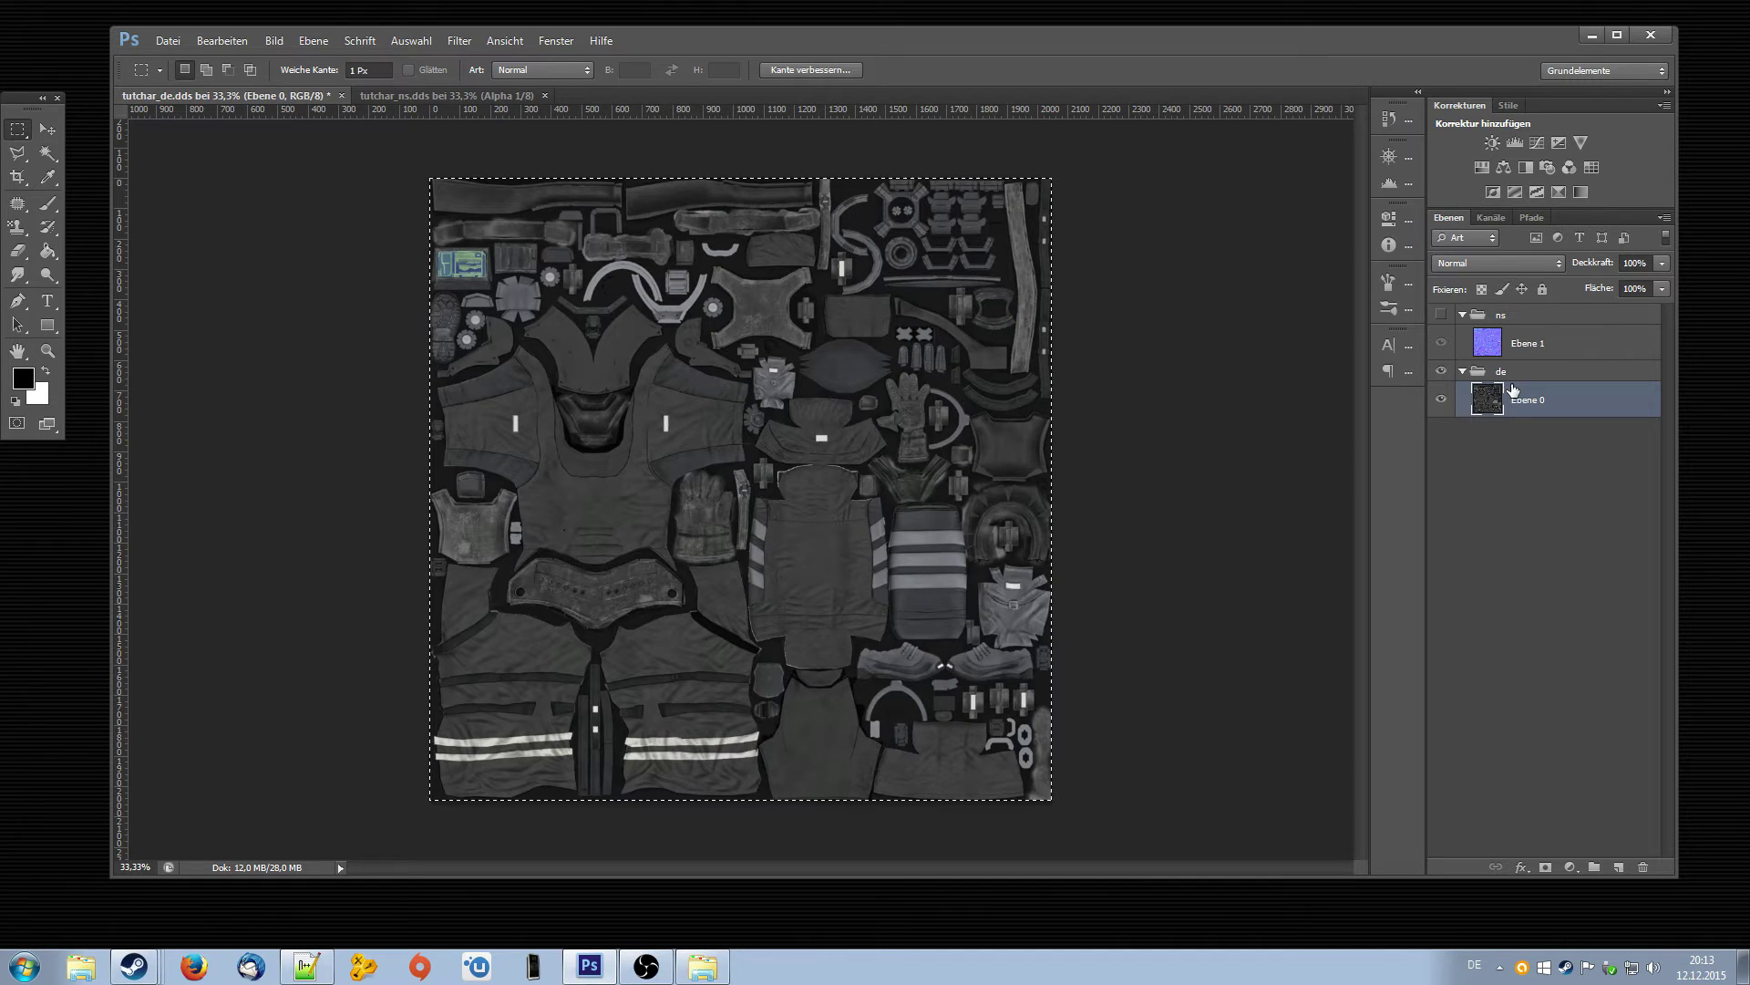
- Switch the "ns" group on and off repeatedly to check both textures, leaving it hidden
left_click(1537, 317)
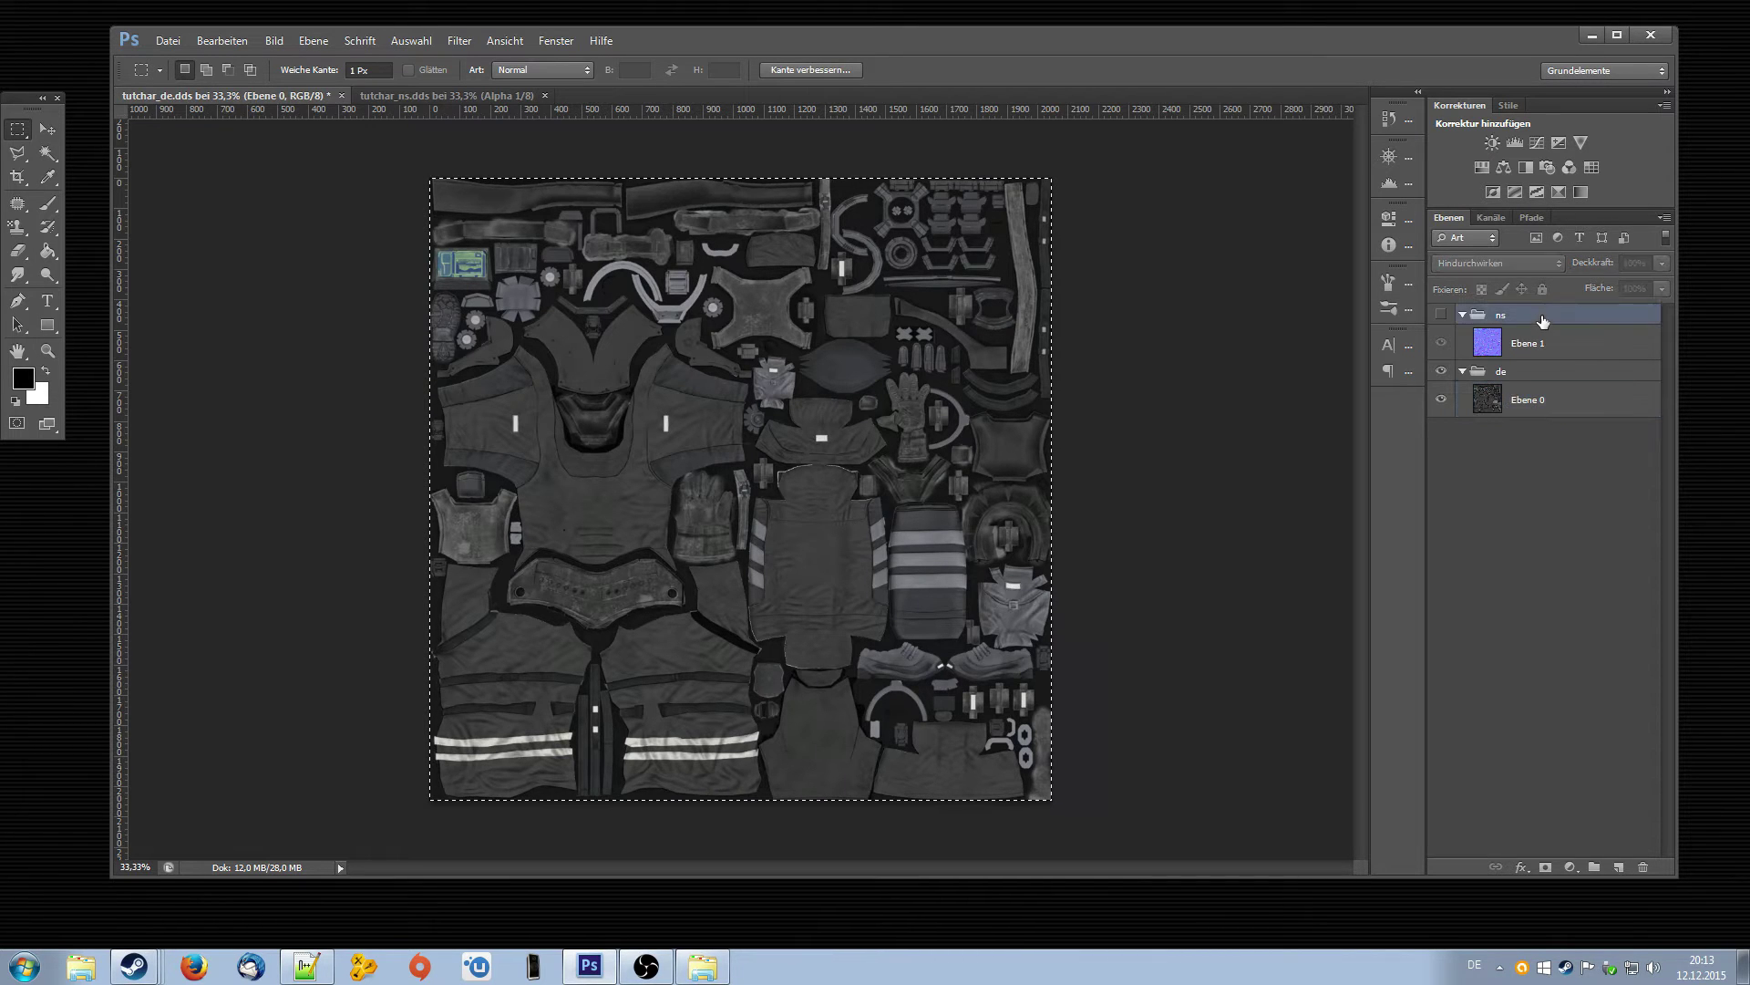
left_click(1442, 315)
left_click(1442, 316)
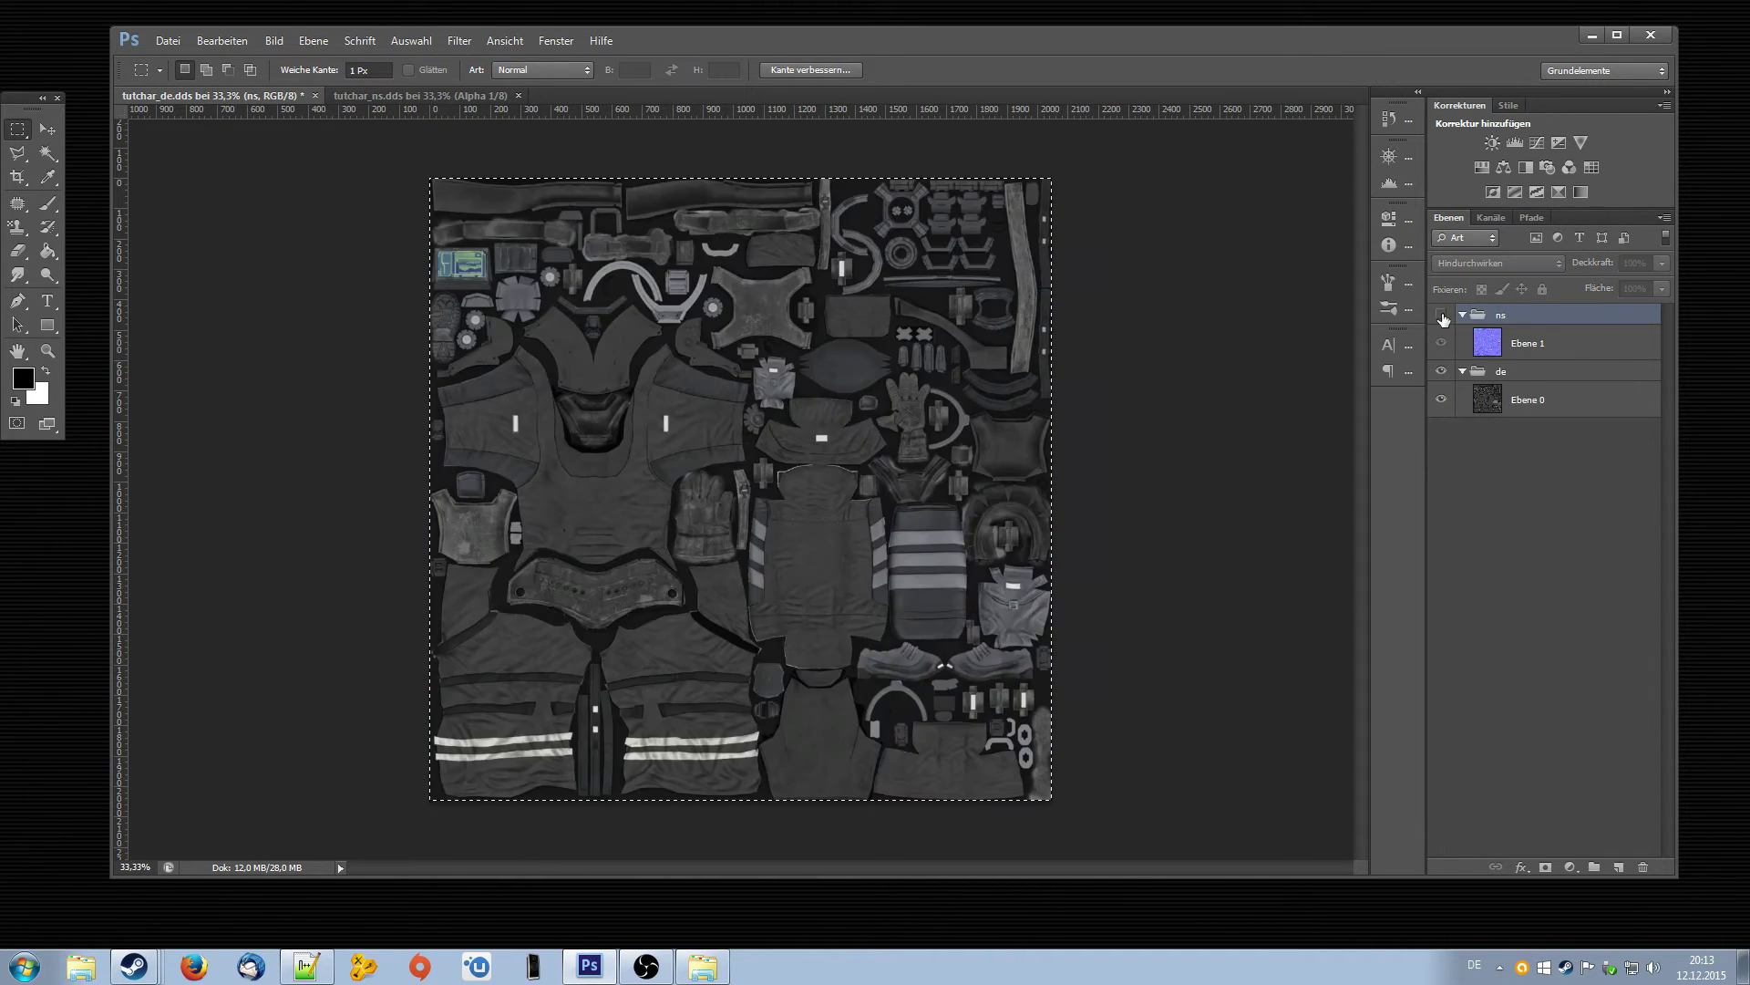
left_click(1442, 316)
left_click(1441, 315)
left_click(1441, 315)
left_click(1441, 316)
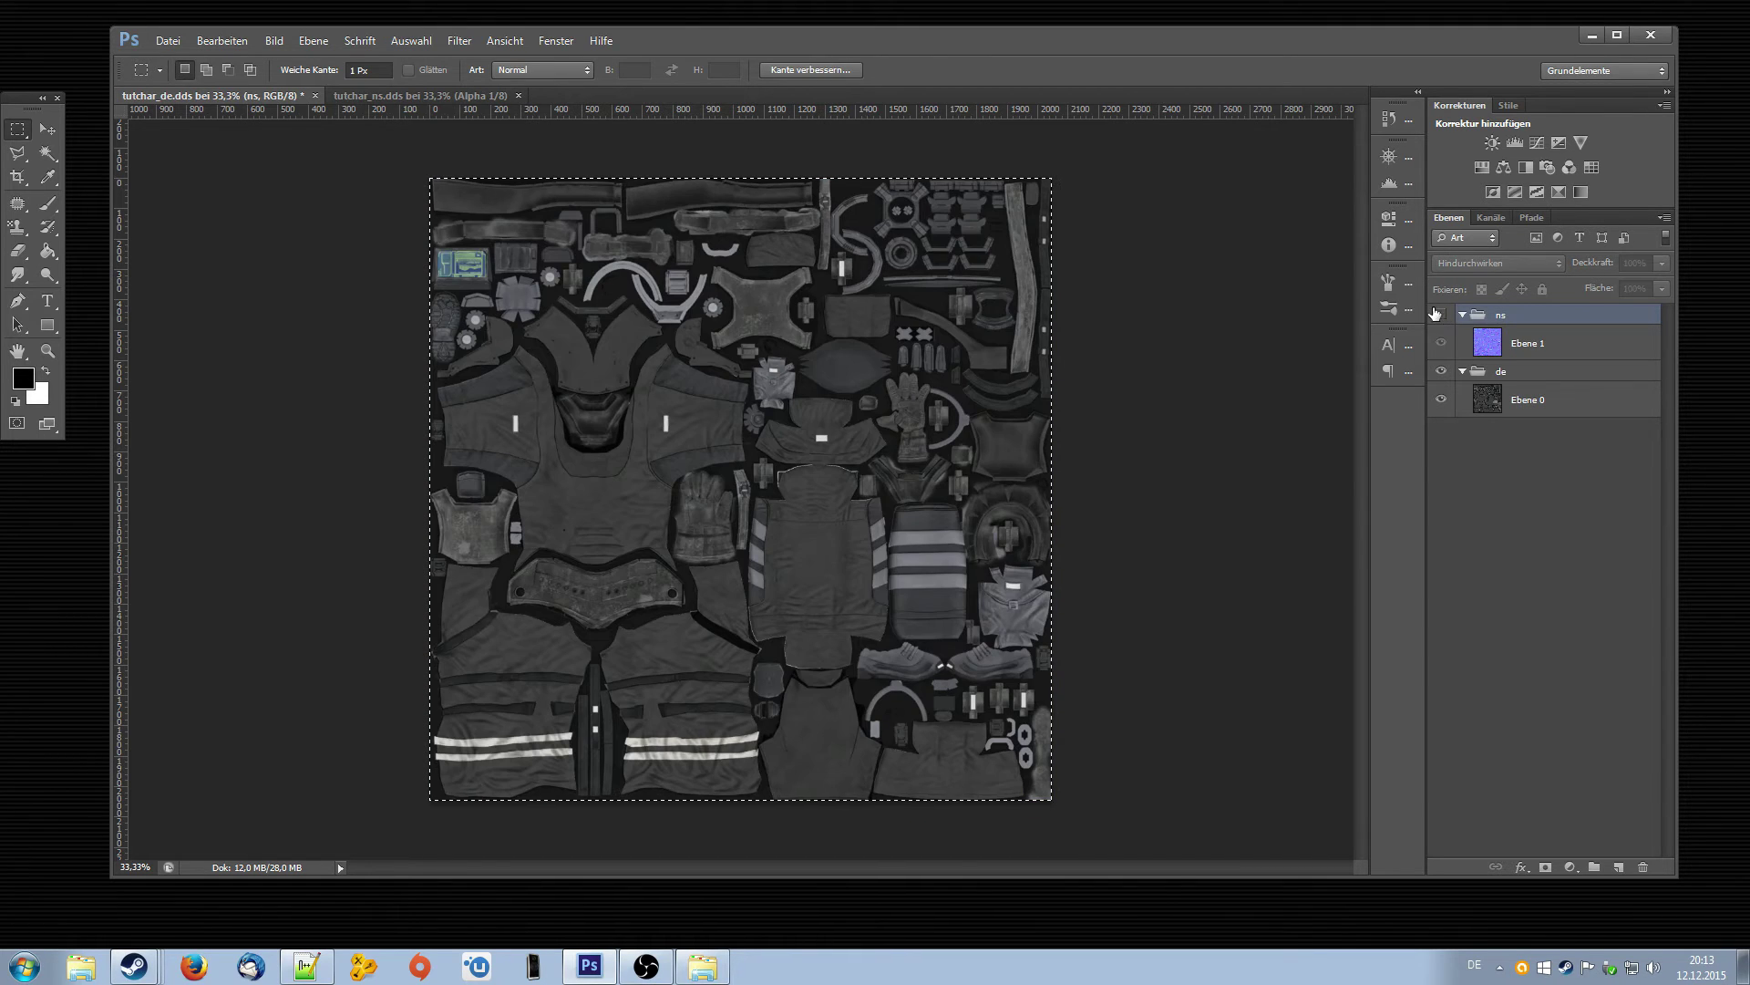
left_click(1442, 315)
left_click(1442, 316)
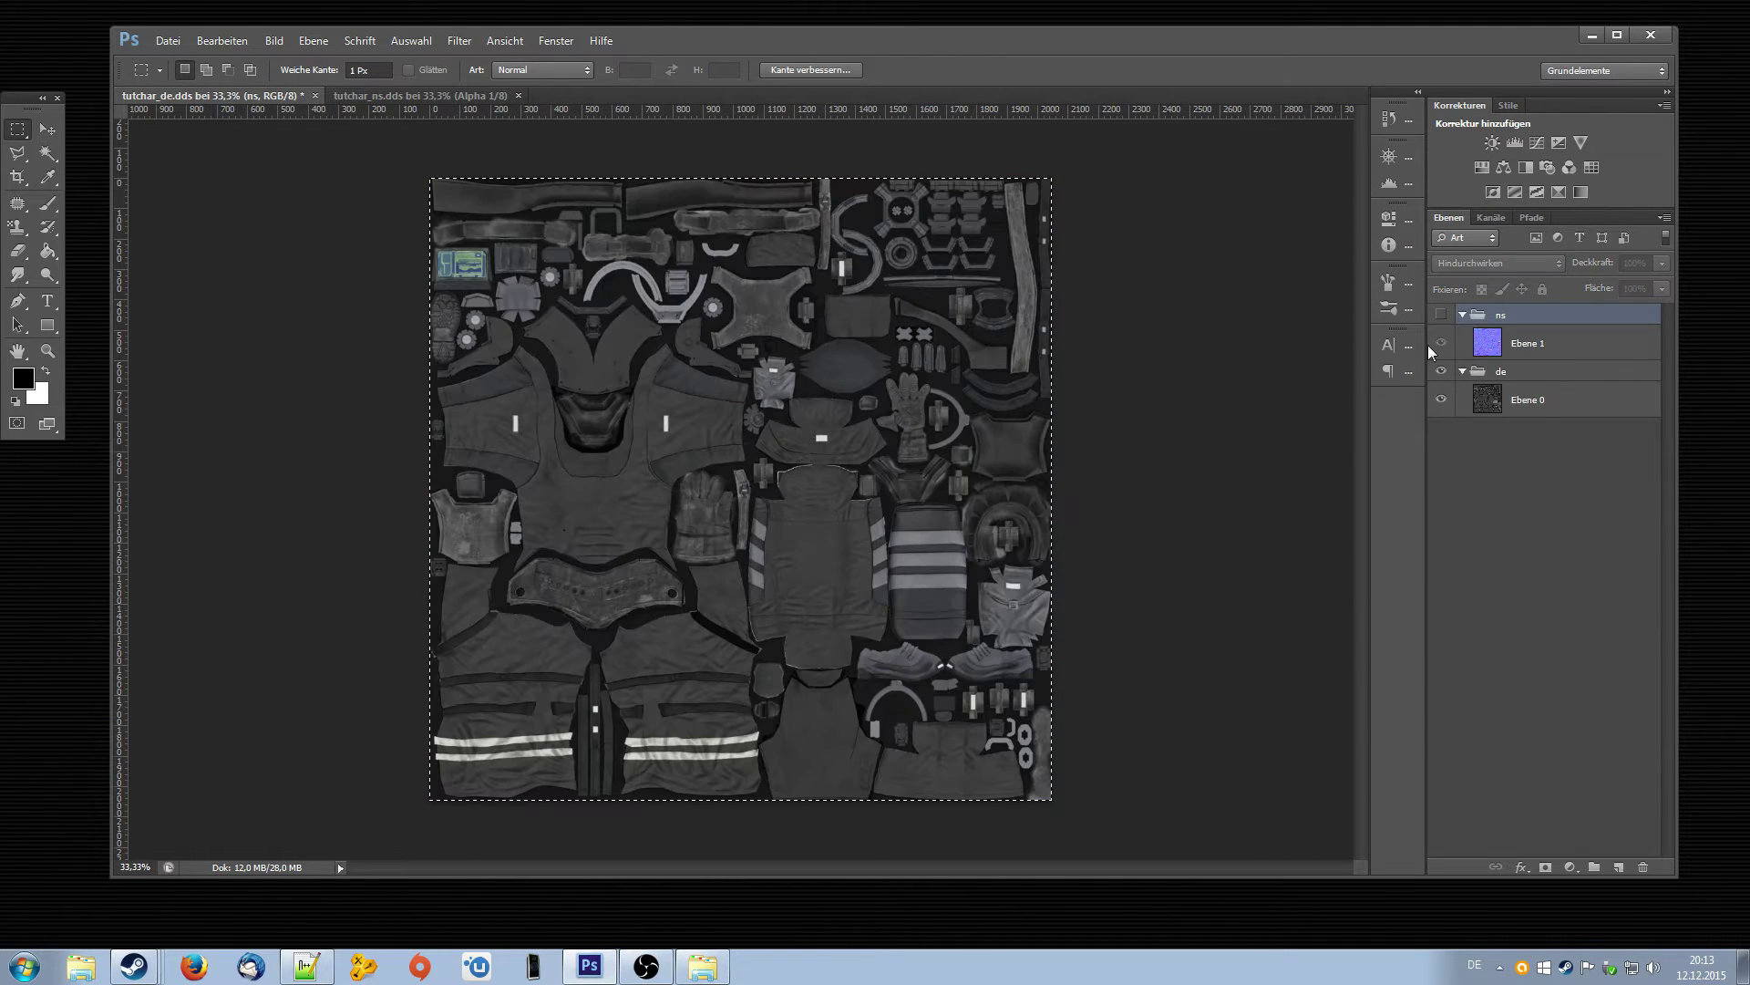
- Inspect the "de" and "ns" alpha channels one after the other
left_click(1492, 217)
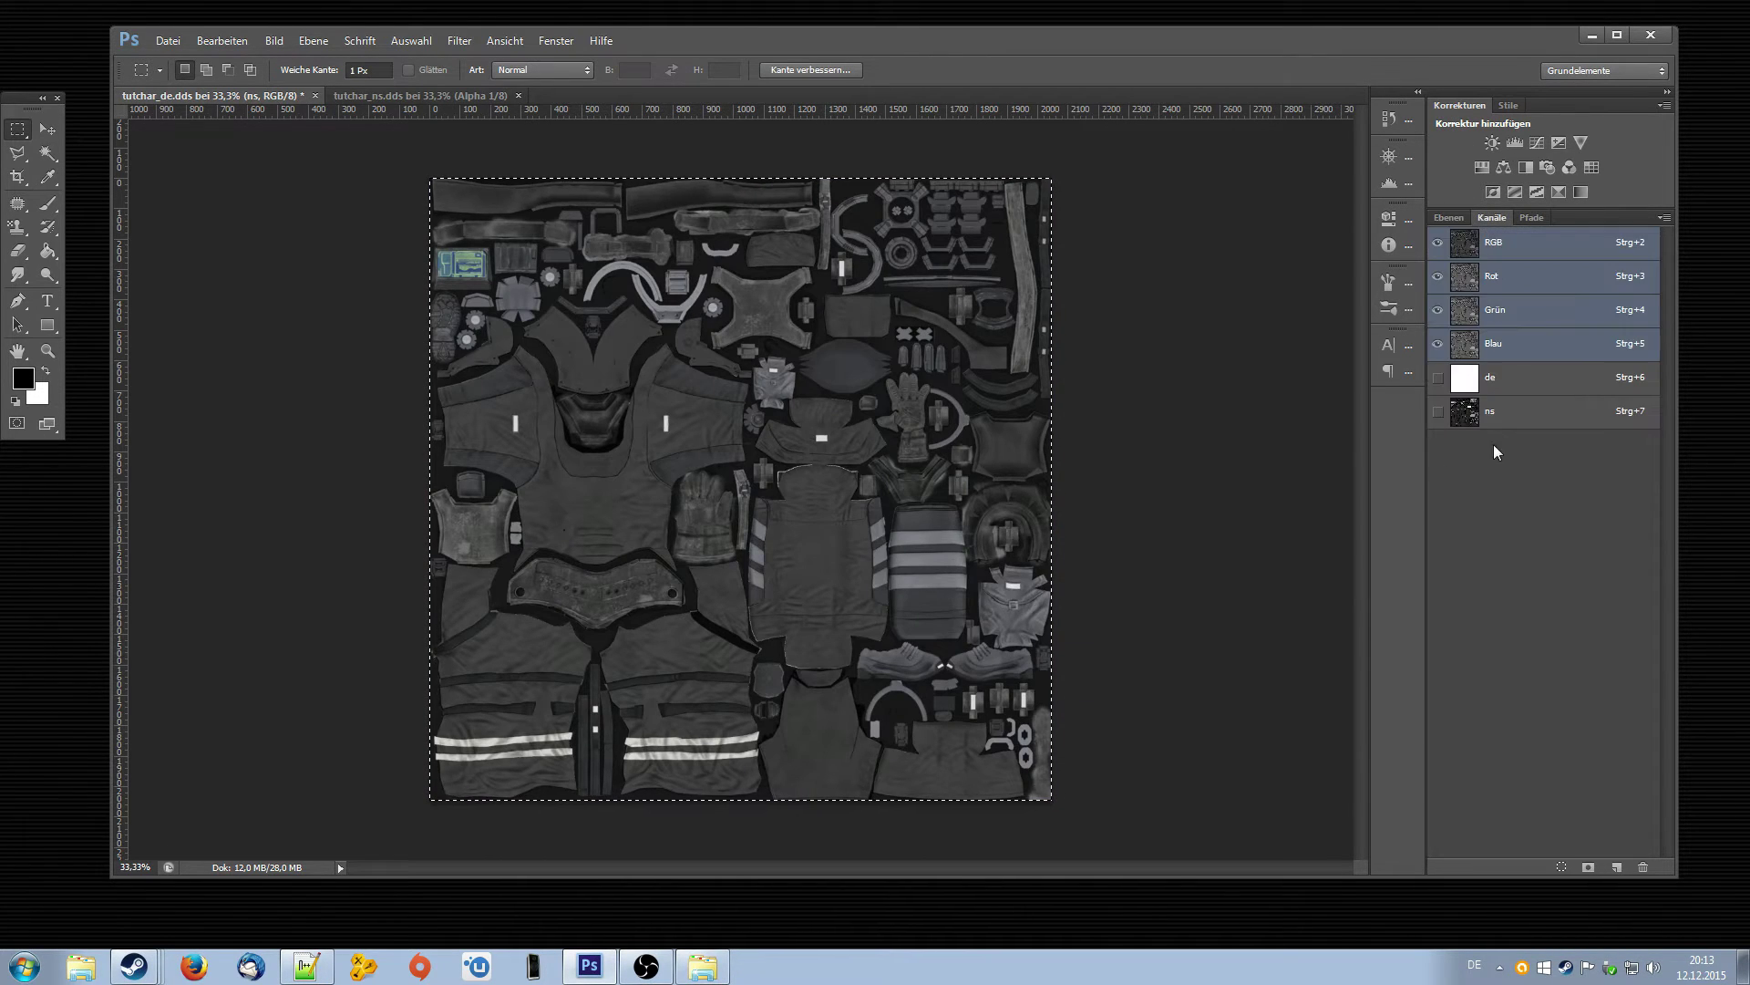
key("ctrl+7")
key("x")
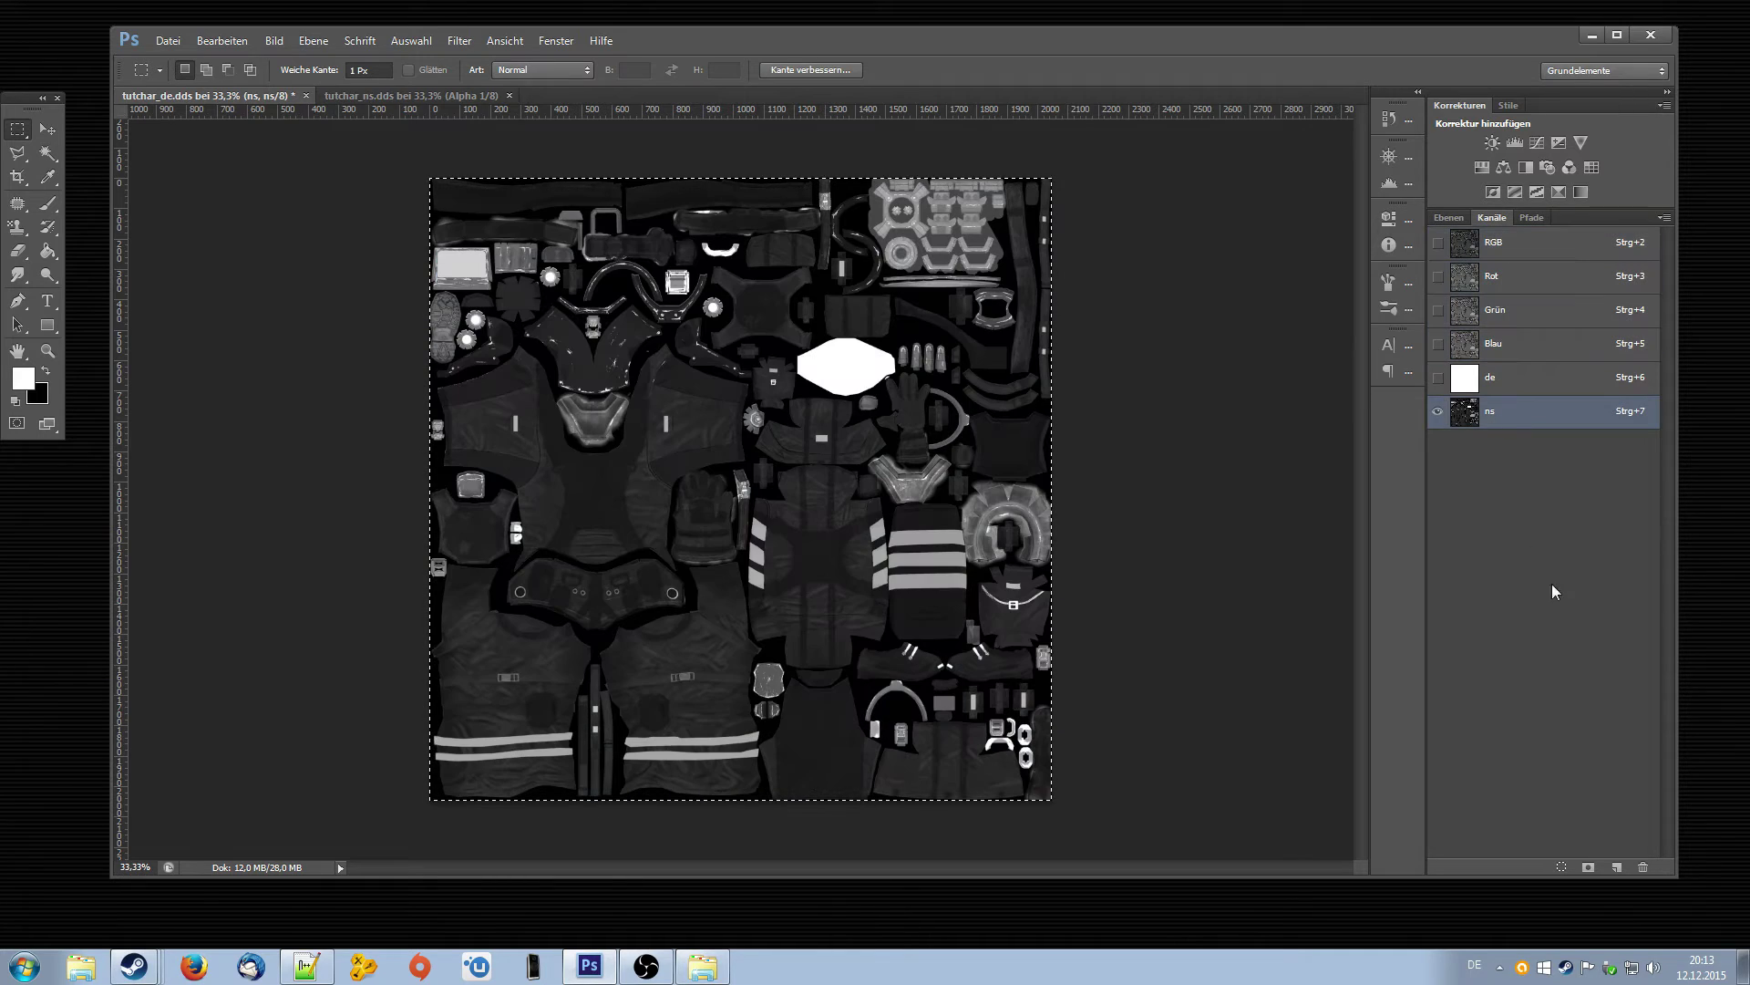
left_click(1517, 395)
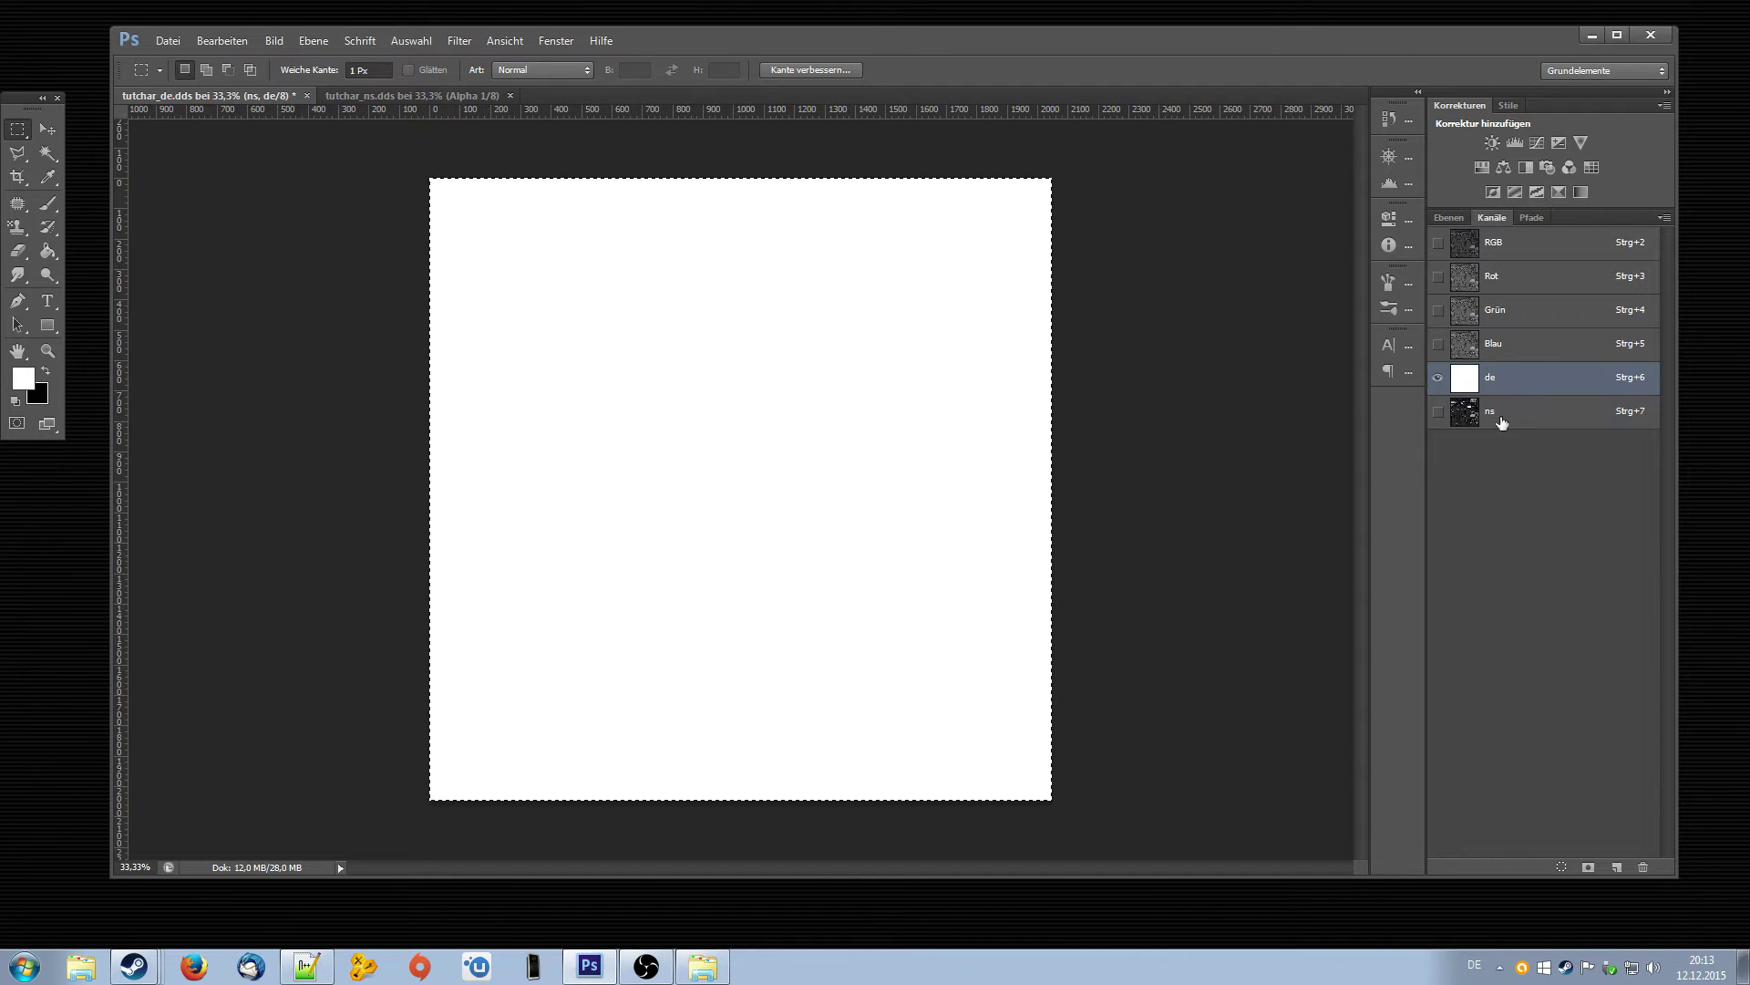
left_click(1504, 422)
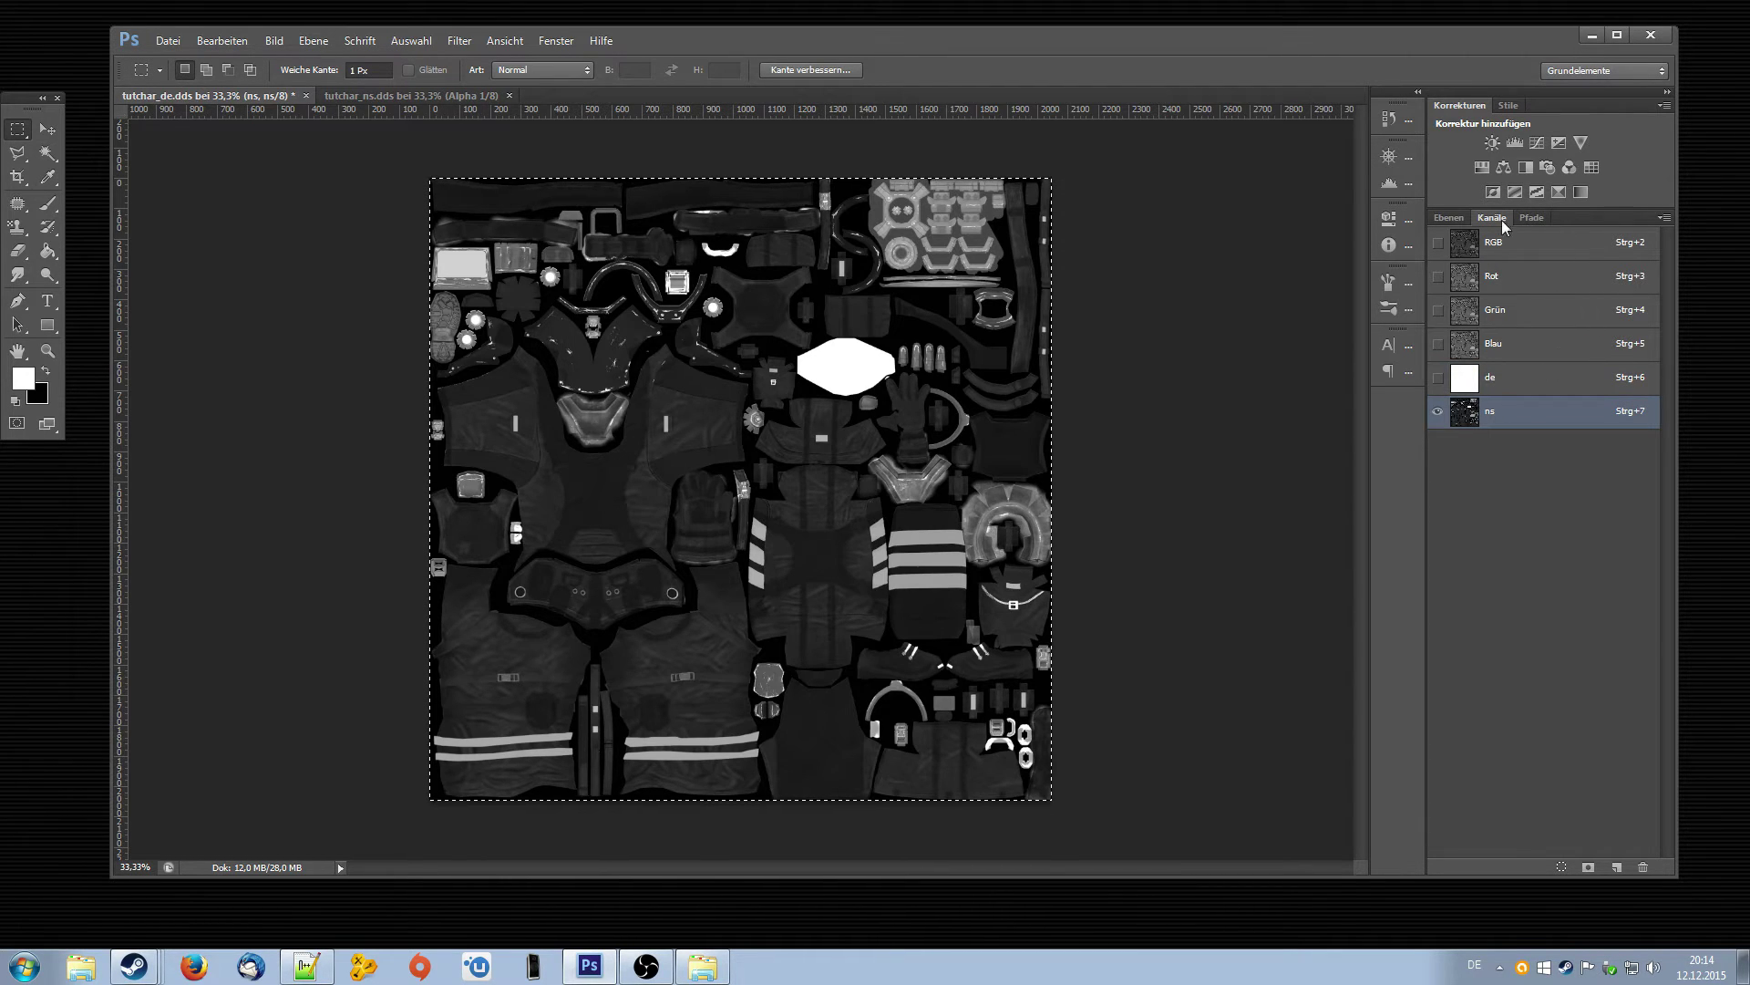
- Clear the selection on the Ebene 0 color layer and fit the texture to the maximized window
left_click(1452, 217)
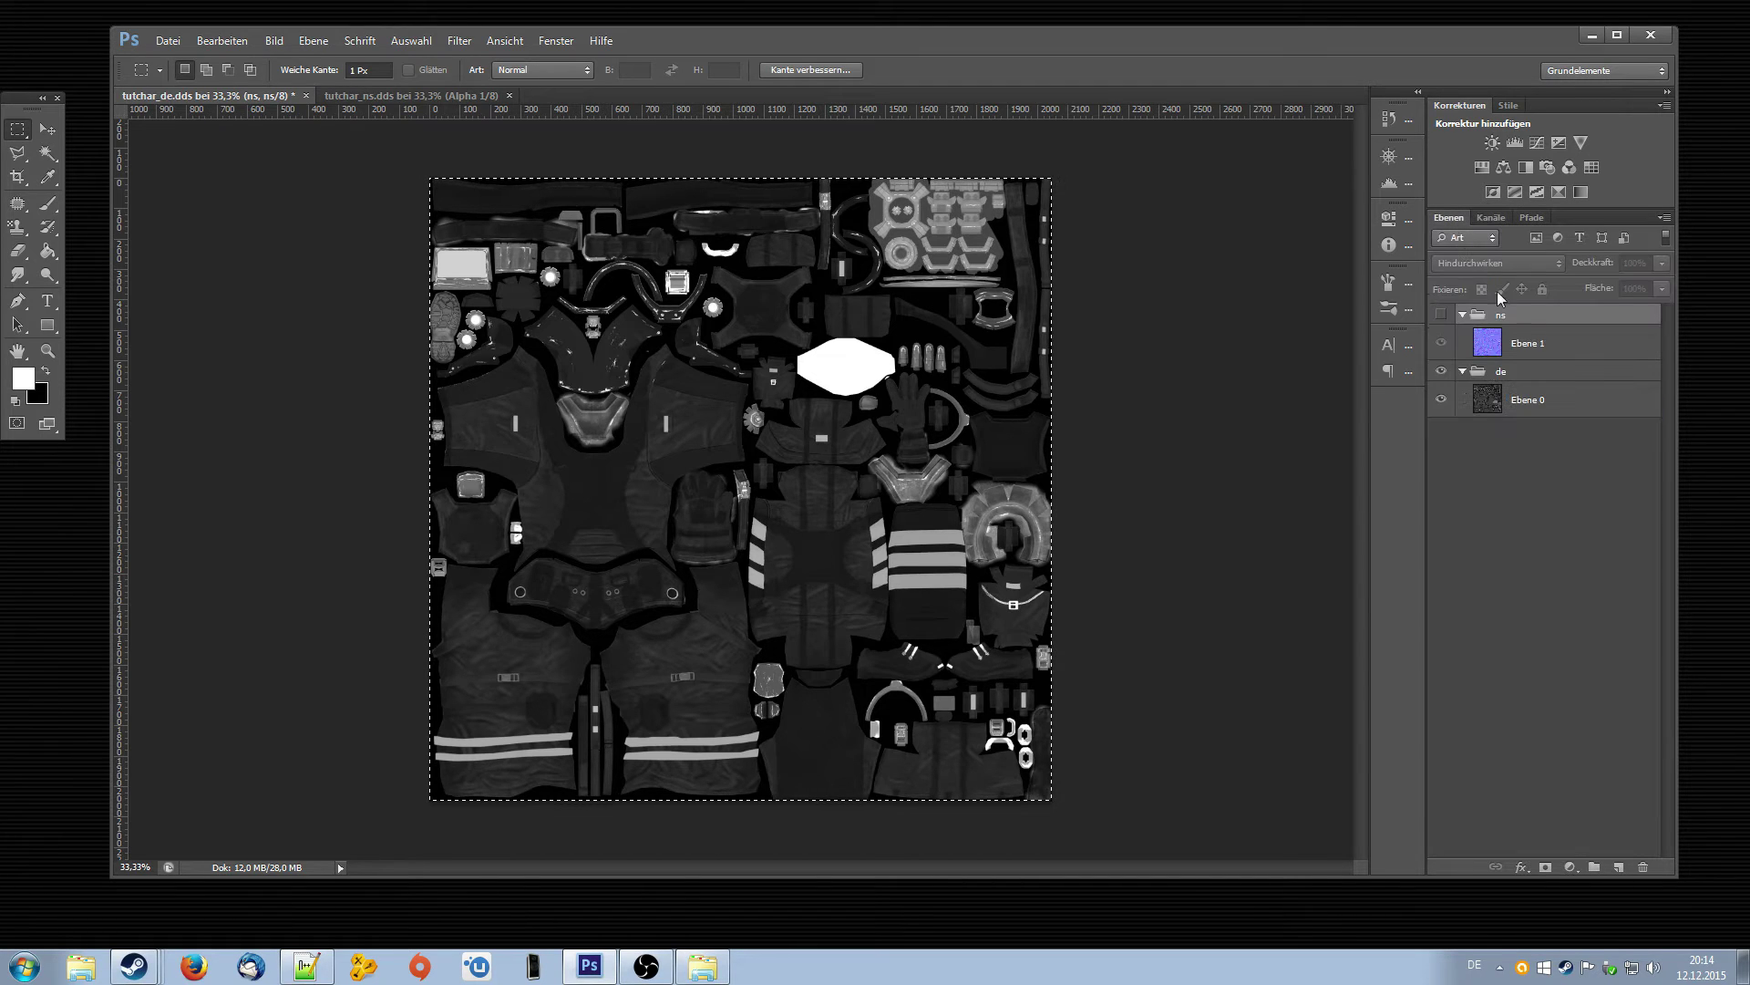
left_click(1587, 410)
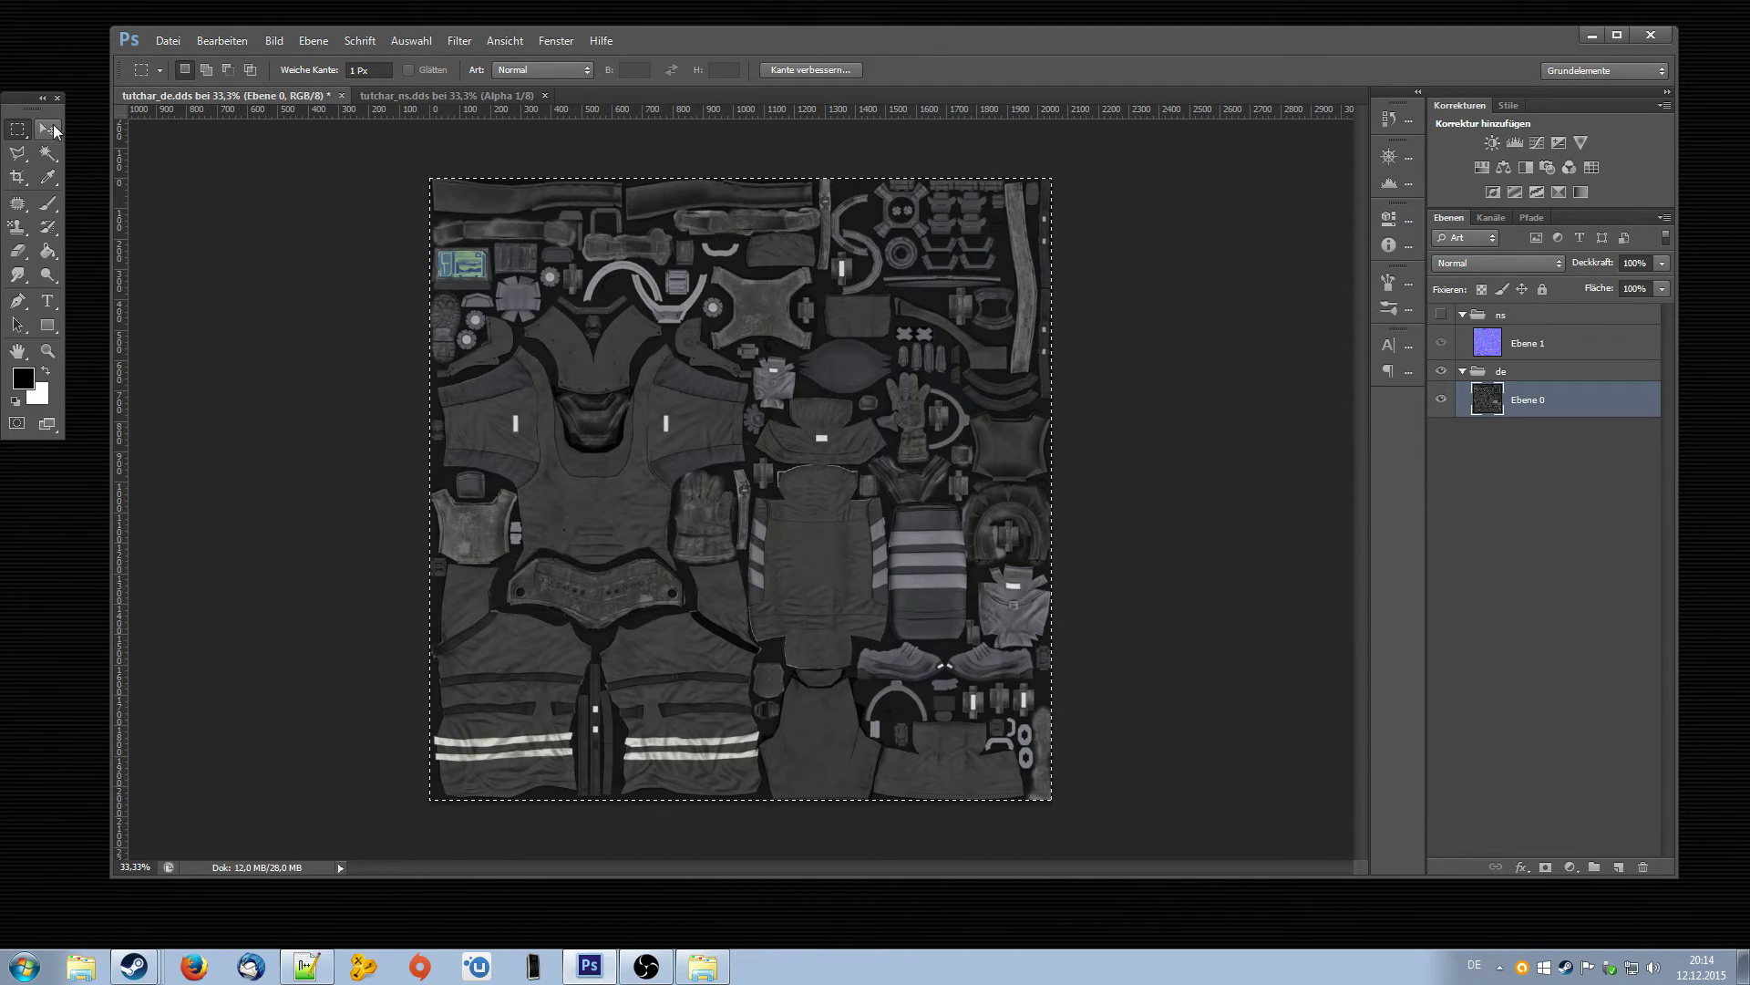
left_click(365, 444)
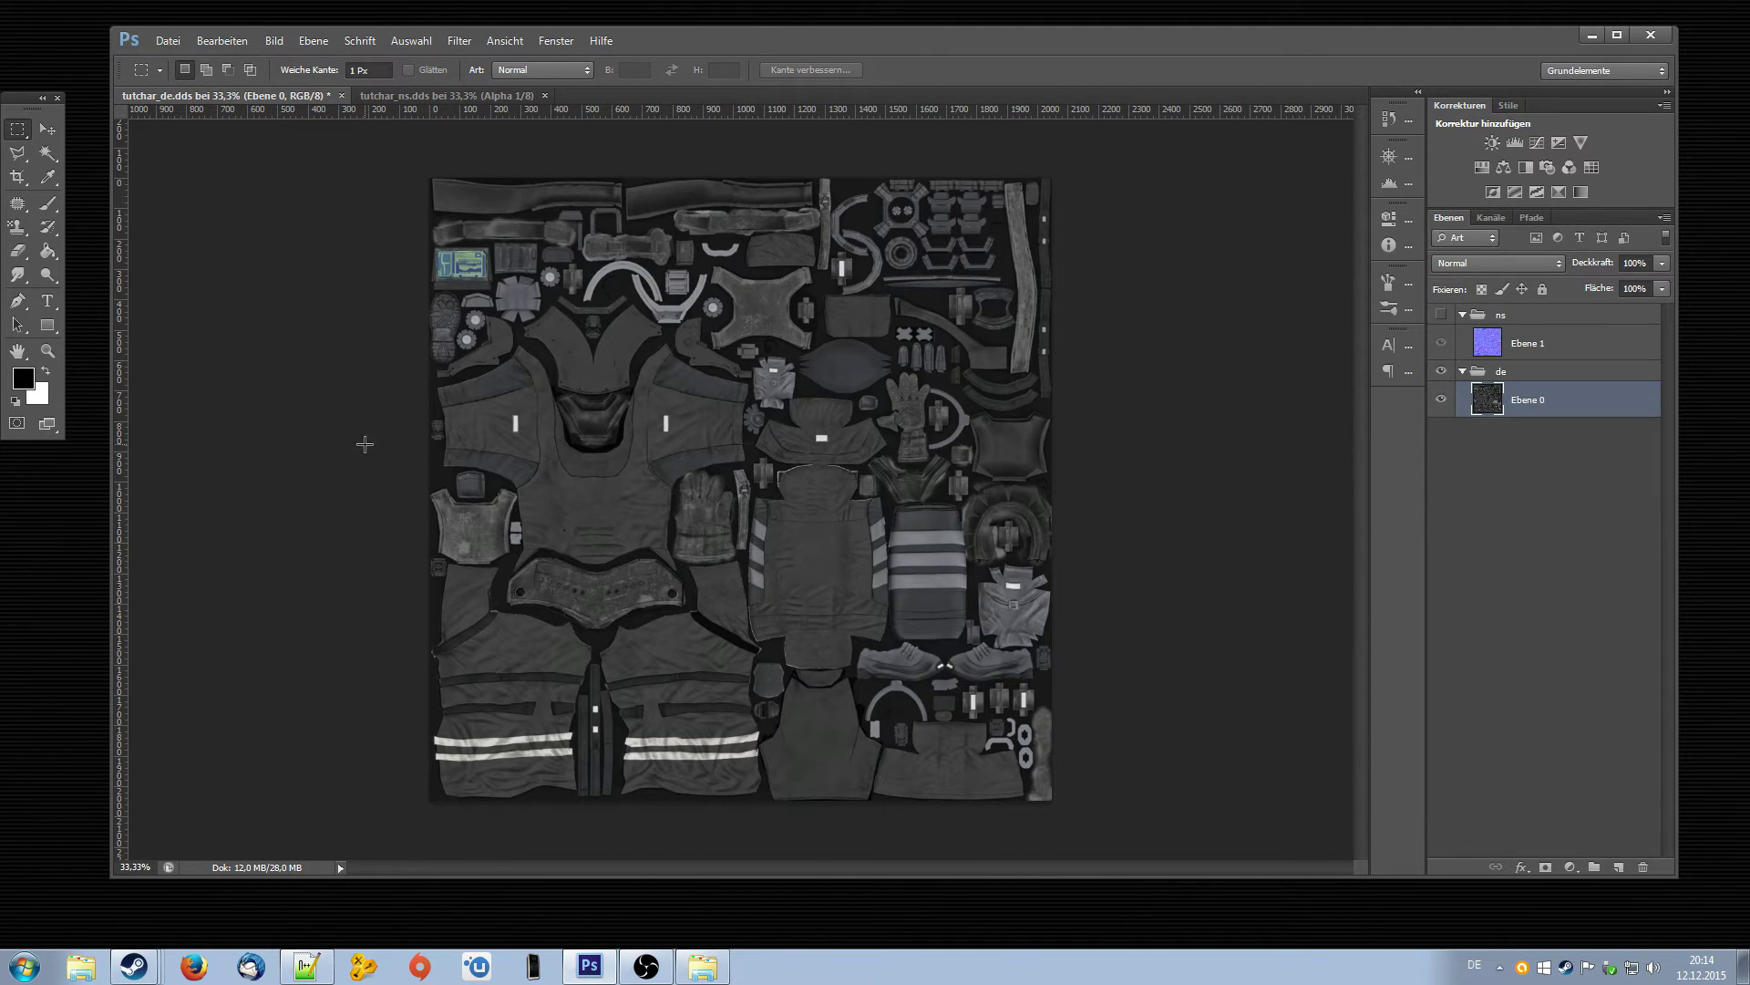
left_click(1619, 35)
key("ctrl+0")
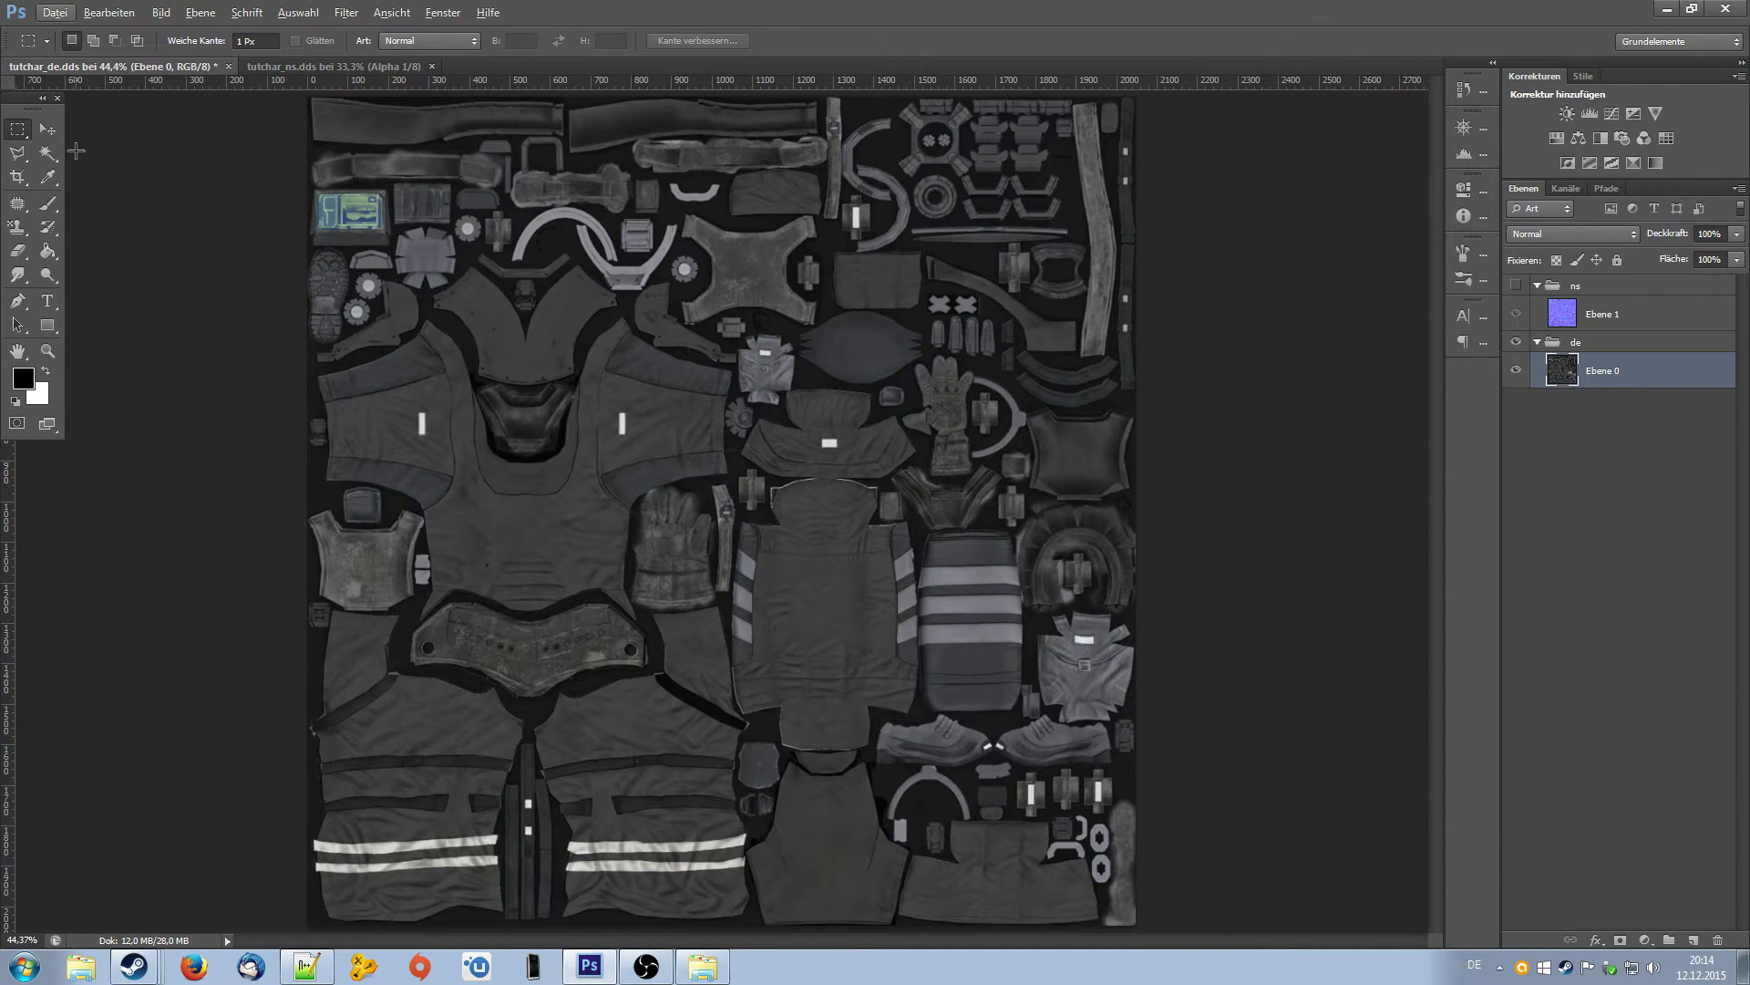
- Choose the Brush tool and set its size to 53 px
left_click(47, 204)
left_click(92, 41)
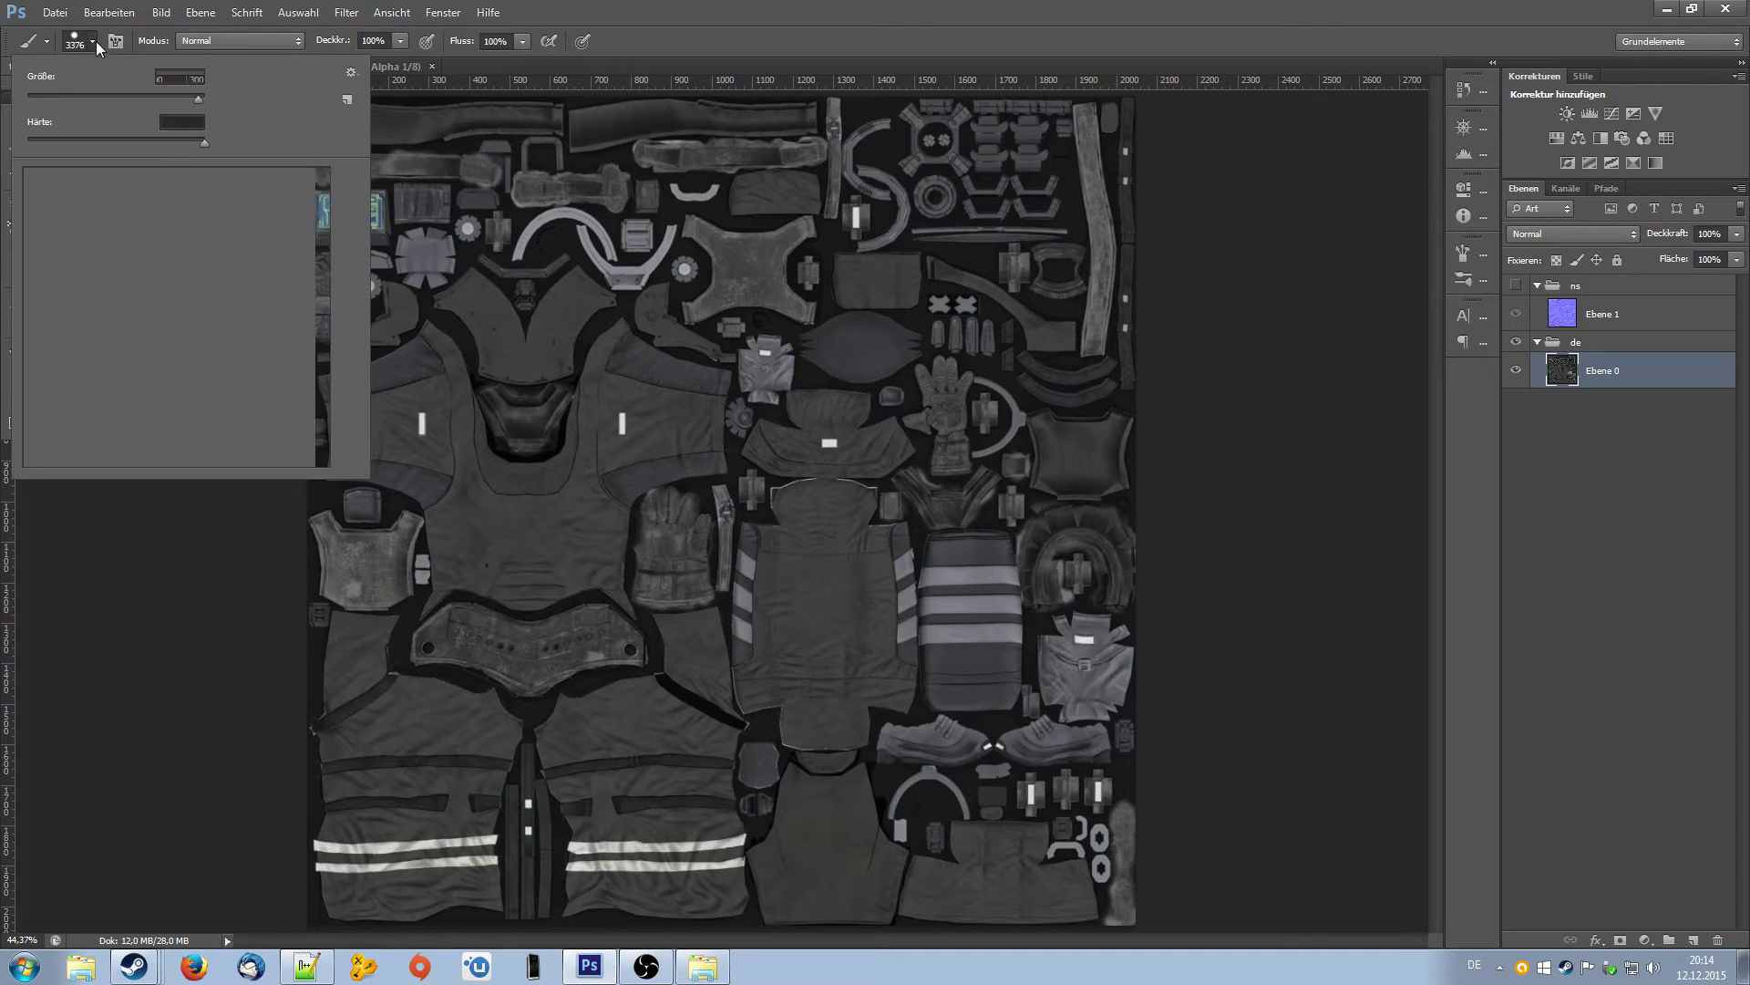
left_click_drag(146, 97, 77, 98)
left_click(728, 26)
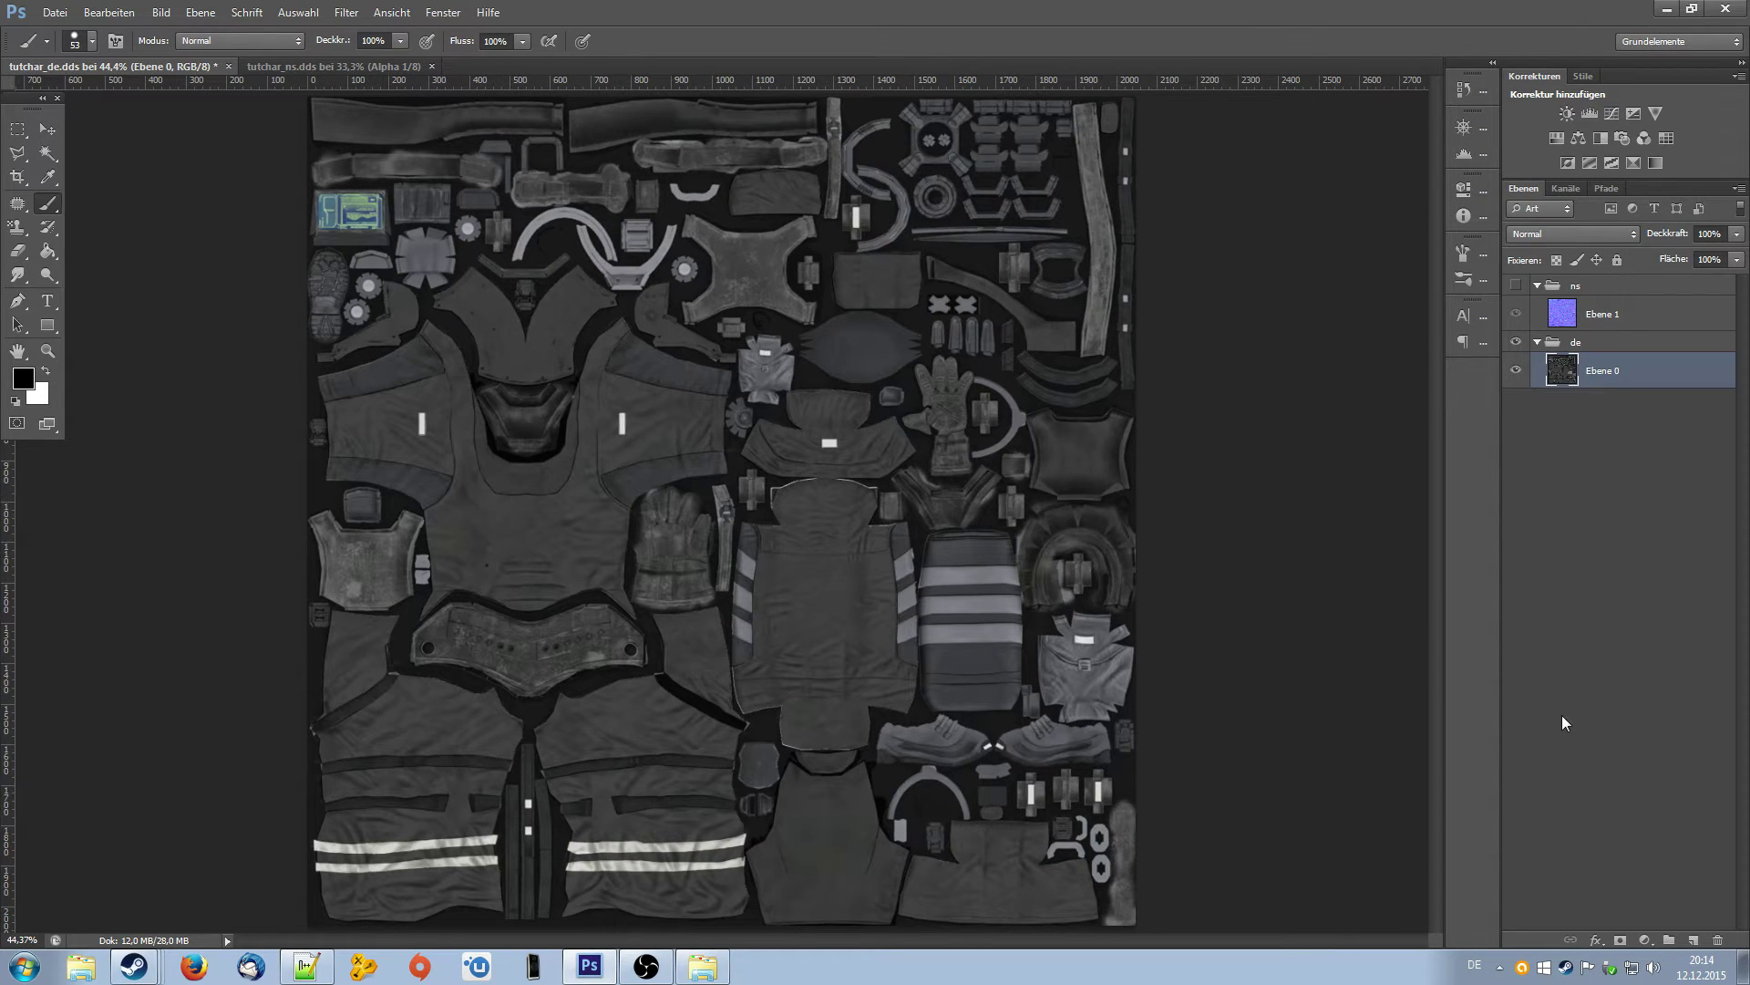
- Add a new layer above Ebene 0 in the "de" group and set the foreground color to green 0e7708
left_click(1693, 940)
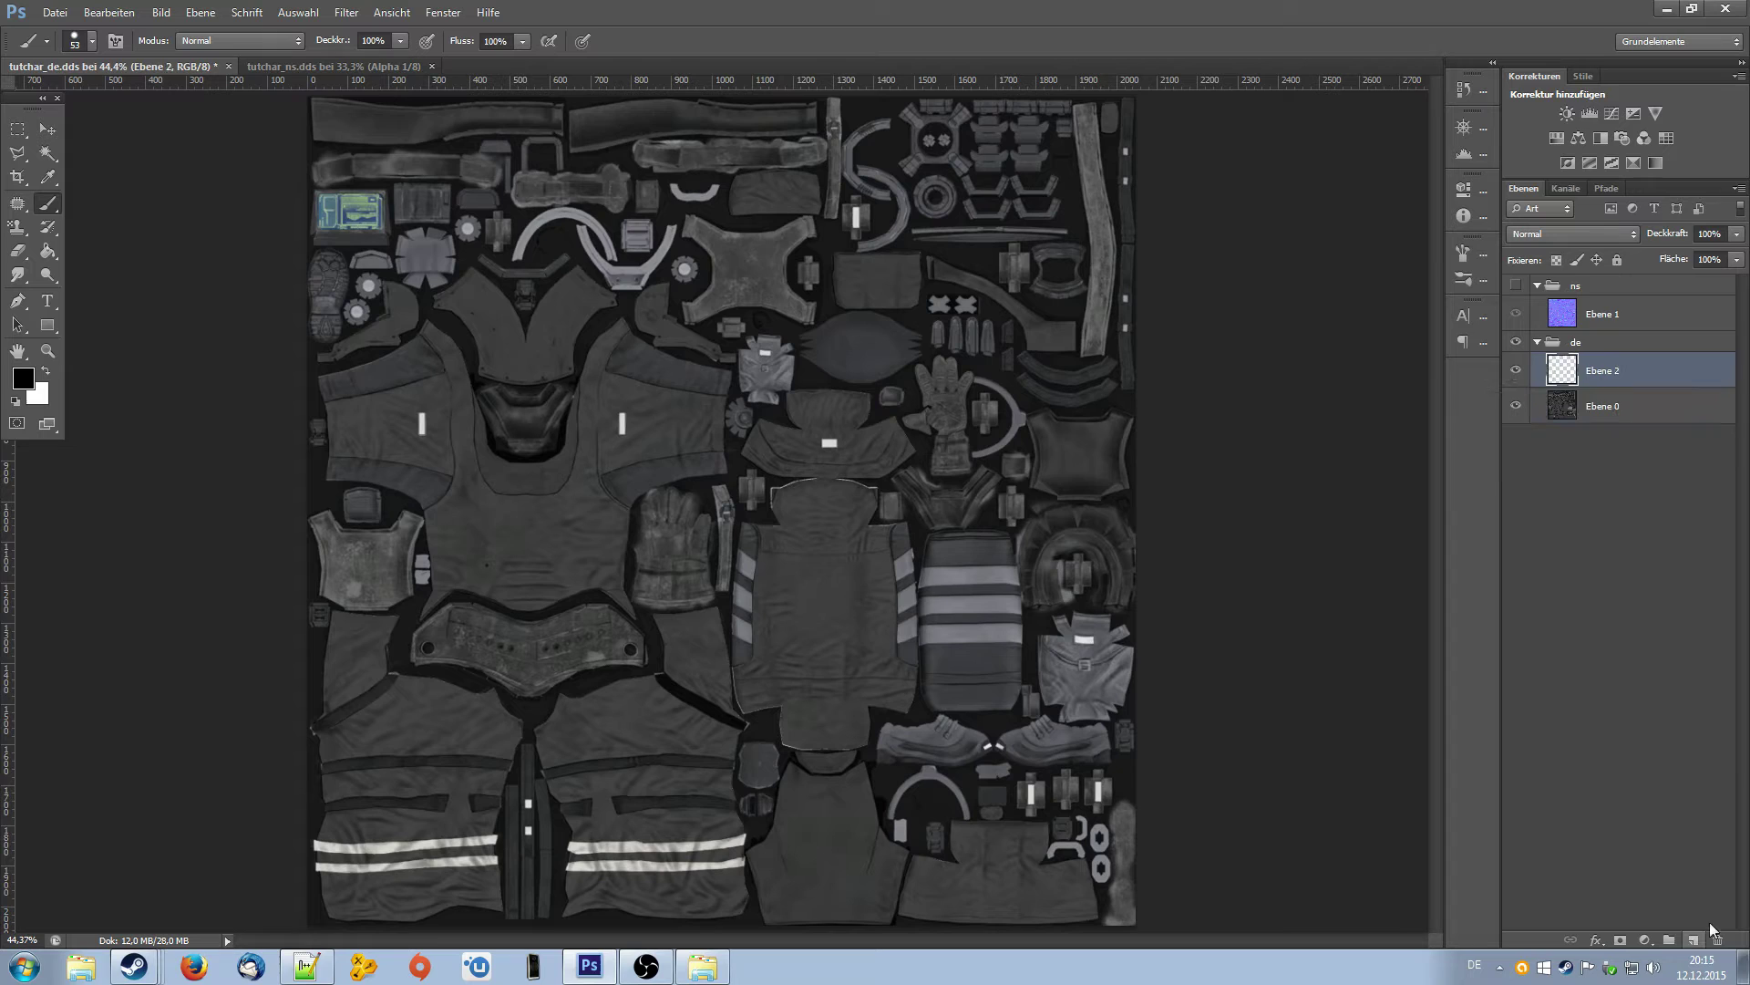
left_click(23, 376)
left_click(602, 544)
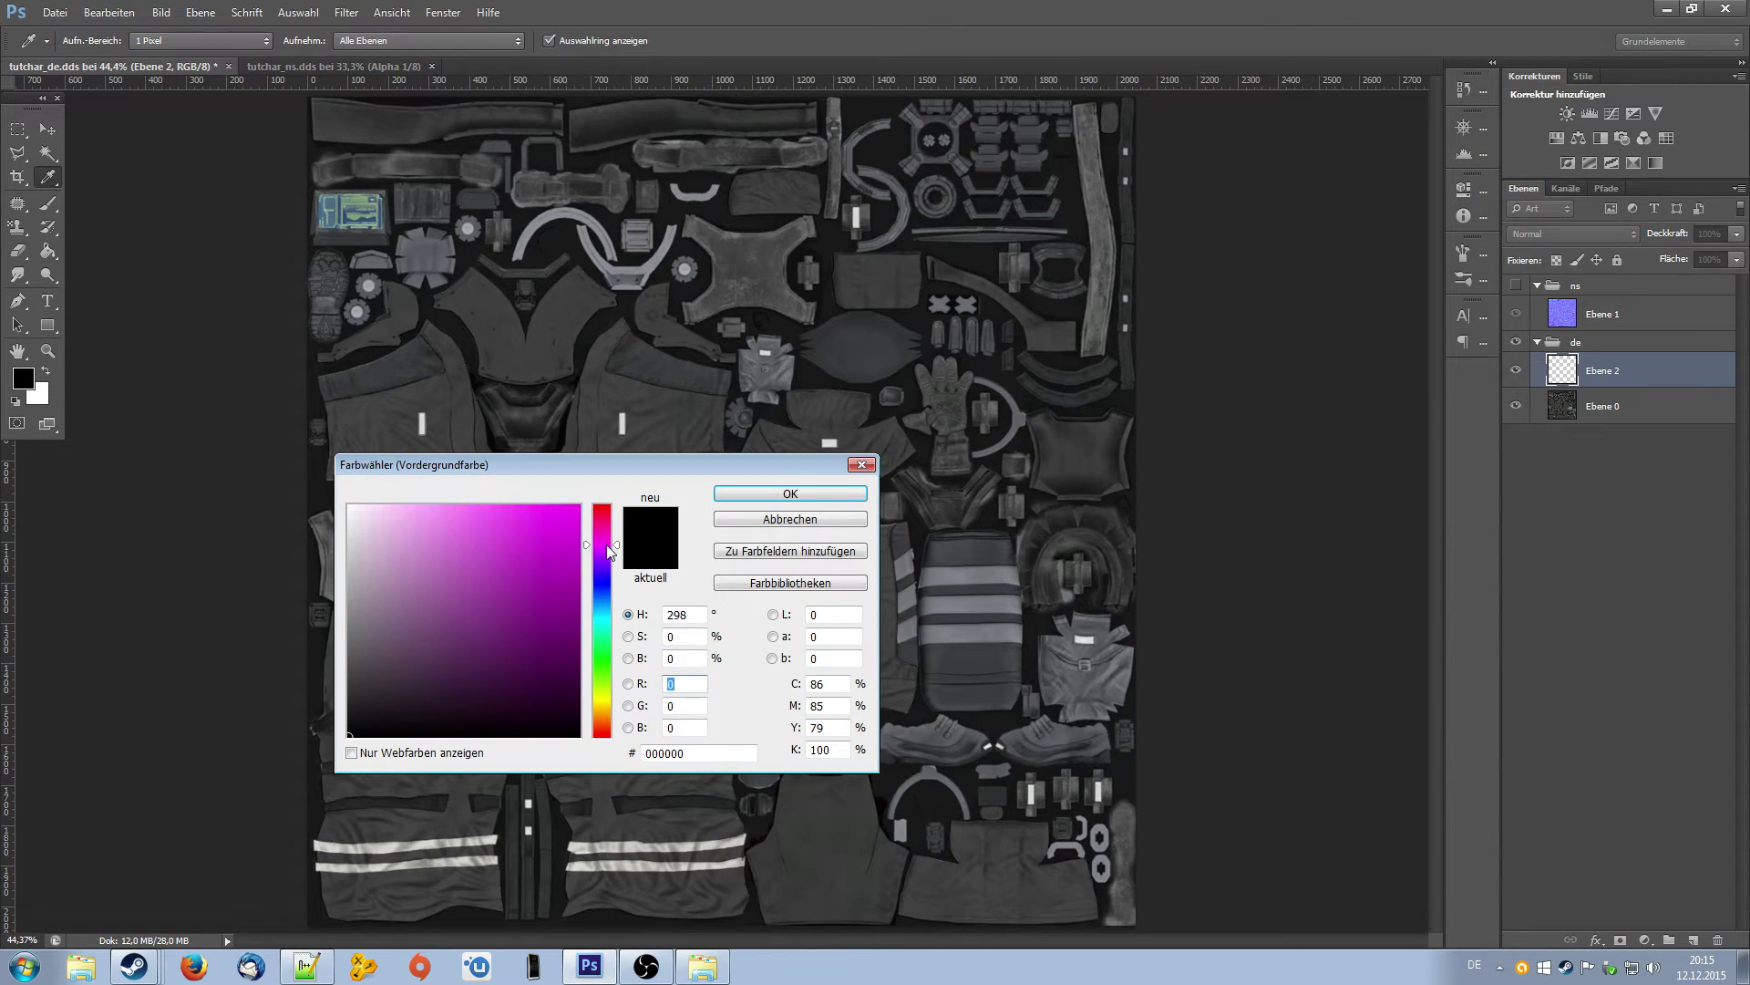
left_click(578, 506)
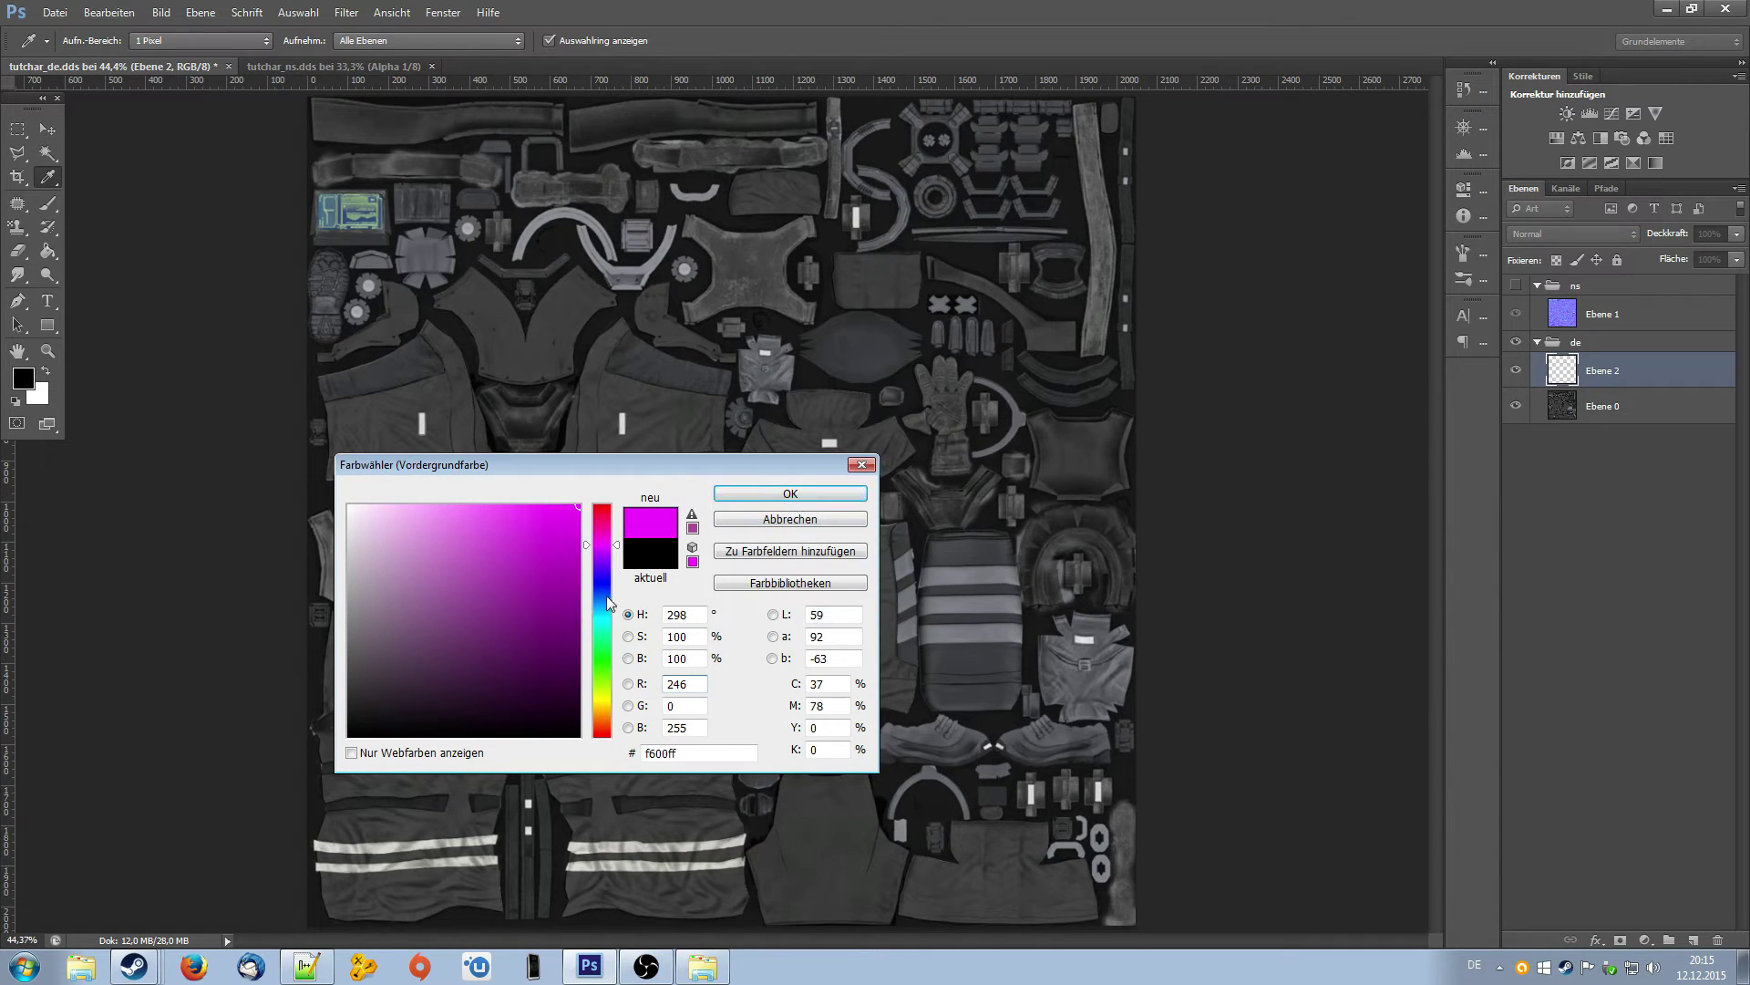
left_click_drag(608, 603, 604, 661)
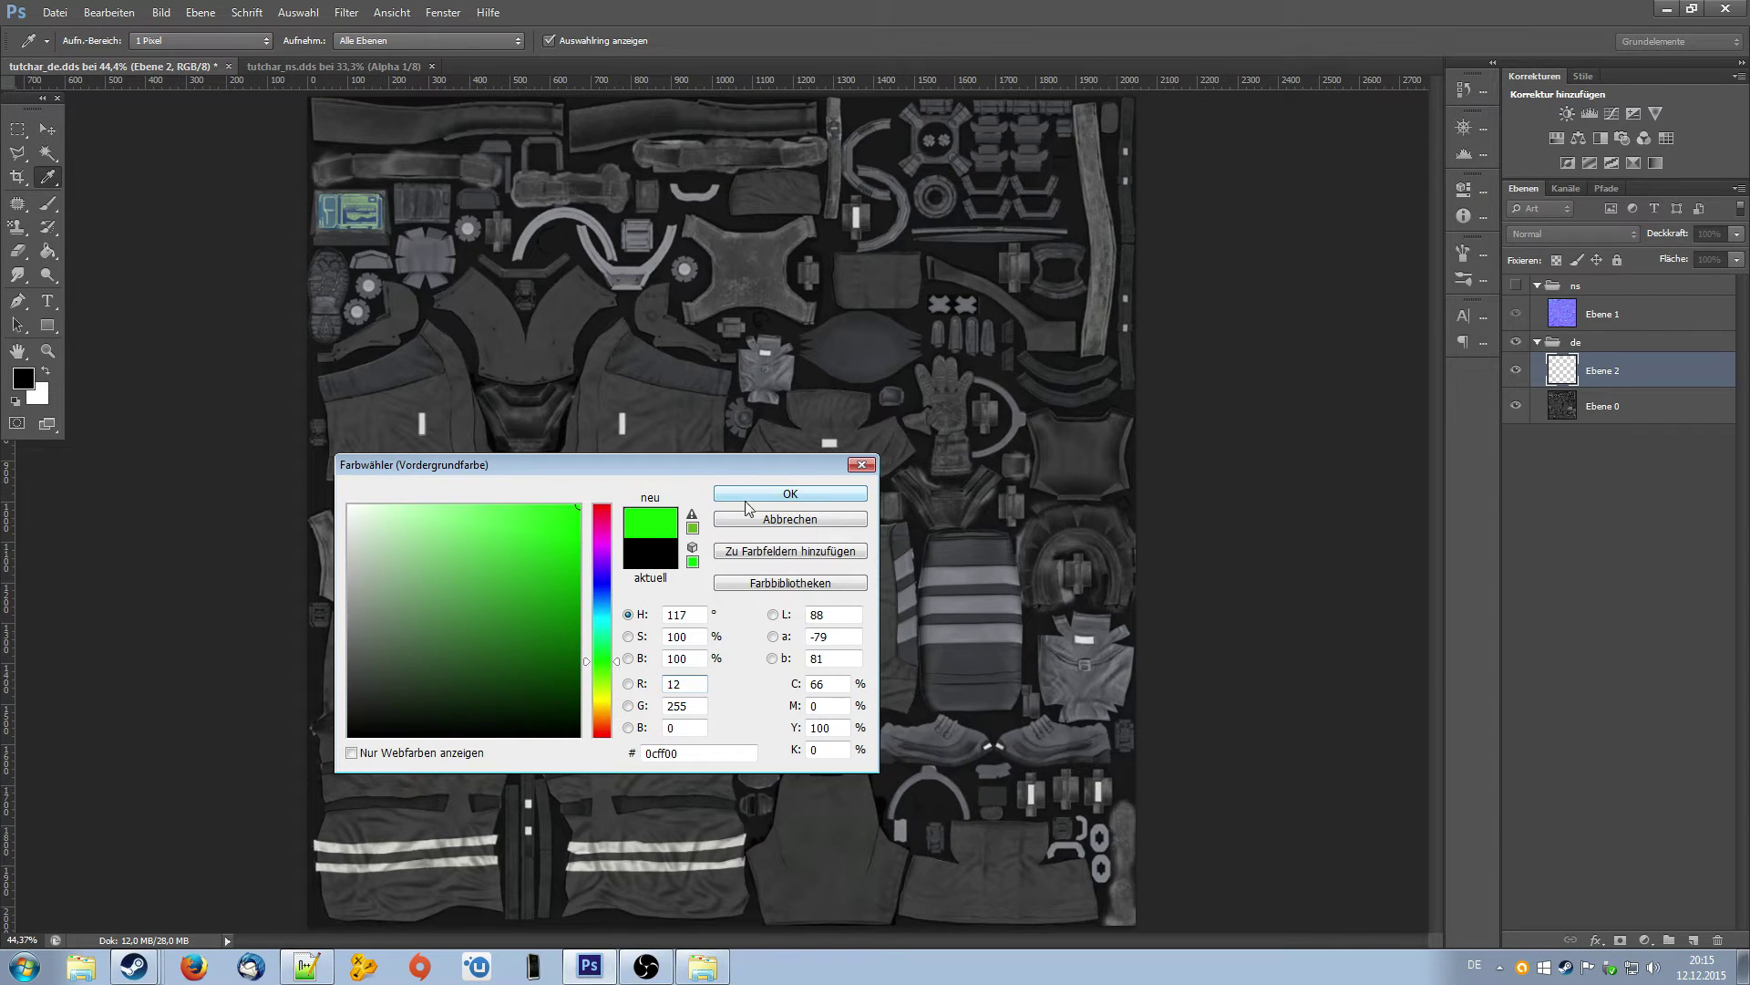
left_click_drag(578, 545, 563, 629)
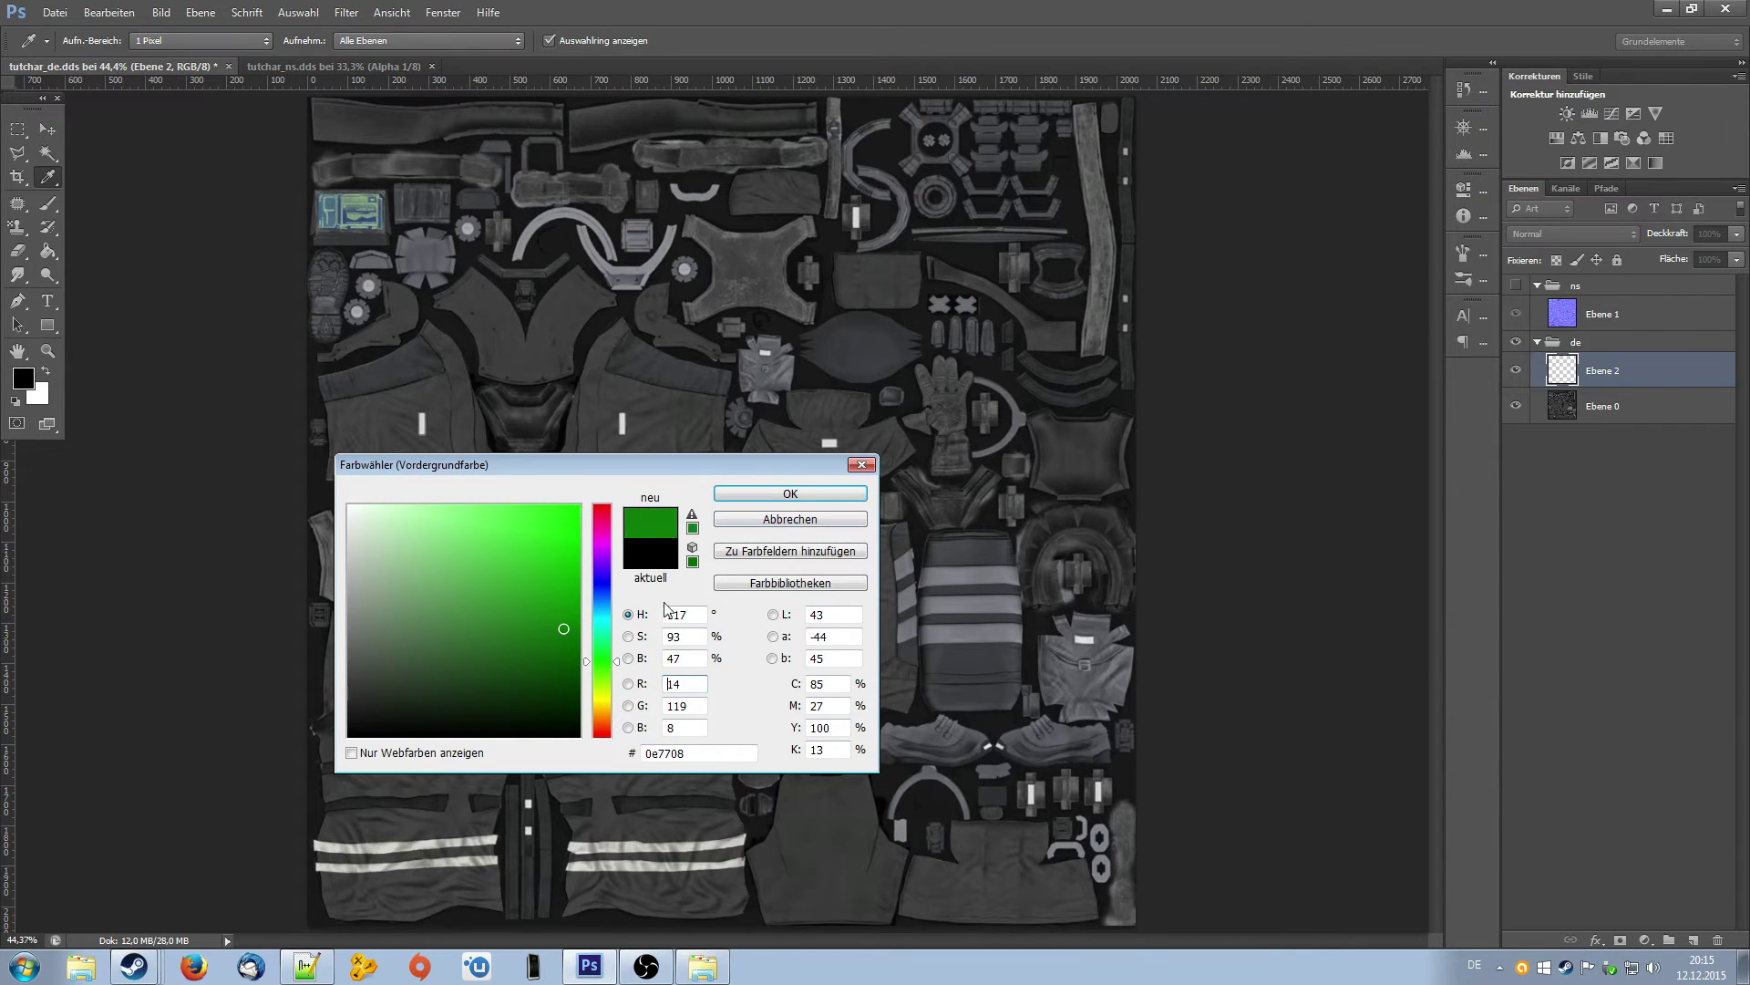
left_click(790, 493)
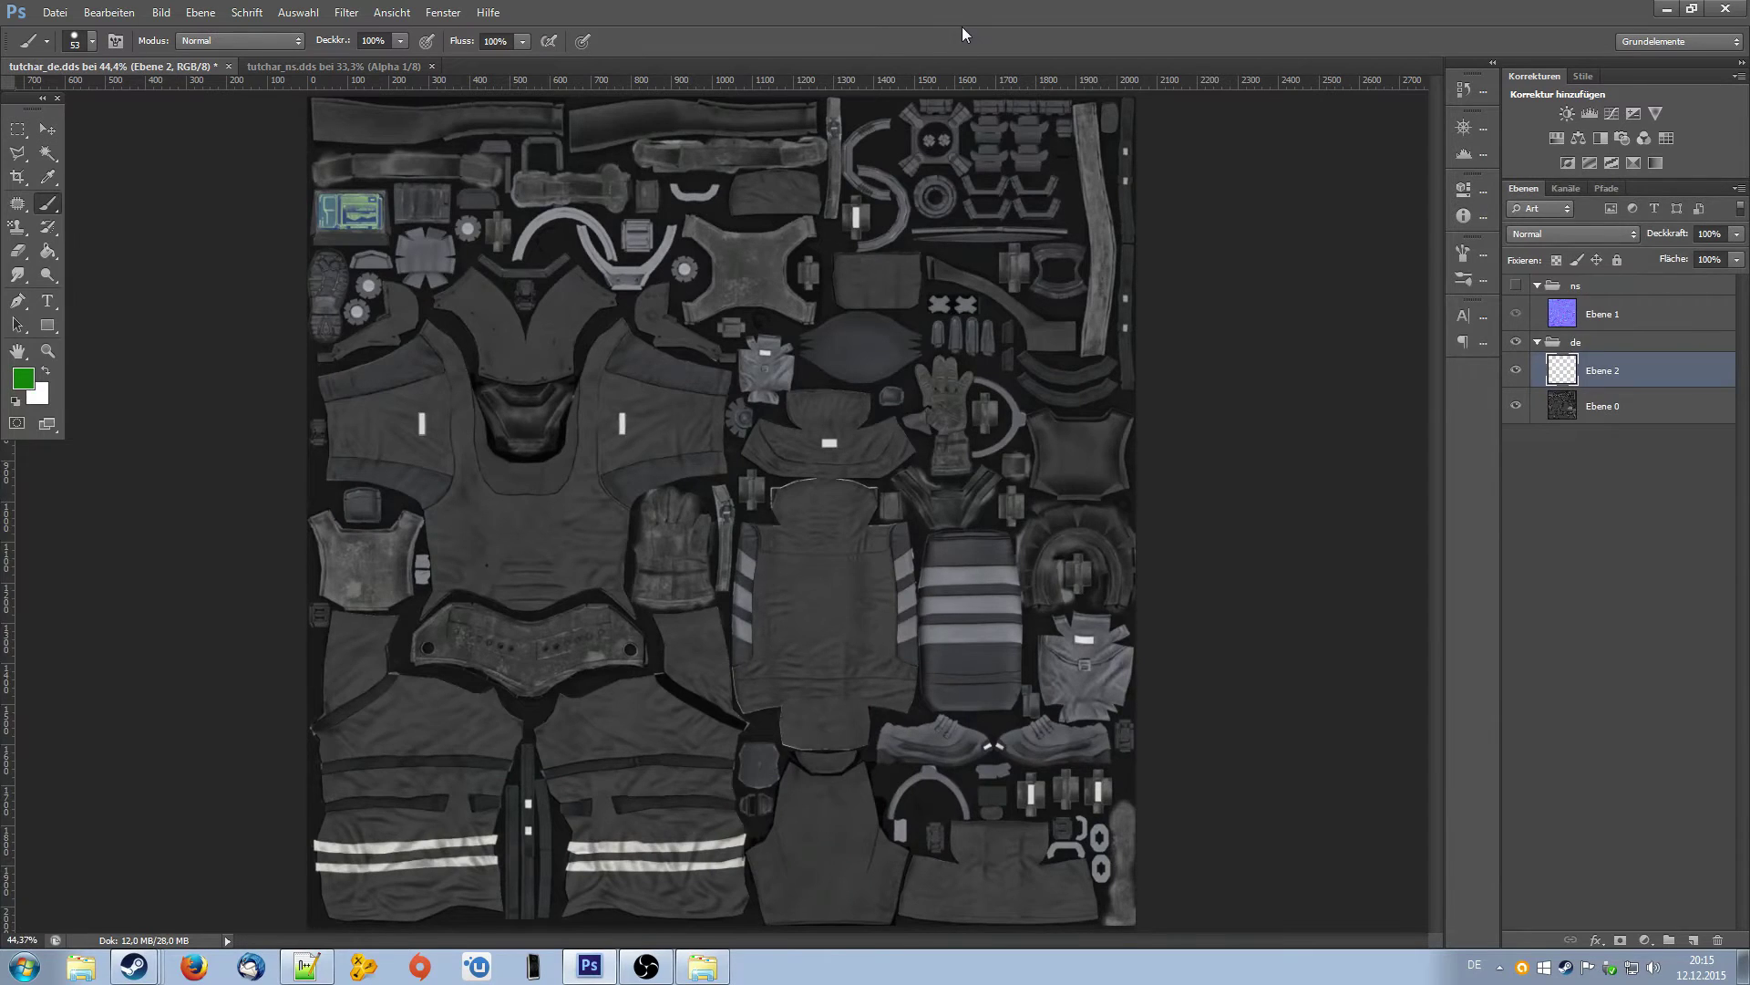
- Paint the V-shaped chest piece and the two curved shoulder pieces beside it green on Ebene 2
scroll(544, 303, "up", 3)
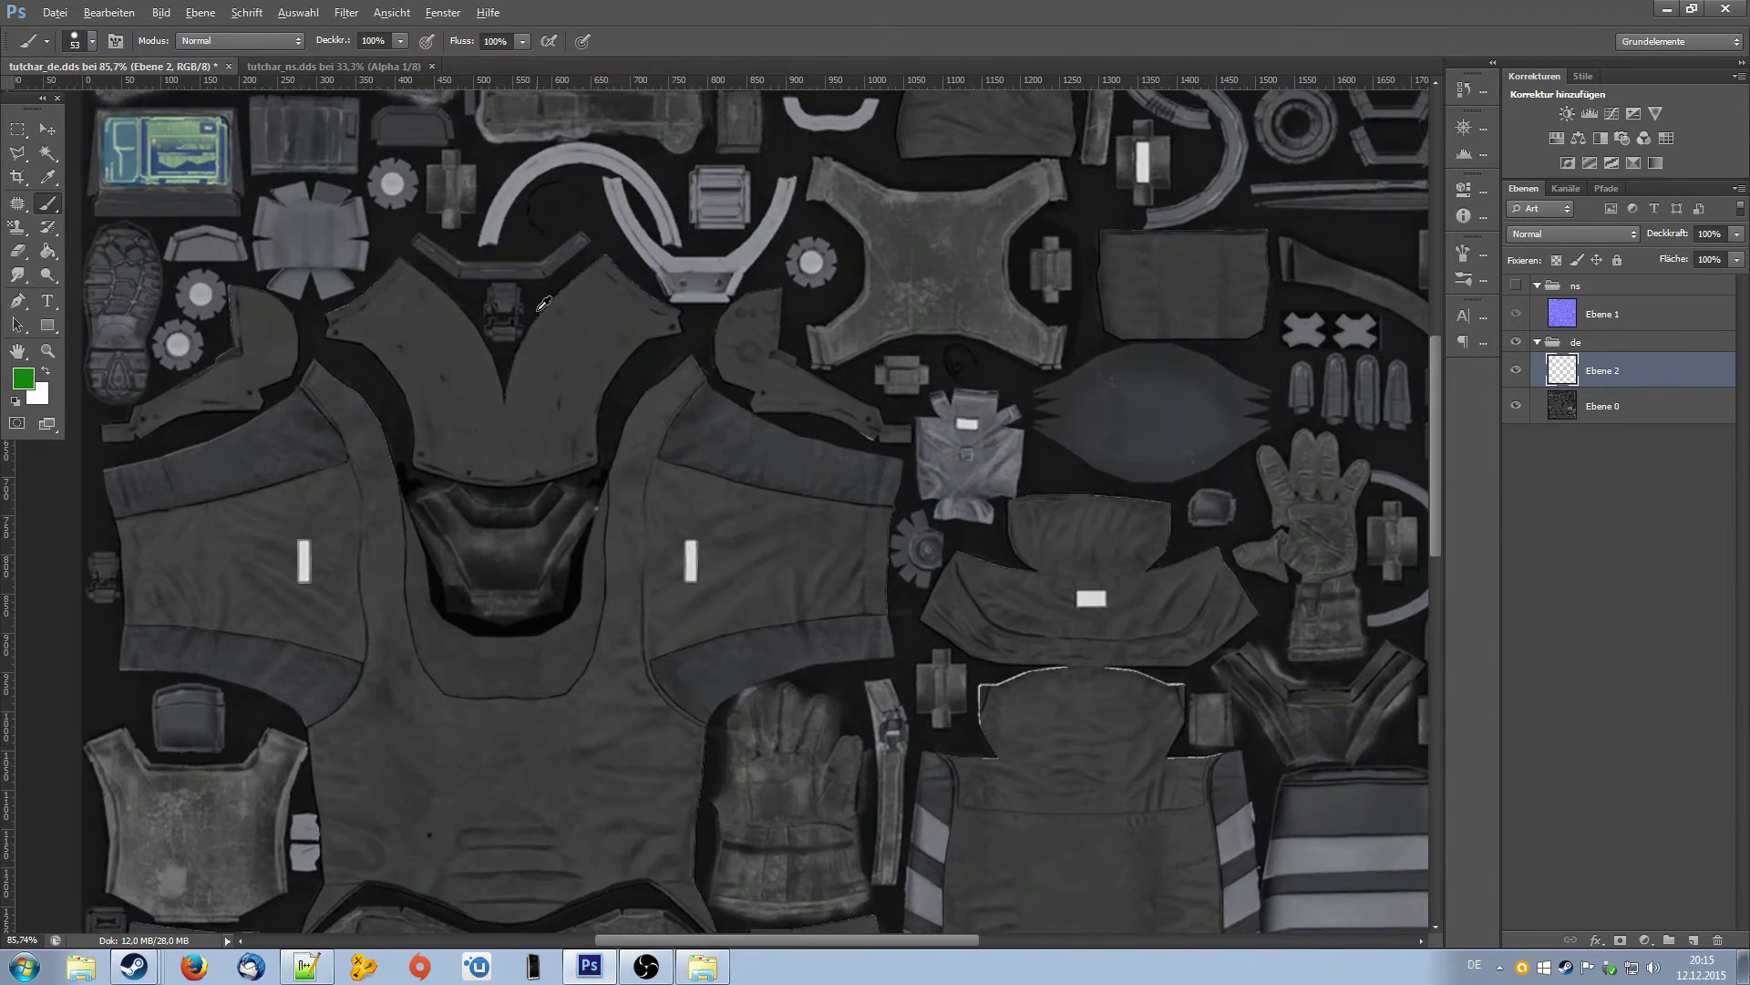
key("alt")
mouse_move(342, 324)
left_mouse_down()
mouse_move(409, 370)
mouse_move(421, 449)
mouse_move(510, 465)
mouse_move(577, 451)
mouse_move(626, 355)
mouse_move(680, 322)
mouse_move(593, 269)
mouse_move(498, 400)
mouse_move(440, 291)
mouse_move(378, 283)
mouse_move(354, 322)
mouse_move(399, 321)
mouse_move(464, 368)
mouse_move(443, 415)
mouse_move(518, 417)
mouse_move(446, 419)
mouse_move(562, 353)
mouse_move(573, 393)
mouse_move(621, 333)
left_mouse_up()
mouse_move(233, 293)
left_mouse_down()
mouse_move(281, 331)
mouse_move(259, 373)
mouse_move(87, 434)
mouse_move(235, 380)
mouse_move(241, 319)
mouse_move(230, 362)
mouse_move(147, 410)
mouse_move(236, 362)
left_mouse_up()
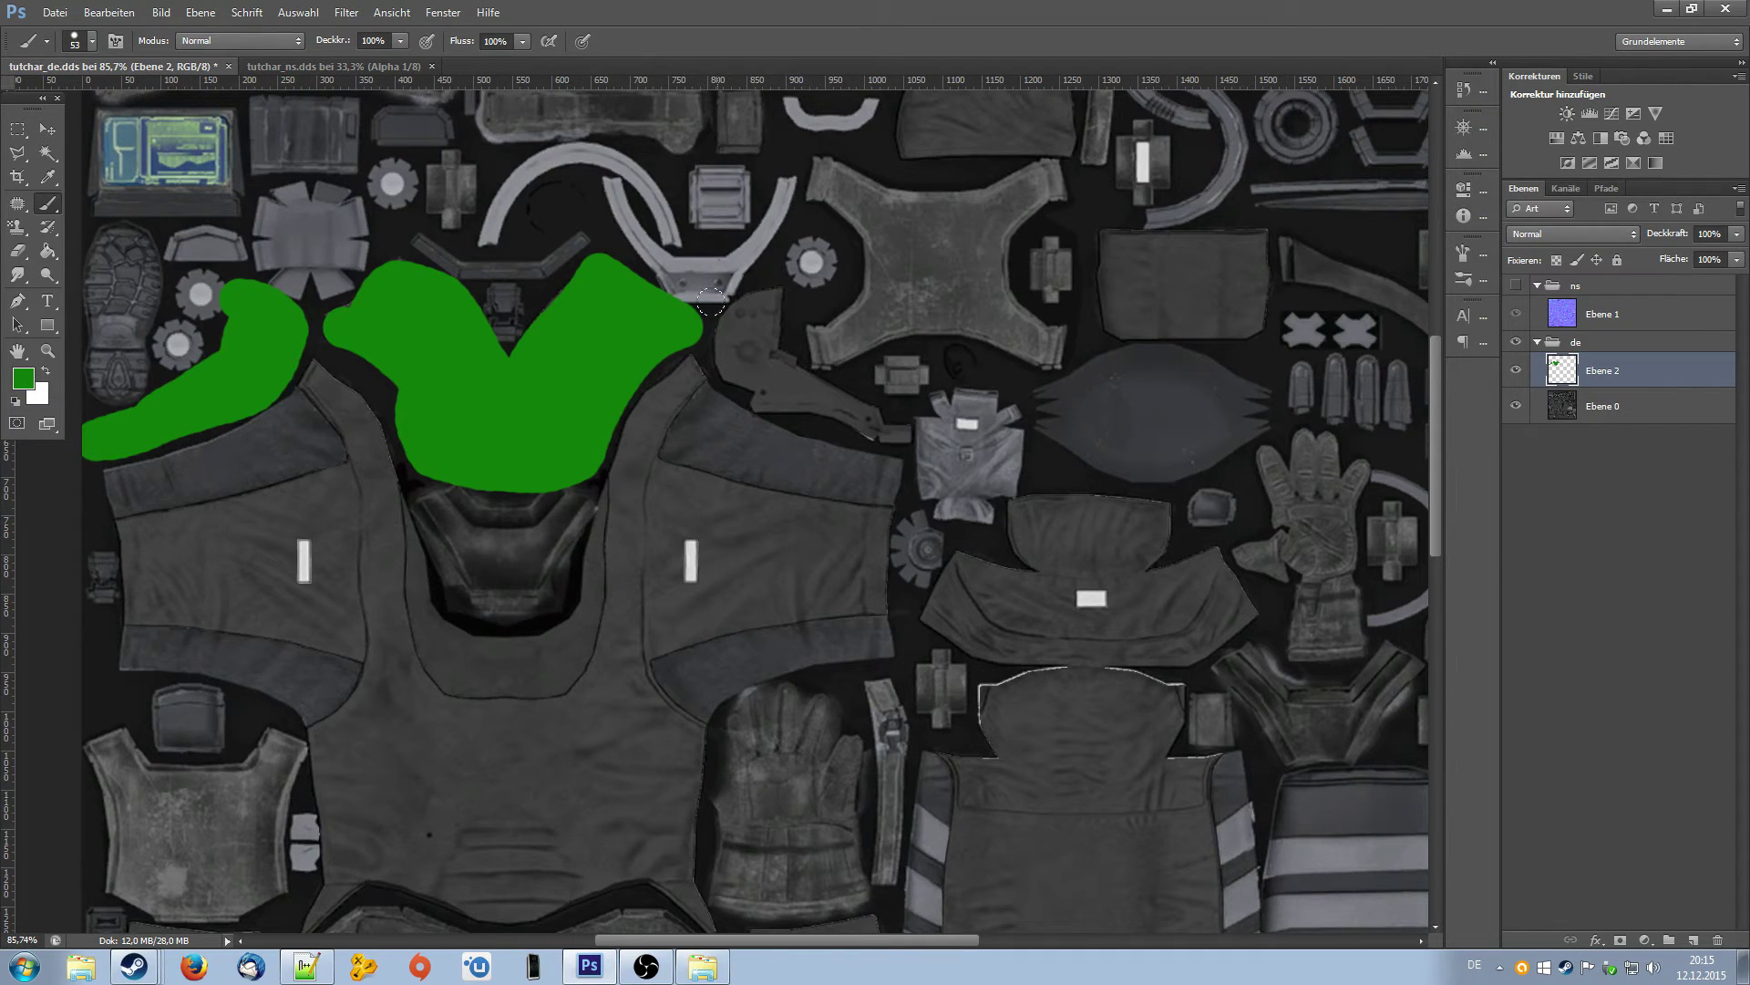
mouse_move(755, 298)
left_mouse_down()
mouse_move(729, 357)
mouse_move(773, 395)
mouse_move(893, 435)
mouse_move(769, 361)
mouse_move(768, 290)
mouse_move(734, 317)
mouse_move(742, 369)
mouse_move(727, 318)
mouse_move(737, 372)
left_mouse_up()
- Reduce the opacity of Ebene 2 to 30% to reveal the texture beneath the green paint
key("ctrl+minus")
key("ctrl+minus")
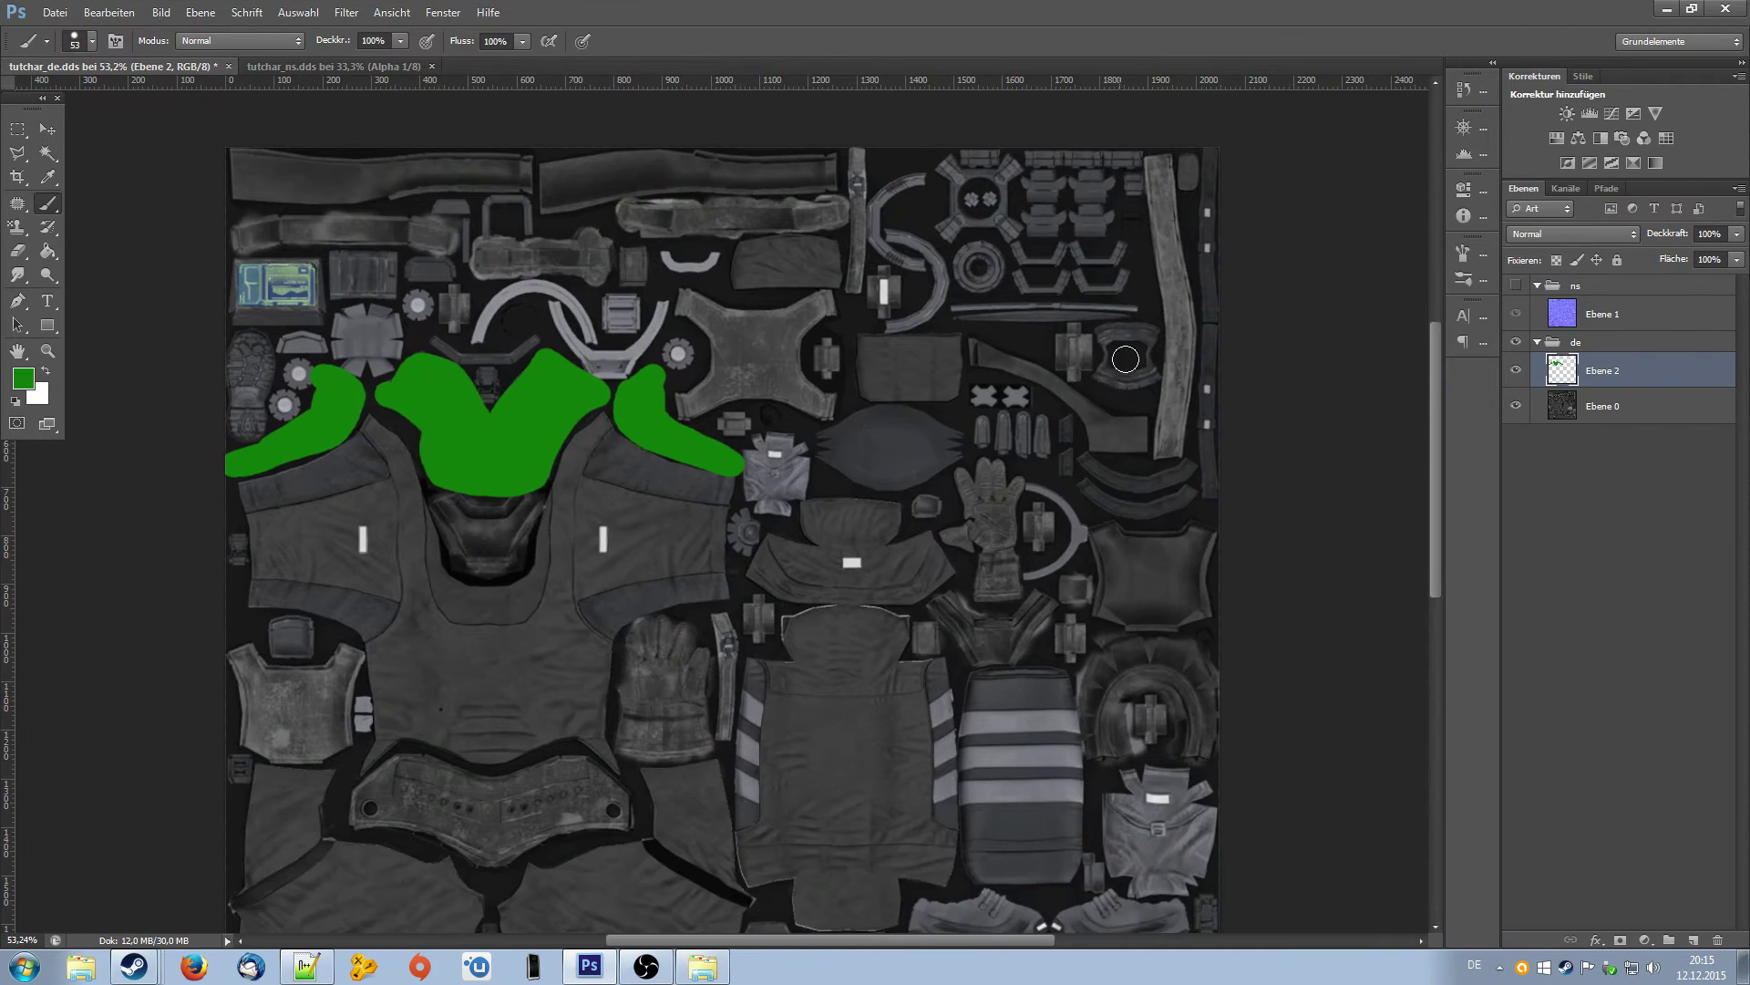
left_click(1737, 233)
left_click_drag(1735, 255, 1673, 262)
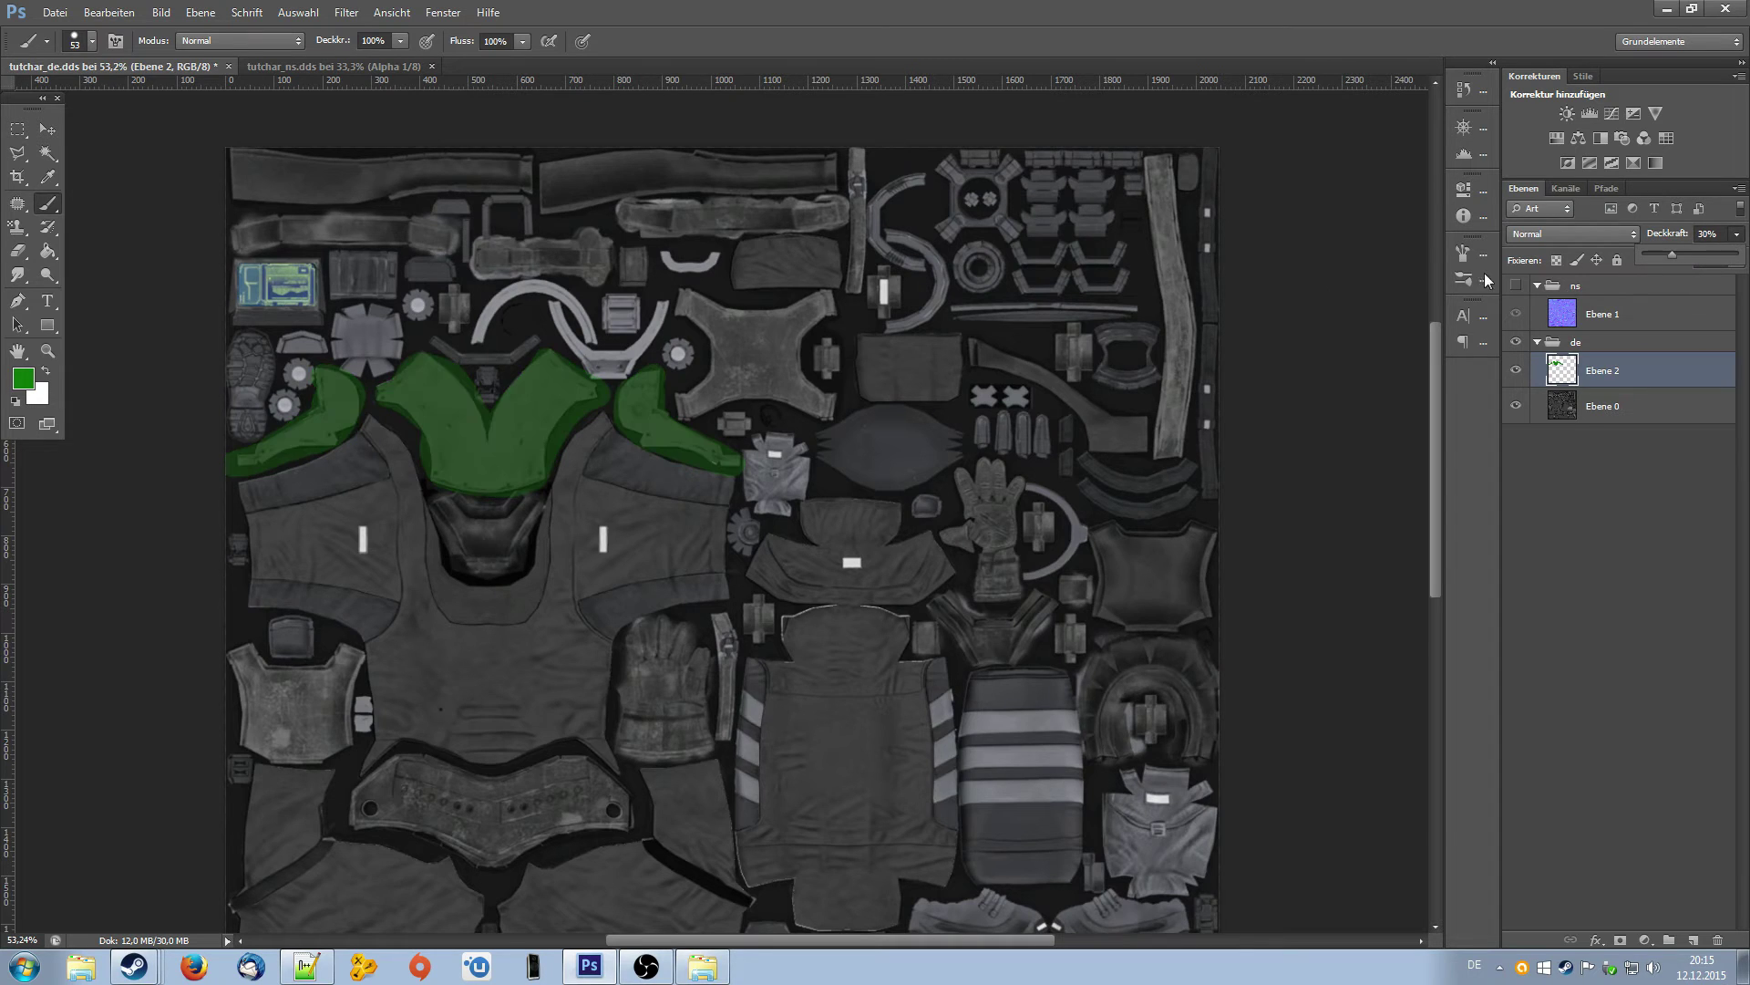
- Outline the green overspill on the light ring part beside the chest piece with the Polygonal Lasso and erase it
scroll(425, 478, "up", 5)
scroll(718, 428, "down", 1)
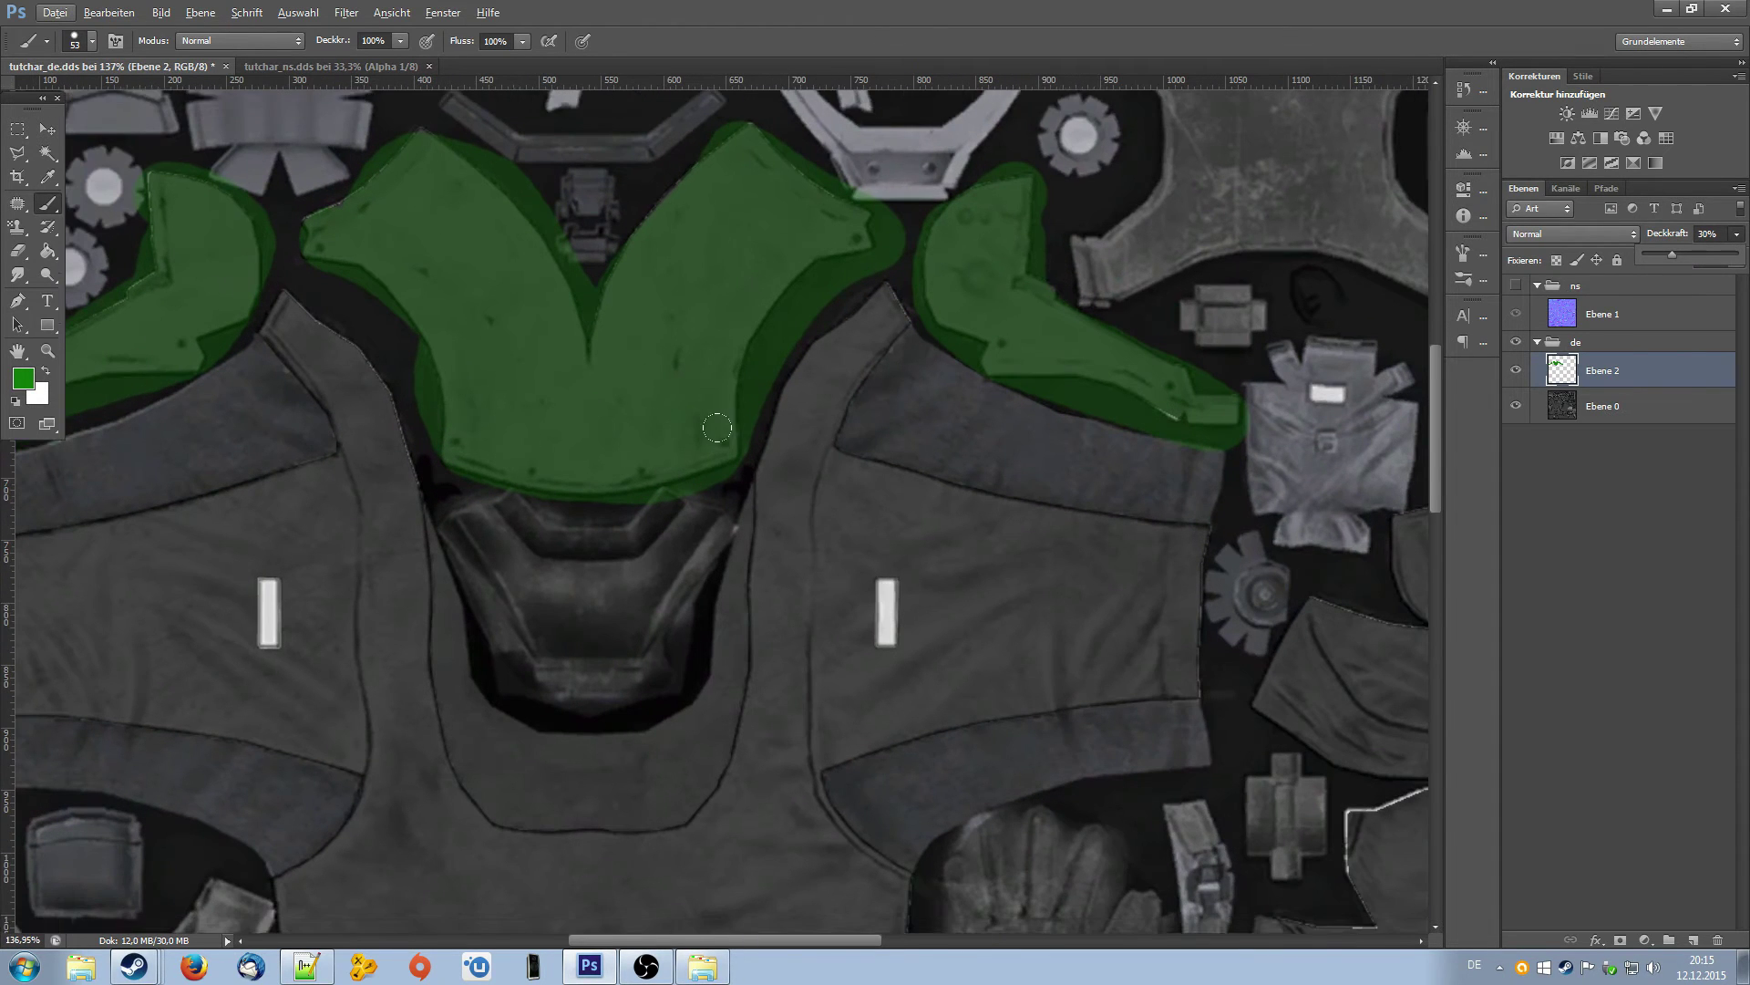
scroll(717, 428, "up", 2)
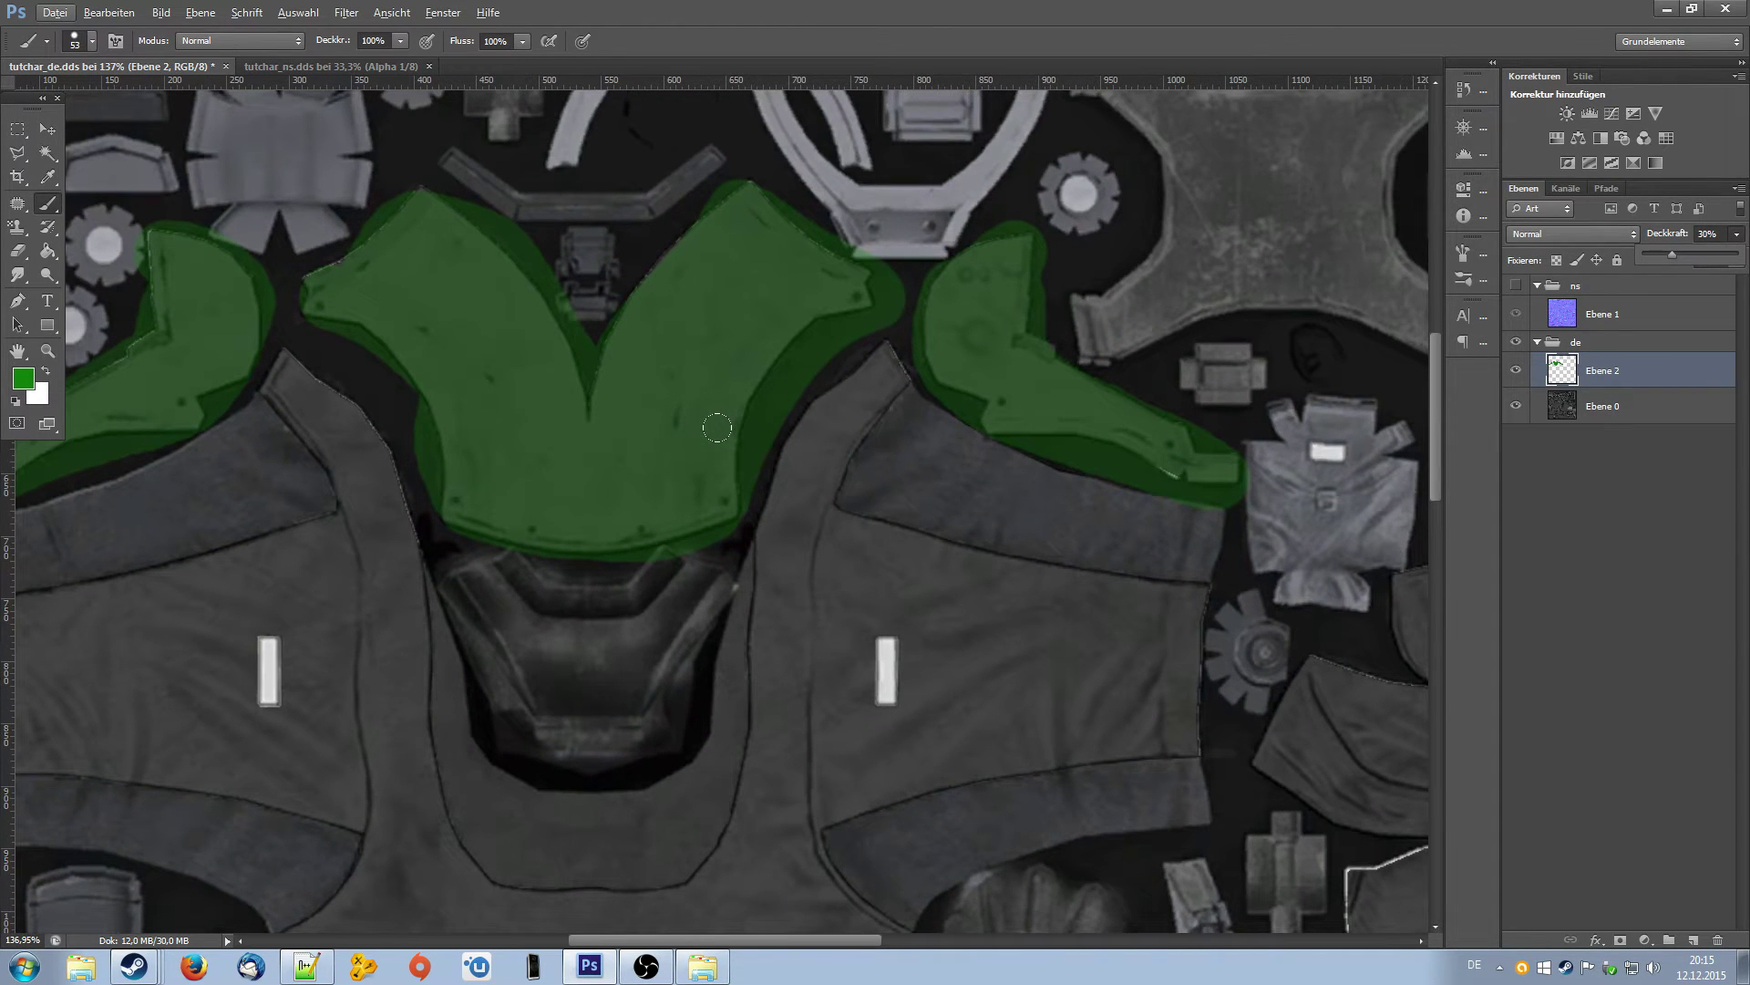
left_click(17, 153)
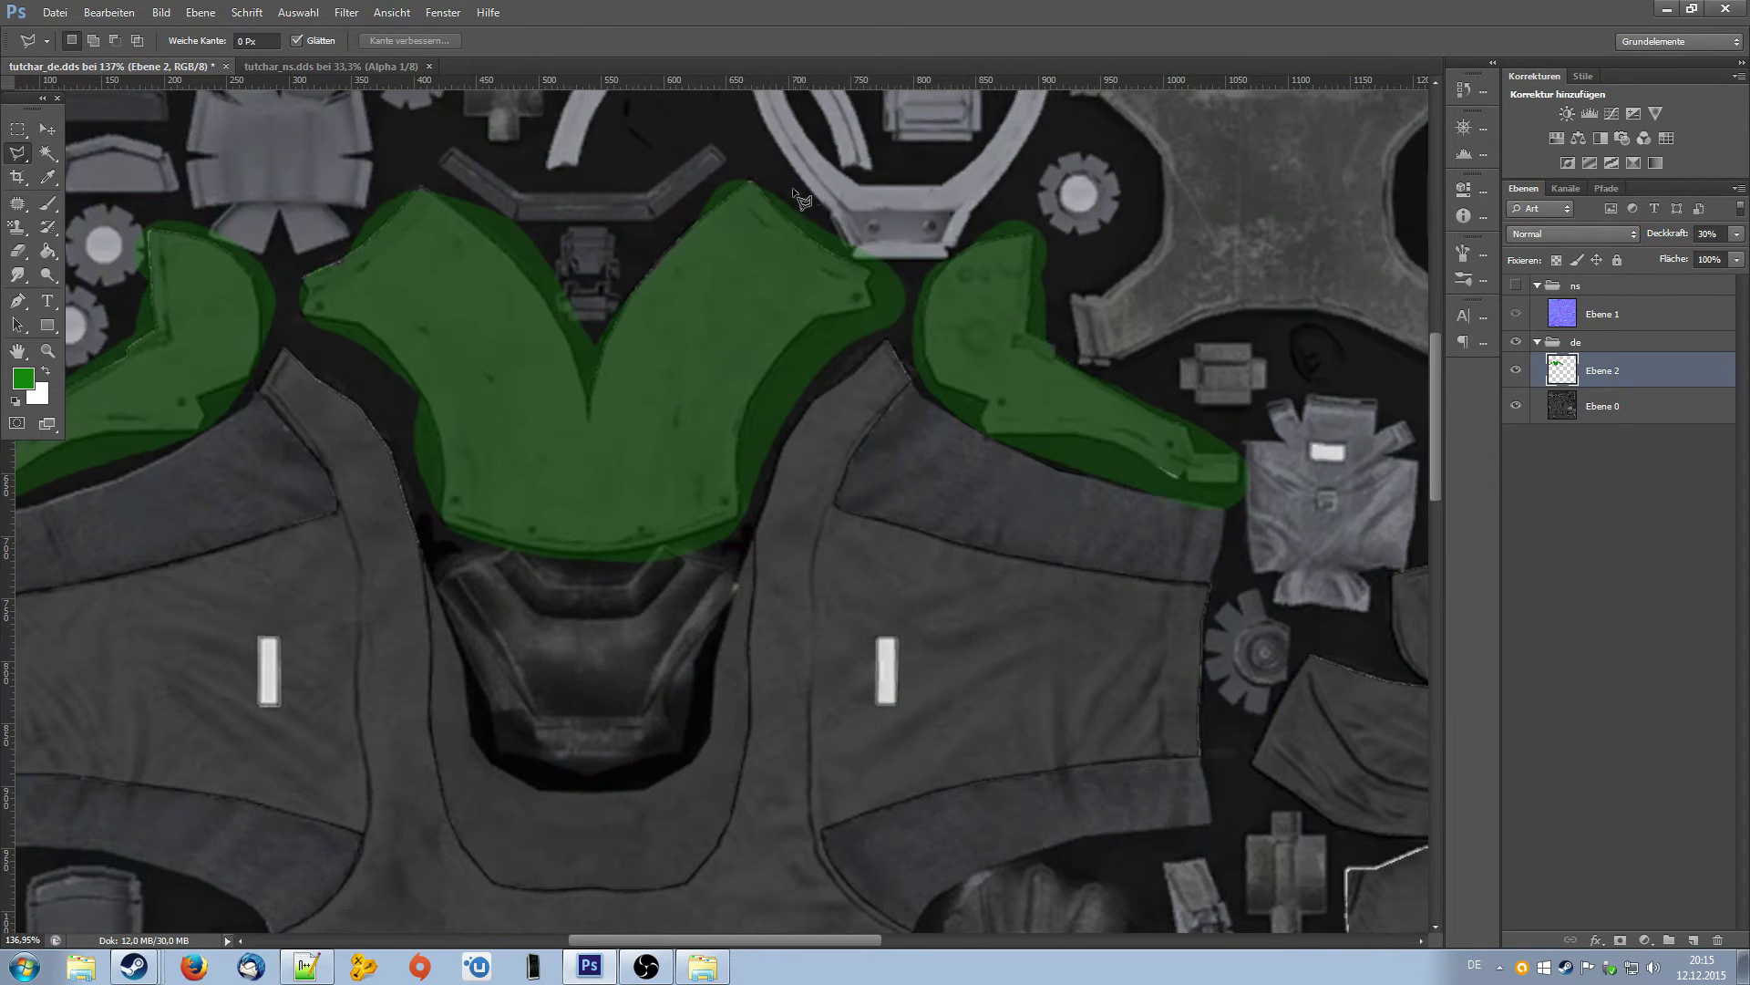
left_click(835, 251)
double_click(809, 175)
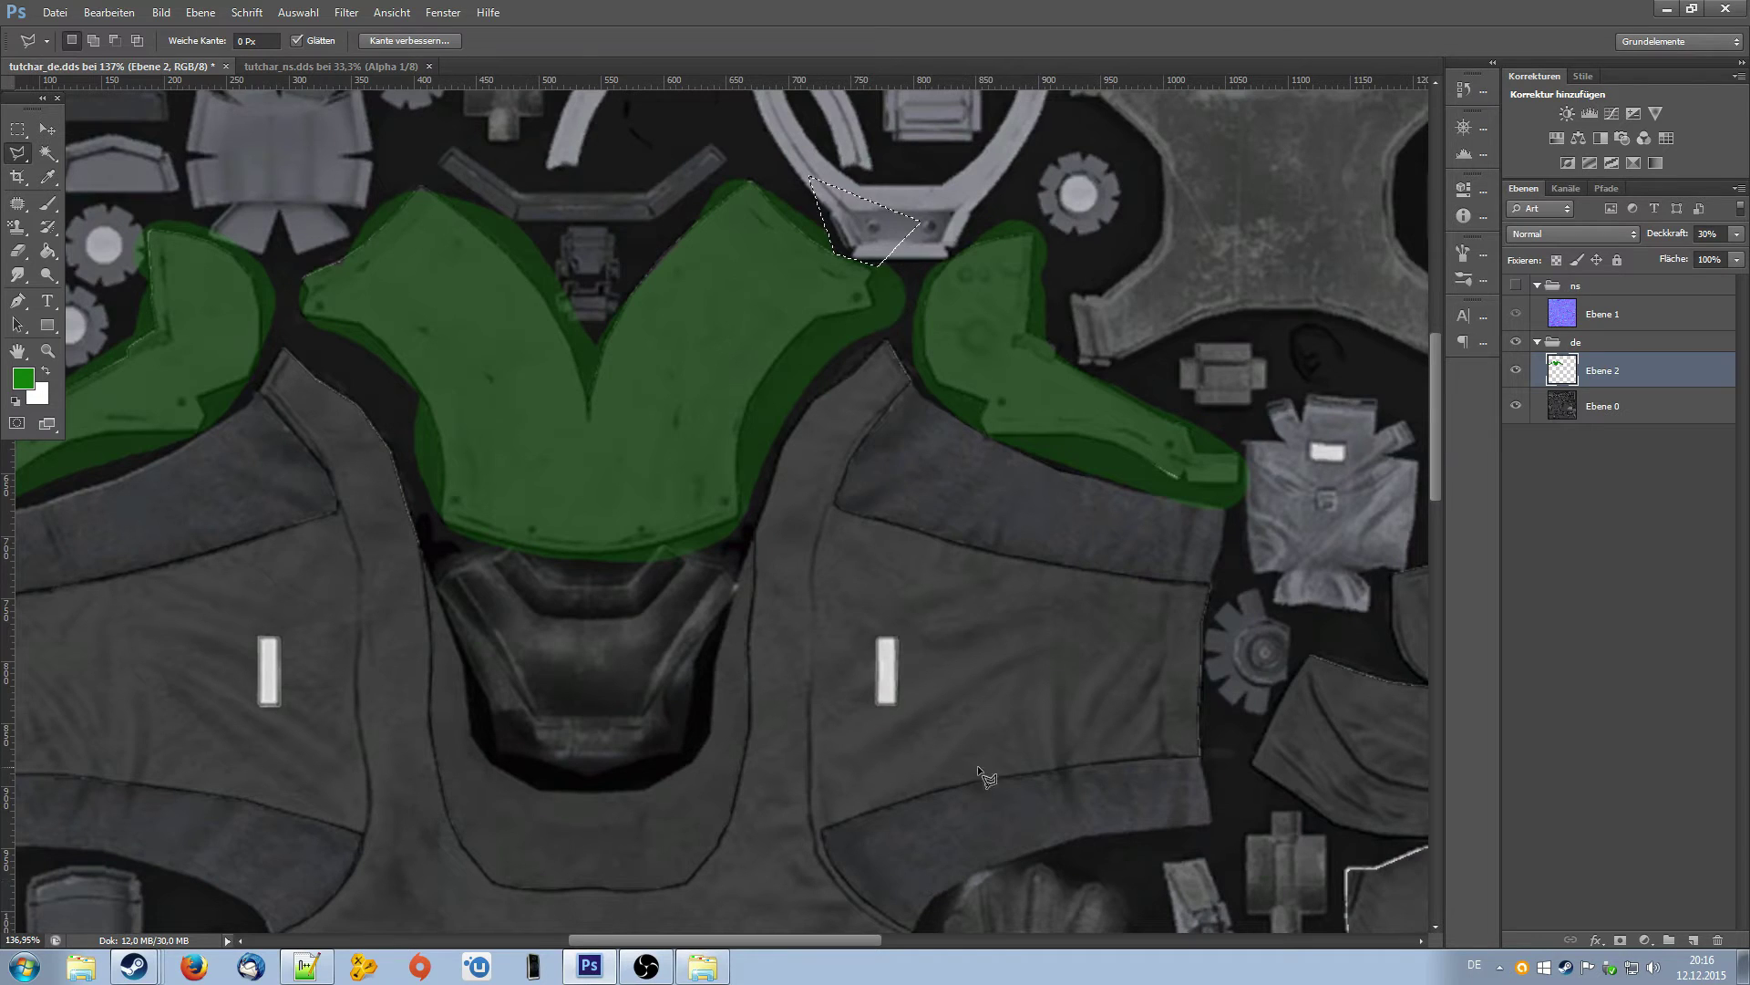
- Outline the green overspill along the upper edge of the right sleeve with the Polygonal Lasso and erase it
left_click(1235, 501)
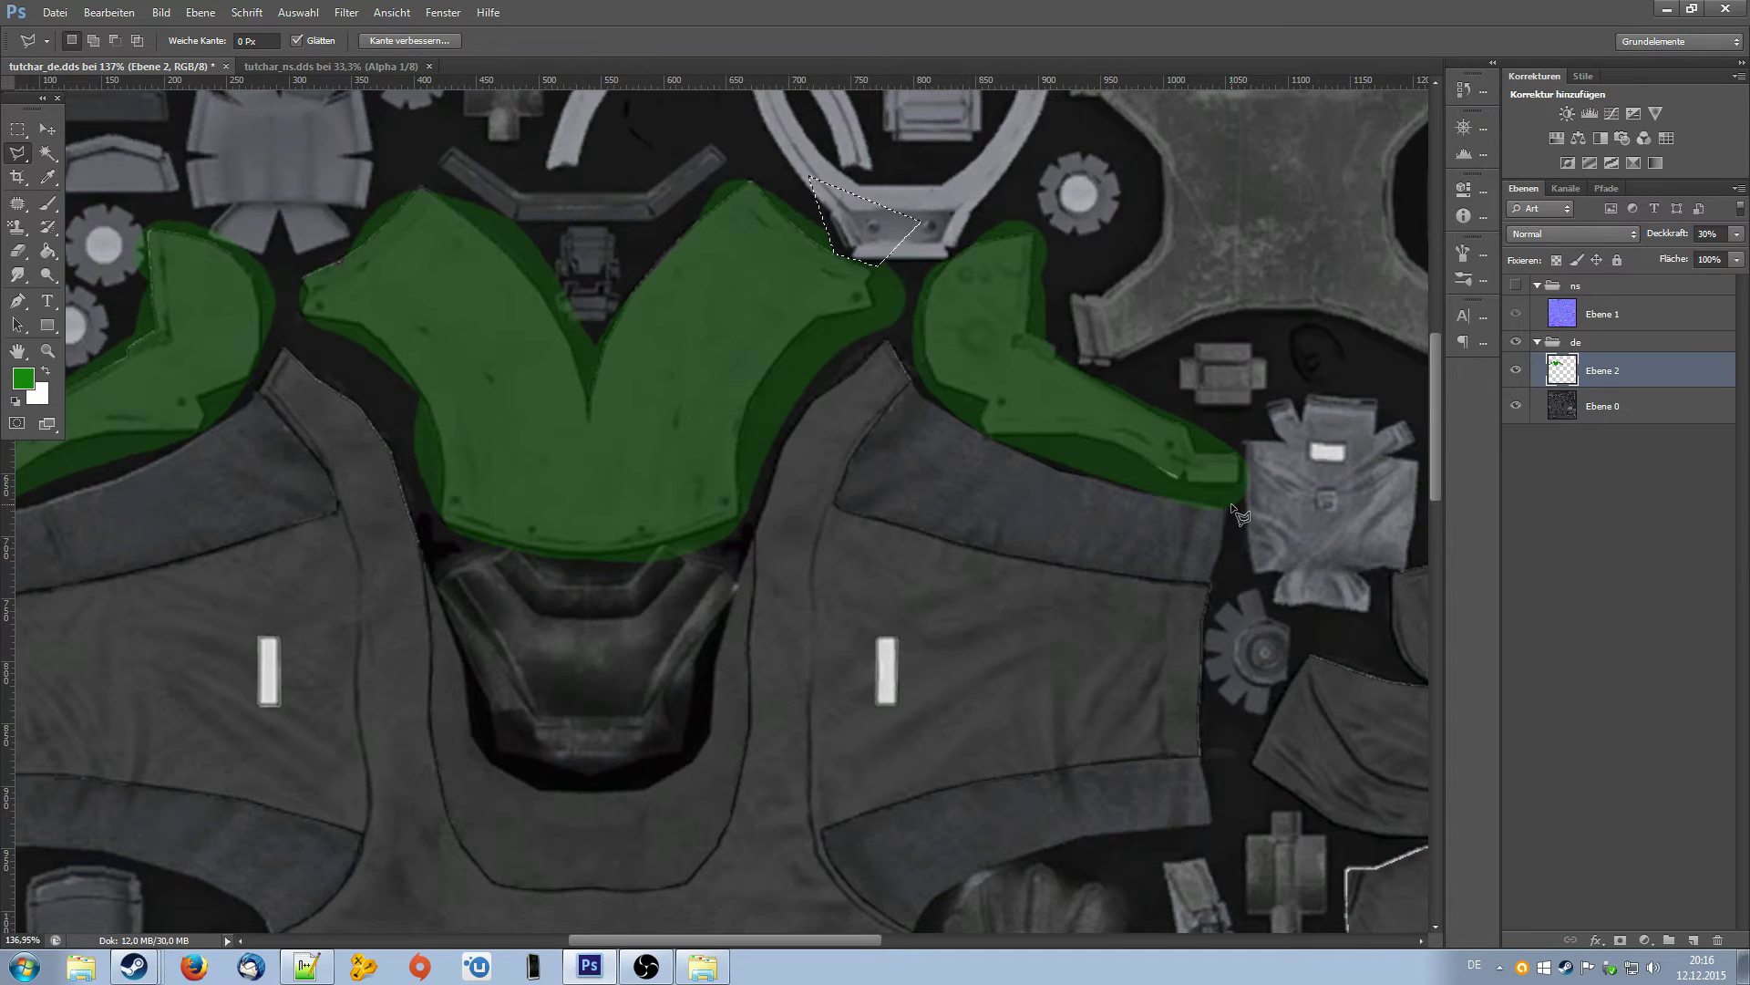
left_click(1013, 444)
left_click(965, 462)
left_click(1188, 573)
double_click(1294, 536)
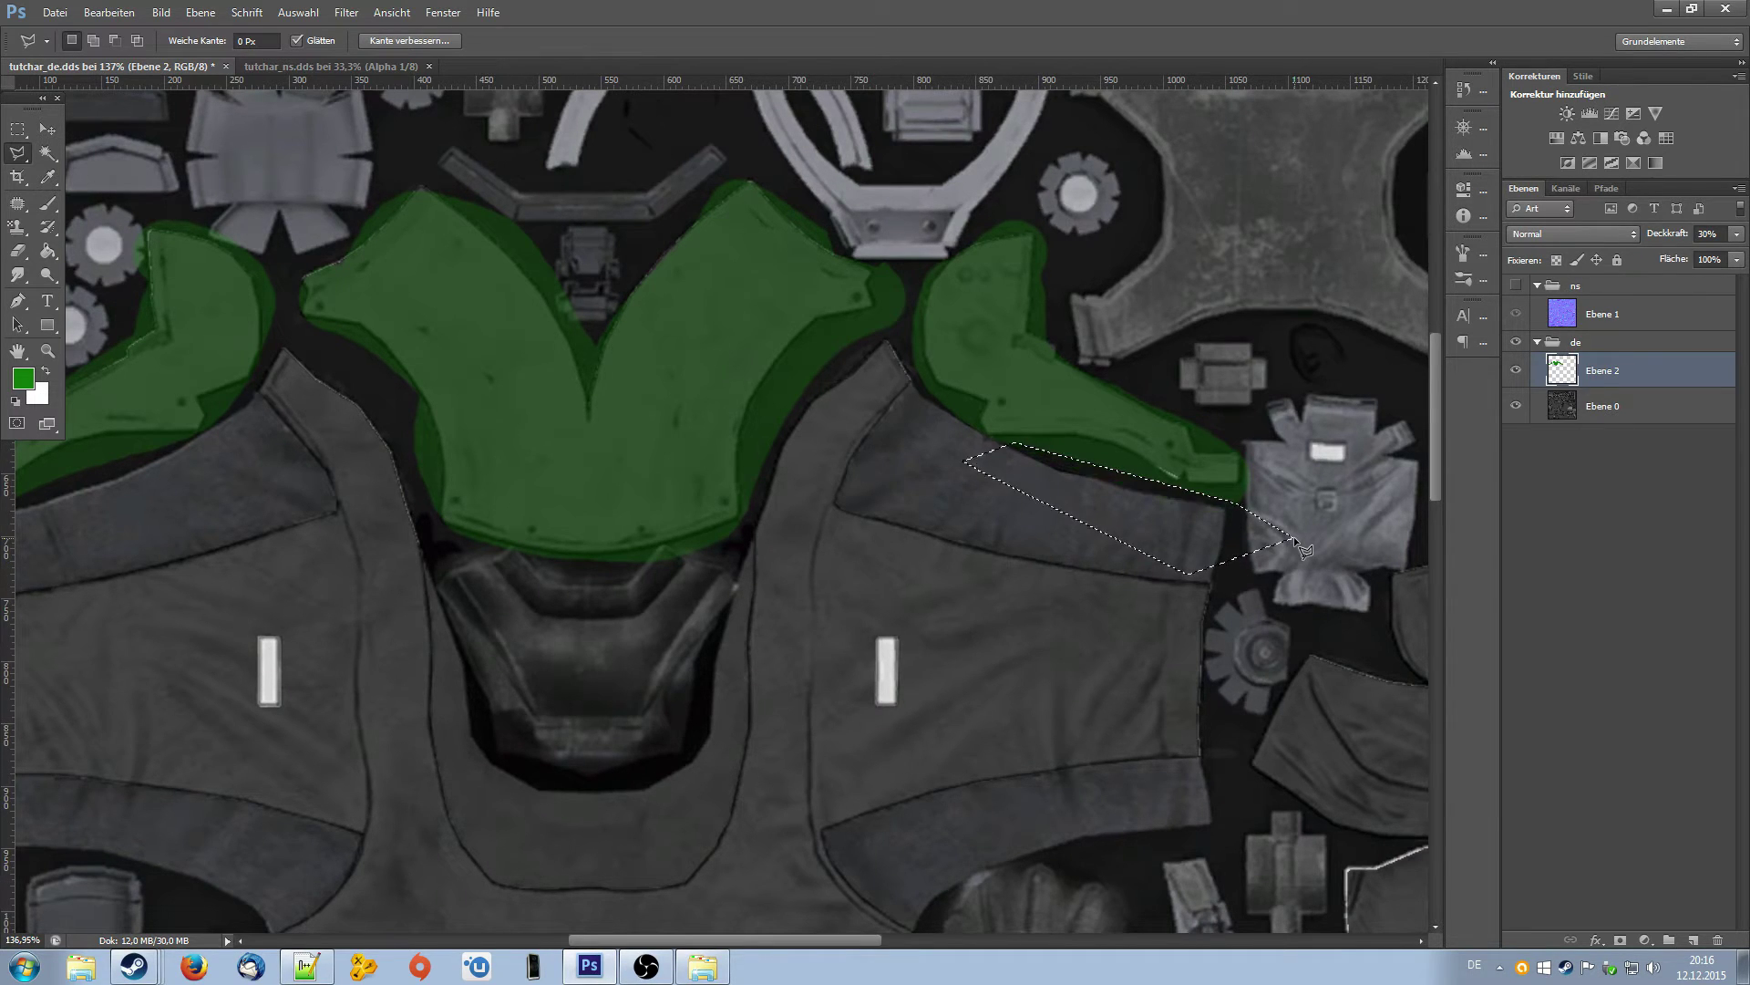
- Erase the green overspill on the gear beside the left shoulder piece using a polygonal selection, and clear the selection
left_click_drag(838, 938, 754, 944)
left_click(513, 199)
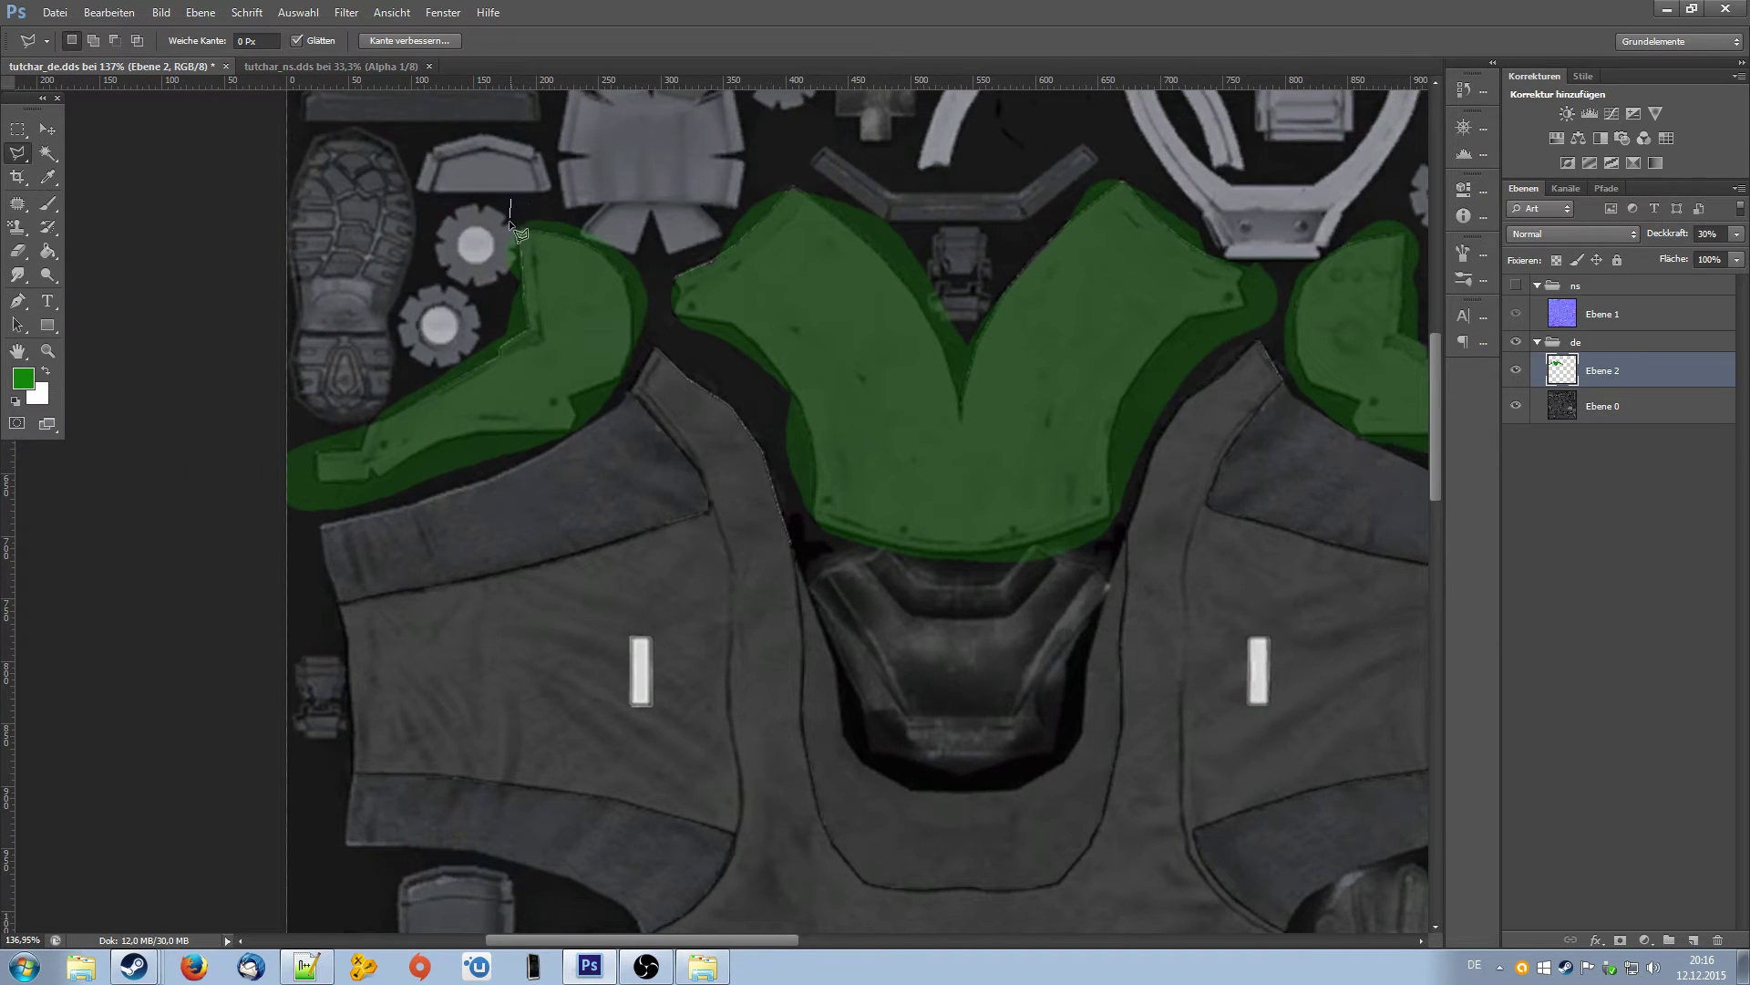
left_click(518, 292)
left_click(502, 317)
left_click(432, 219)
double_click(468, 203)
left_click(18, 128)
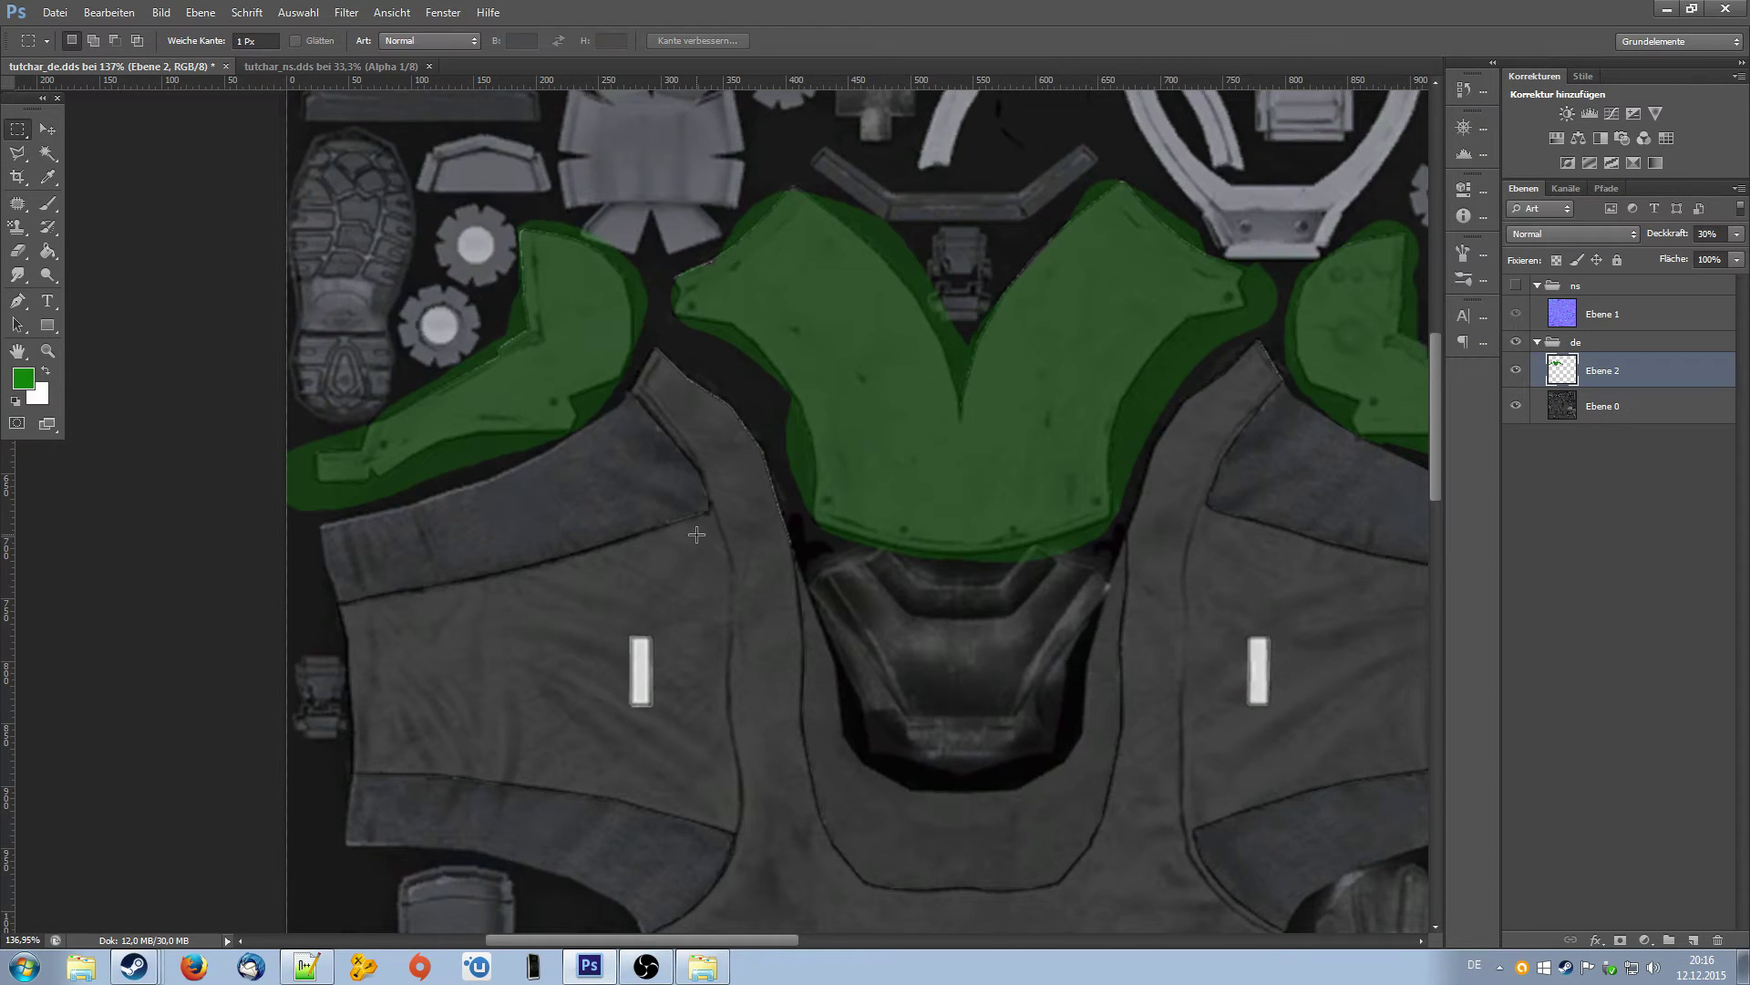
- Set the opacity of Ebene 2 to 100%
scroll(759, 573, "down", 5)
scroll(1107, 620, "up", 1)
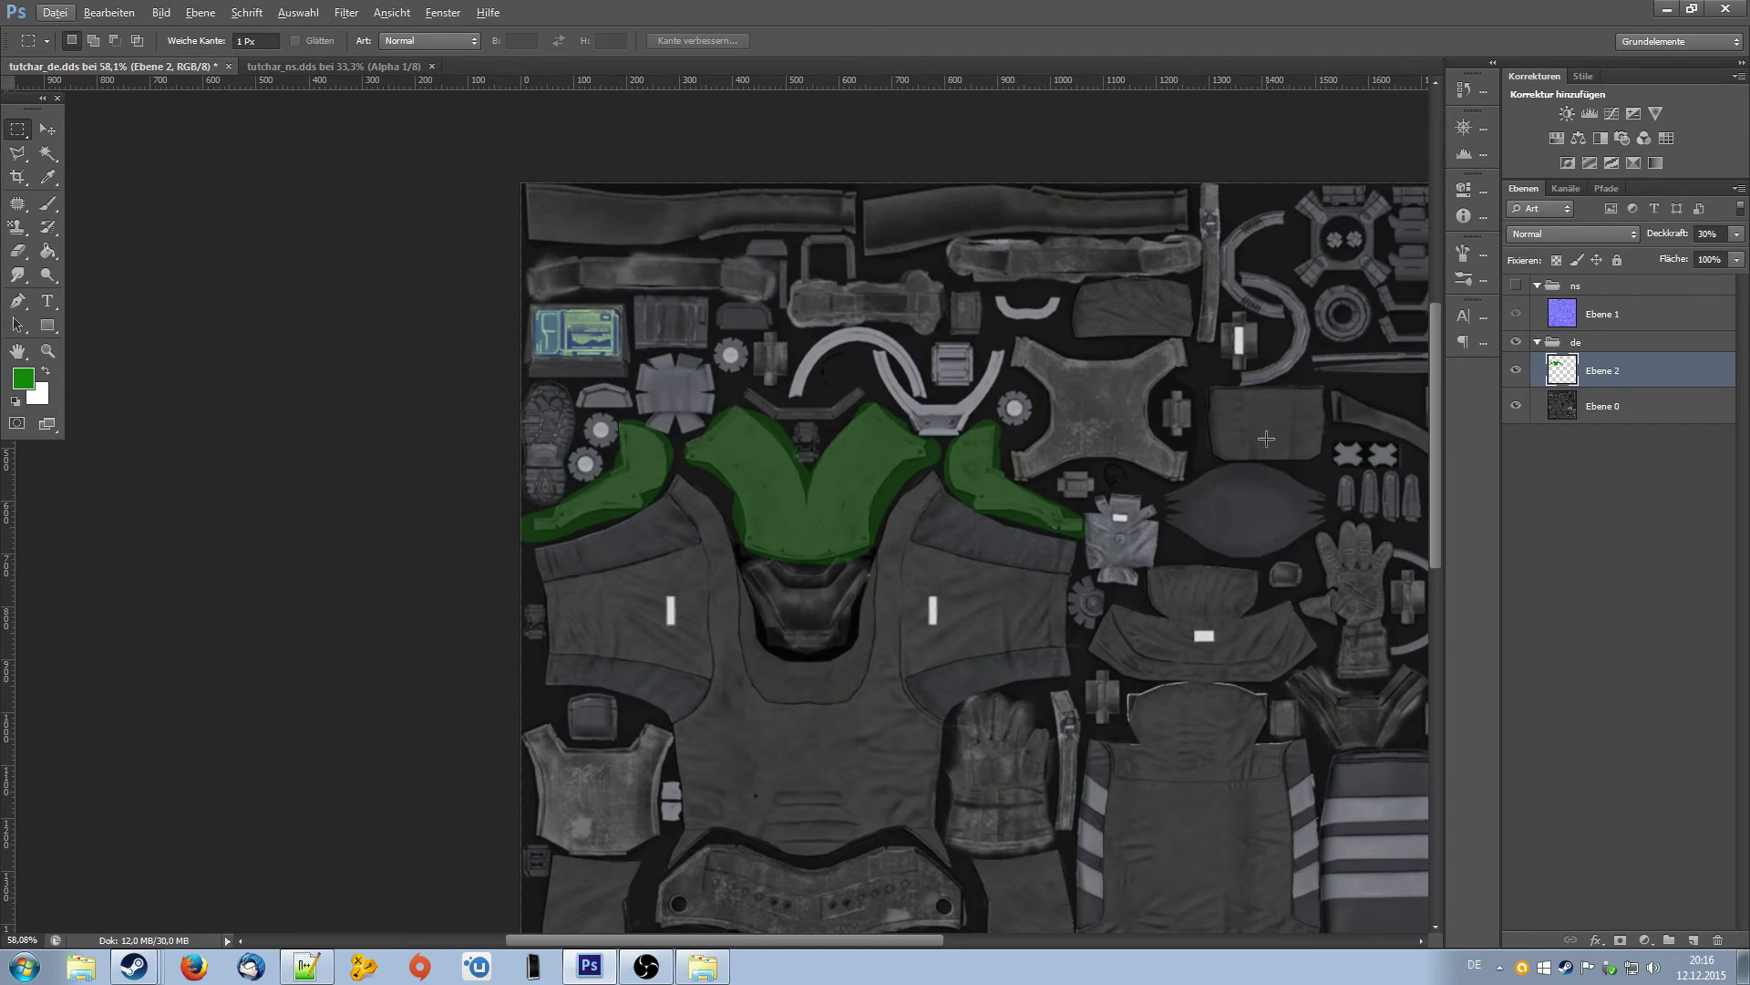
scroll(1267, 438, "down", 1)
left_click(1737, 233)
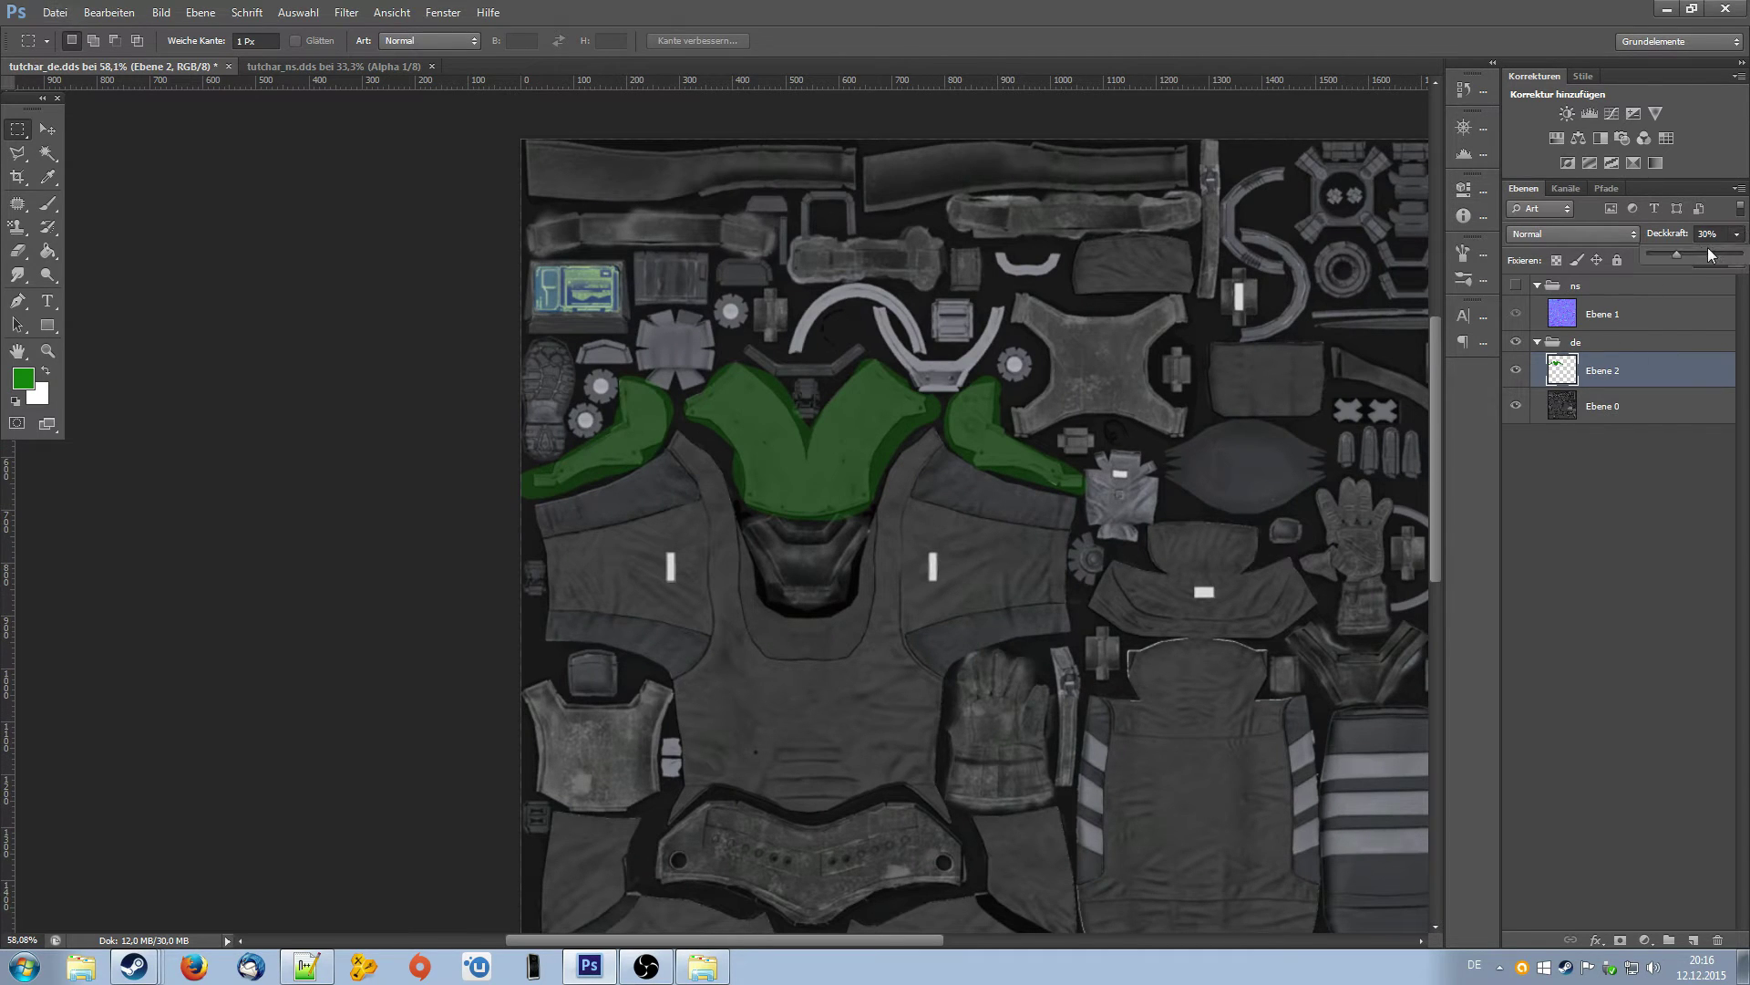
left_click_drag(1684, 261, 1743, 267)
left_click(1003, 15)
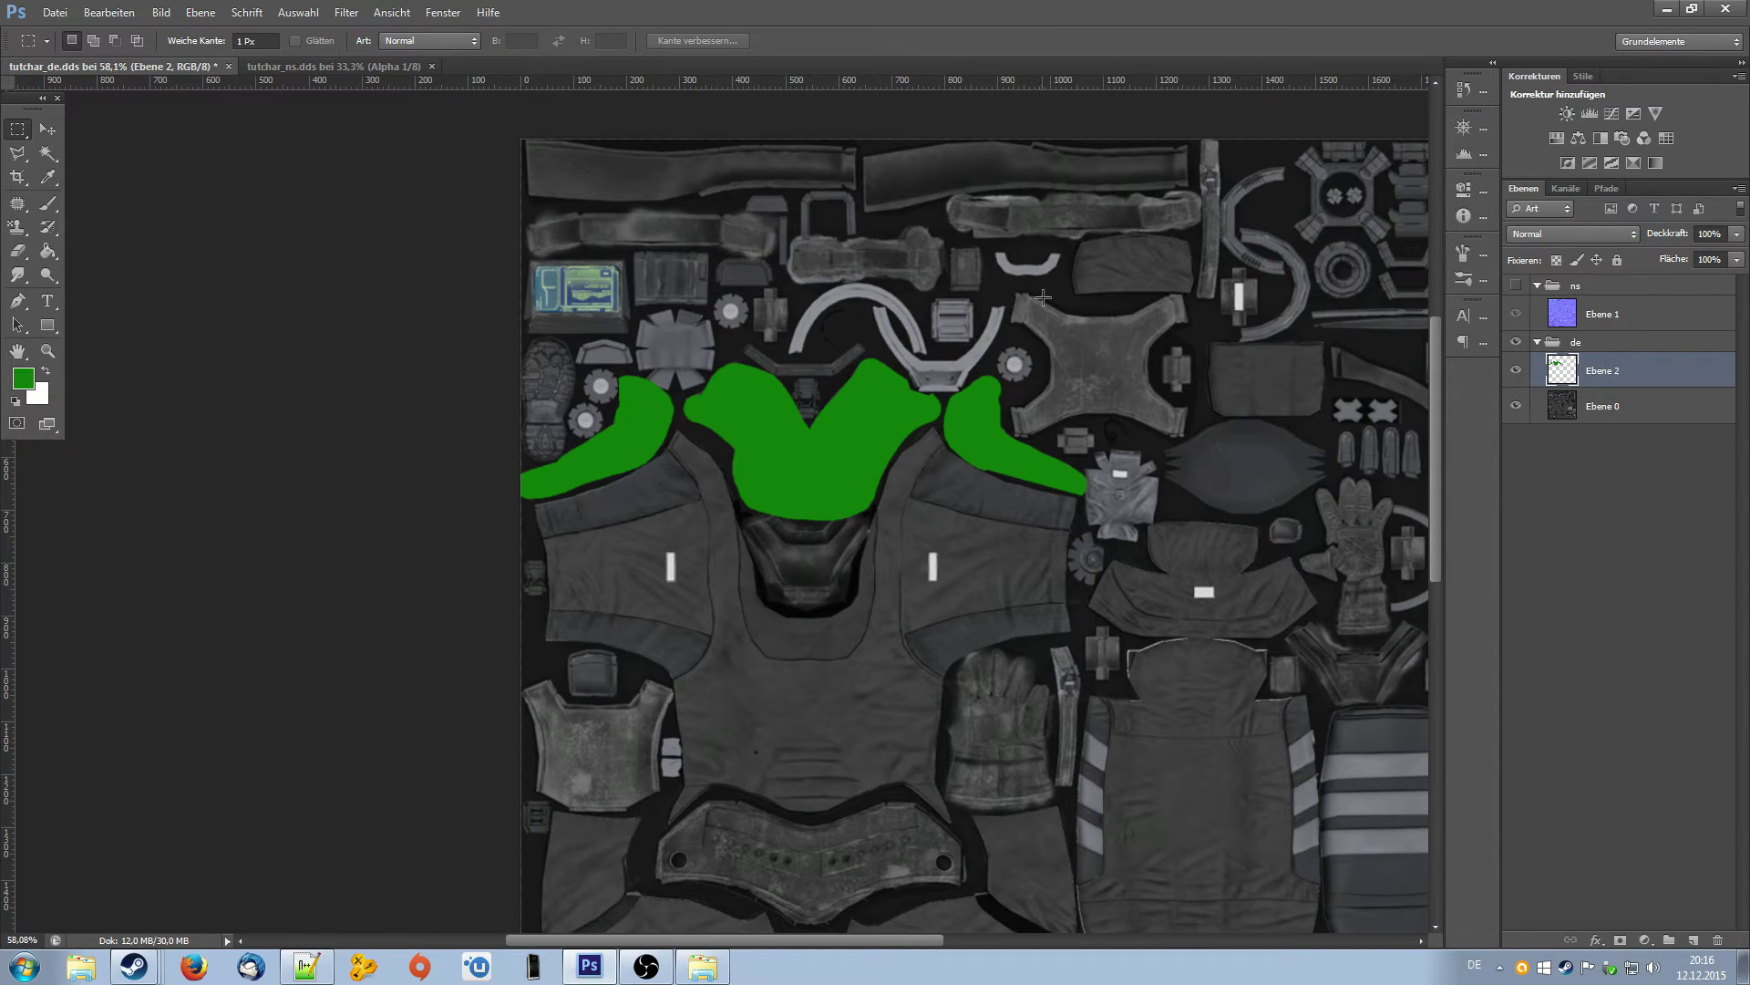
- Inspect the "de" alpha channel, and return to the Ebene 2 layer with the whole texture in view
left_click_drag(1441, 396, 1495, 401)
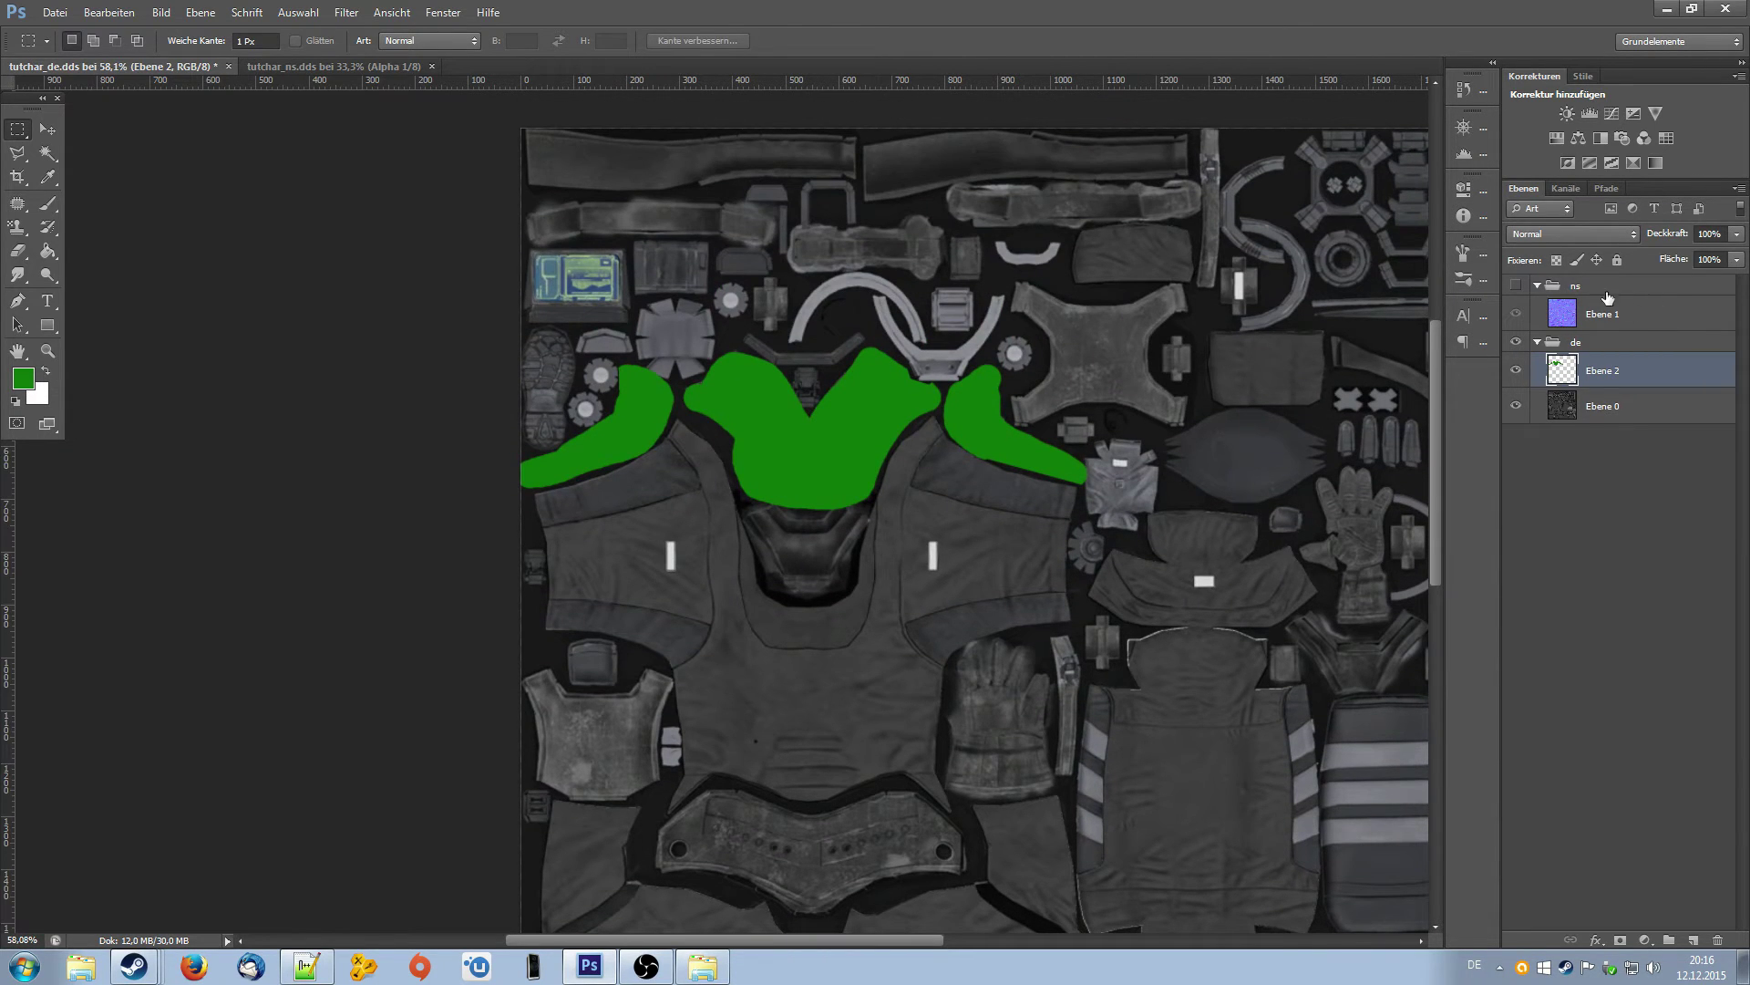
left_click(1516, 287)
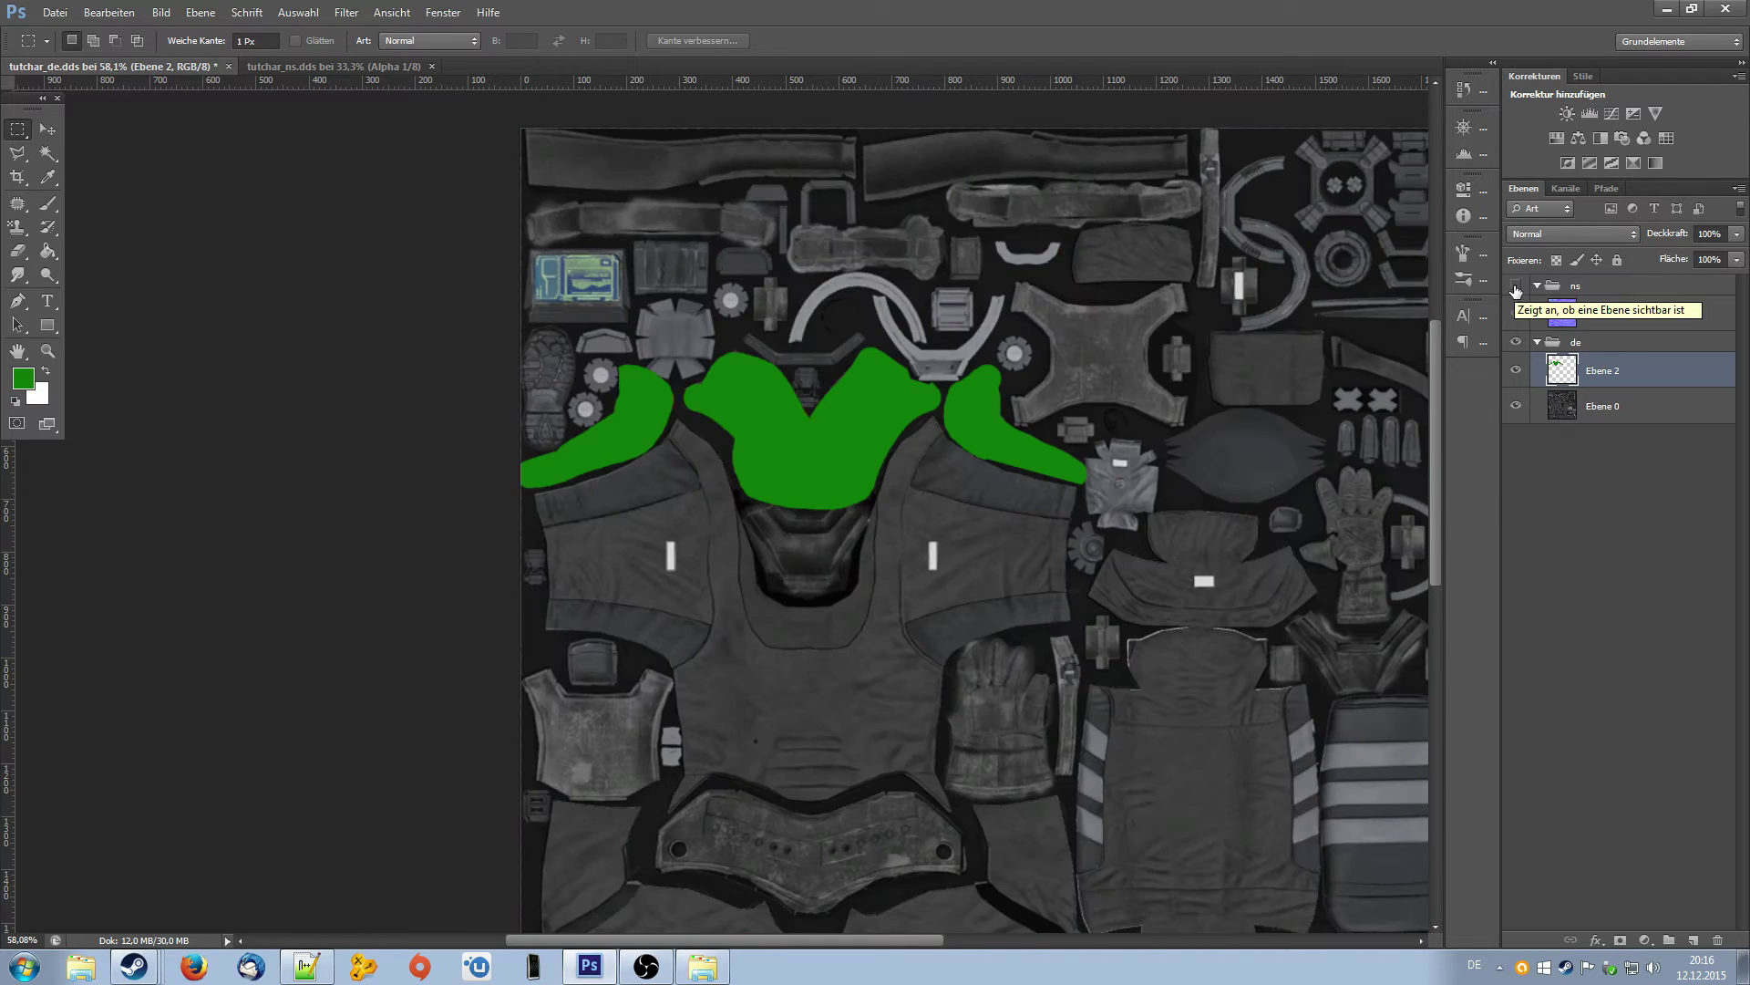
left_click(1567, 188)
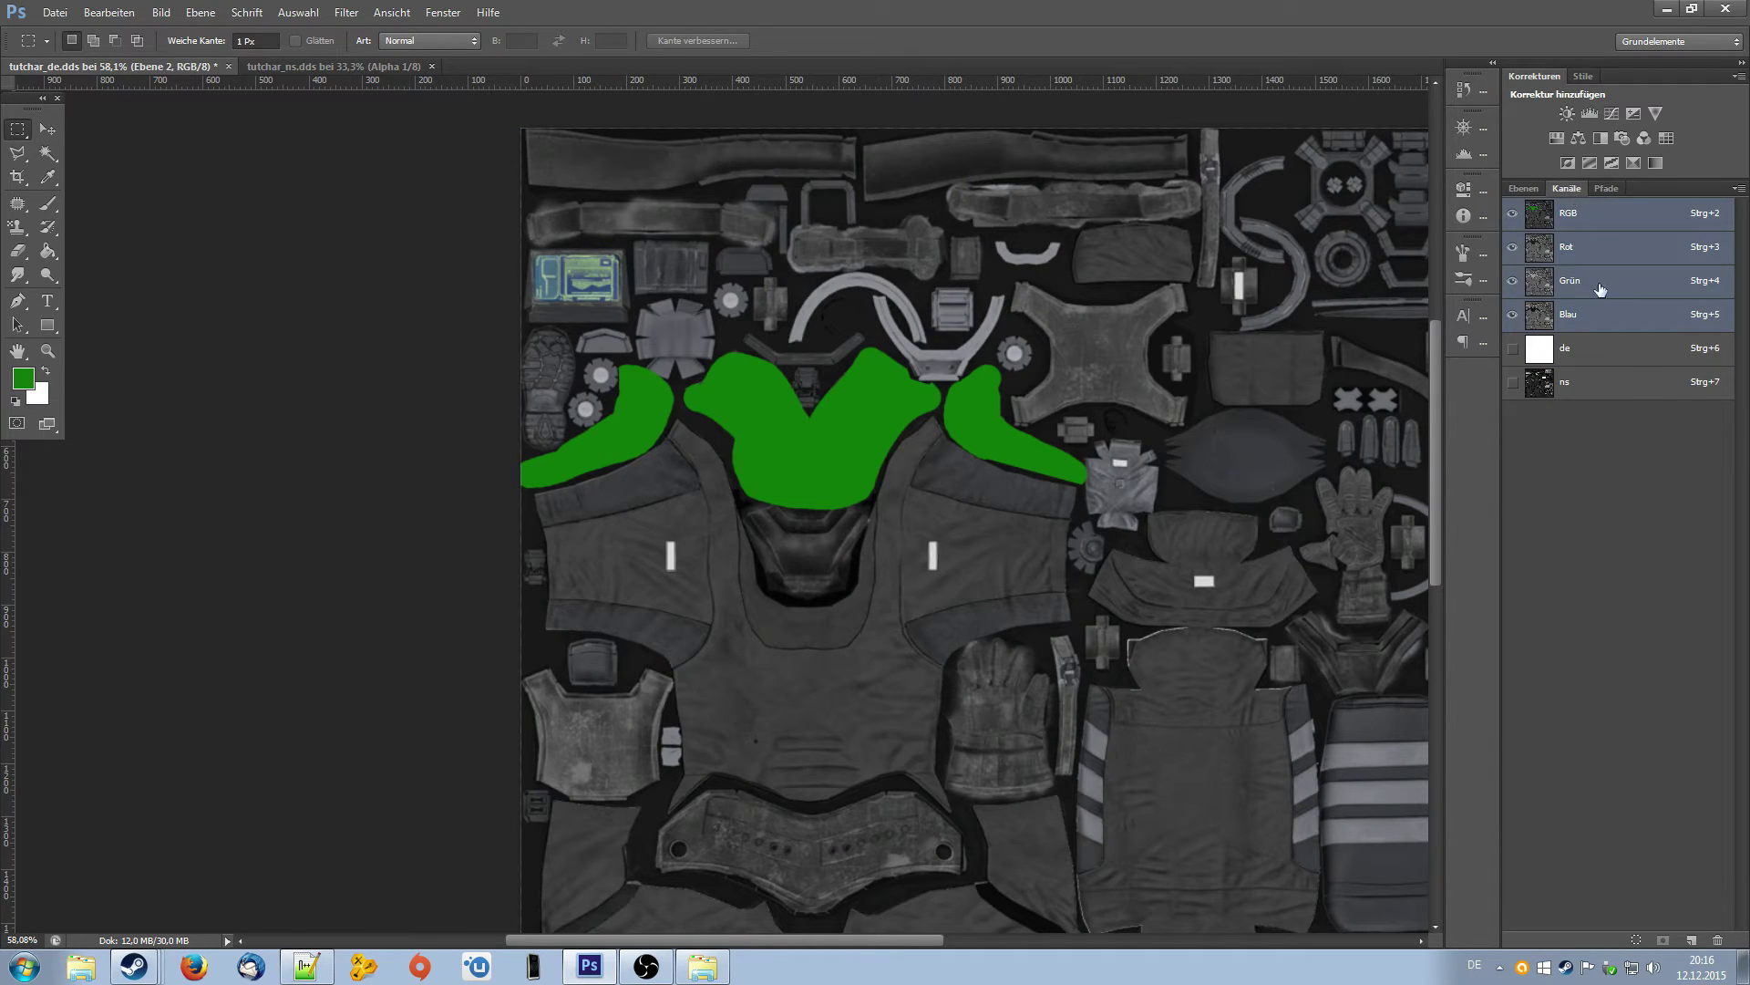
left_click(1588, 350)
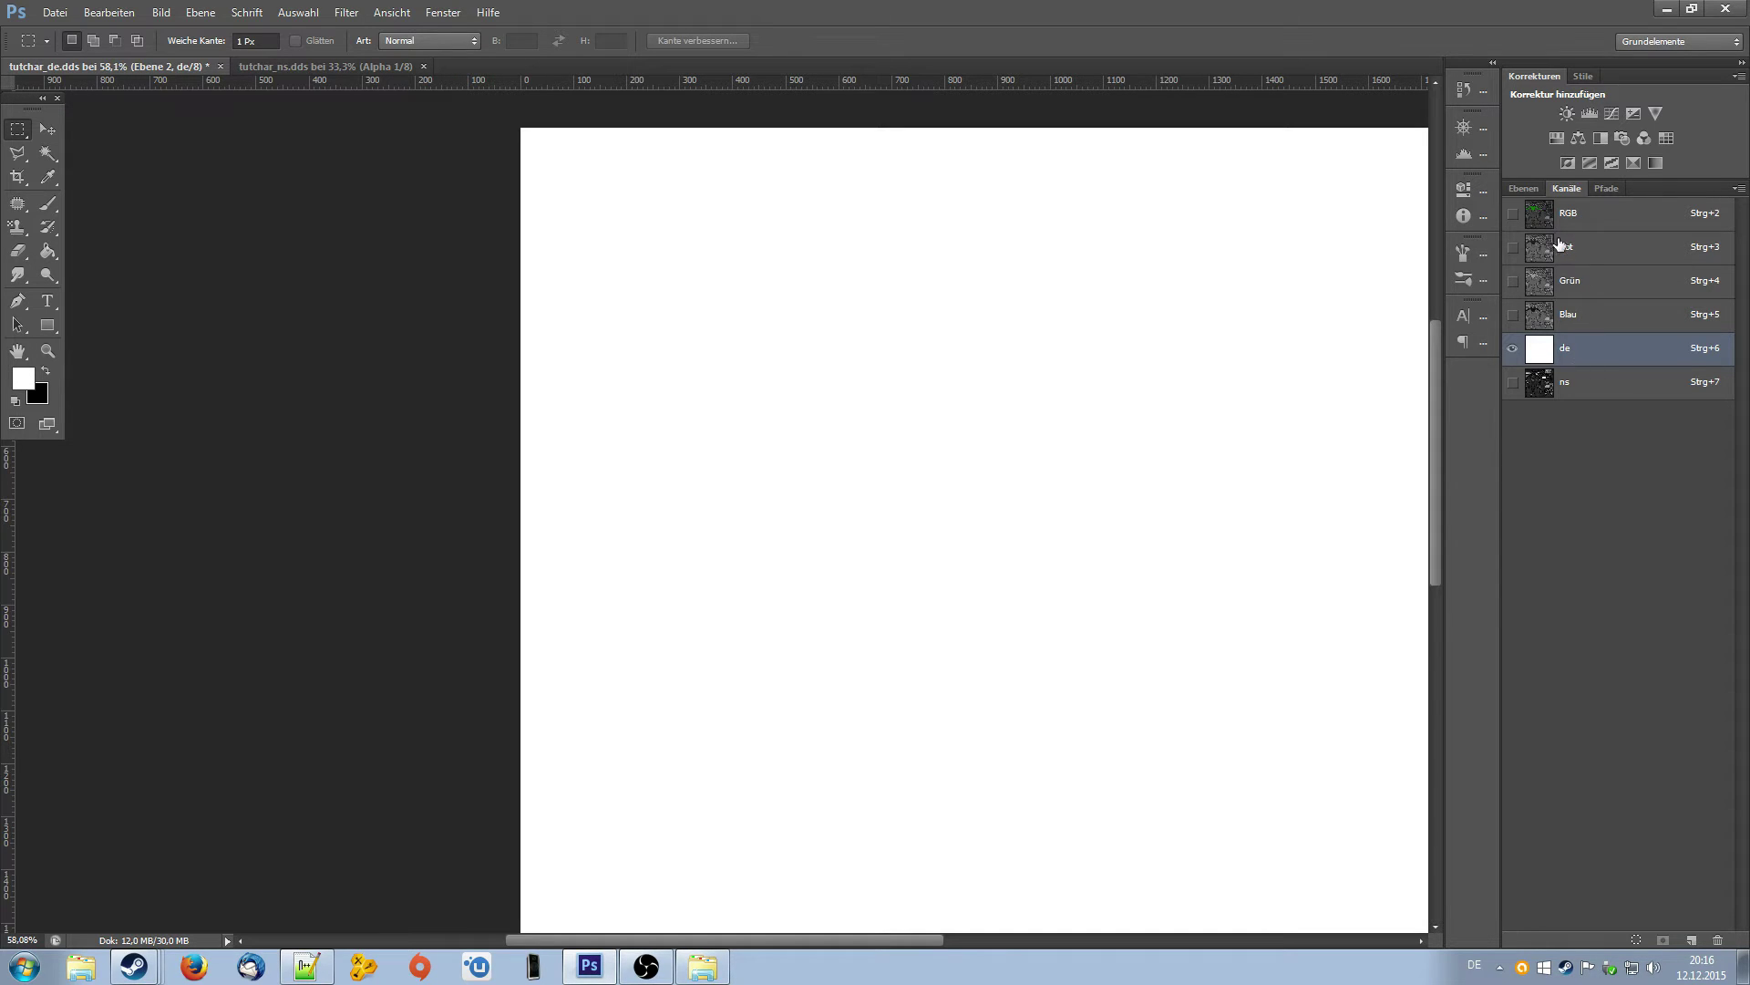
left_click(1528, 187)
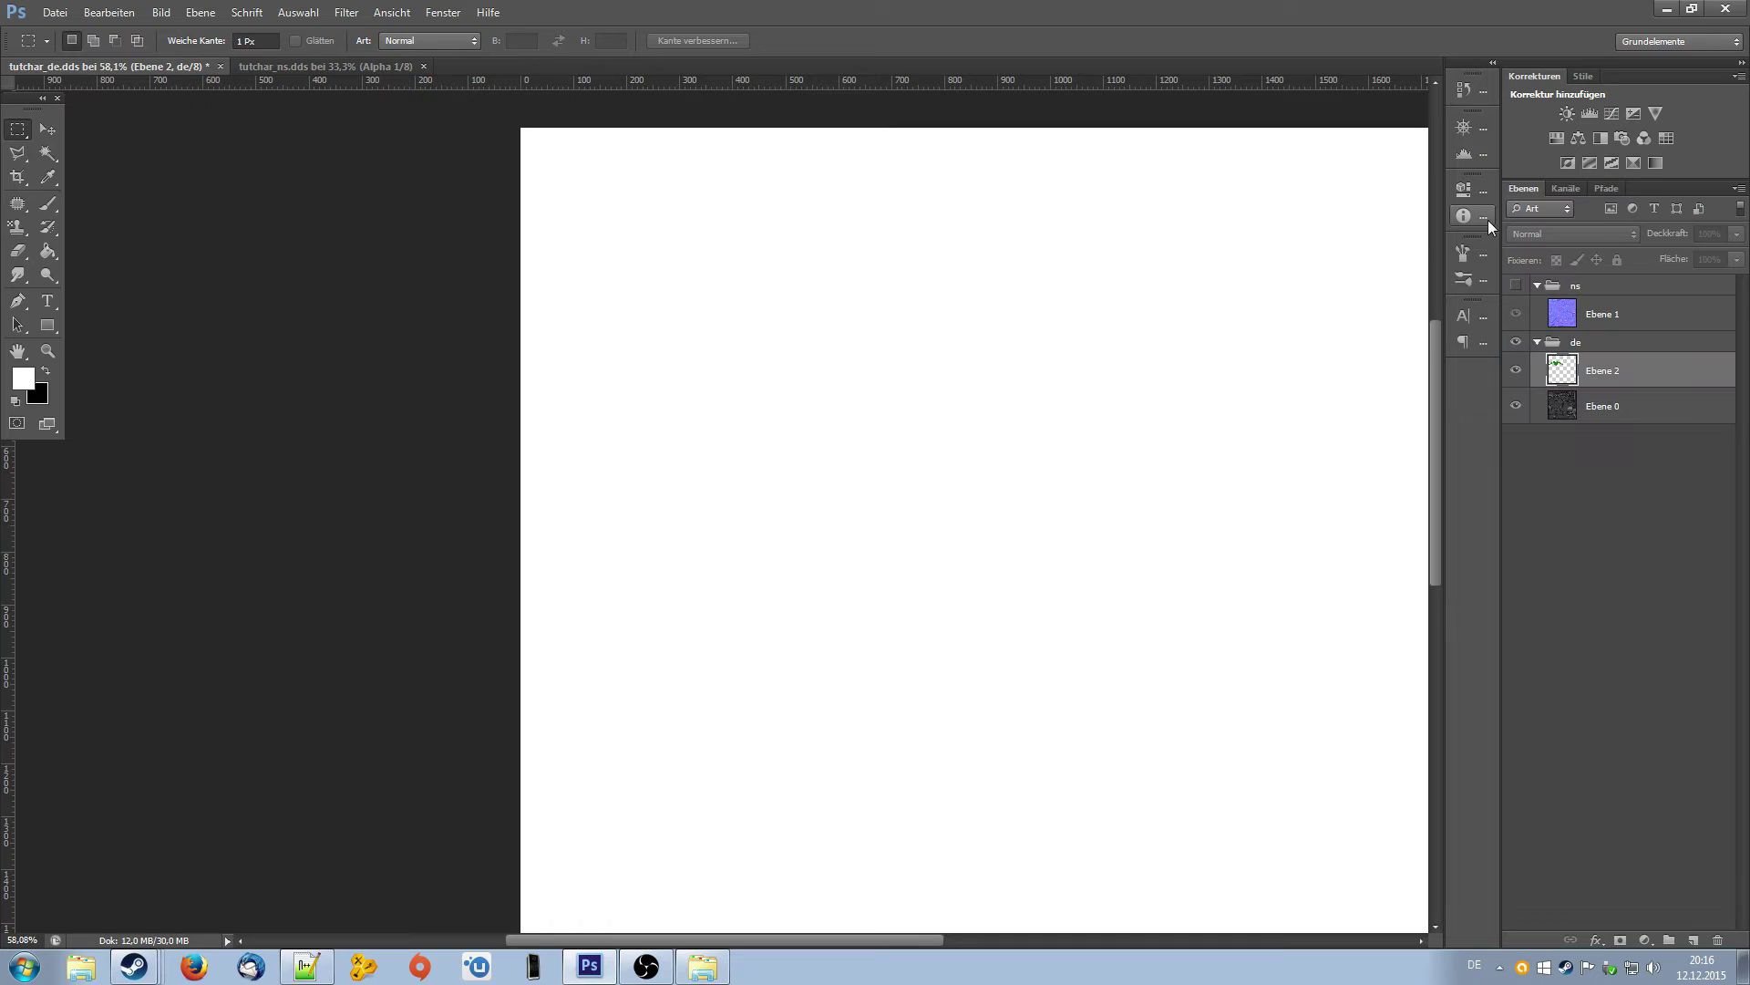
left_click(1667, 370)
scroll(1169, 292, "down", 4)
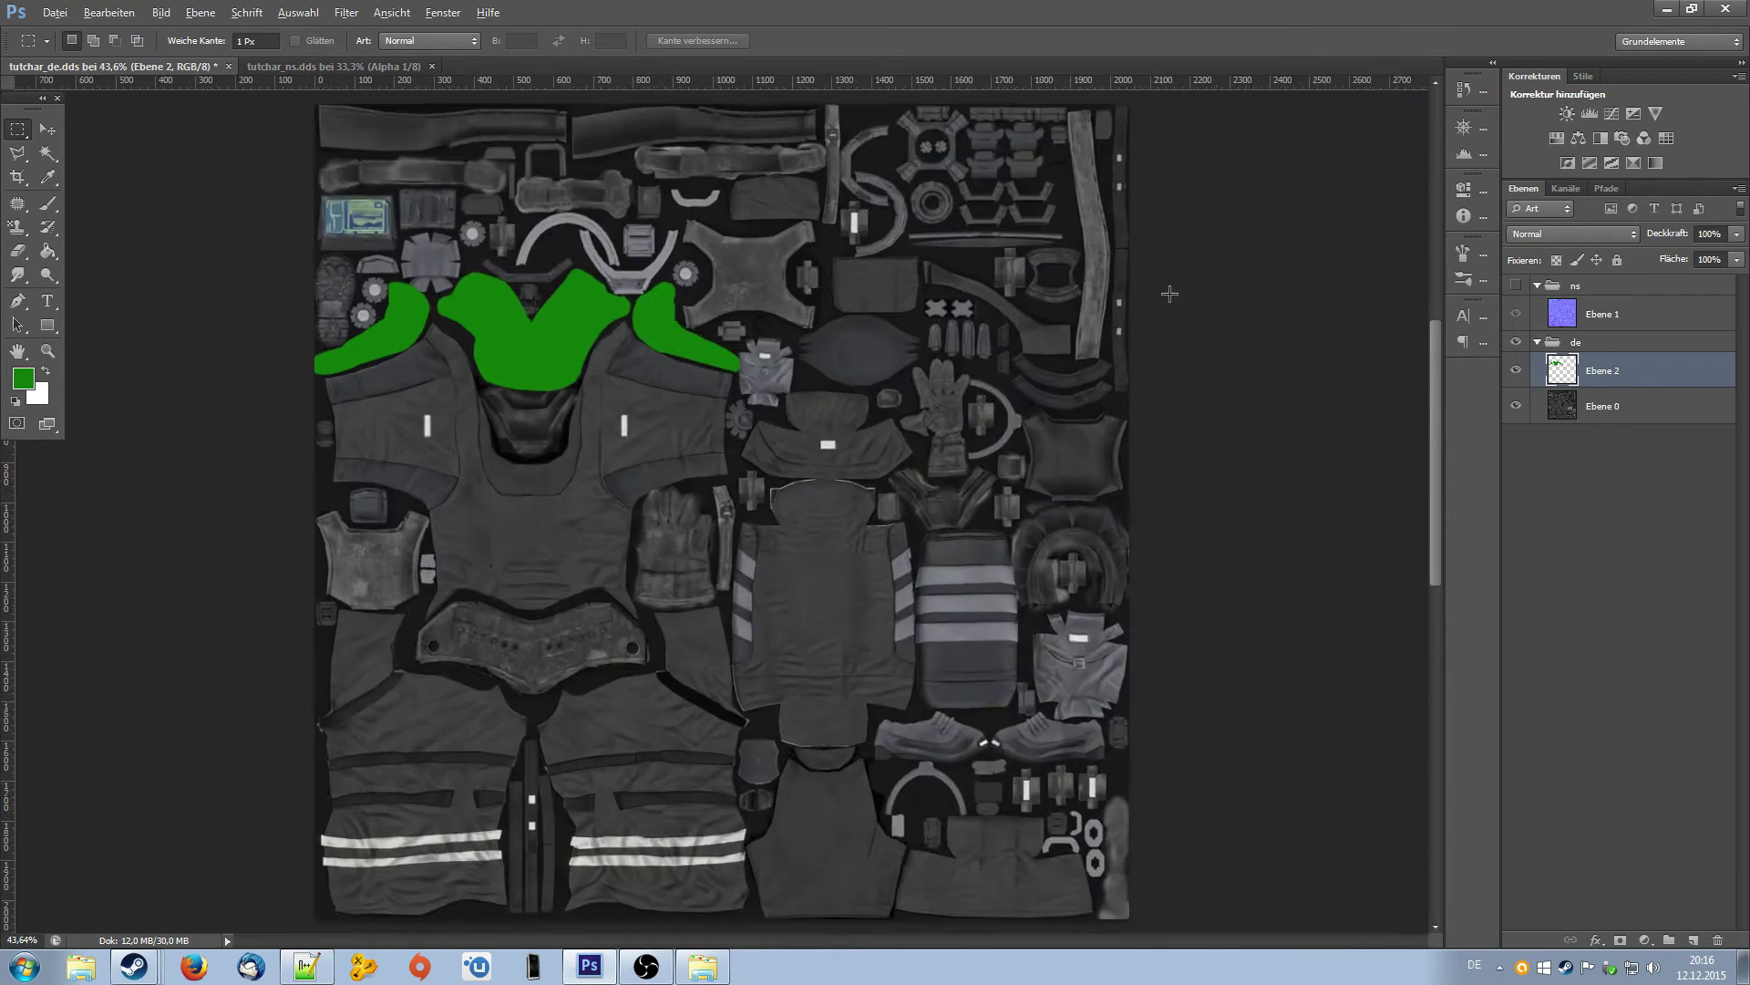
- Save the layered document as a Photoshop PSD named tutcharsource in the Astronaut folder, with maximized compatibility
left_click(56, 13)
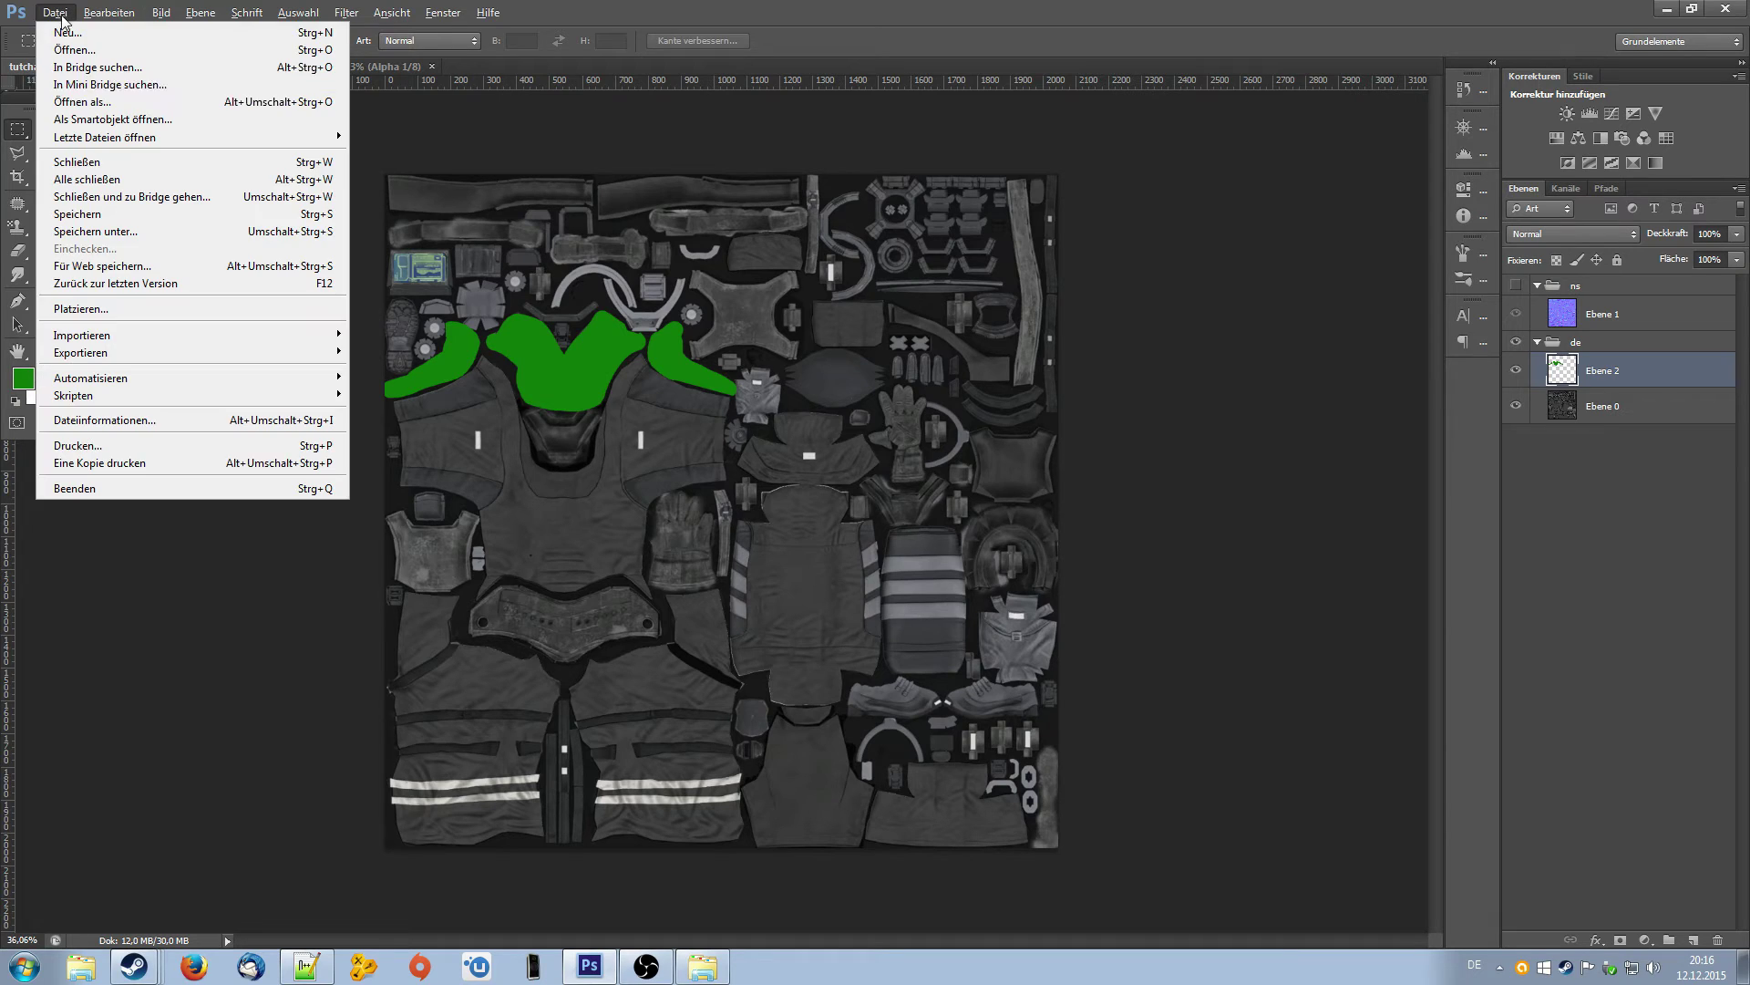
left_click(131, 232)
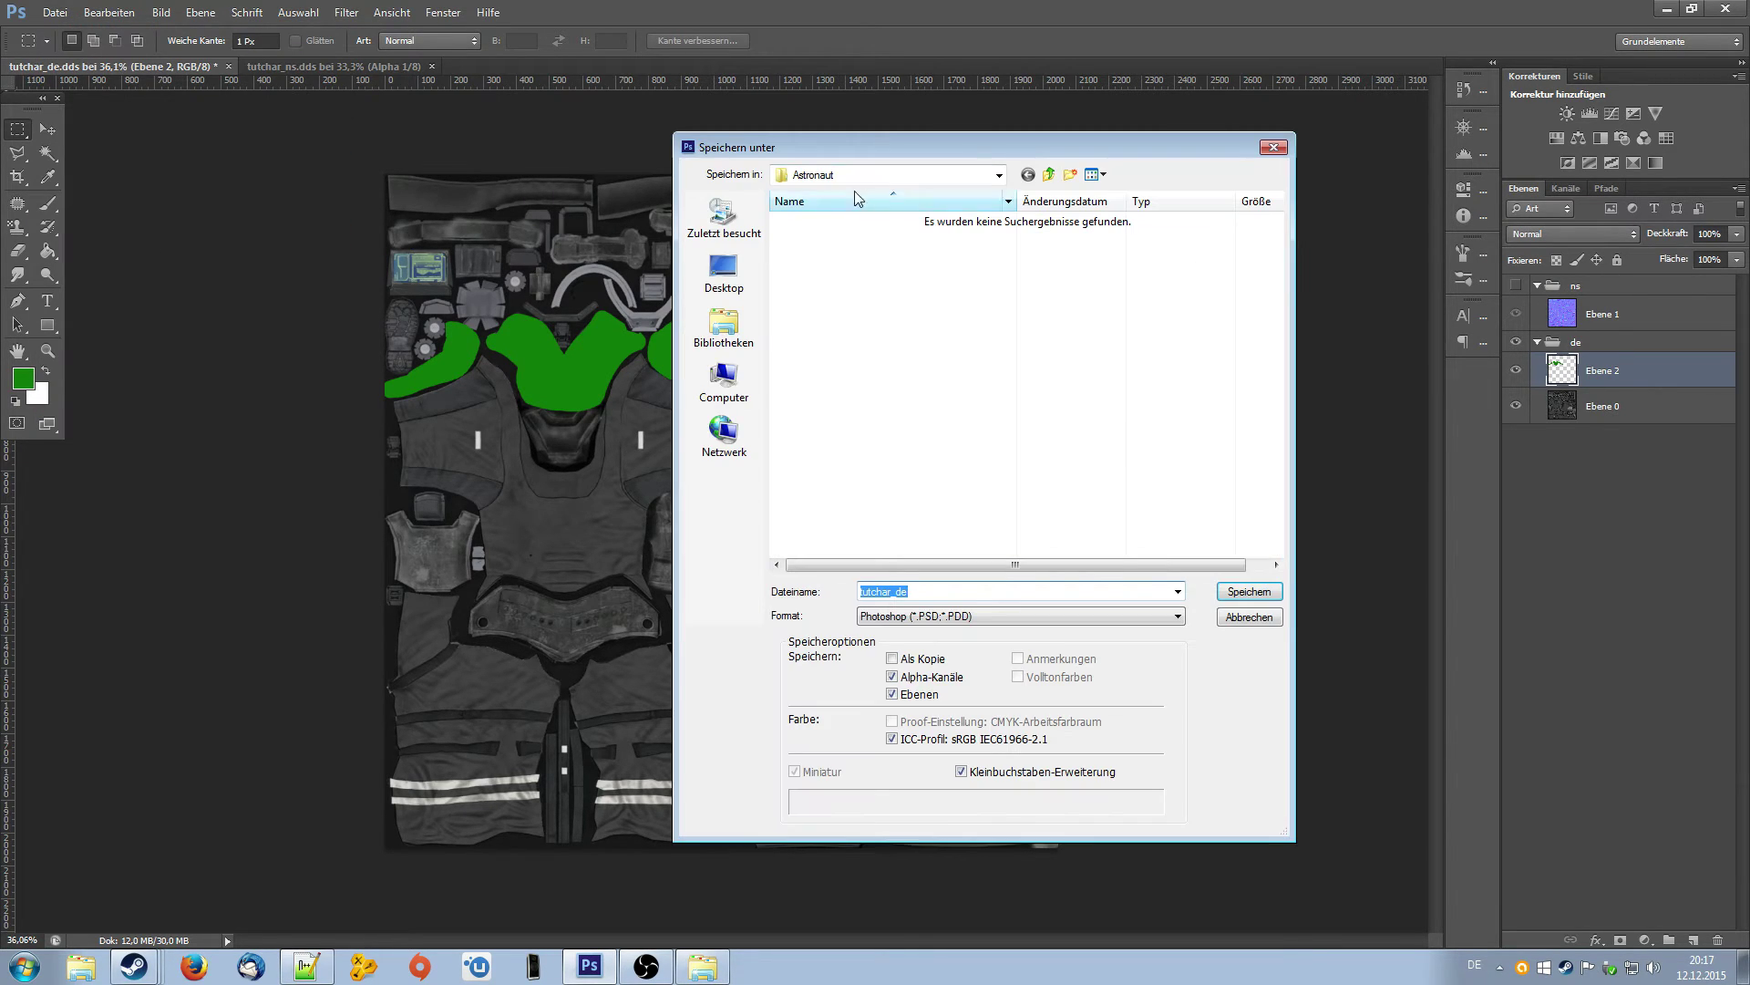
left_click(999, 176)
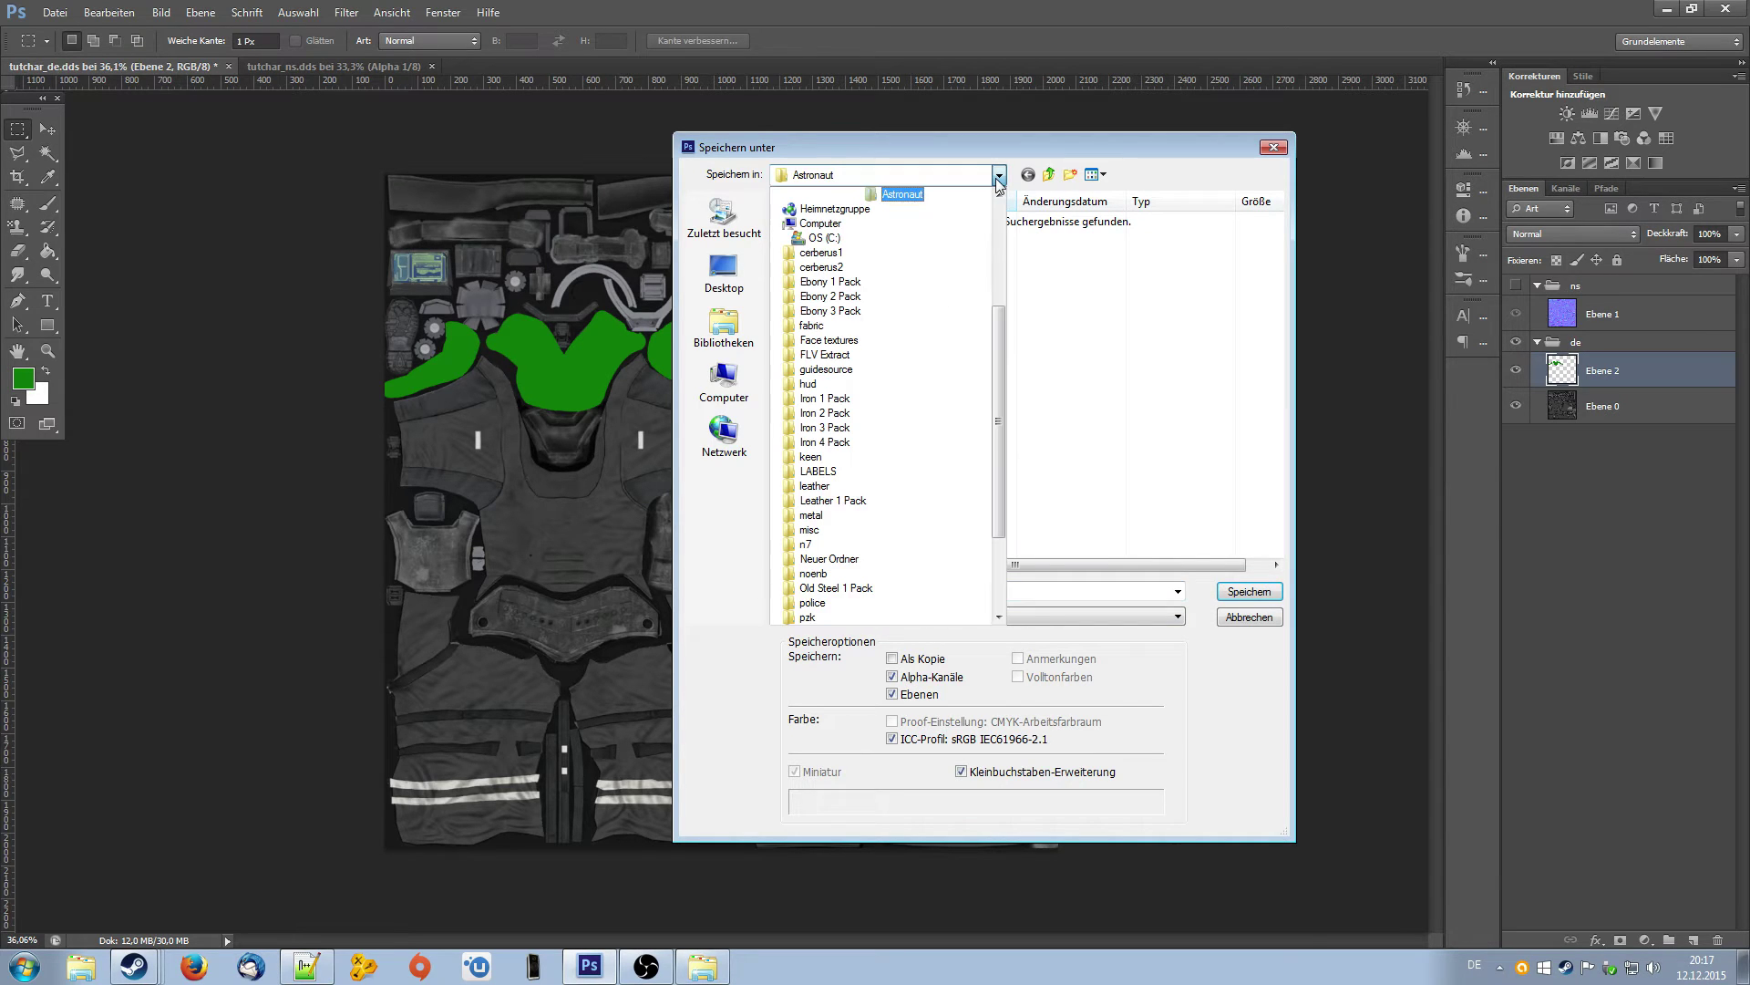
scroll(998, 310, "up", 5)
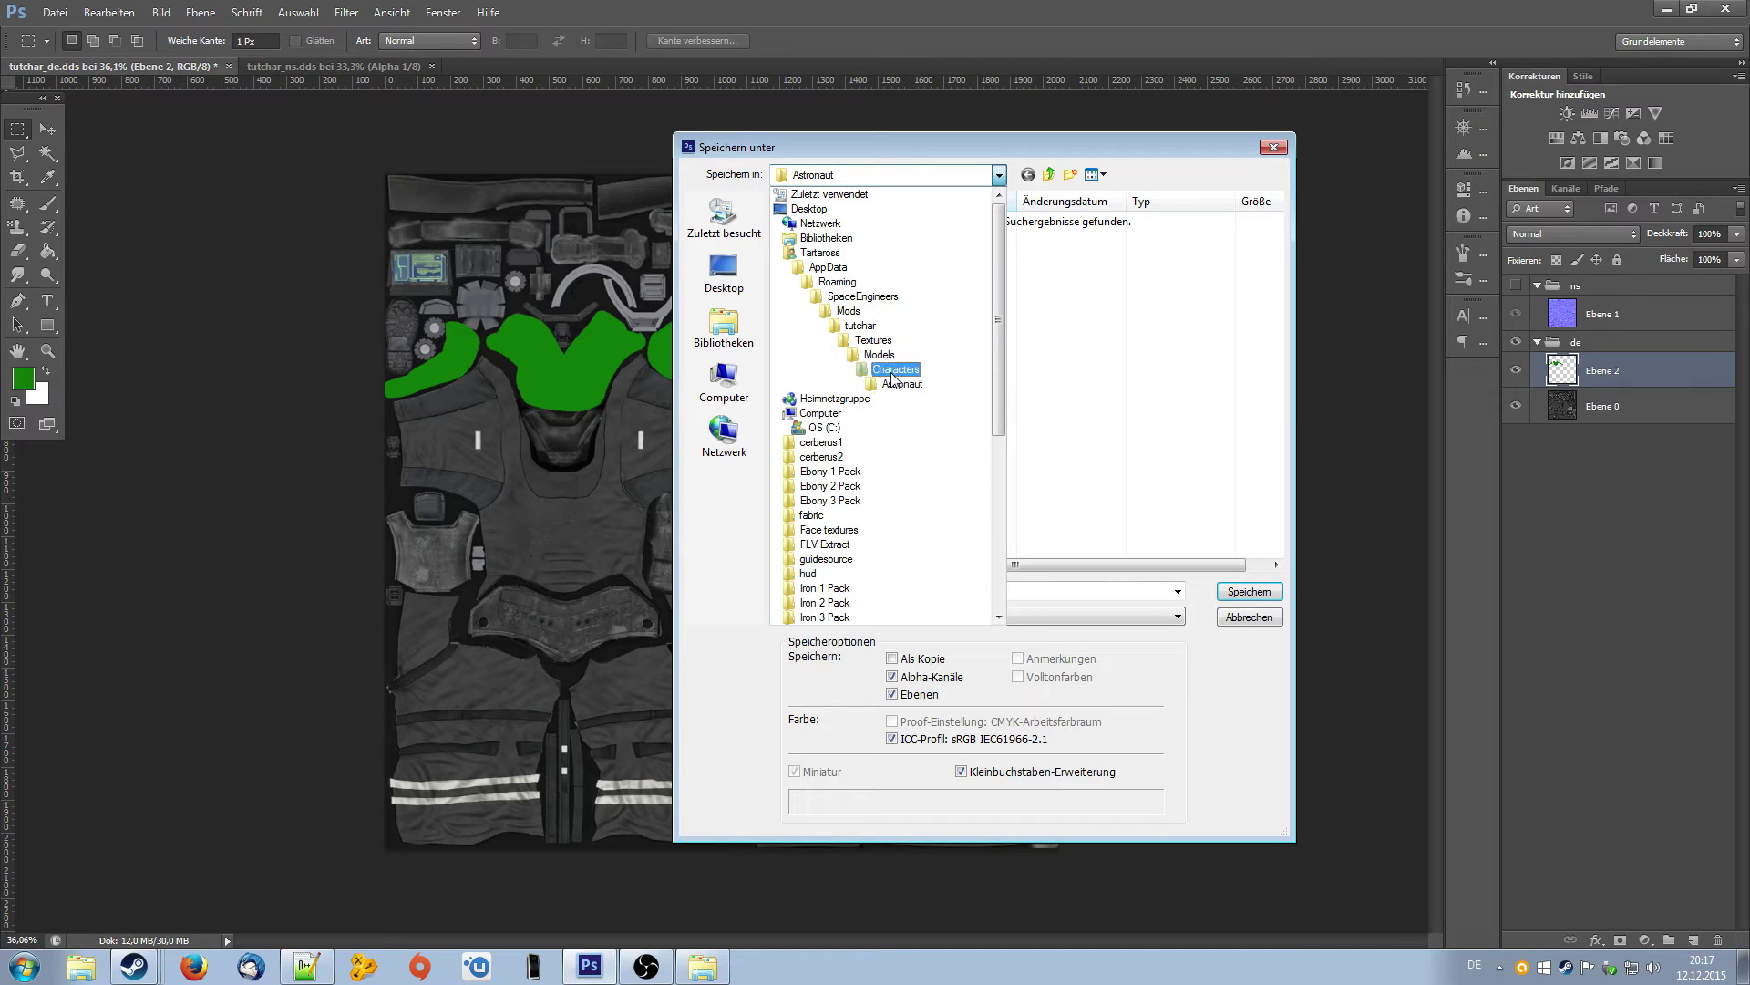
left_click(1150, 372)
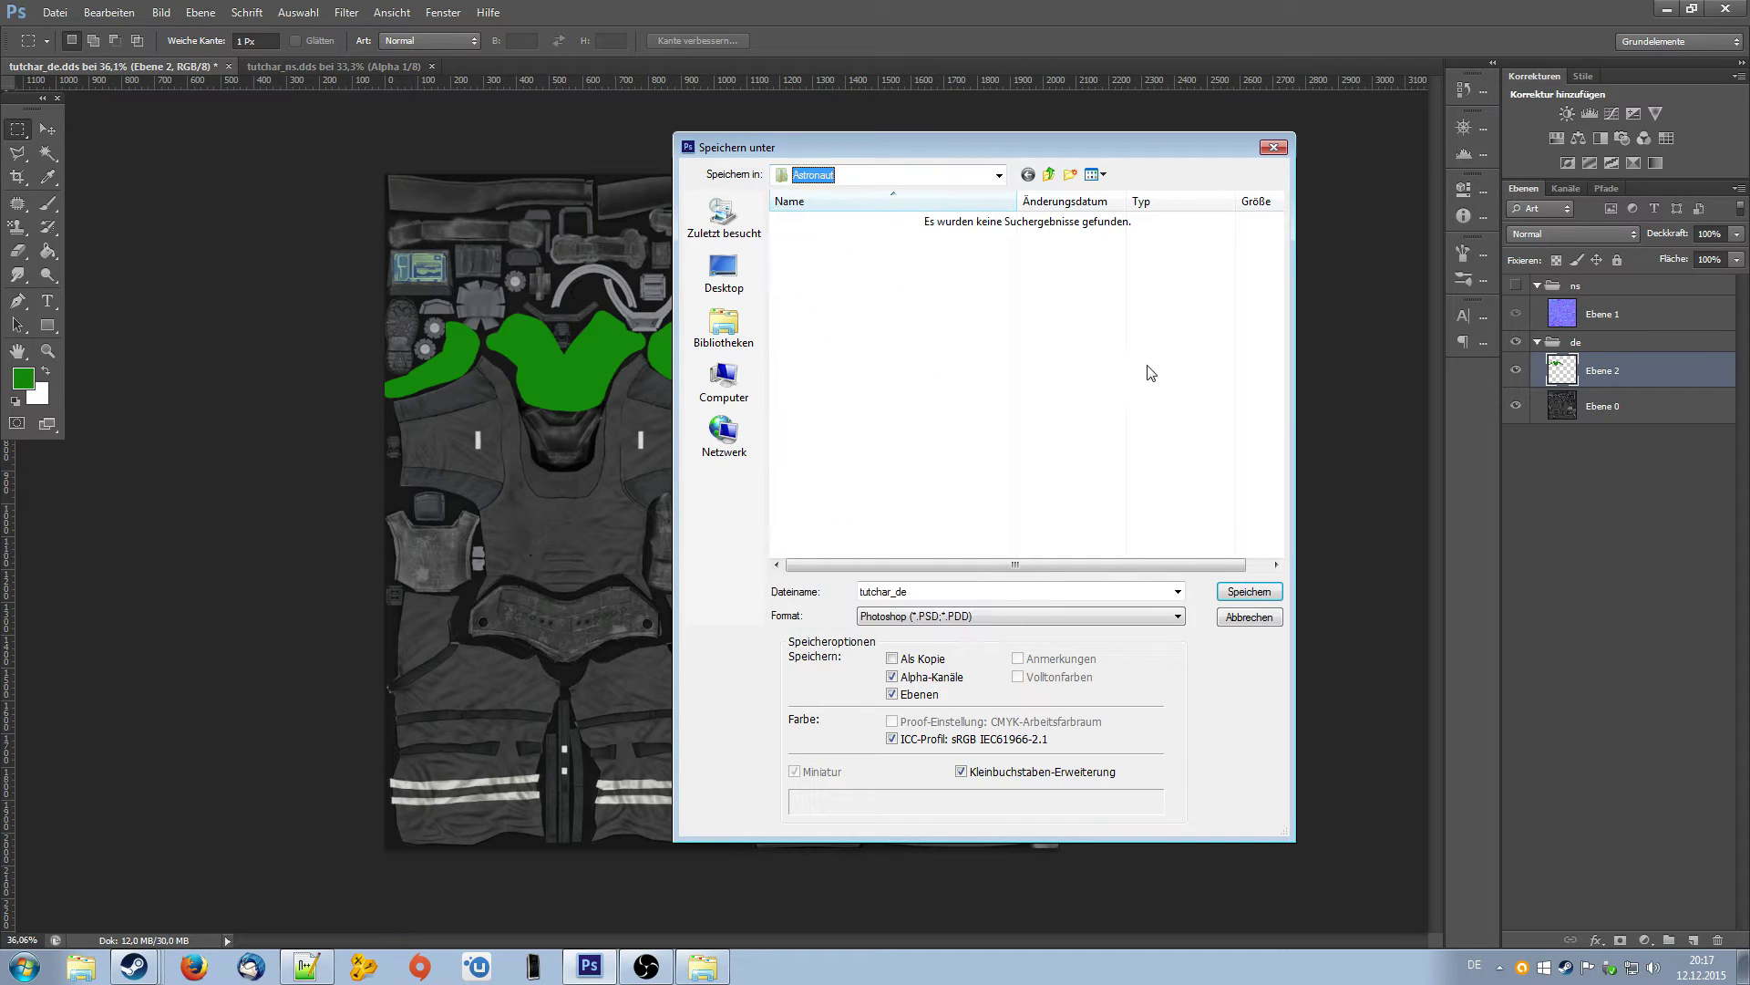
left_click(956, 590)
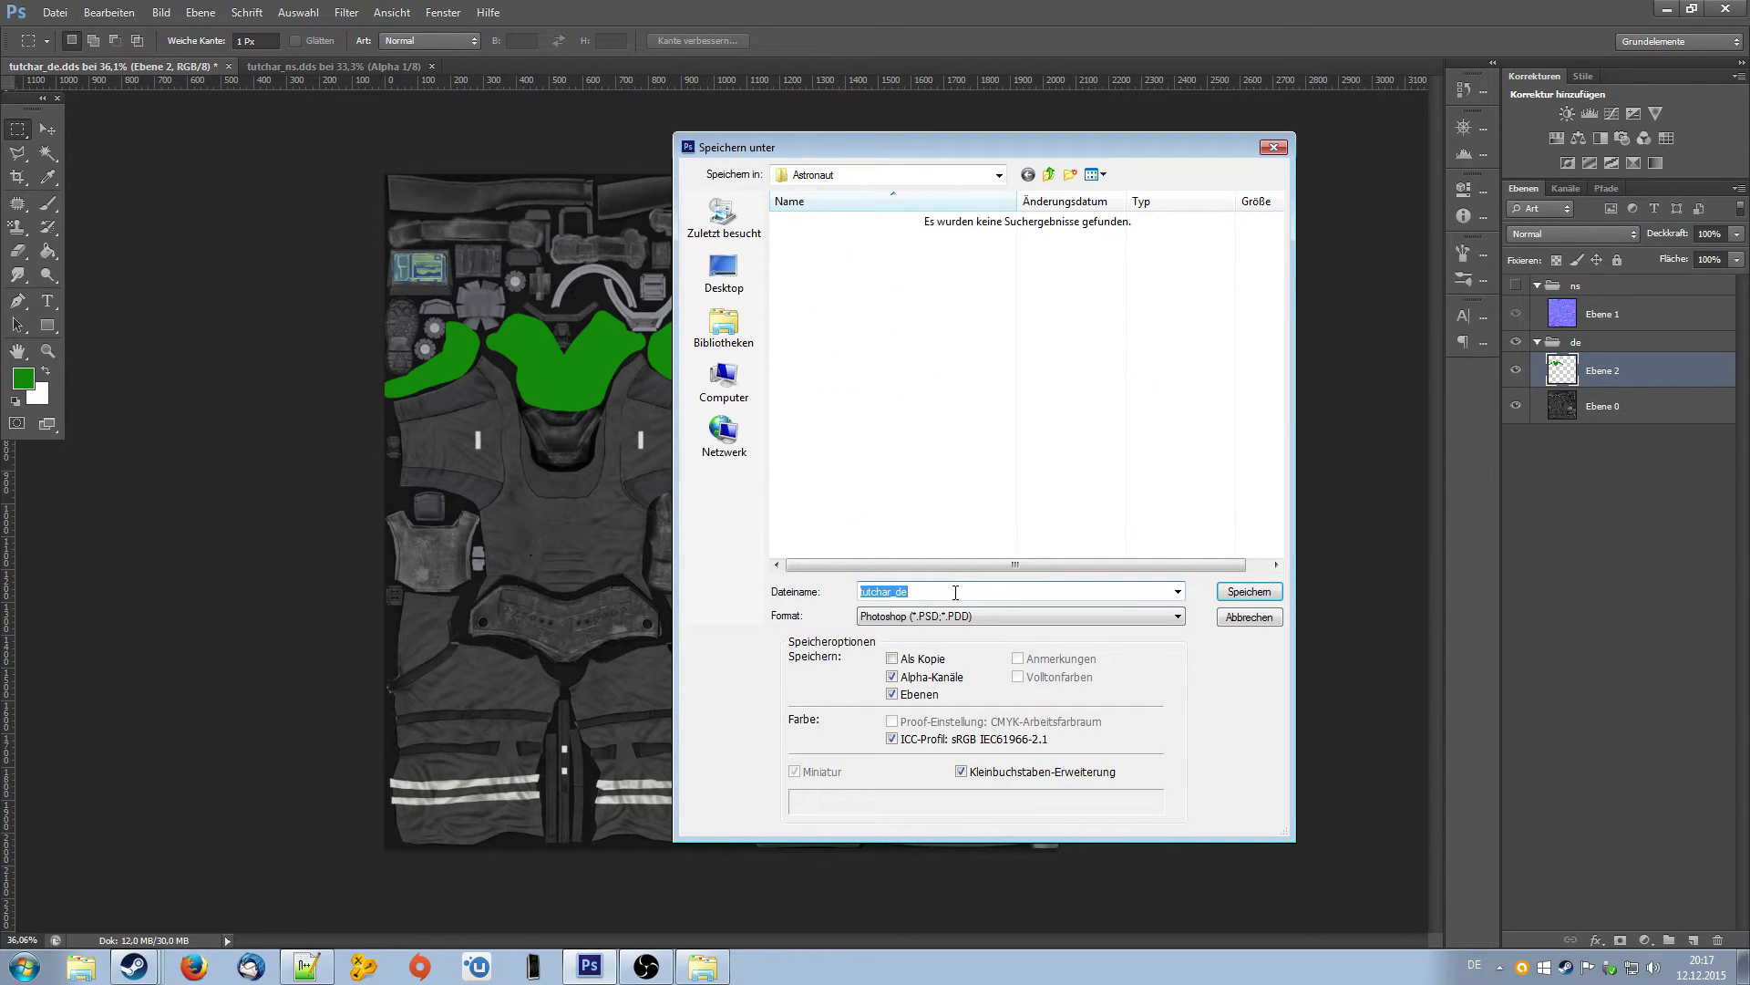
type("tut")
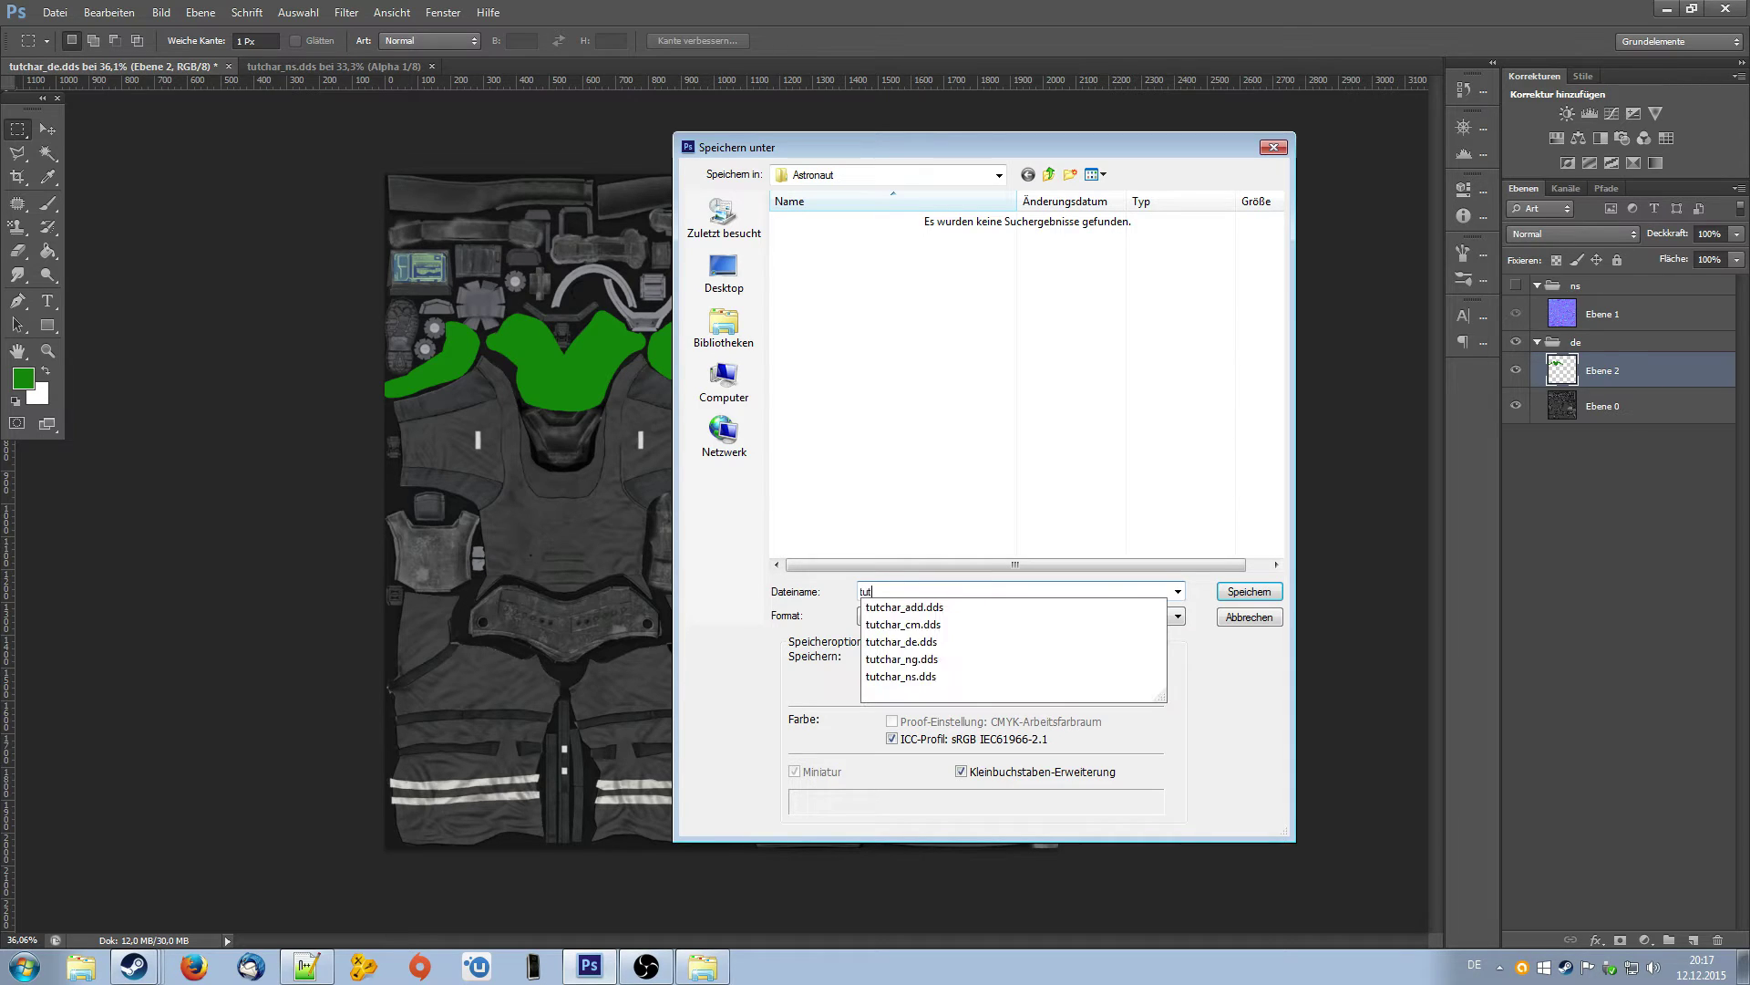
type("charsource")
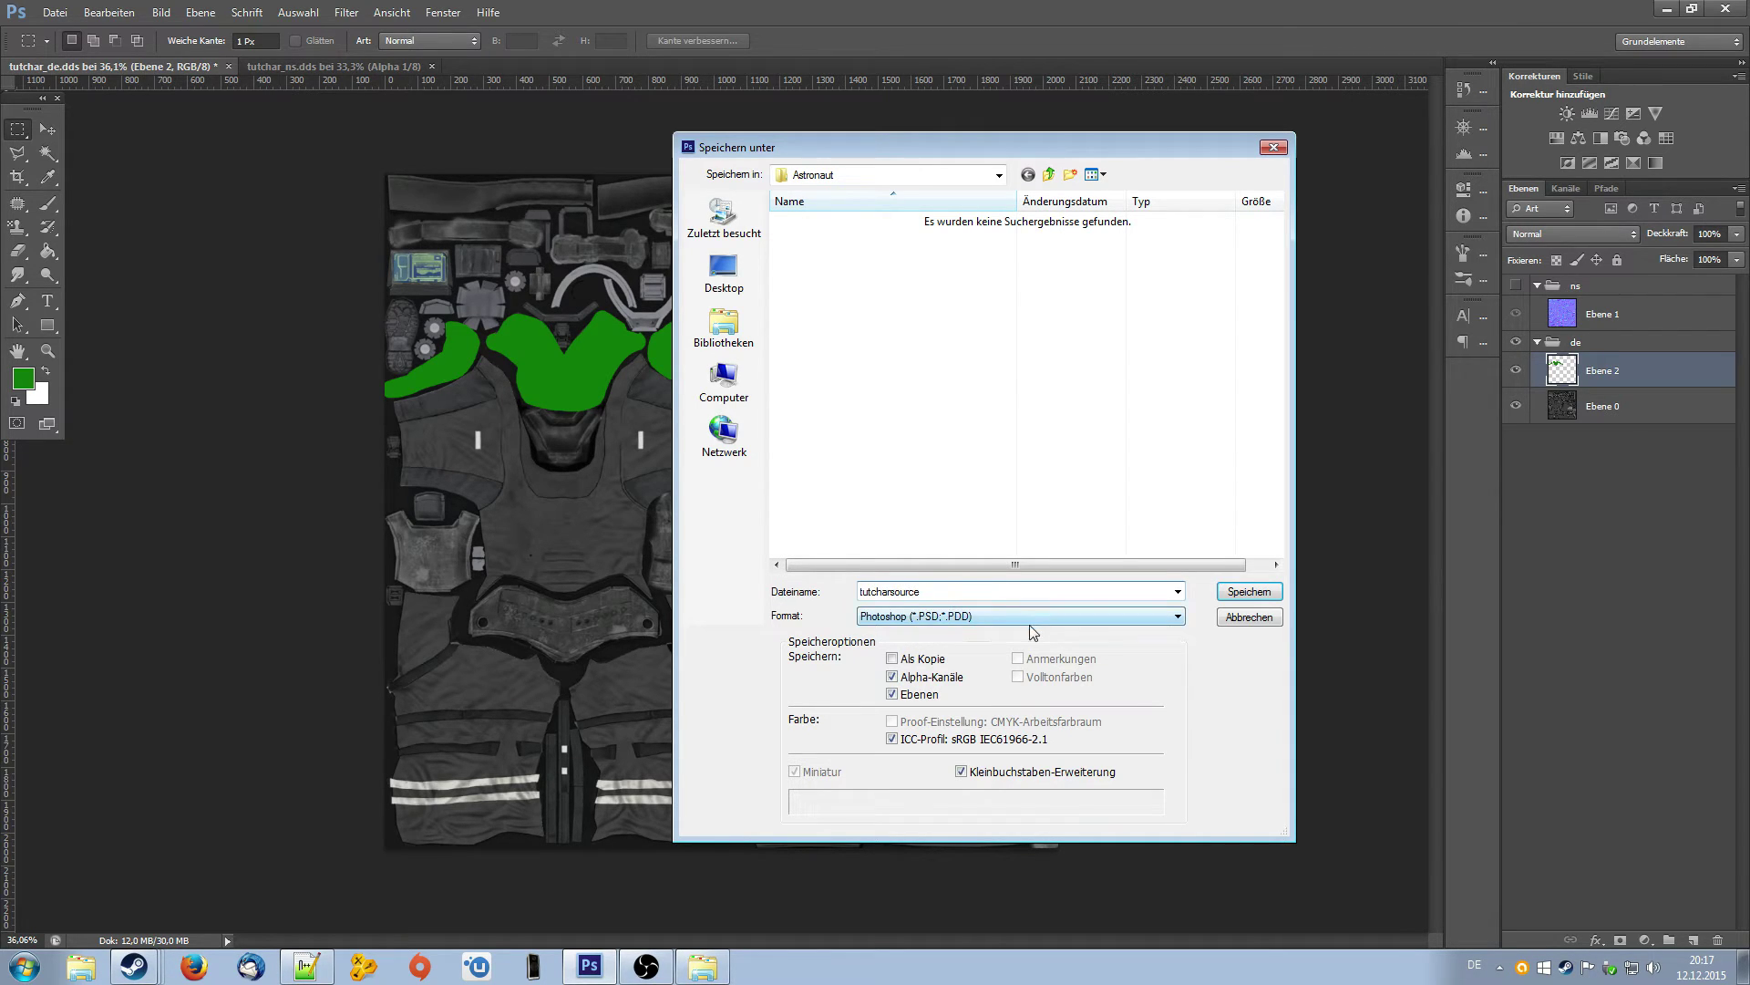
left_click(1249, 592)
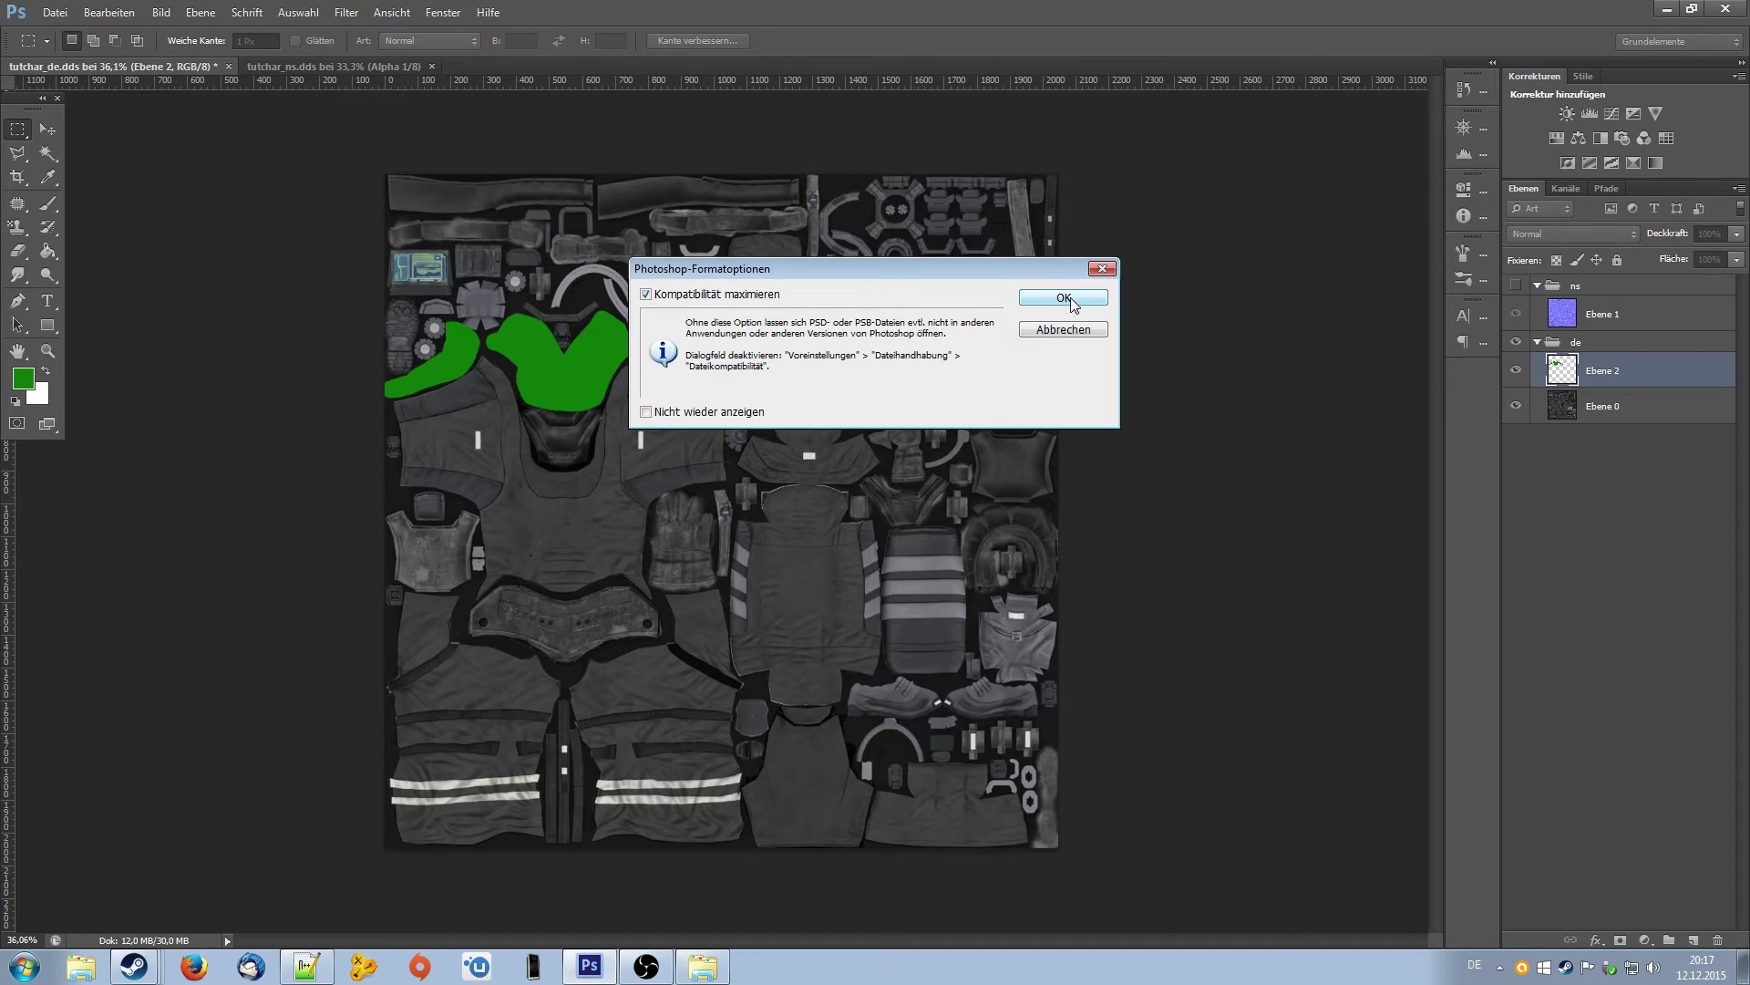
left_click(1072, 302)
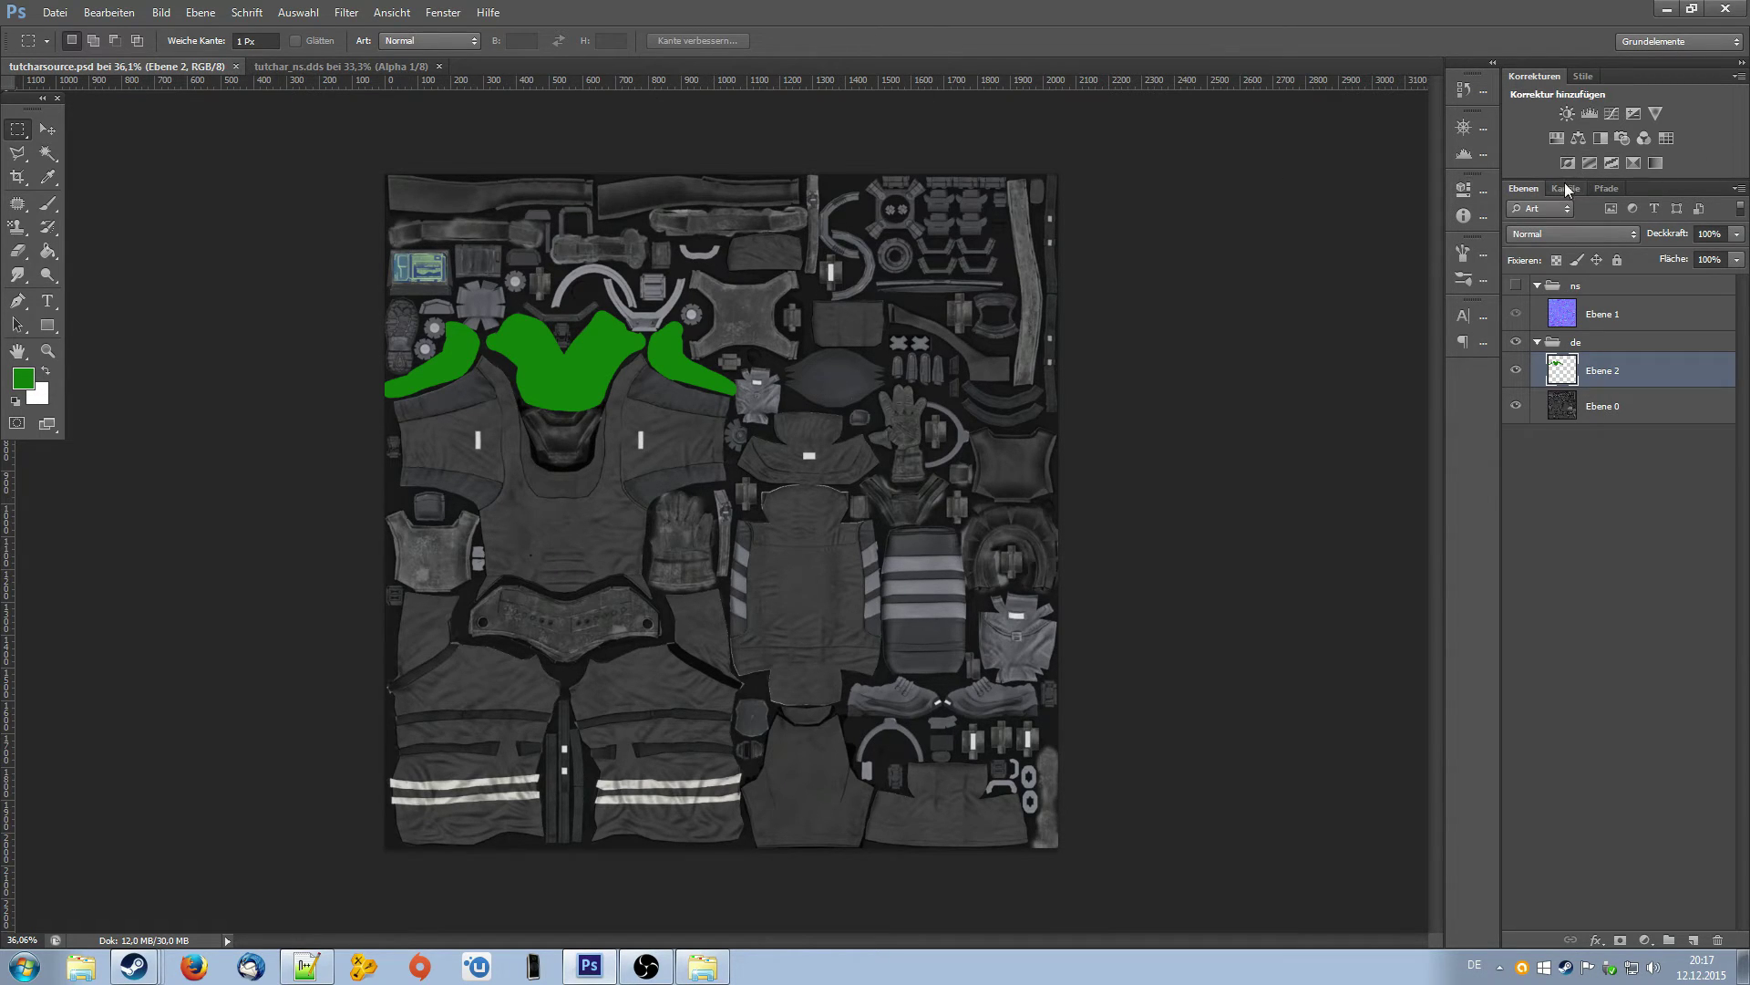
- Save a copy of the document in D3D/DDS format over the existing tutchar_de.dds, keeping the alpha channels
left_click(55, 12)
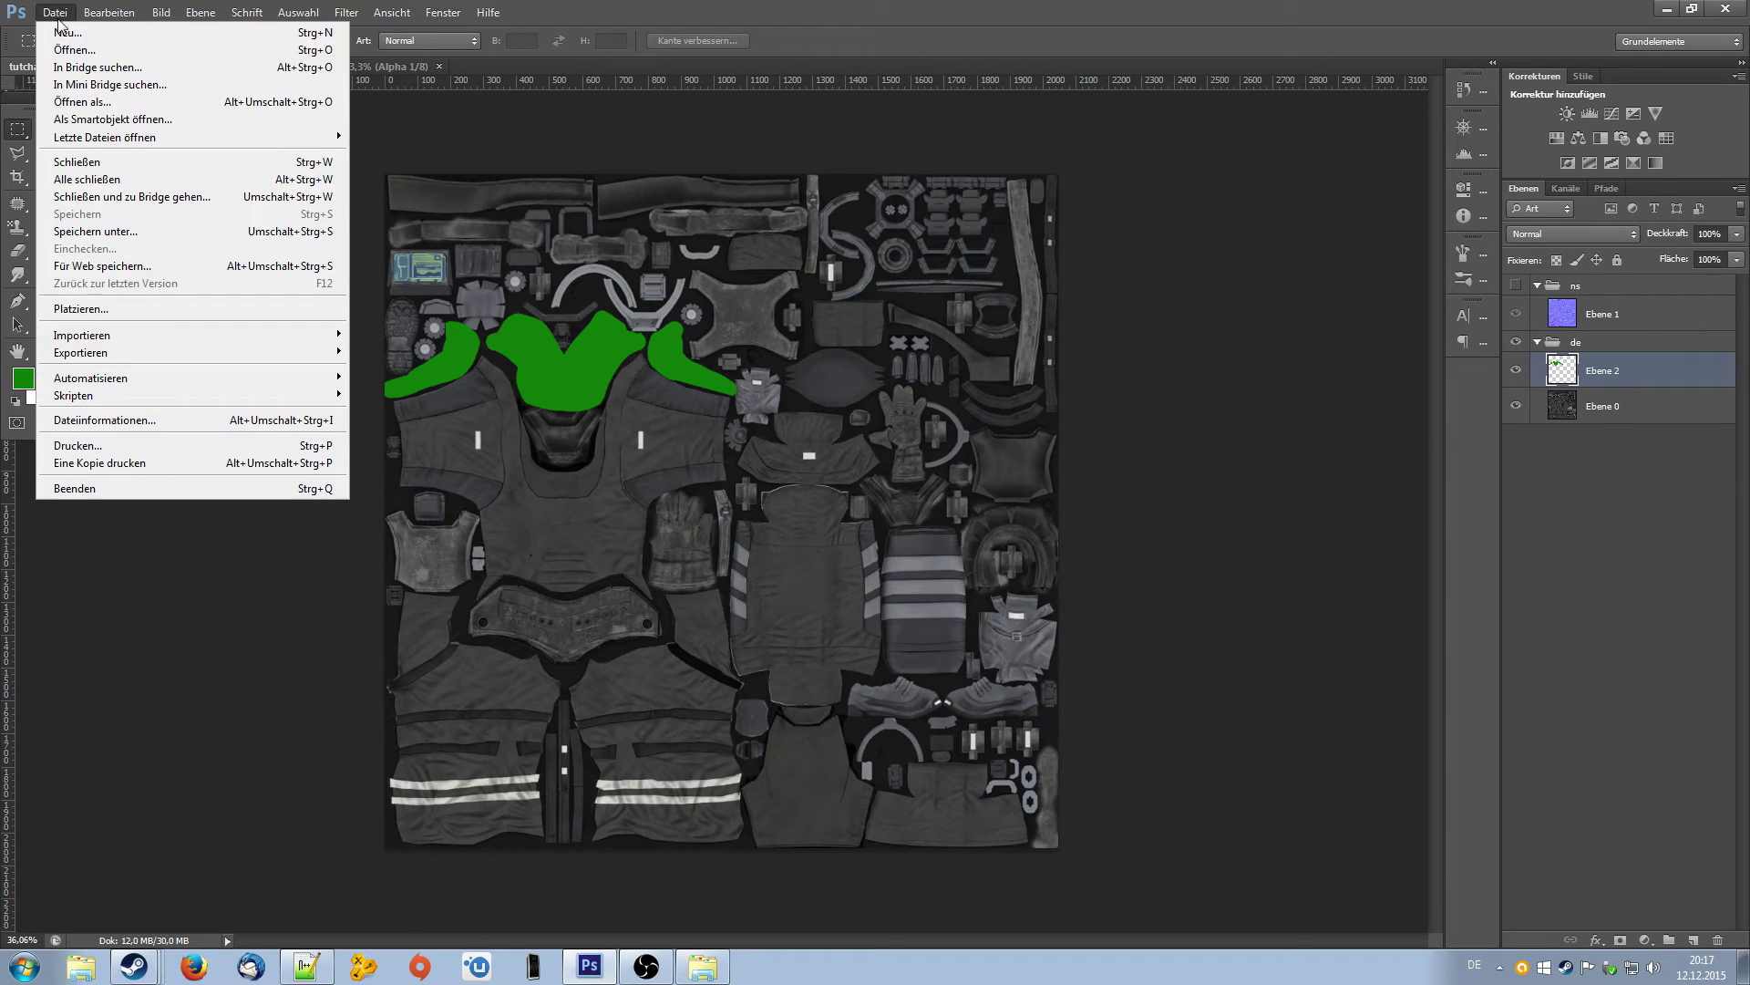
left_click(131, 232)
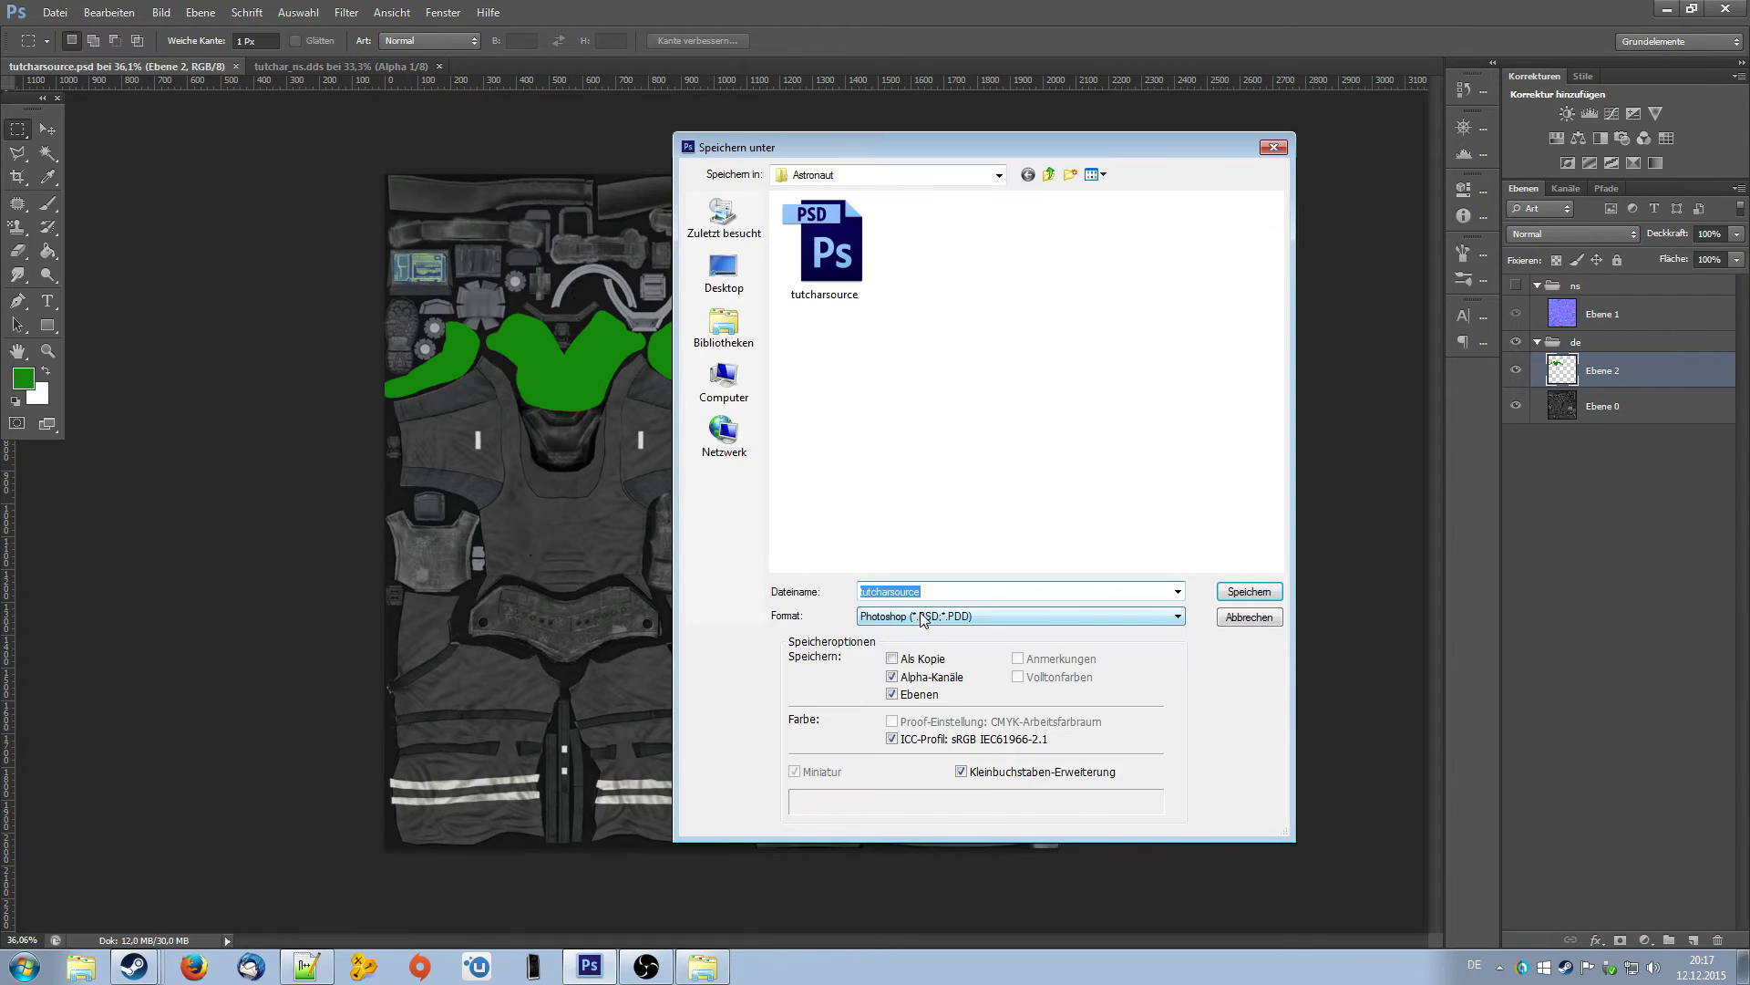
left_click(921, 616)
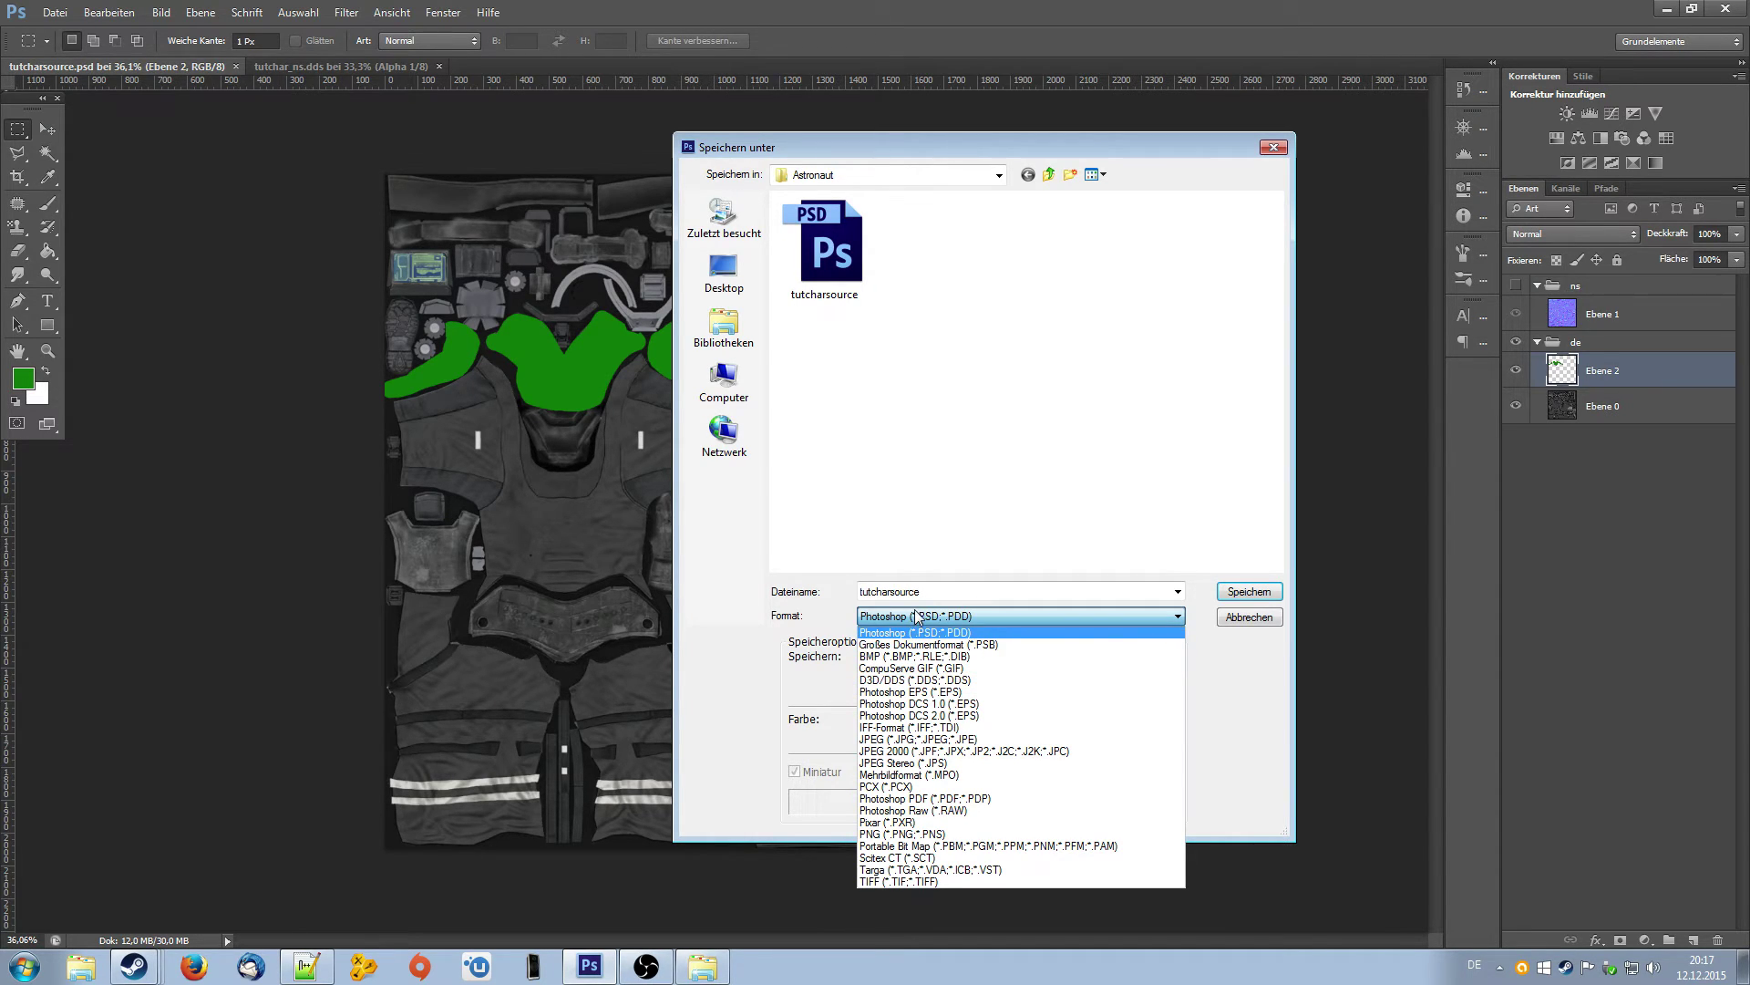
left_click(883, 681)
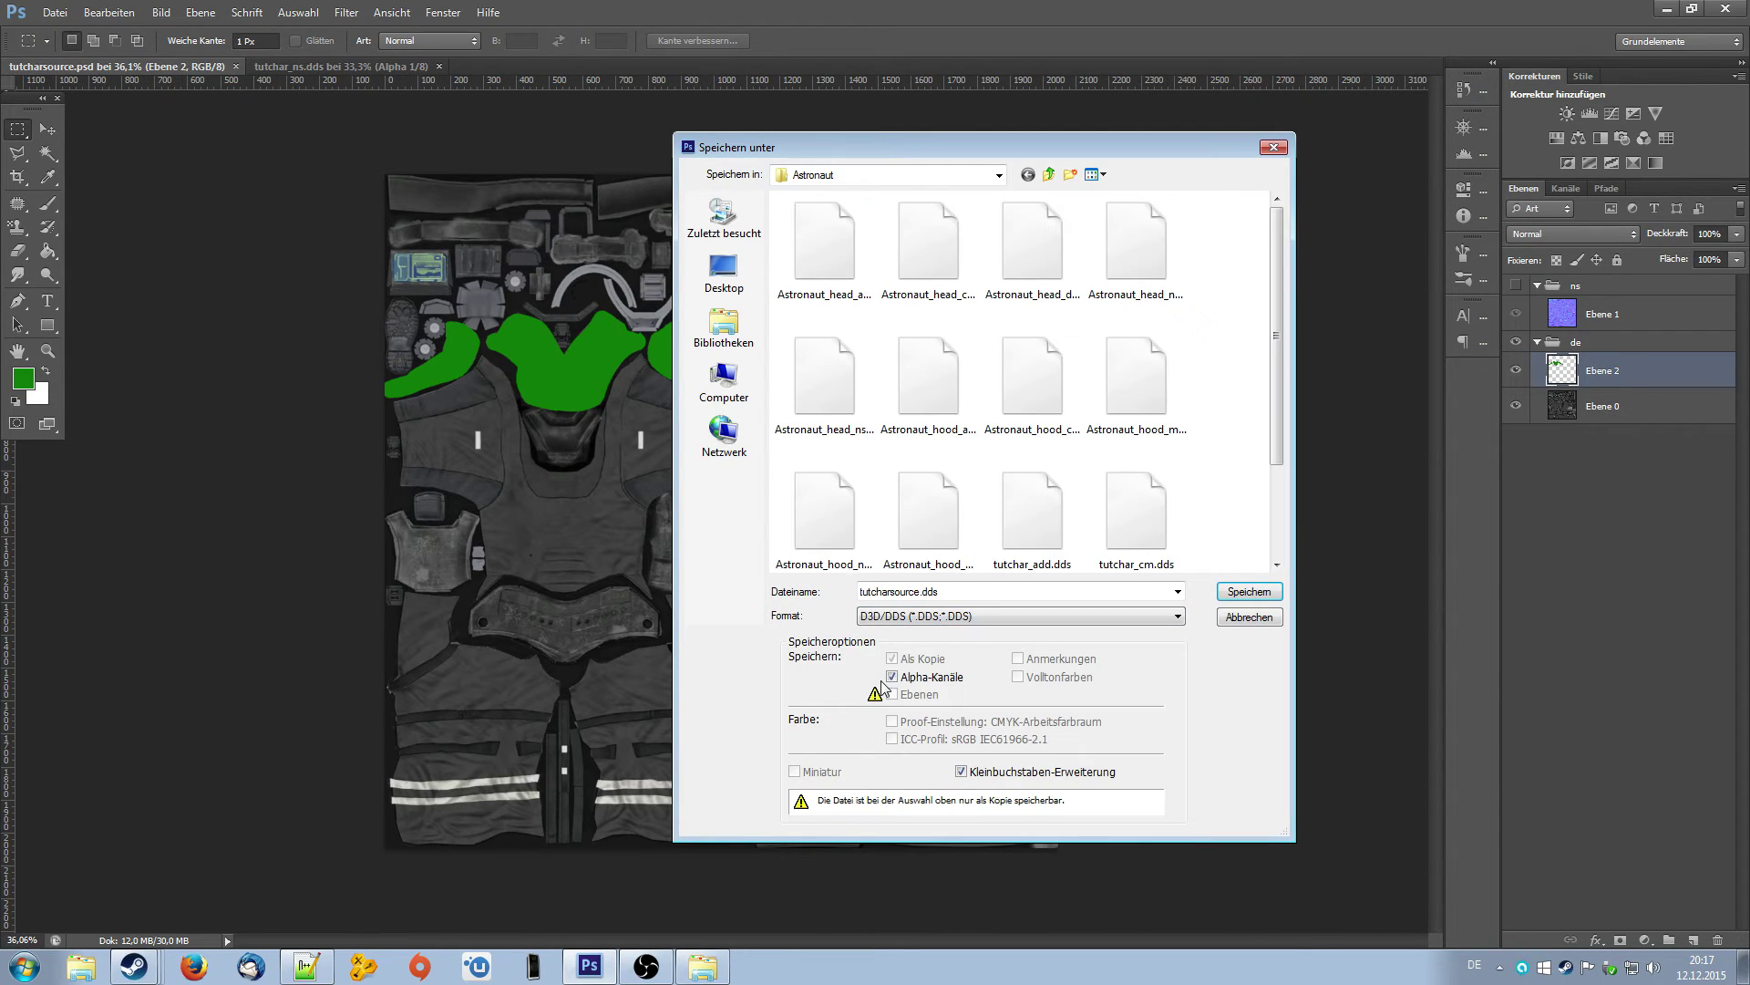
left_click_drag(1278, 331, 1269, 445)
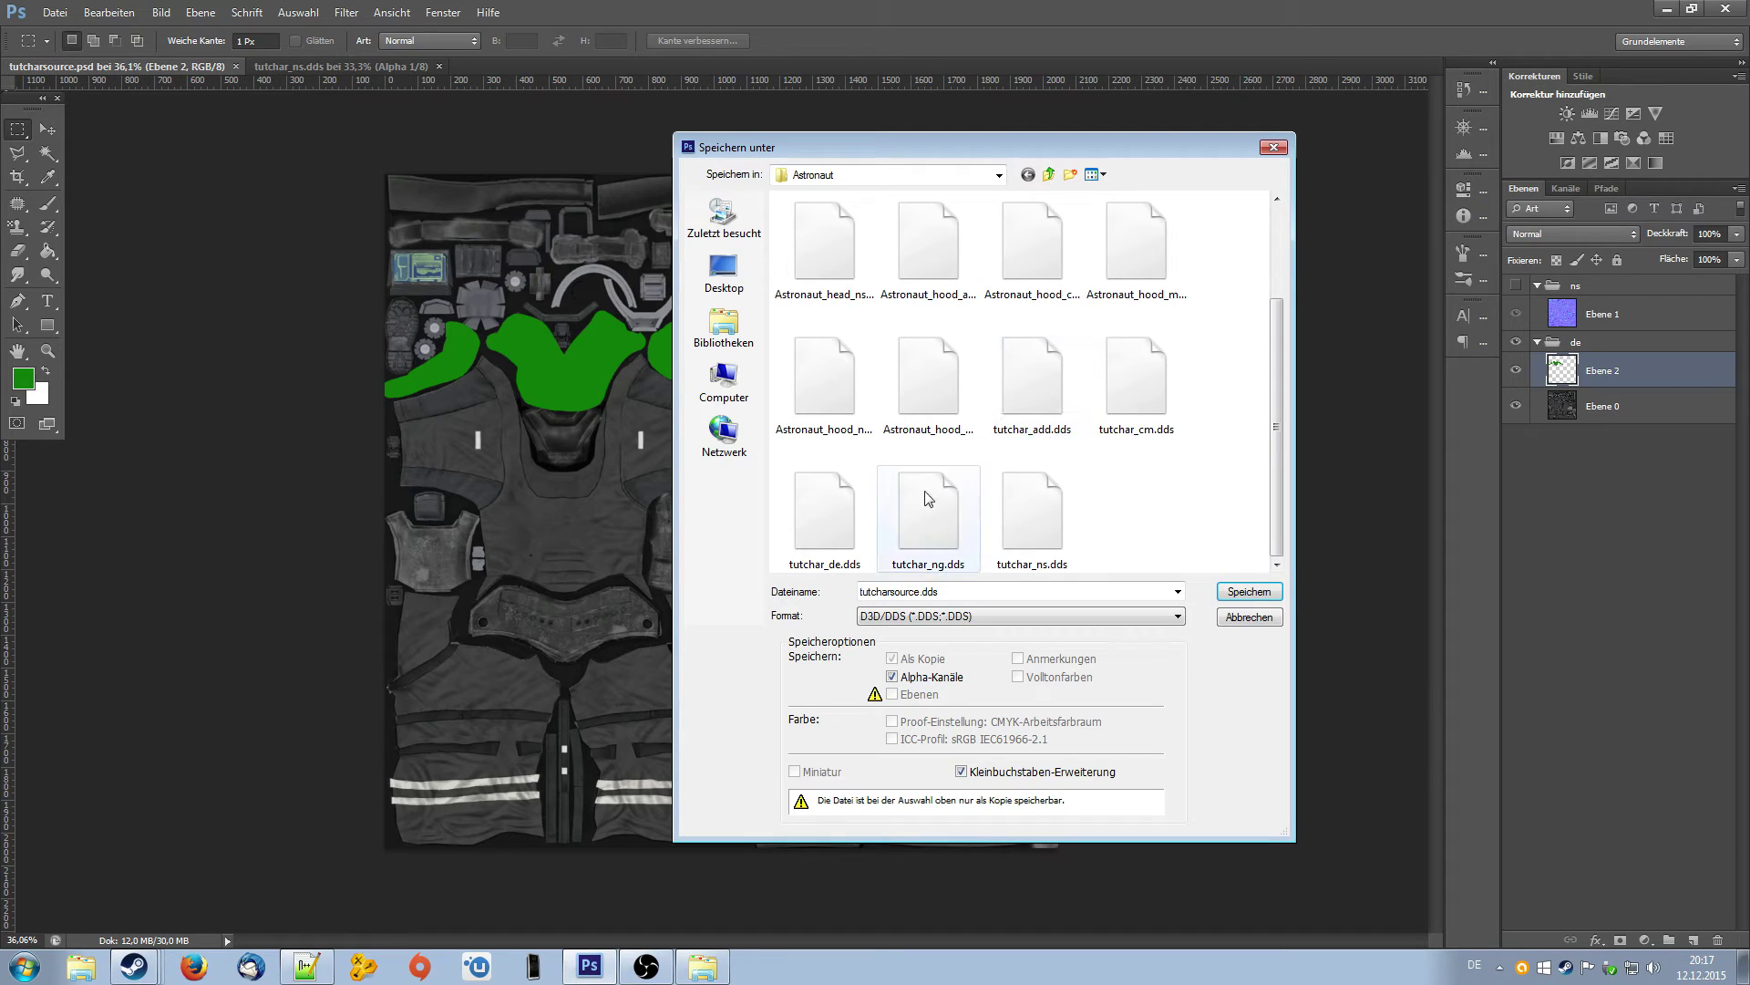
left_click(839, 529)
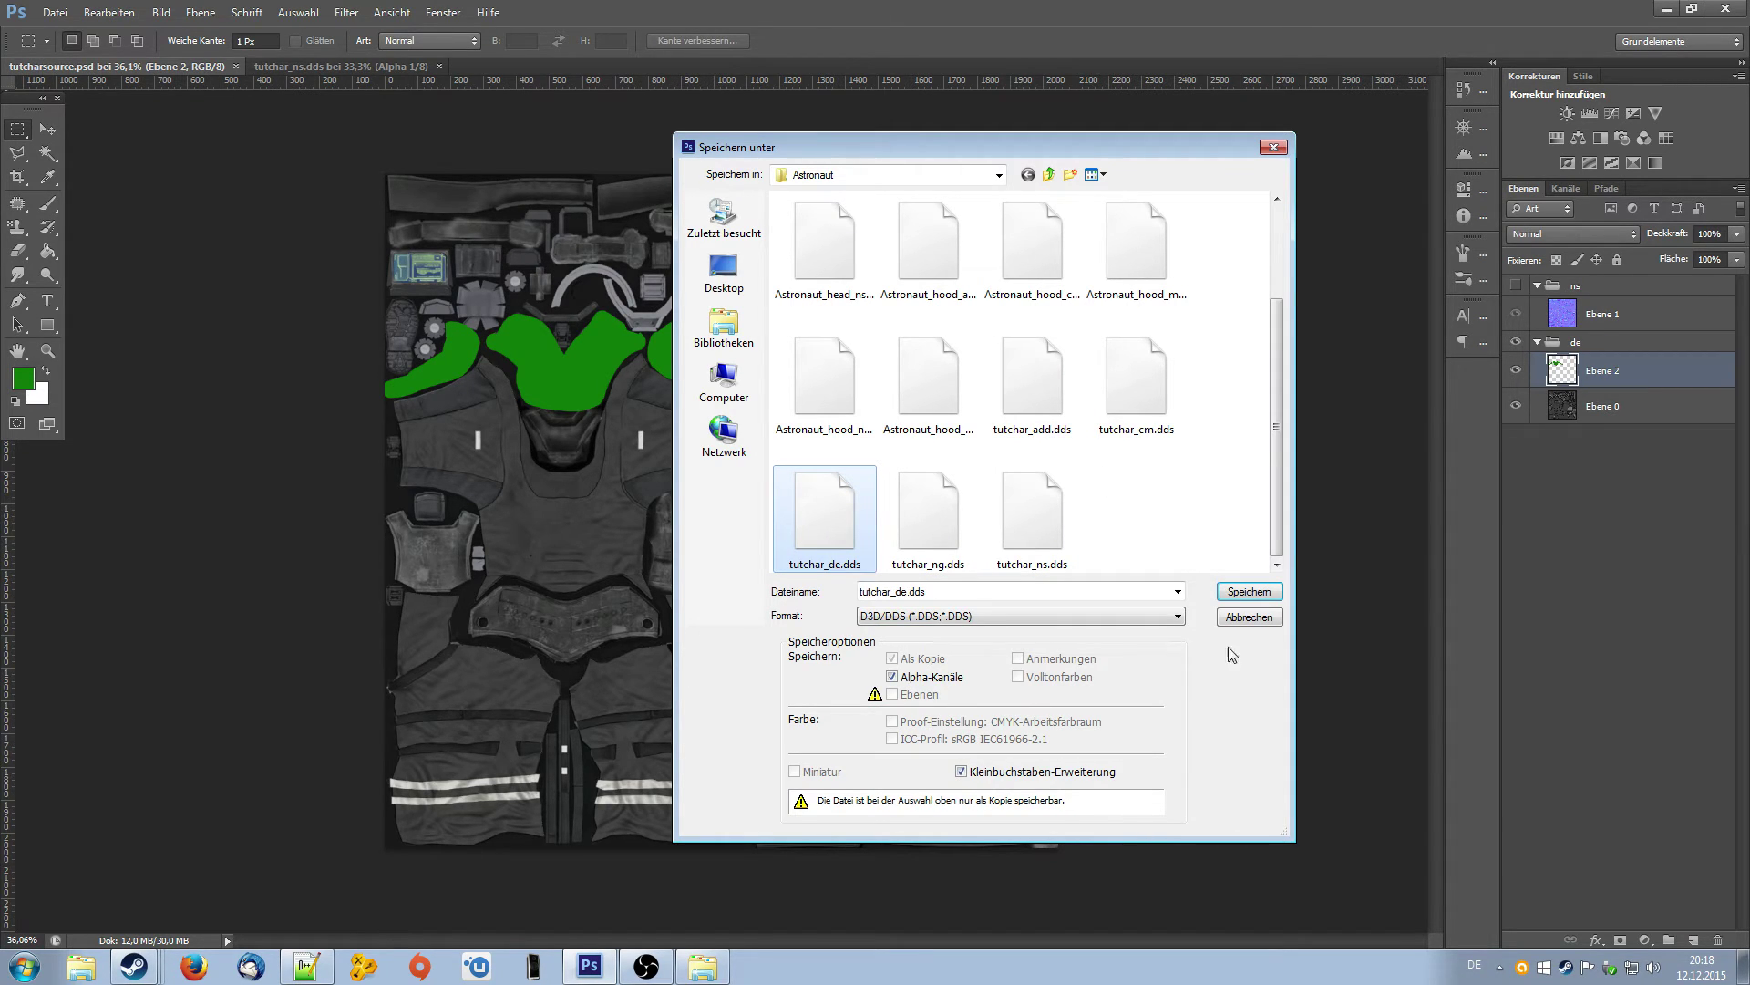
left_click(1254, 592)
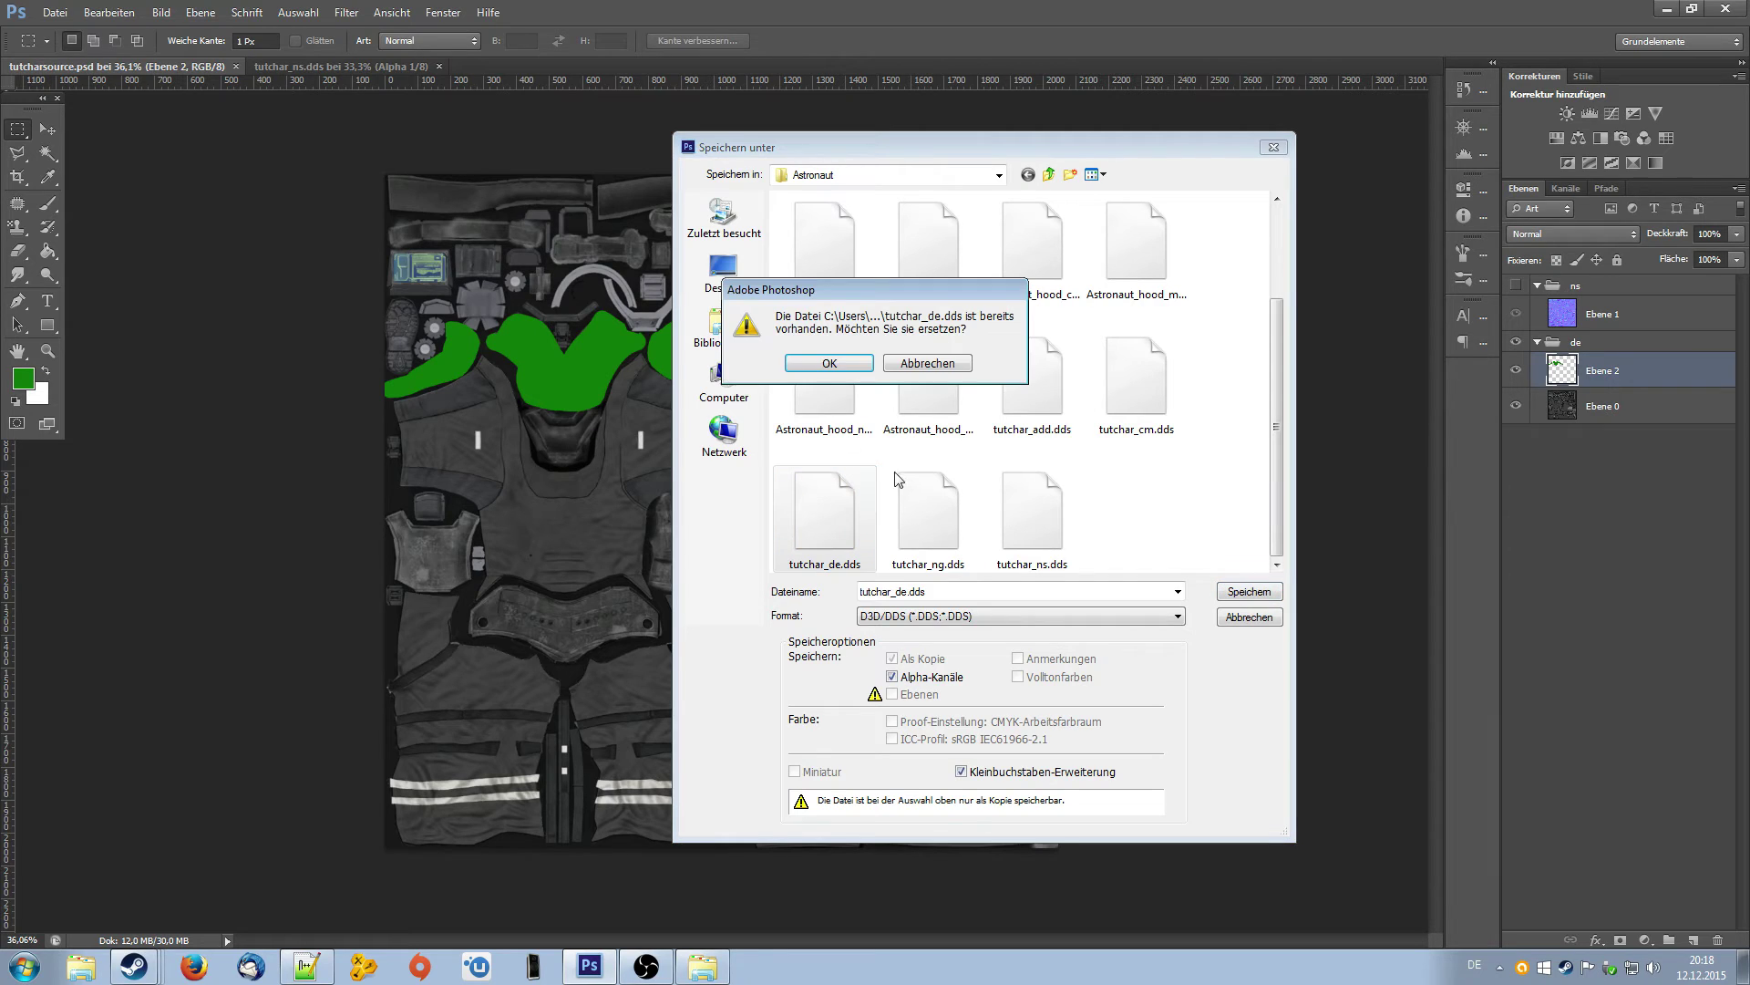
left_click(832, 368)
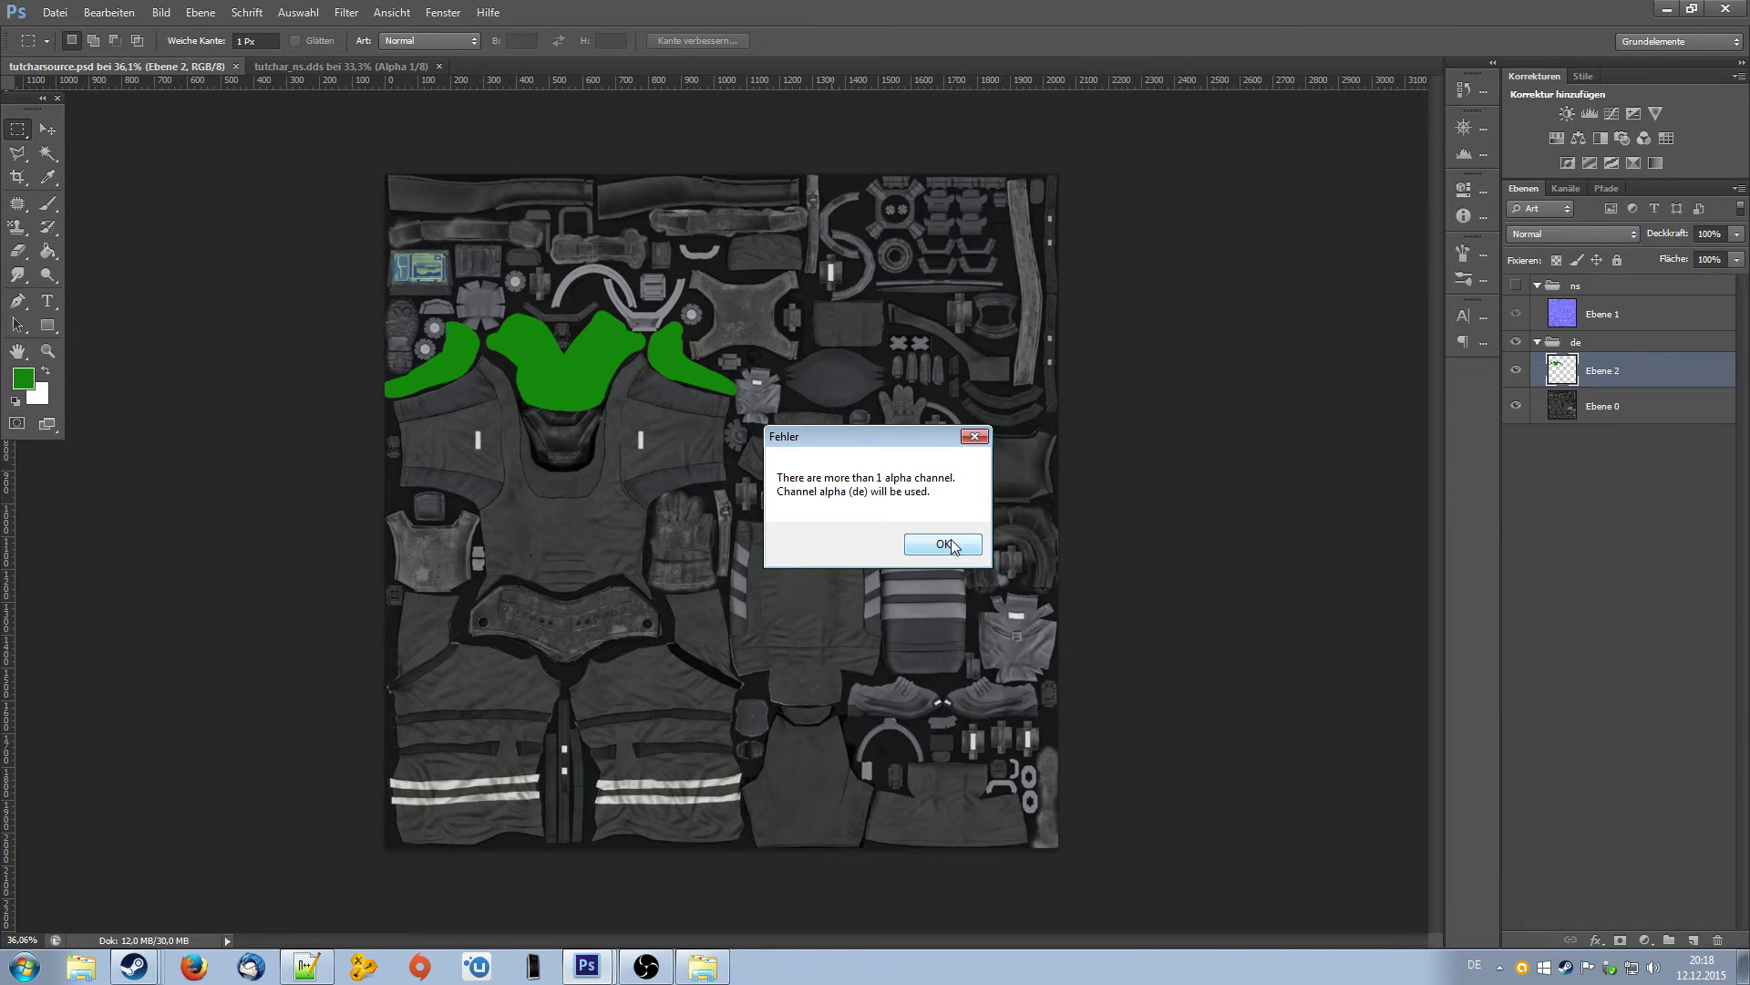
- Accept the de alpha channel and export the DDS as a DXT5 ARGB 2D texture with interpolated alpha and generated MIP maps
left_click(948, 545)
left_click_drag(907, 219, 1000, 216)
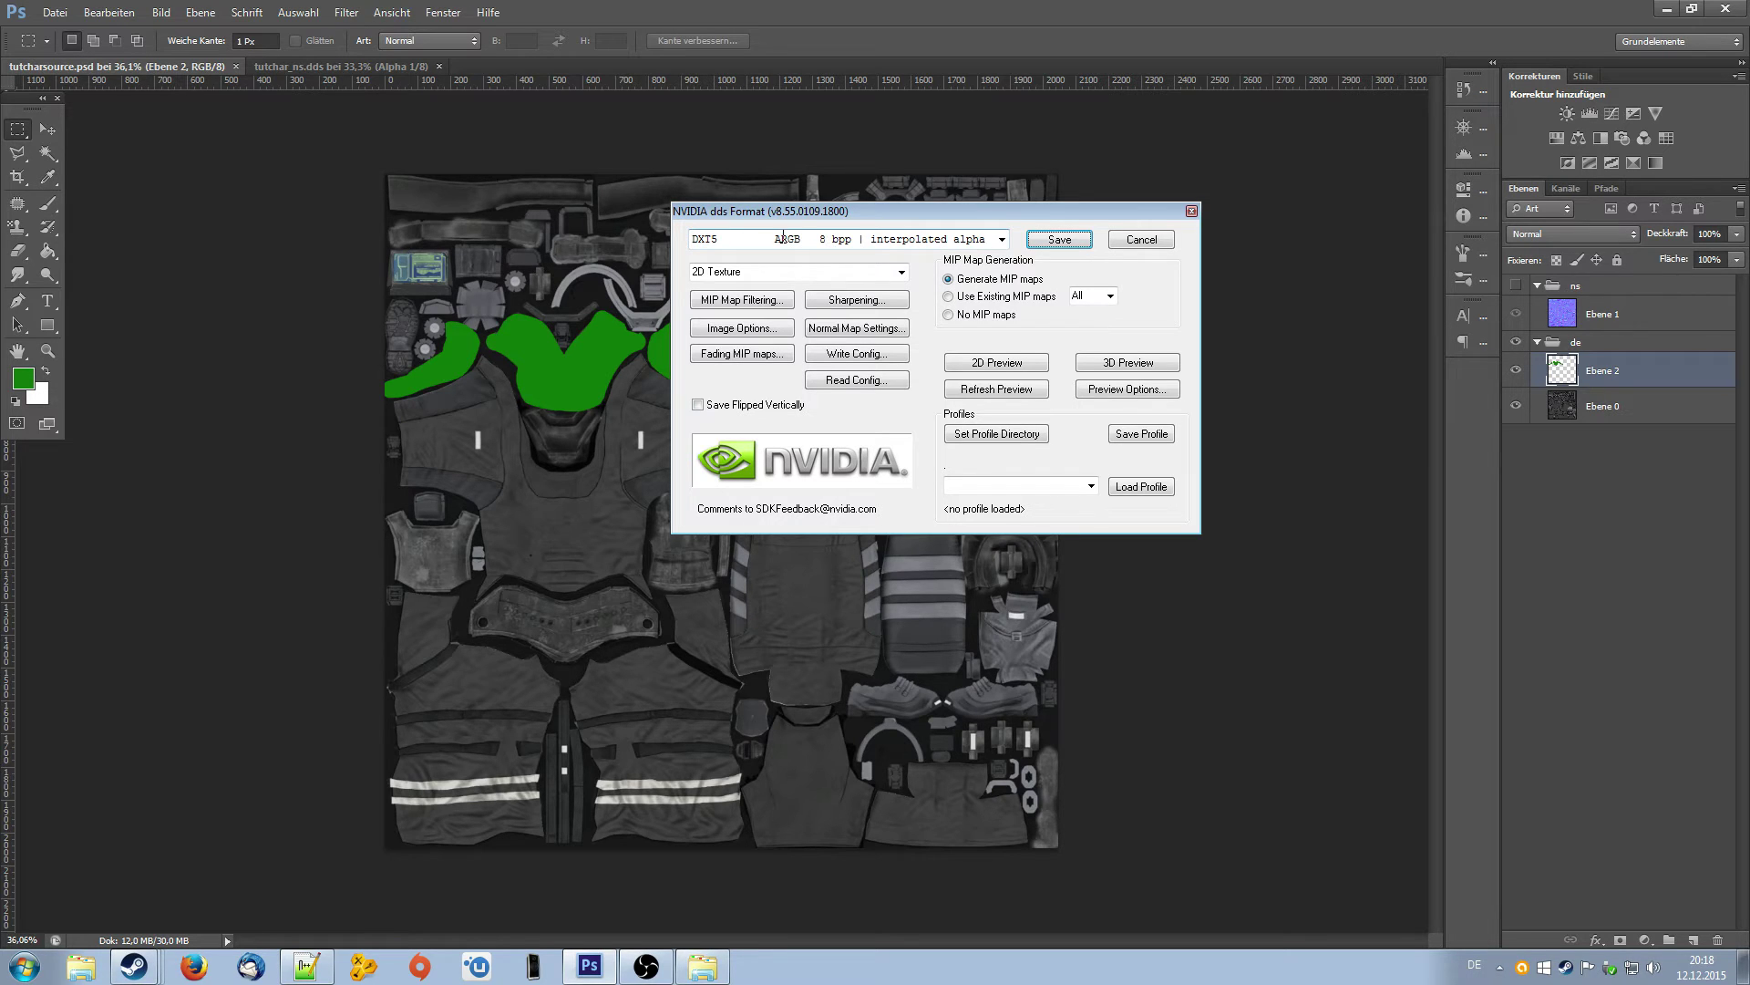
left_click(1074, 242)
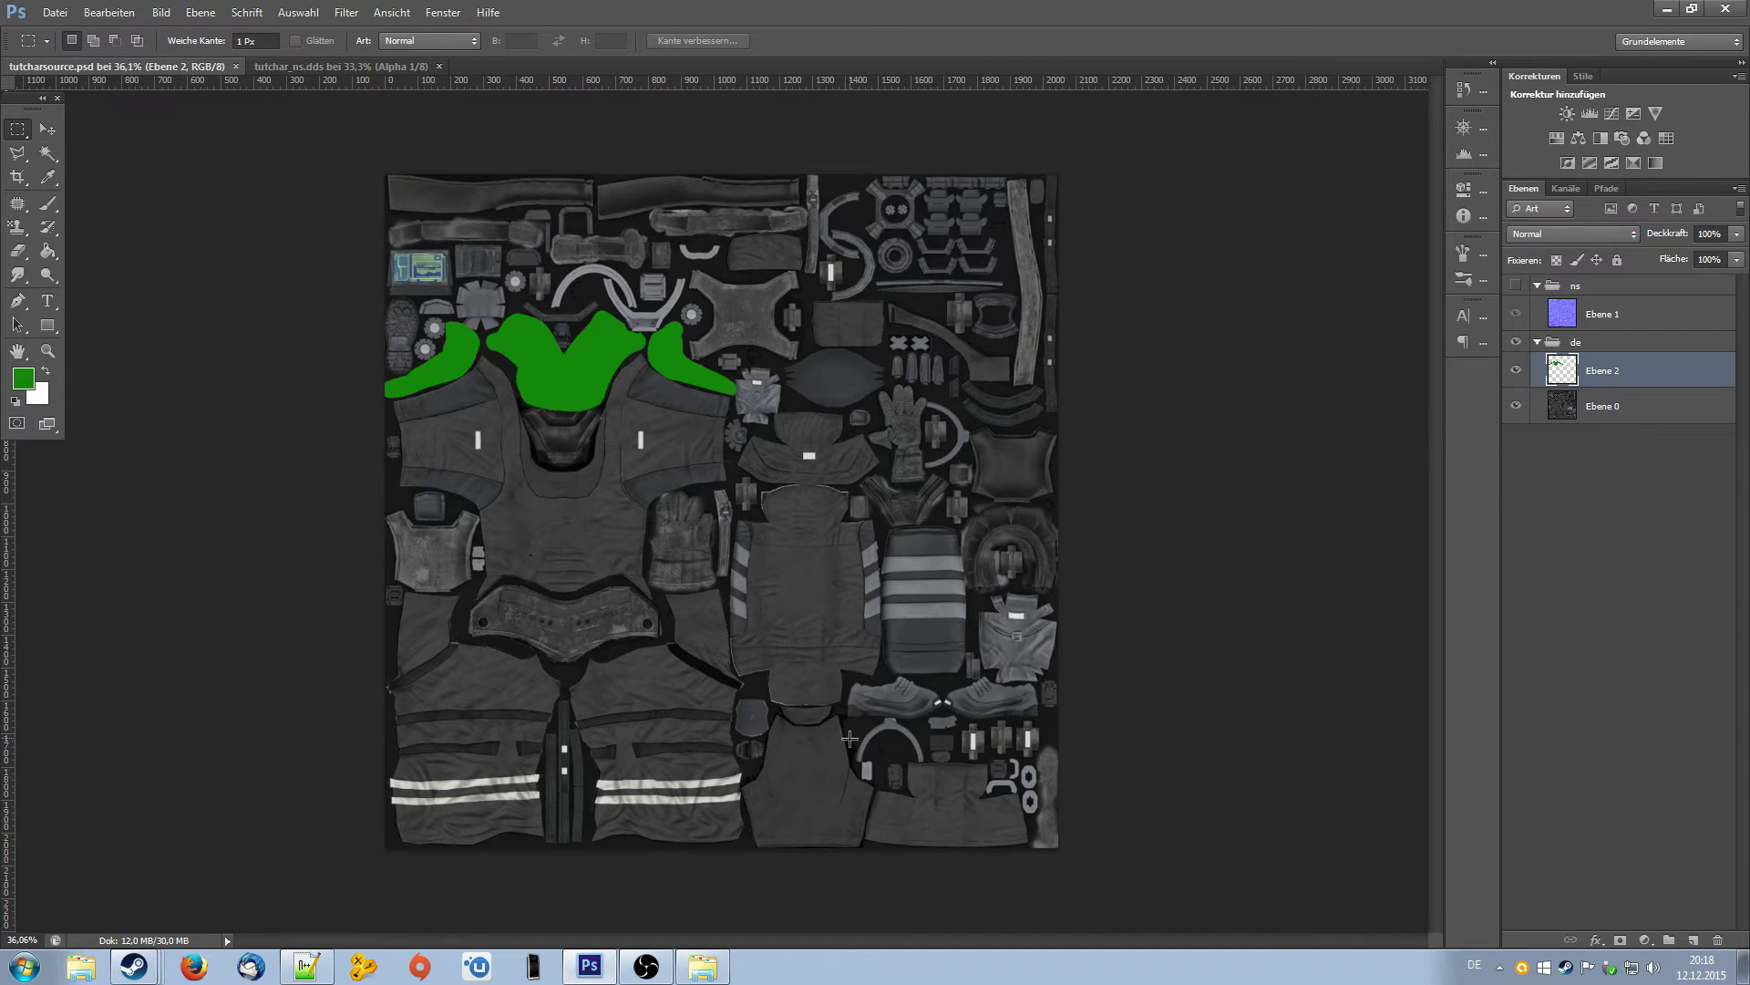
- Switch to Space Engineers and open the settings of the saved tutchar world for editing
left_click(1665, 9)
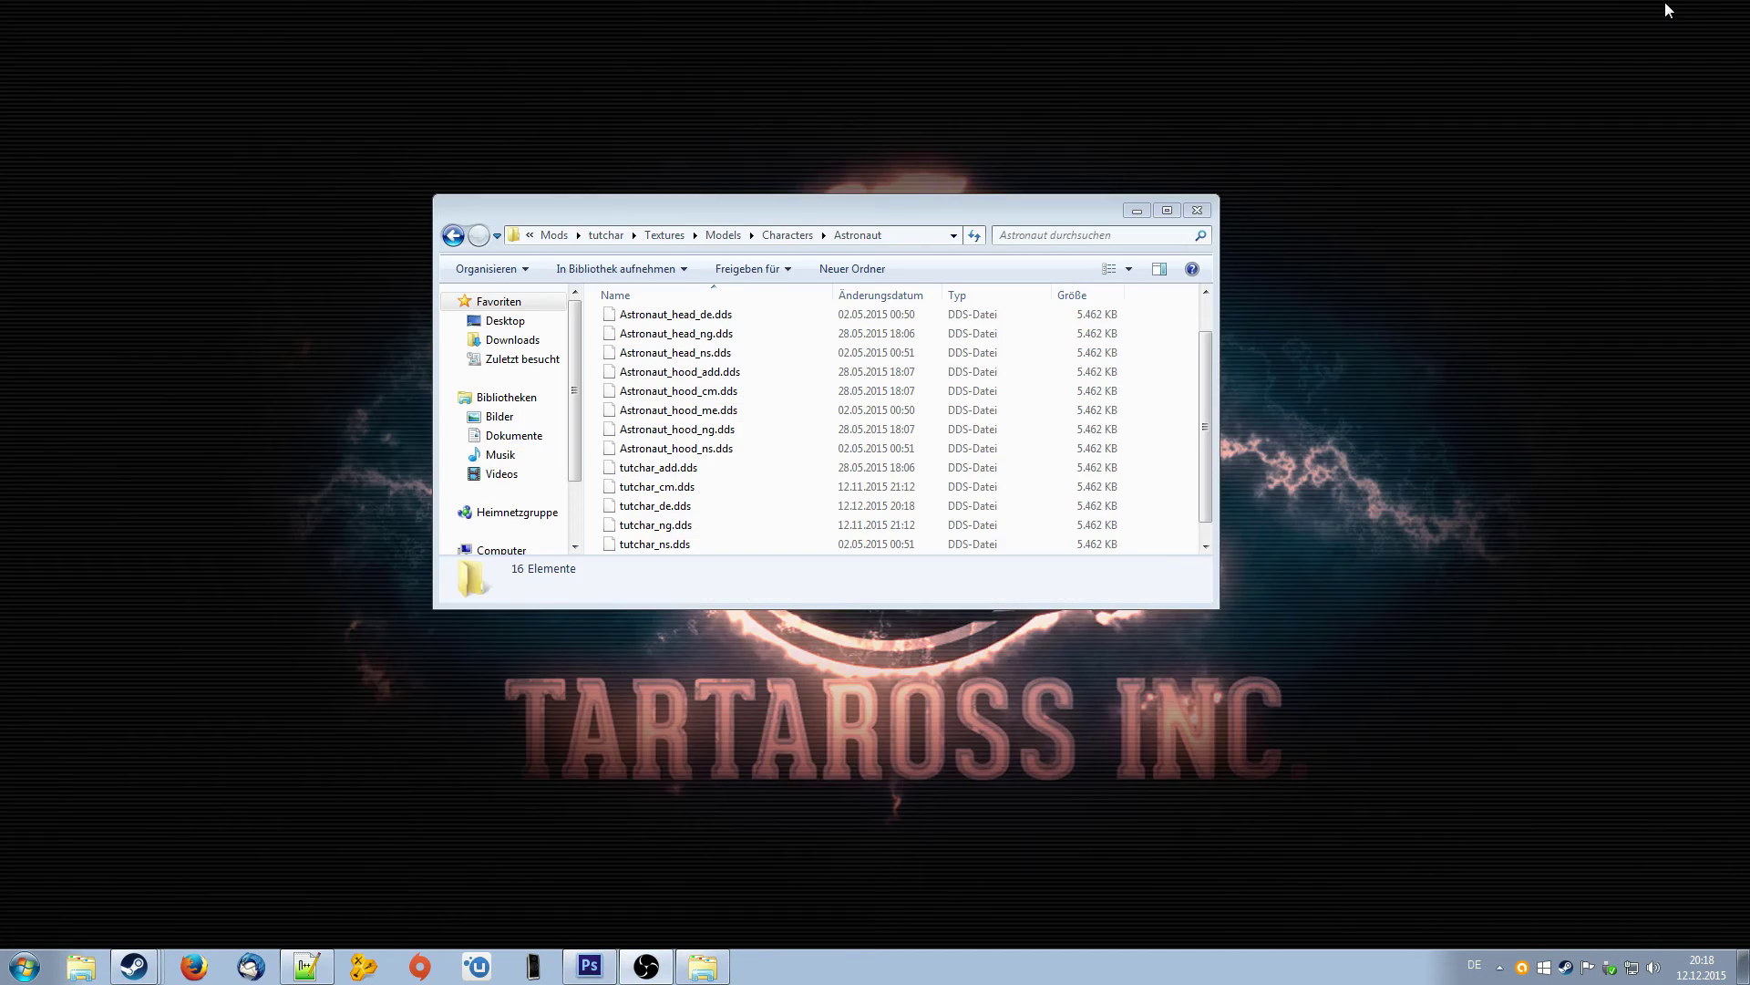
left_click(1135, 208)
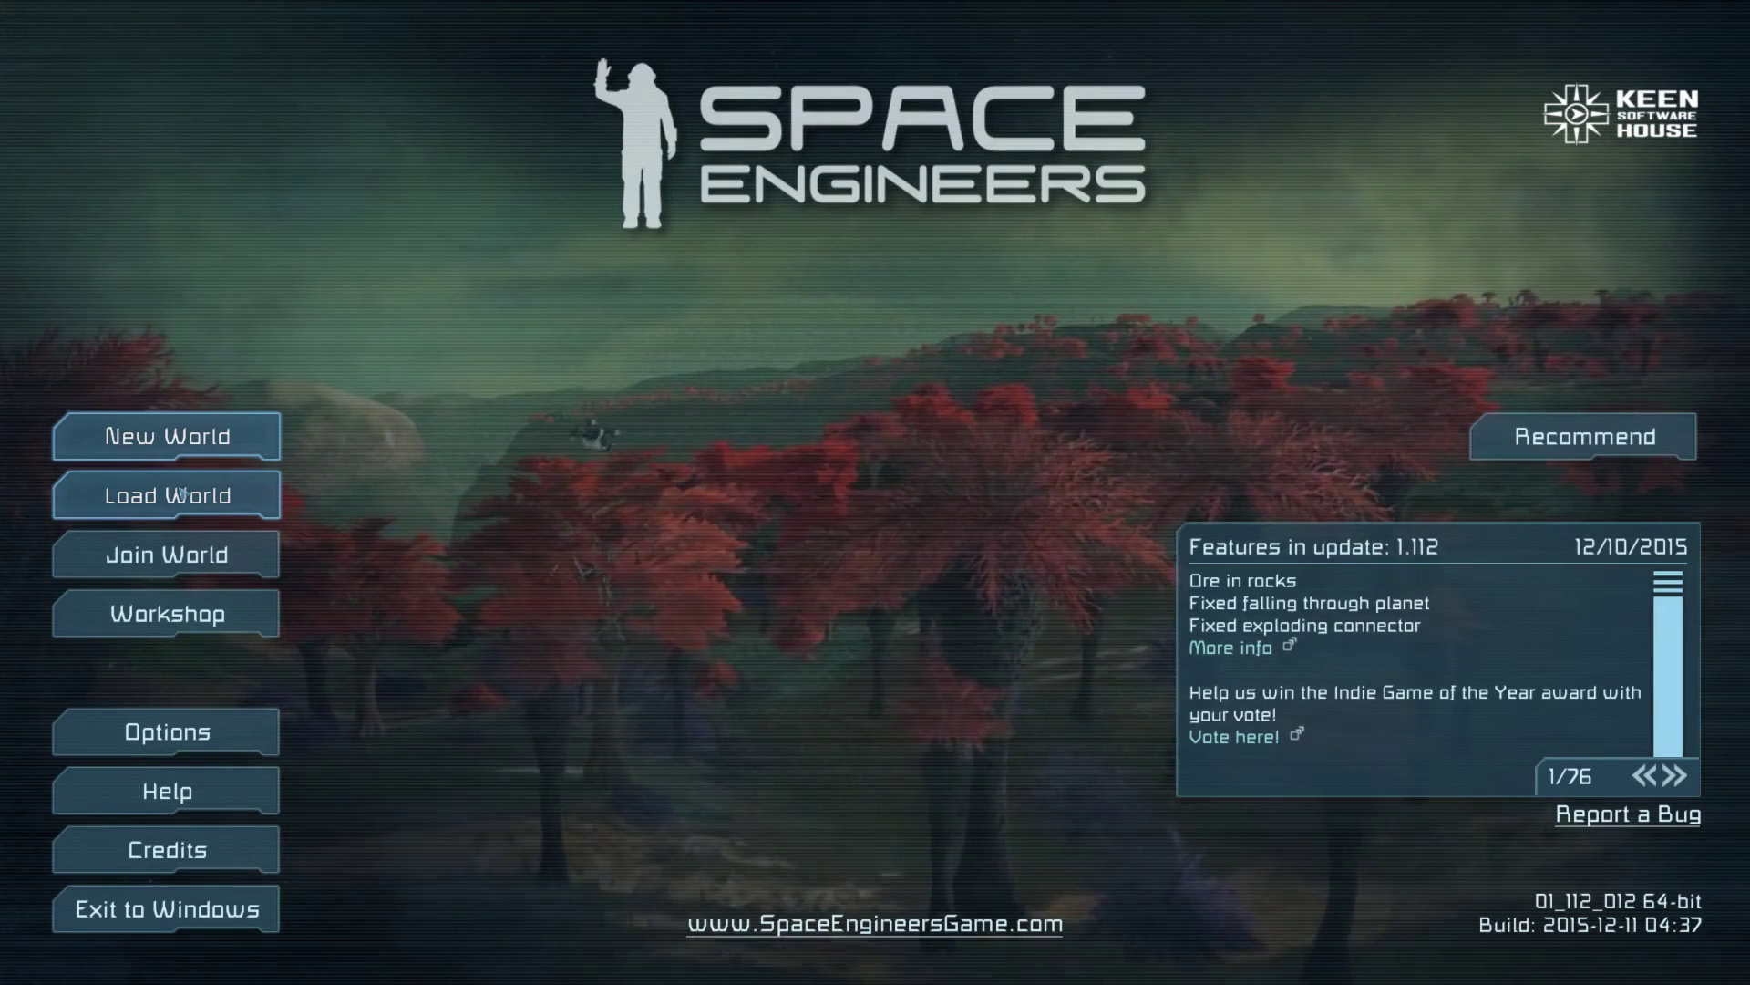
left_click(180, 493)
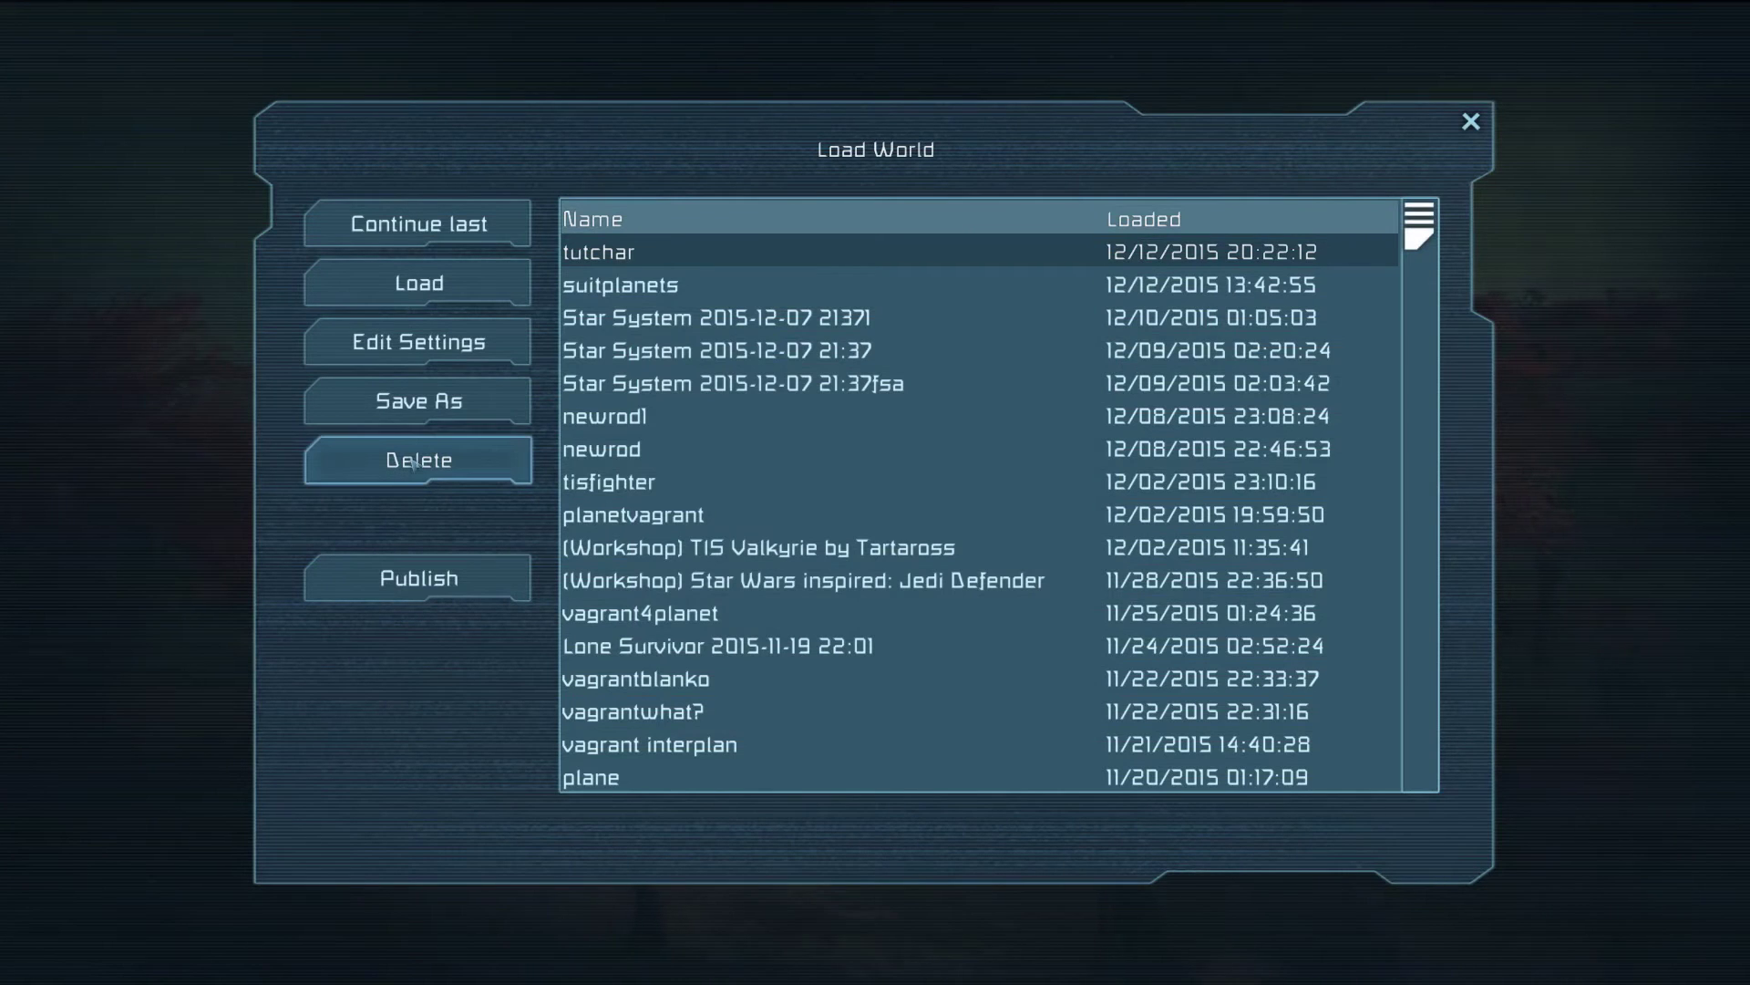
left_click(444, 336)
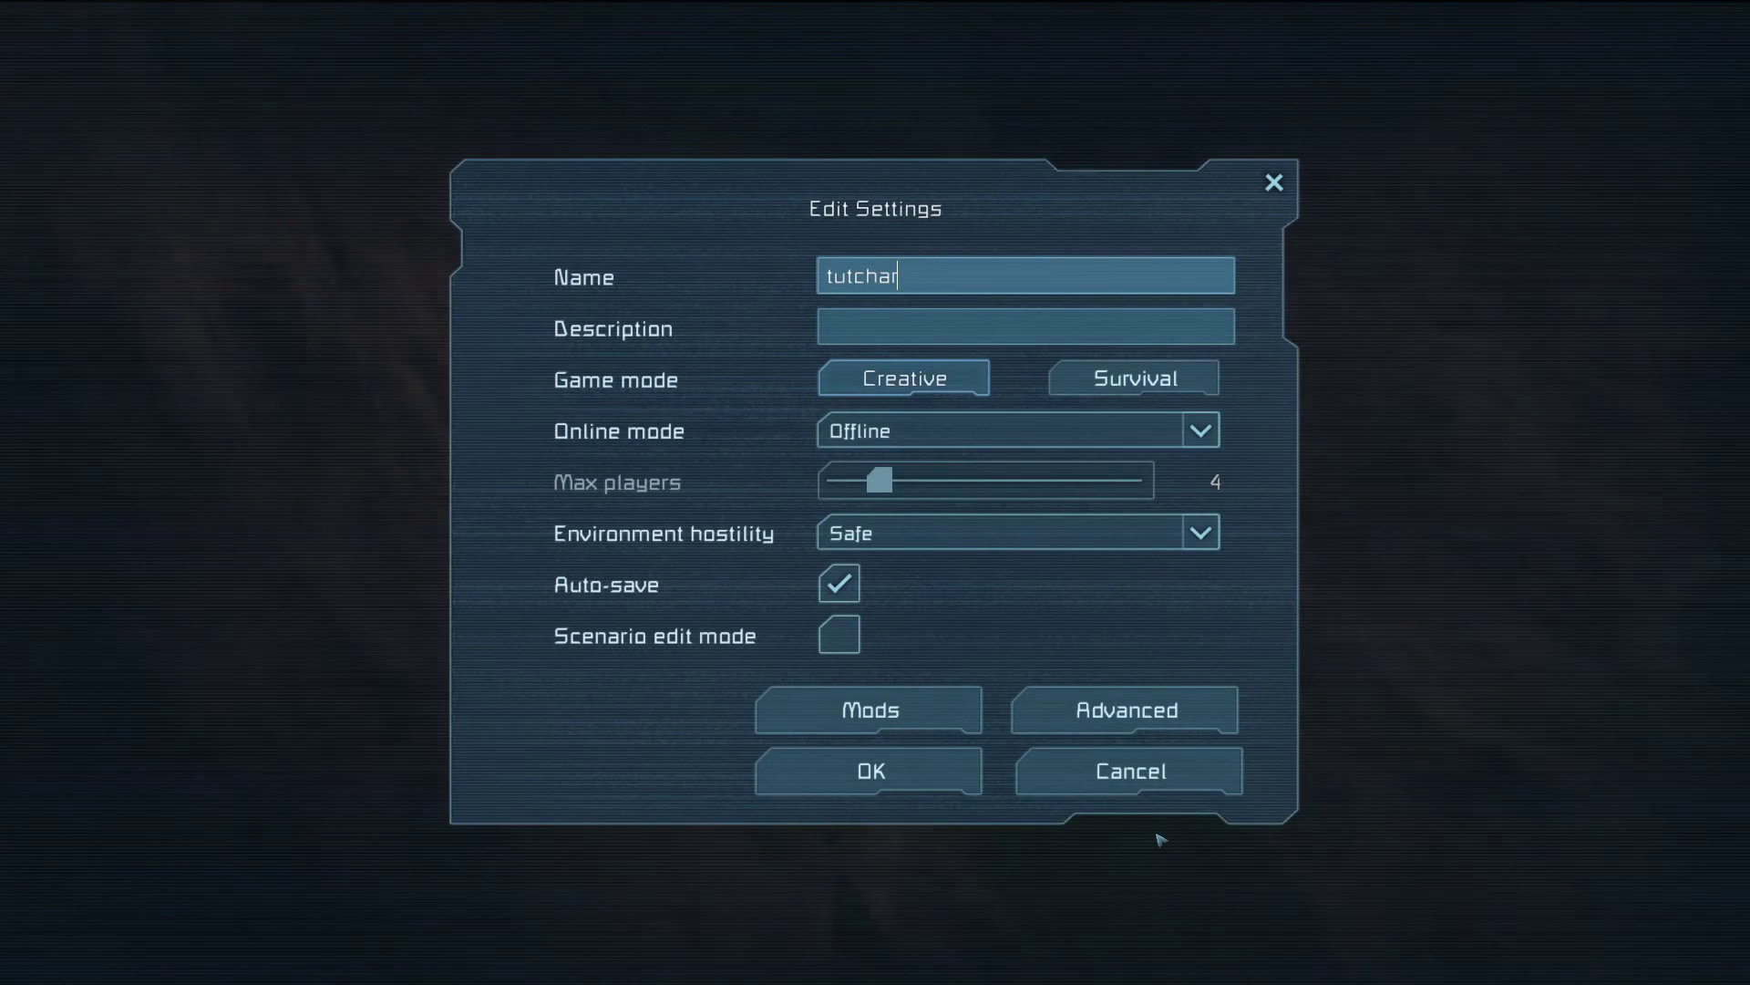
- Check whether the tutchar mod is active for the world, and confirm the mod list and world settings
left_click(941, 748)
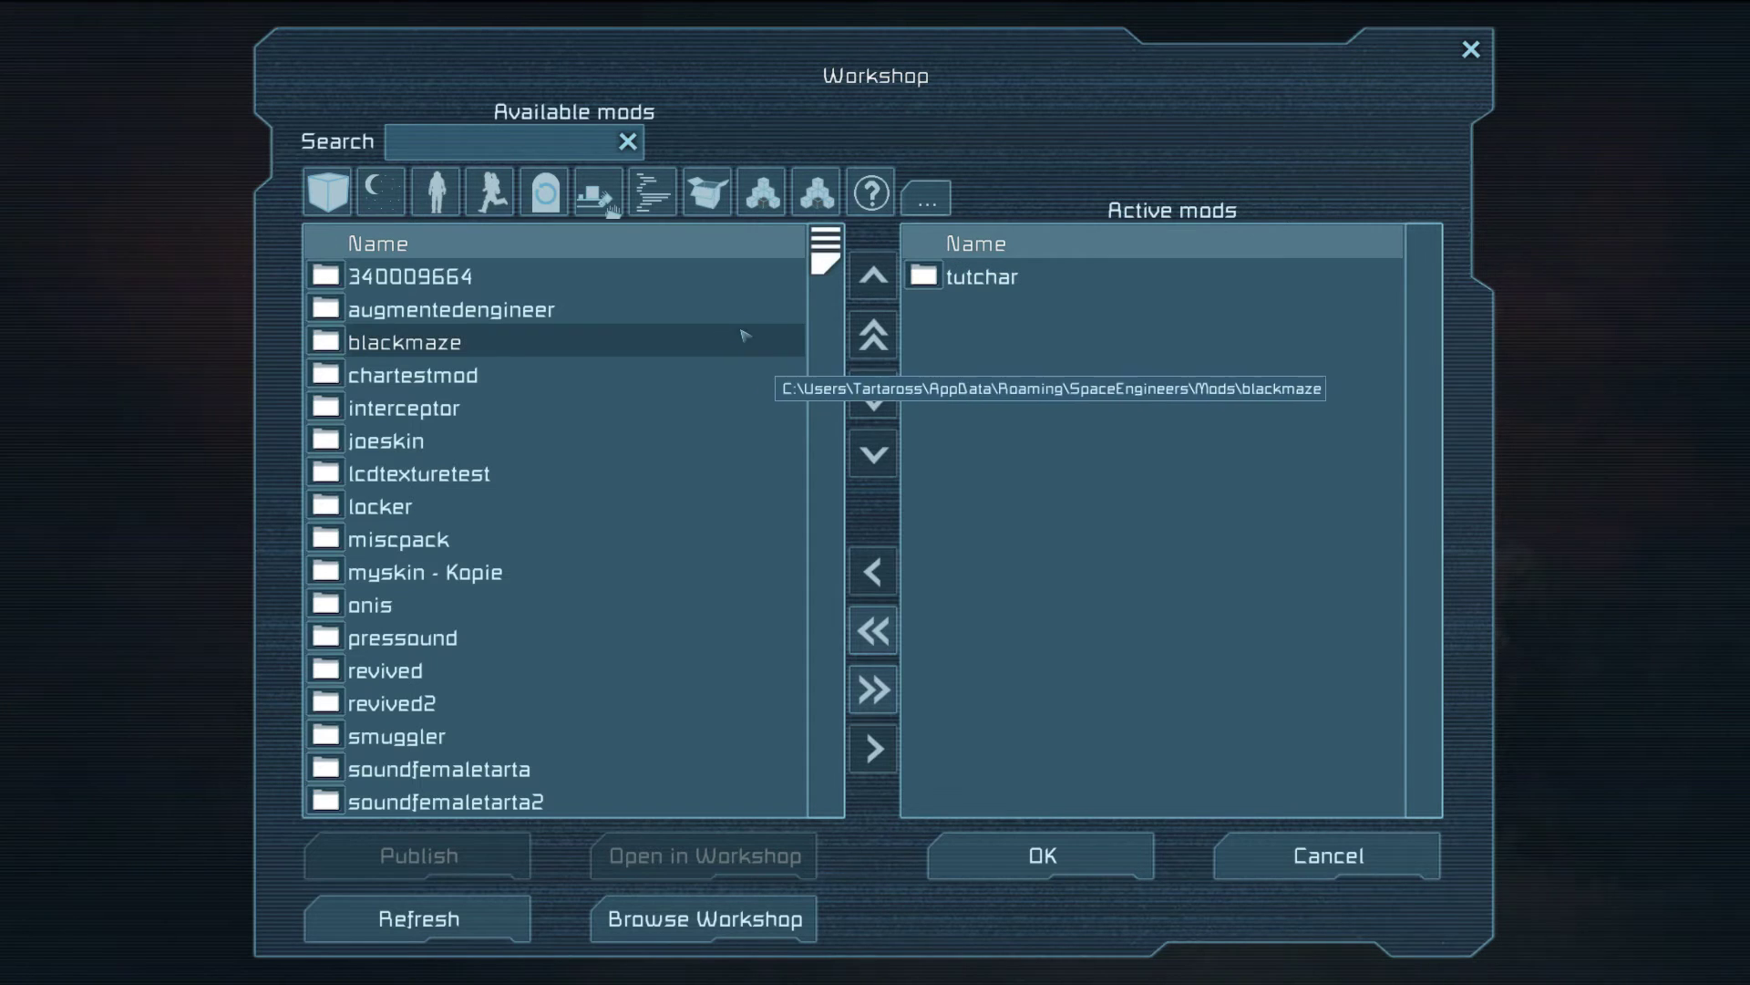
scroll(810, 234, "down", 2)
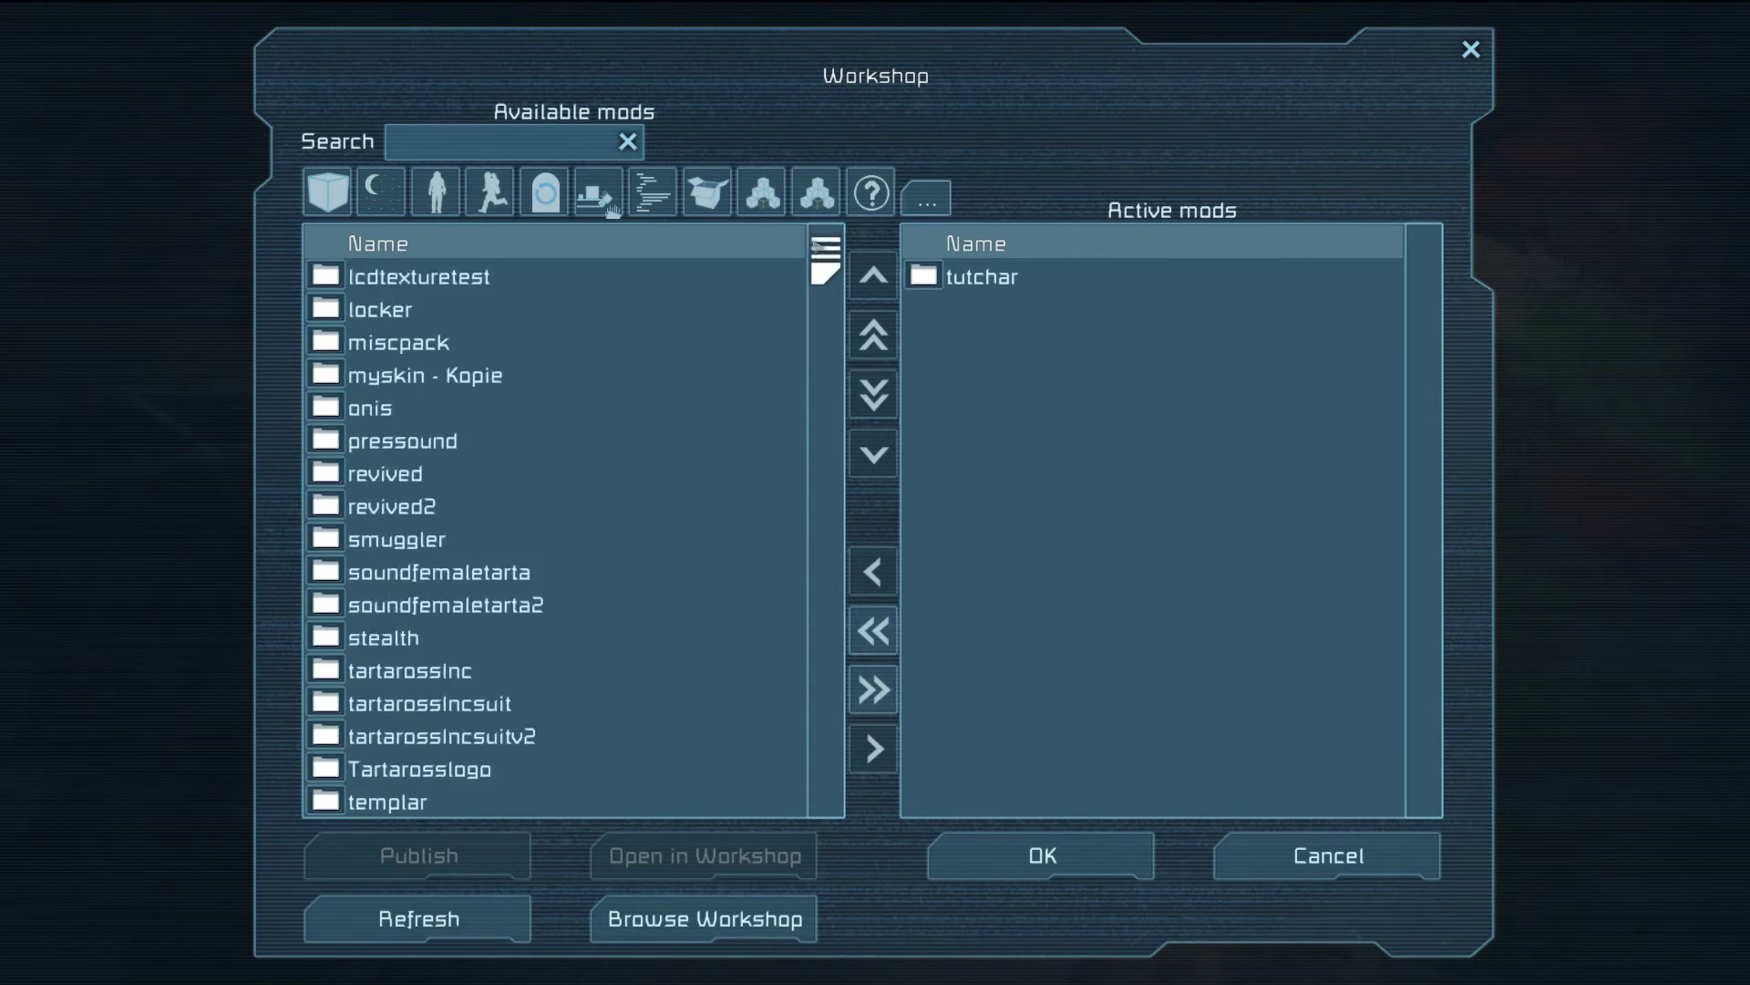
scroll(452, 337, "up", 2)
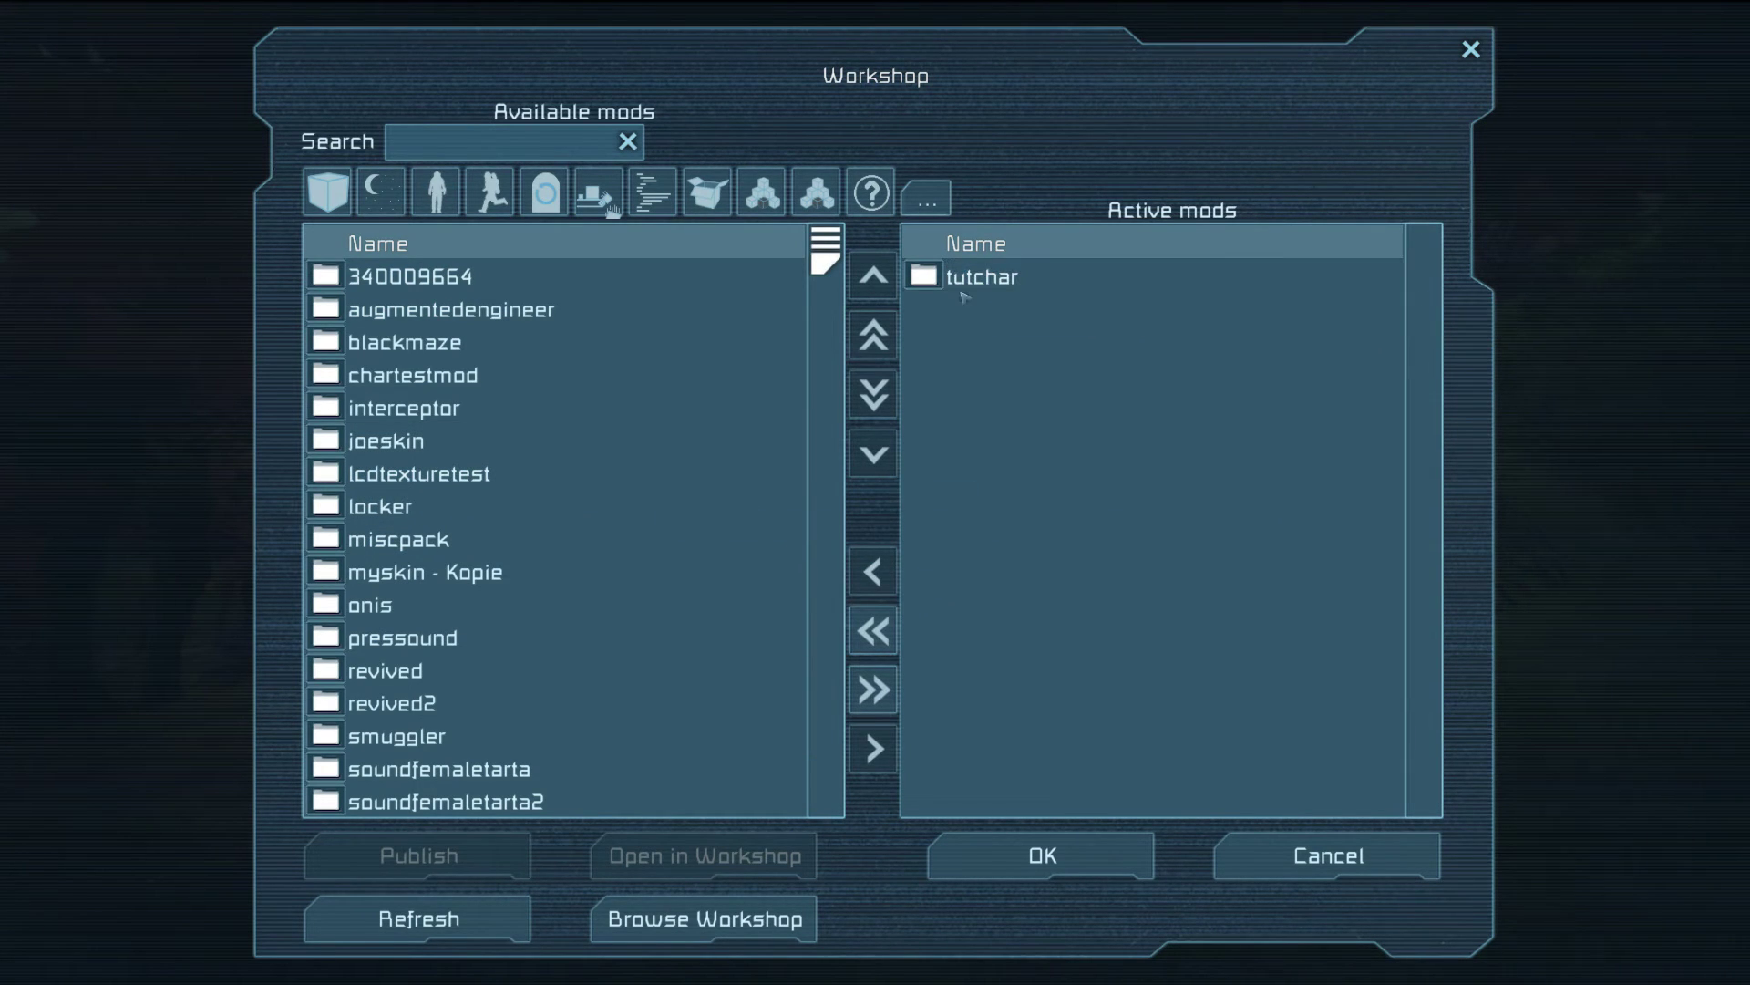
left_click(1003, 853)
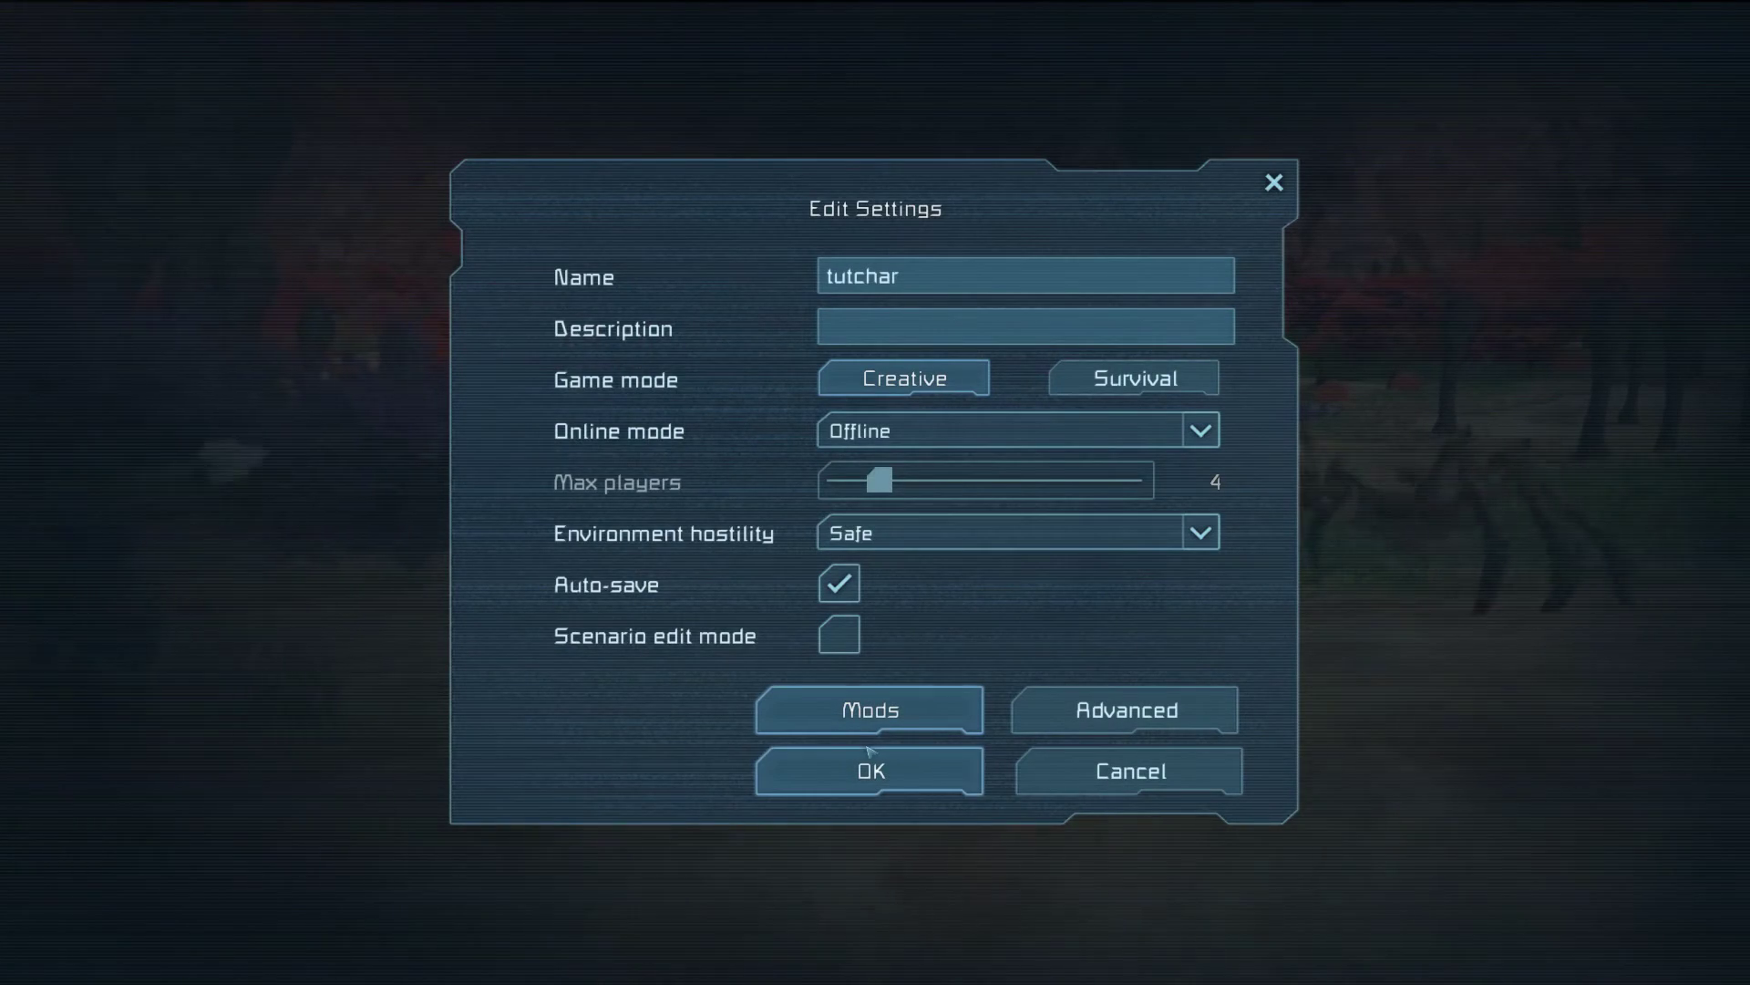
left_click(961, 771)
- Load the tutchar world and walk the character up to the booth on the platform
double_click(801, 356)
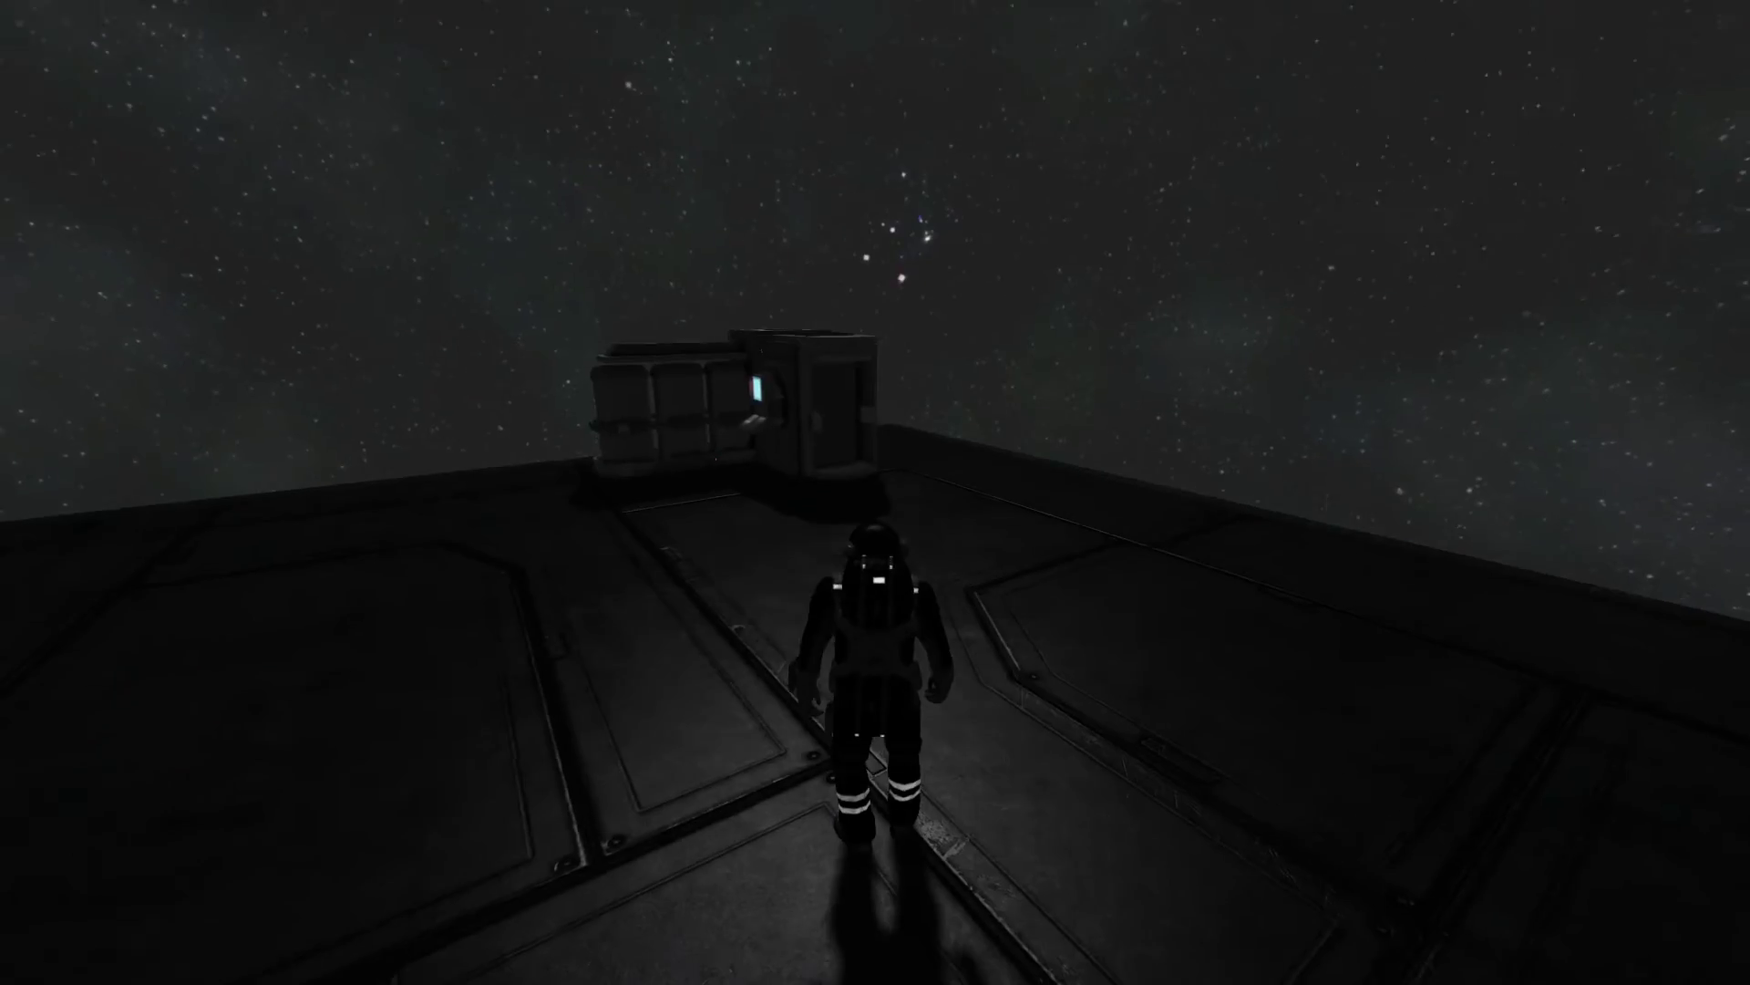
key("w")
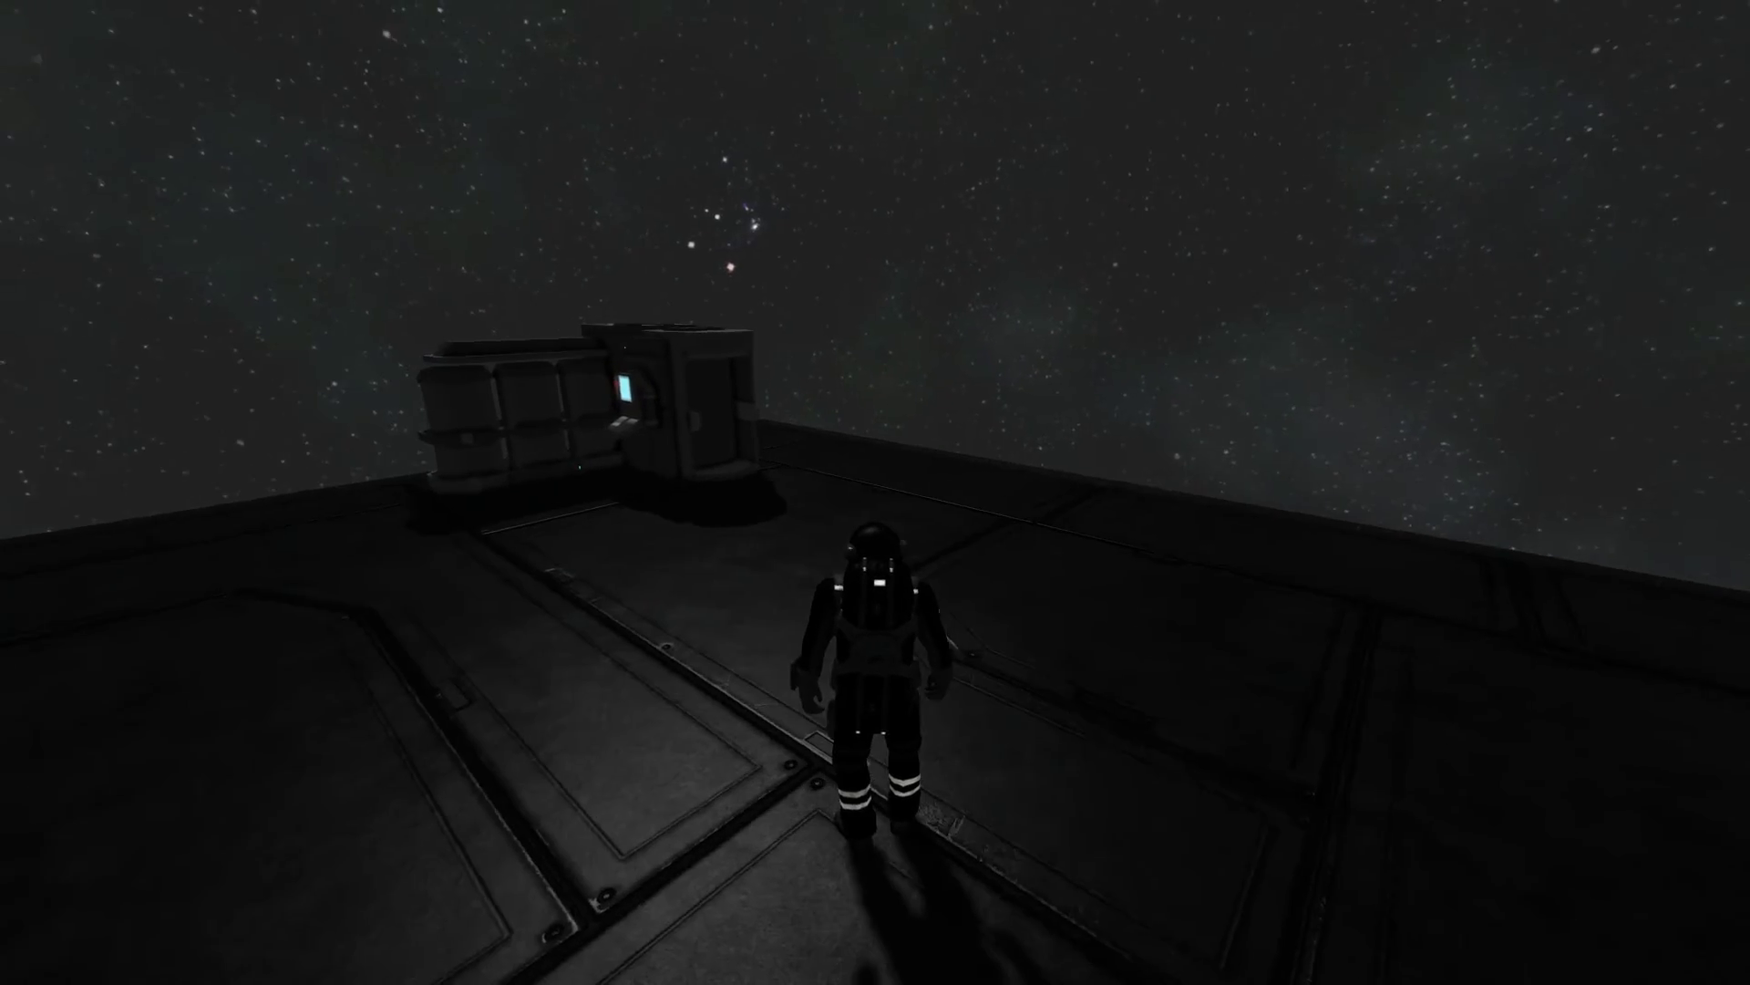
key("w")
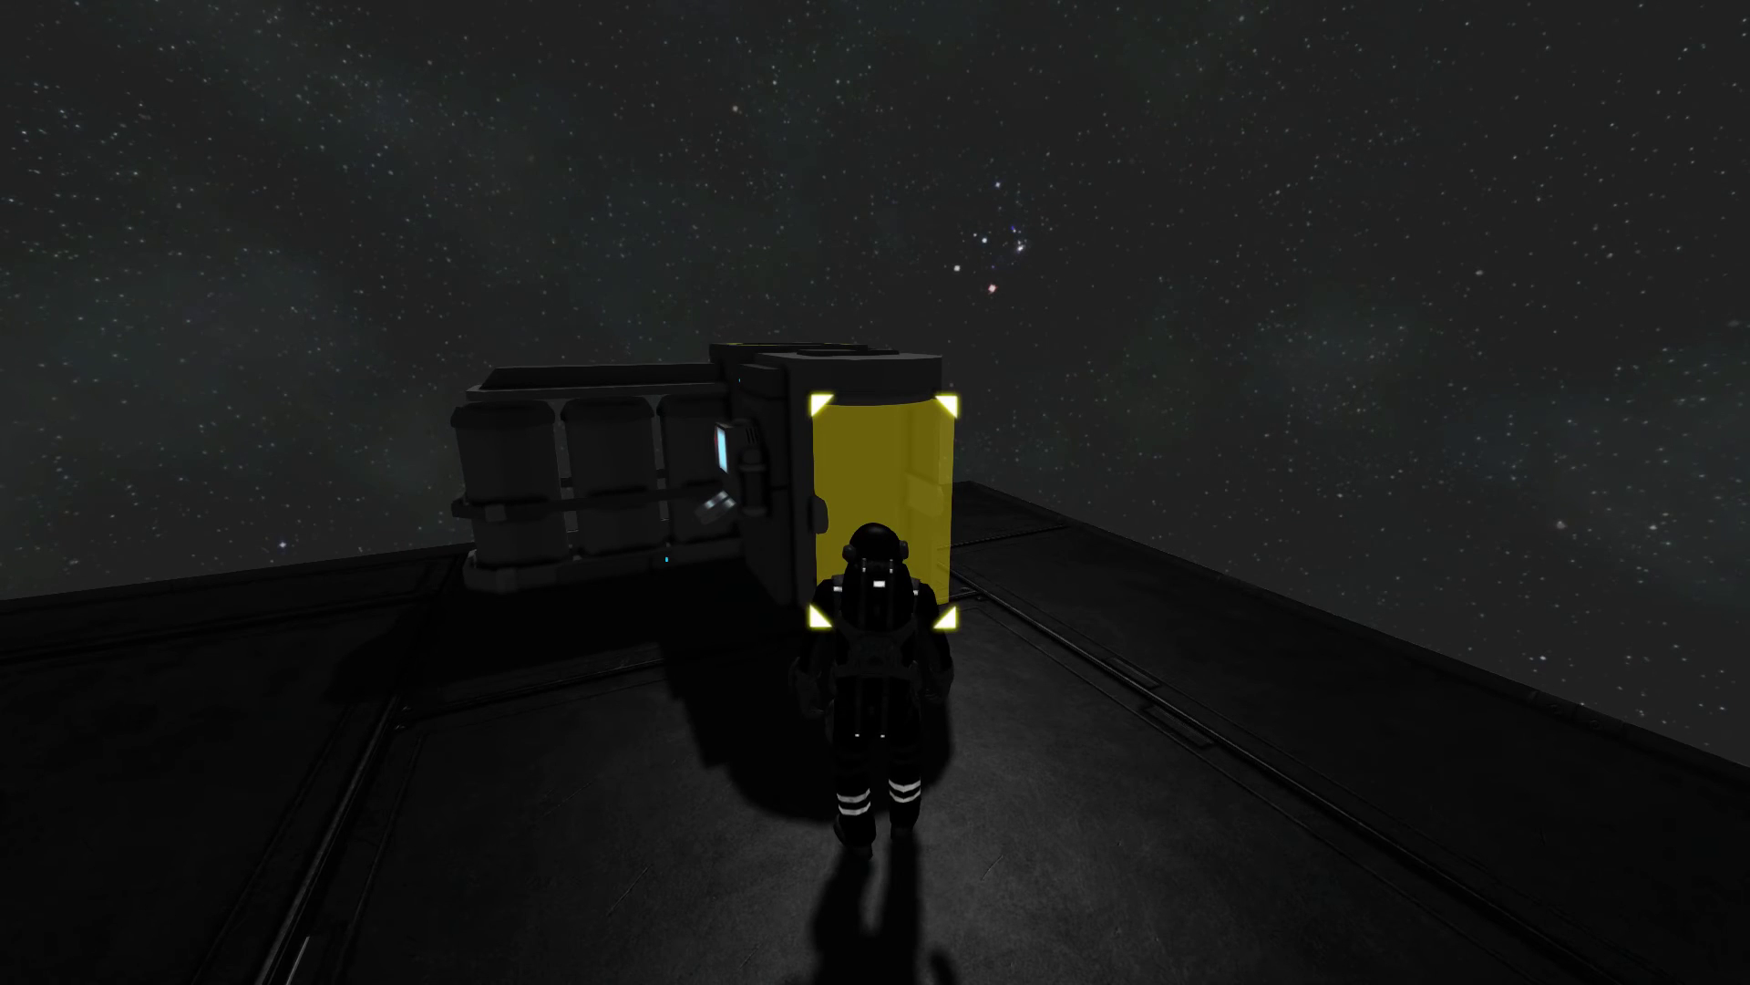
- Use the booth to change the player model to Tutchar and confirm it
key("f")
left_click(1451, 91)
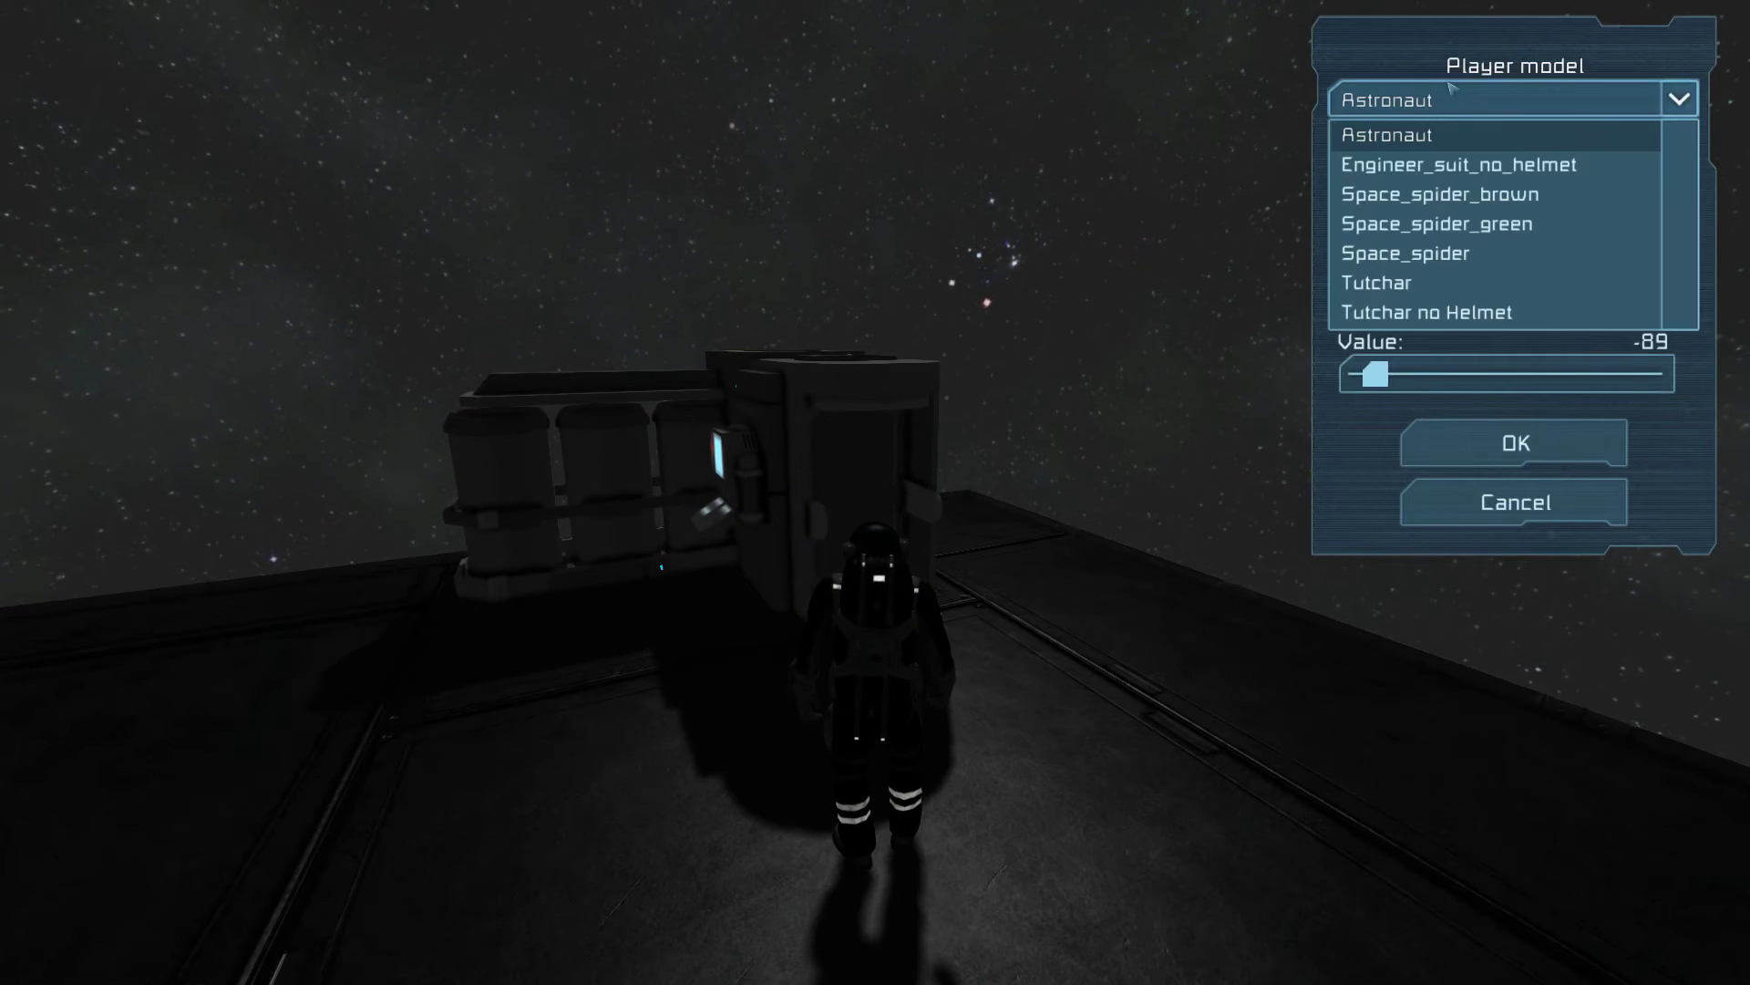
left_click(1387, 277)
left_click(1509, 444)
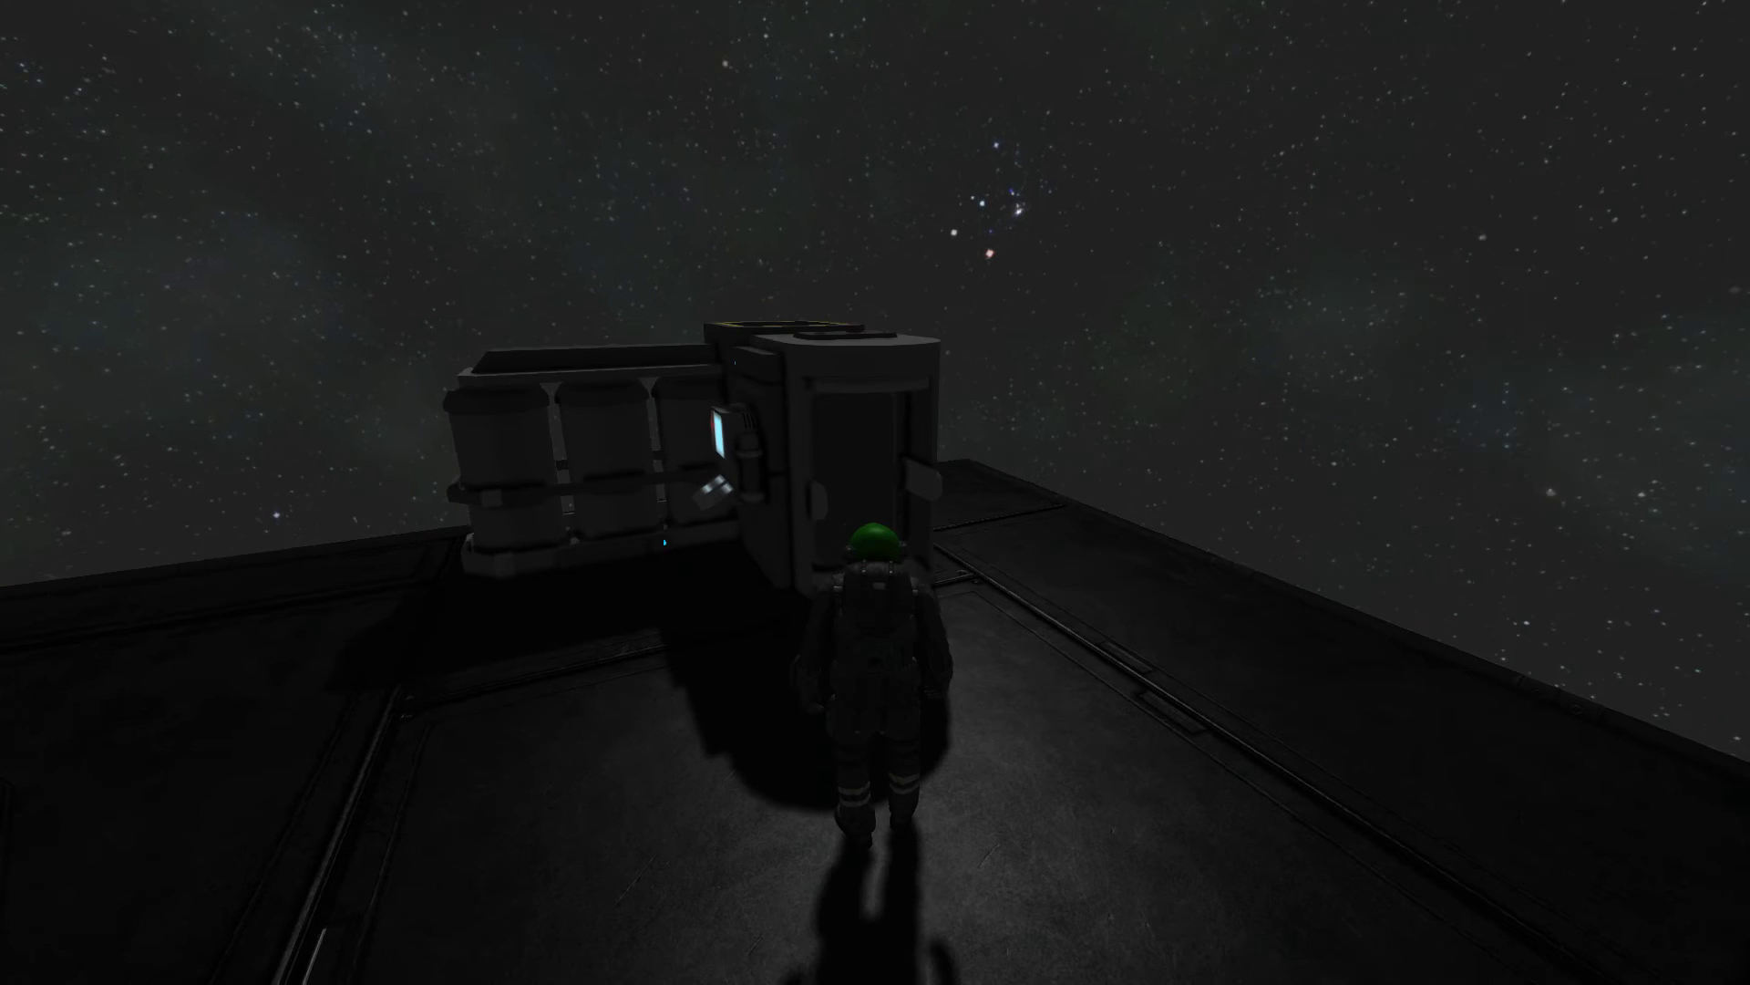
- Back away from the booth and view the character's helmet and suit from the front to examine the recolored texture
key("s")
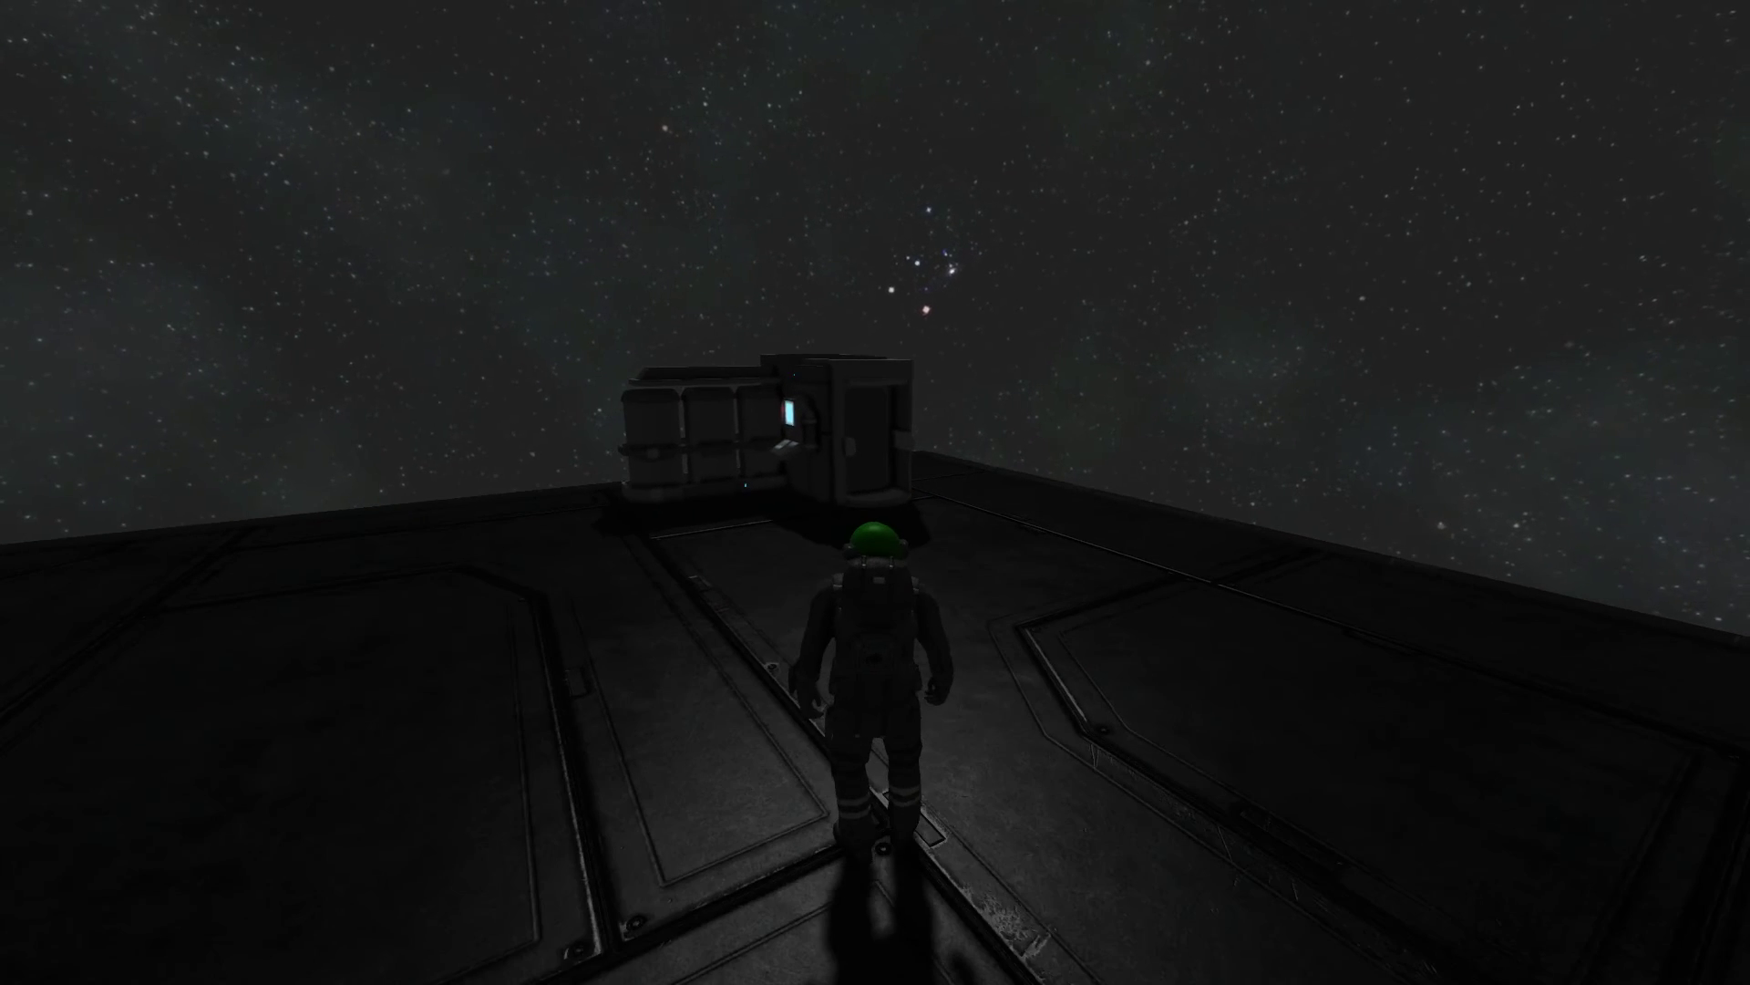
key("v")
key("v")
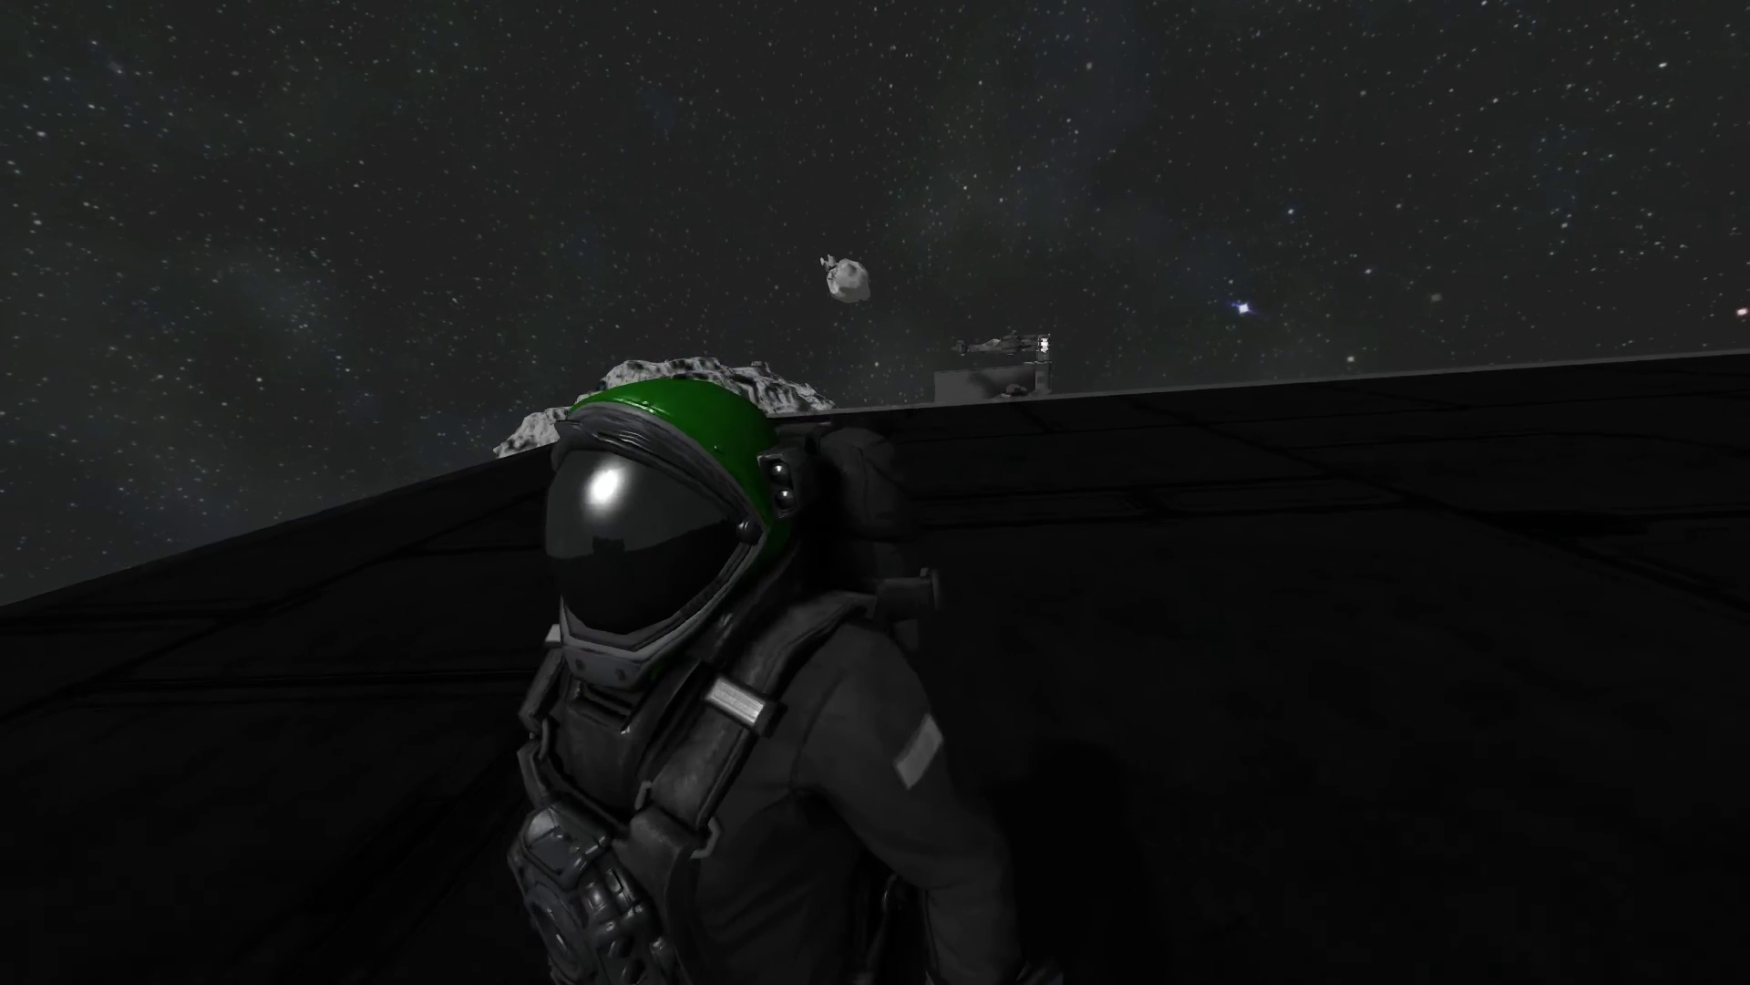
- View the whole character from farther away to examine the recolored helmet and suit
key("d")
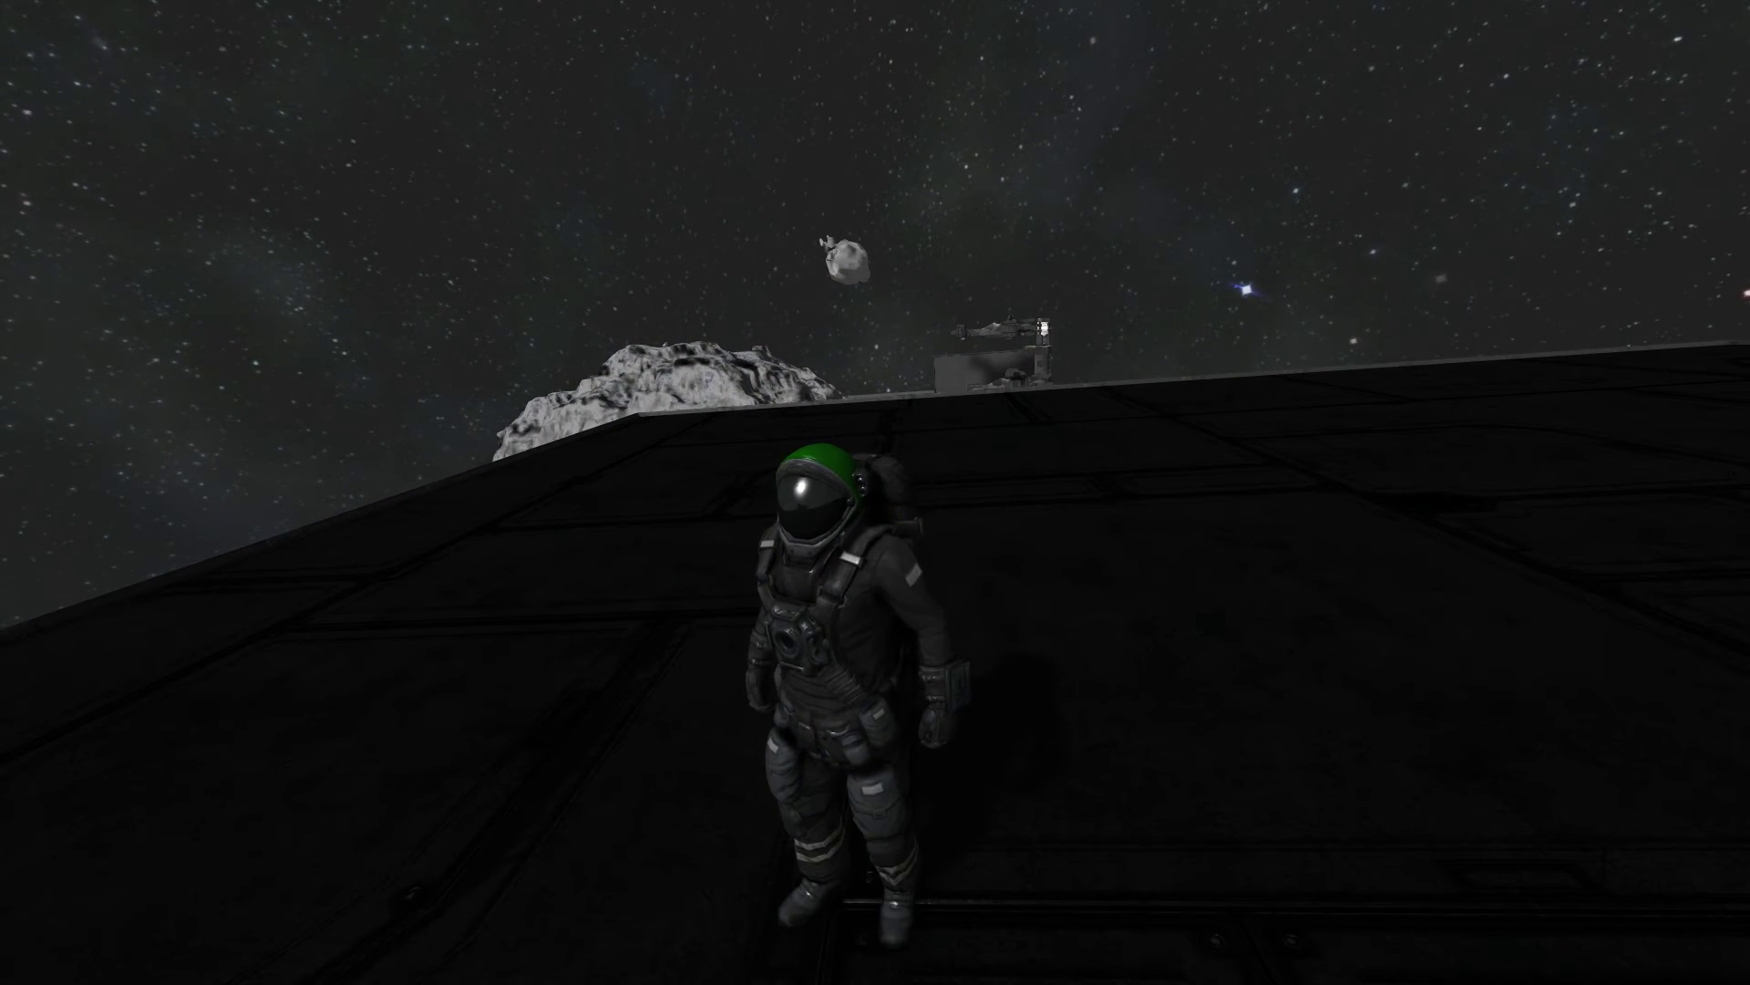
key("j")
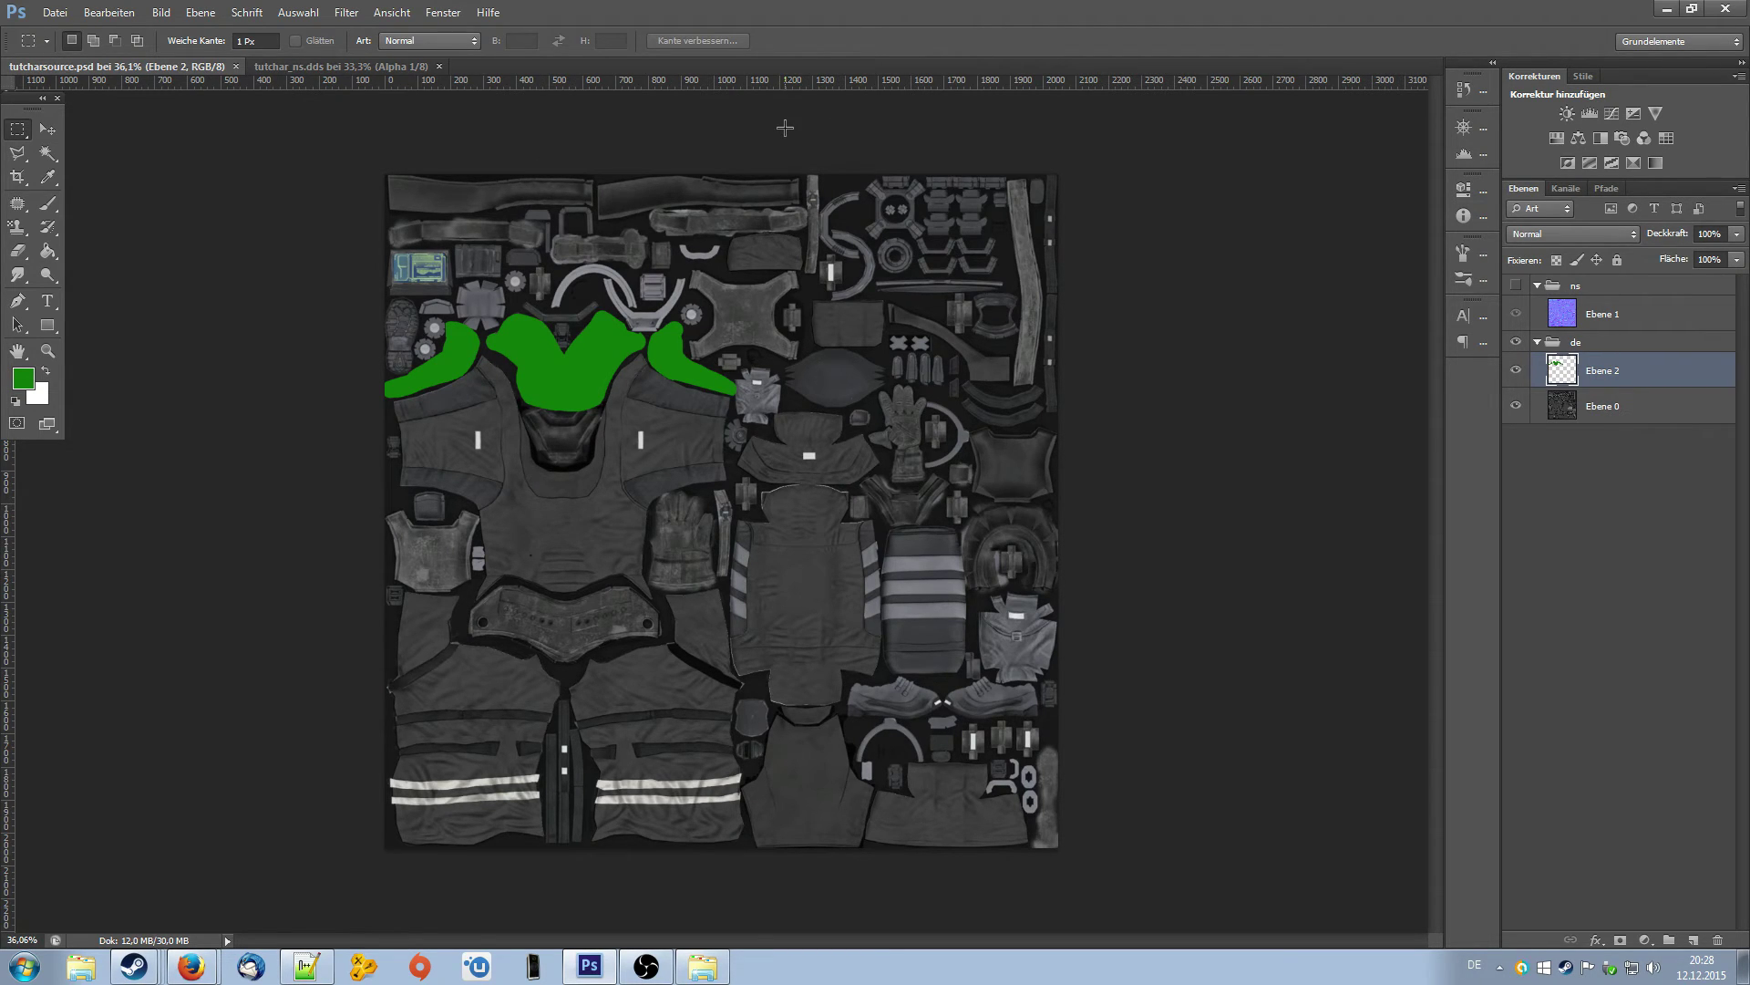
- Switch to Photoshop and close the tutchar_ns.dds document, leaving tutcharsource.psd open
left_click(378, 67)
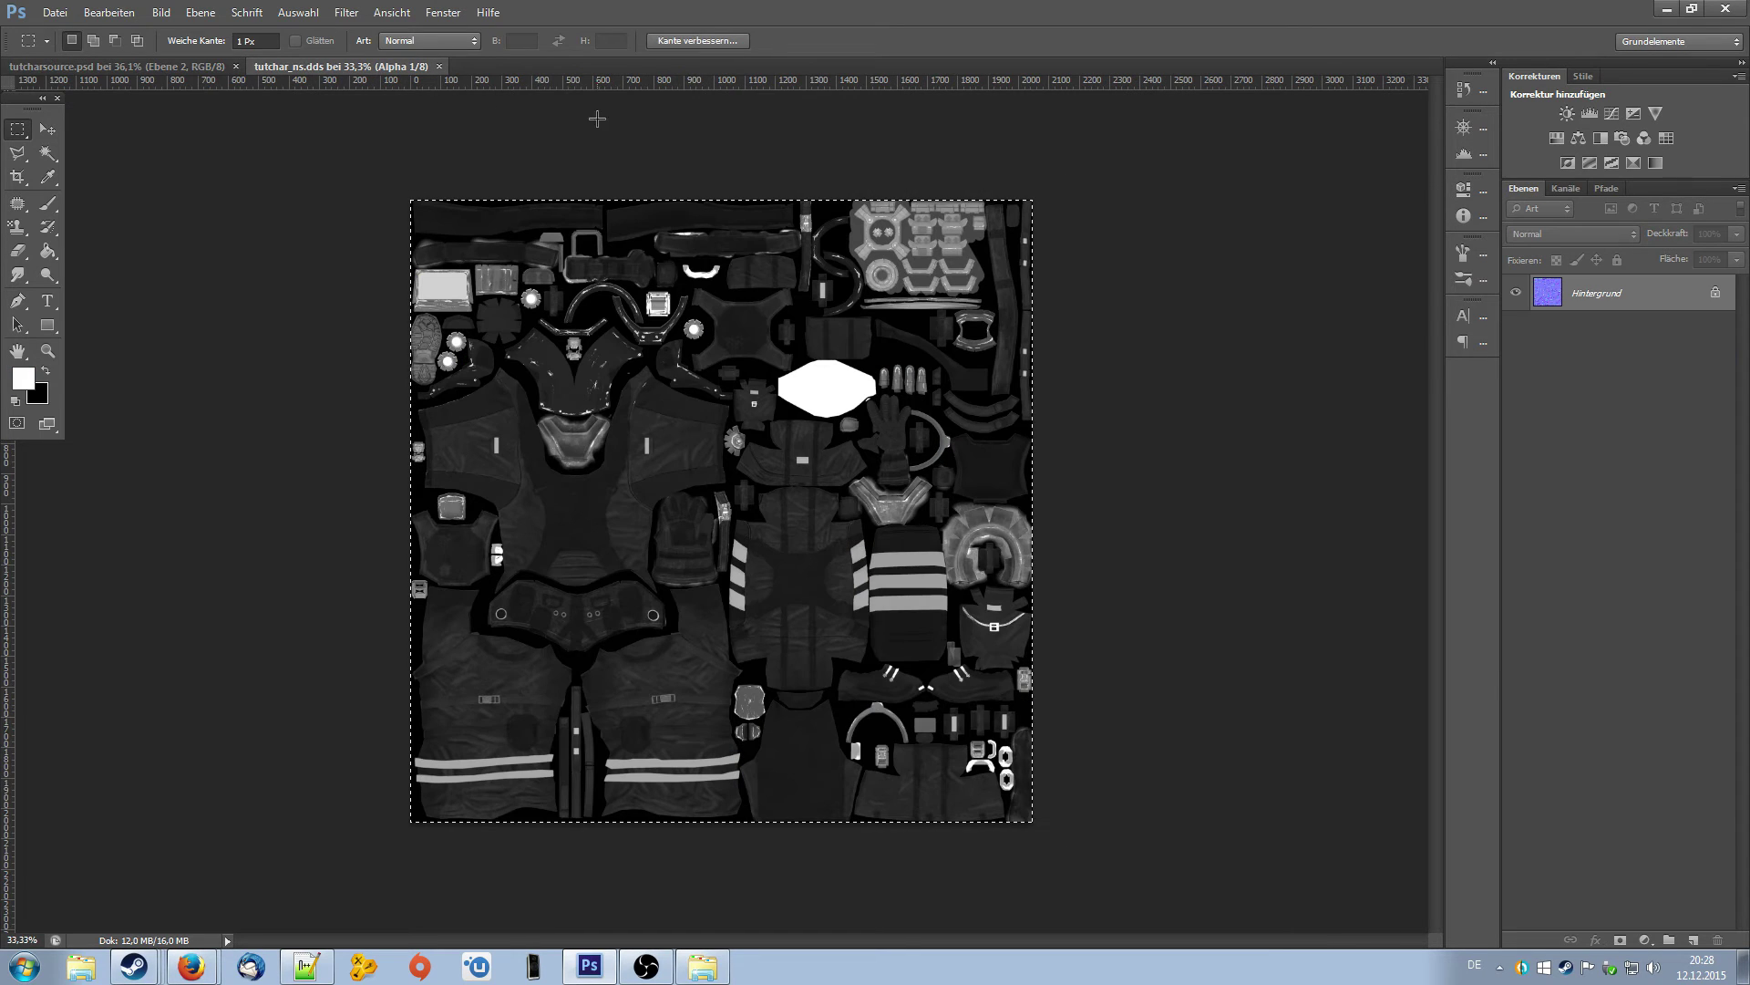
left_click(438, 66)
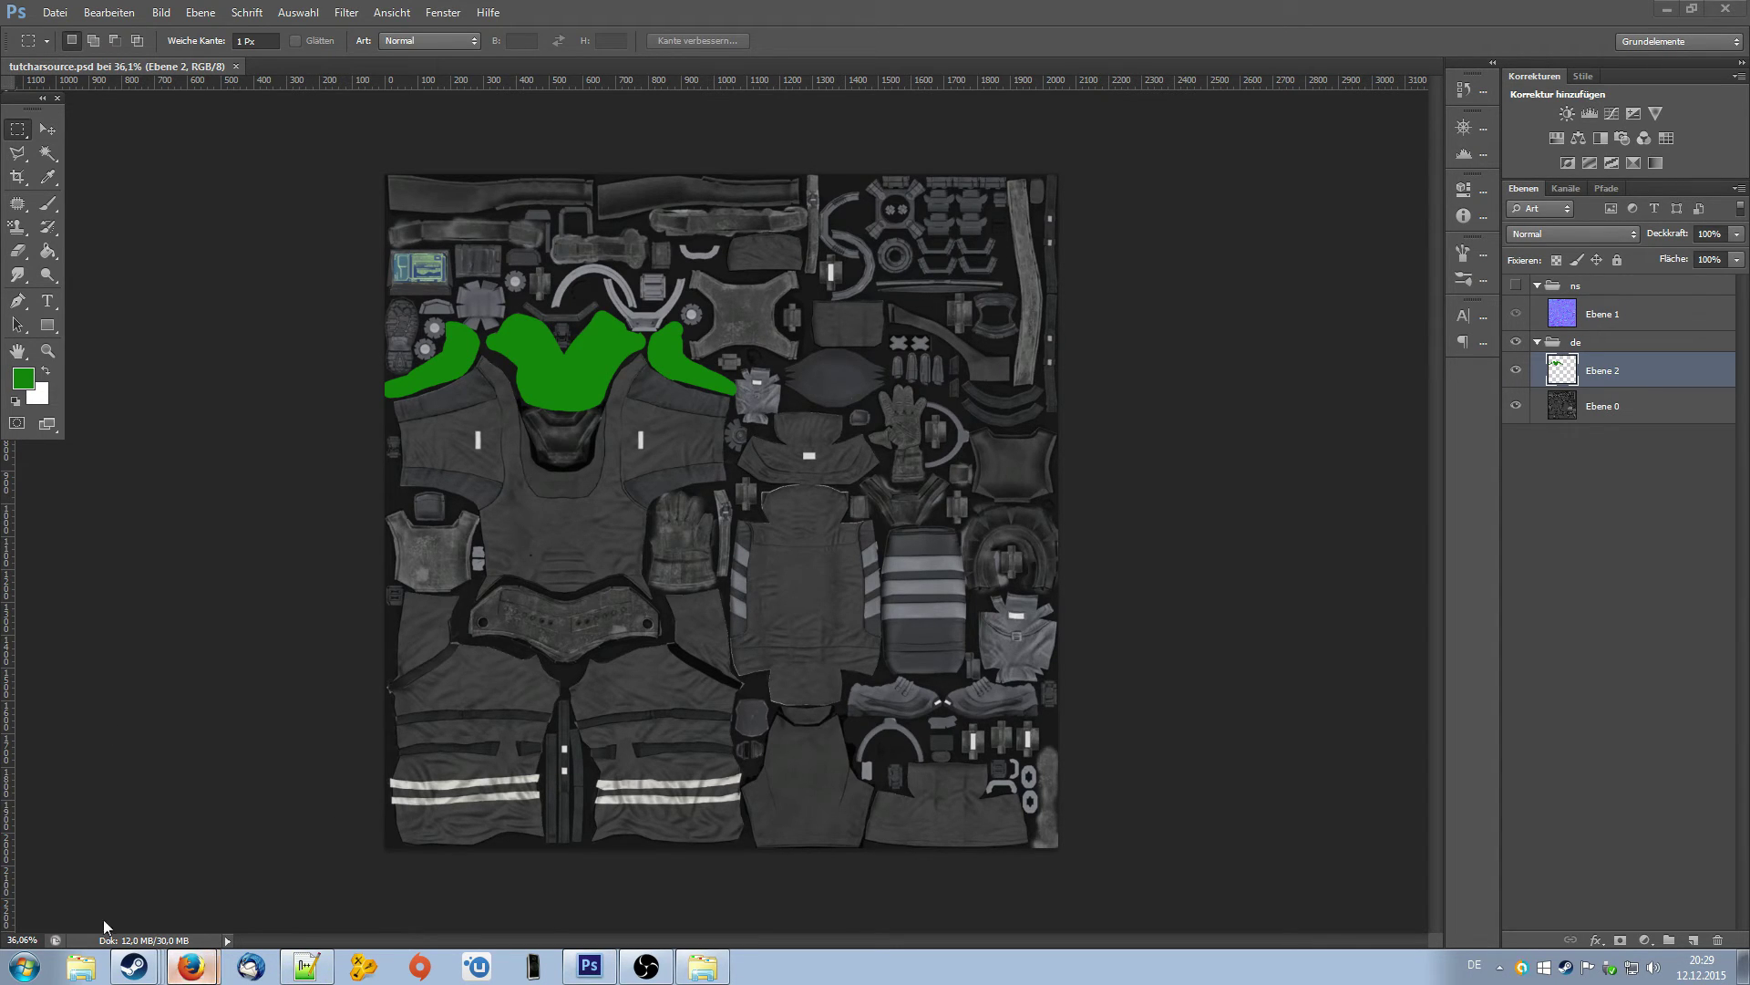
- Switch to Firefox and open the Bronze And Copper subcategory of the Metal textures on Textures.com
left_click(190, 967)
left_click(86, 38)
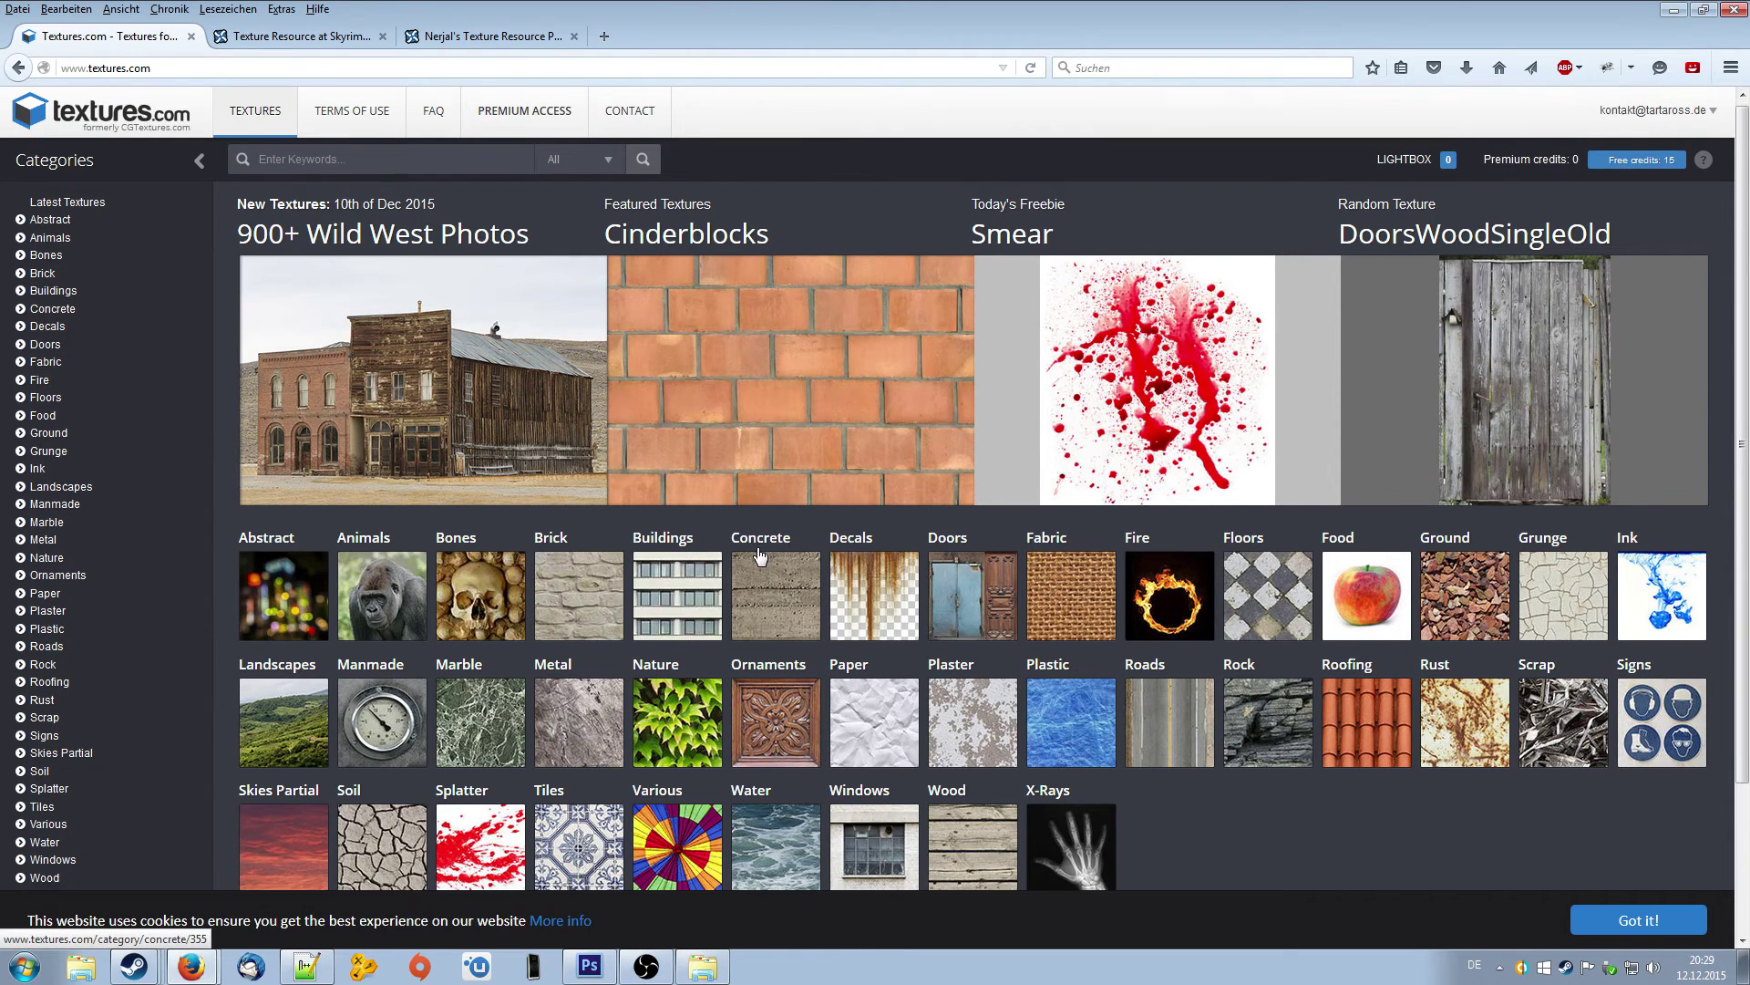
scroll(754, 529, "down", 2)
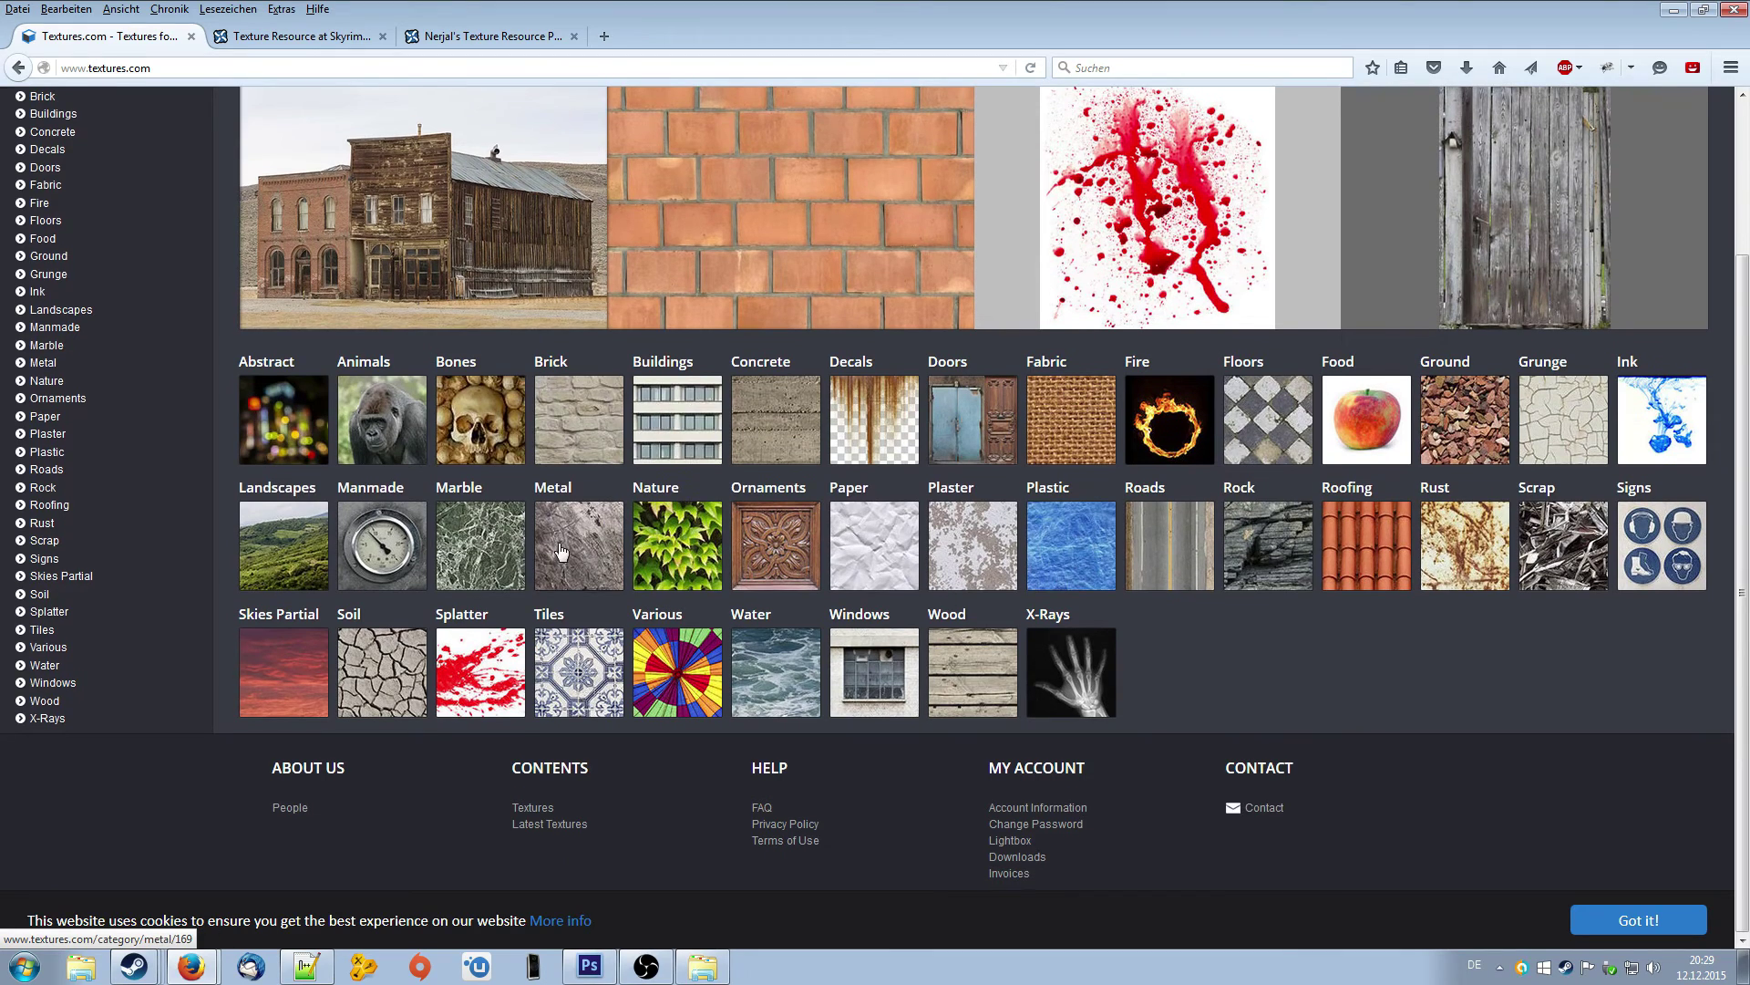
left_click(579, 547)
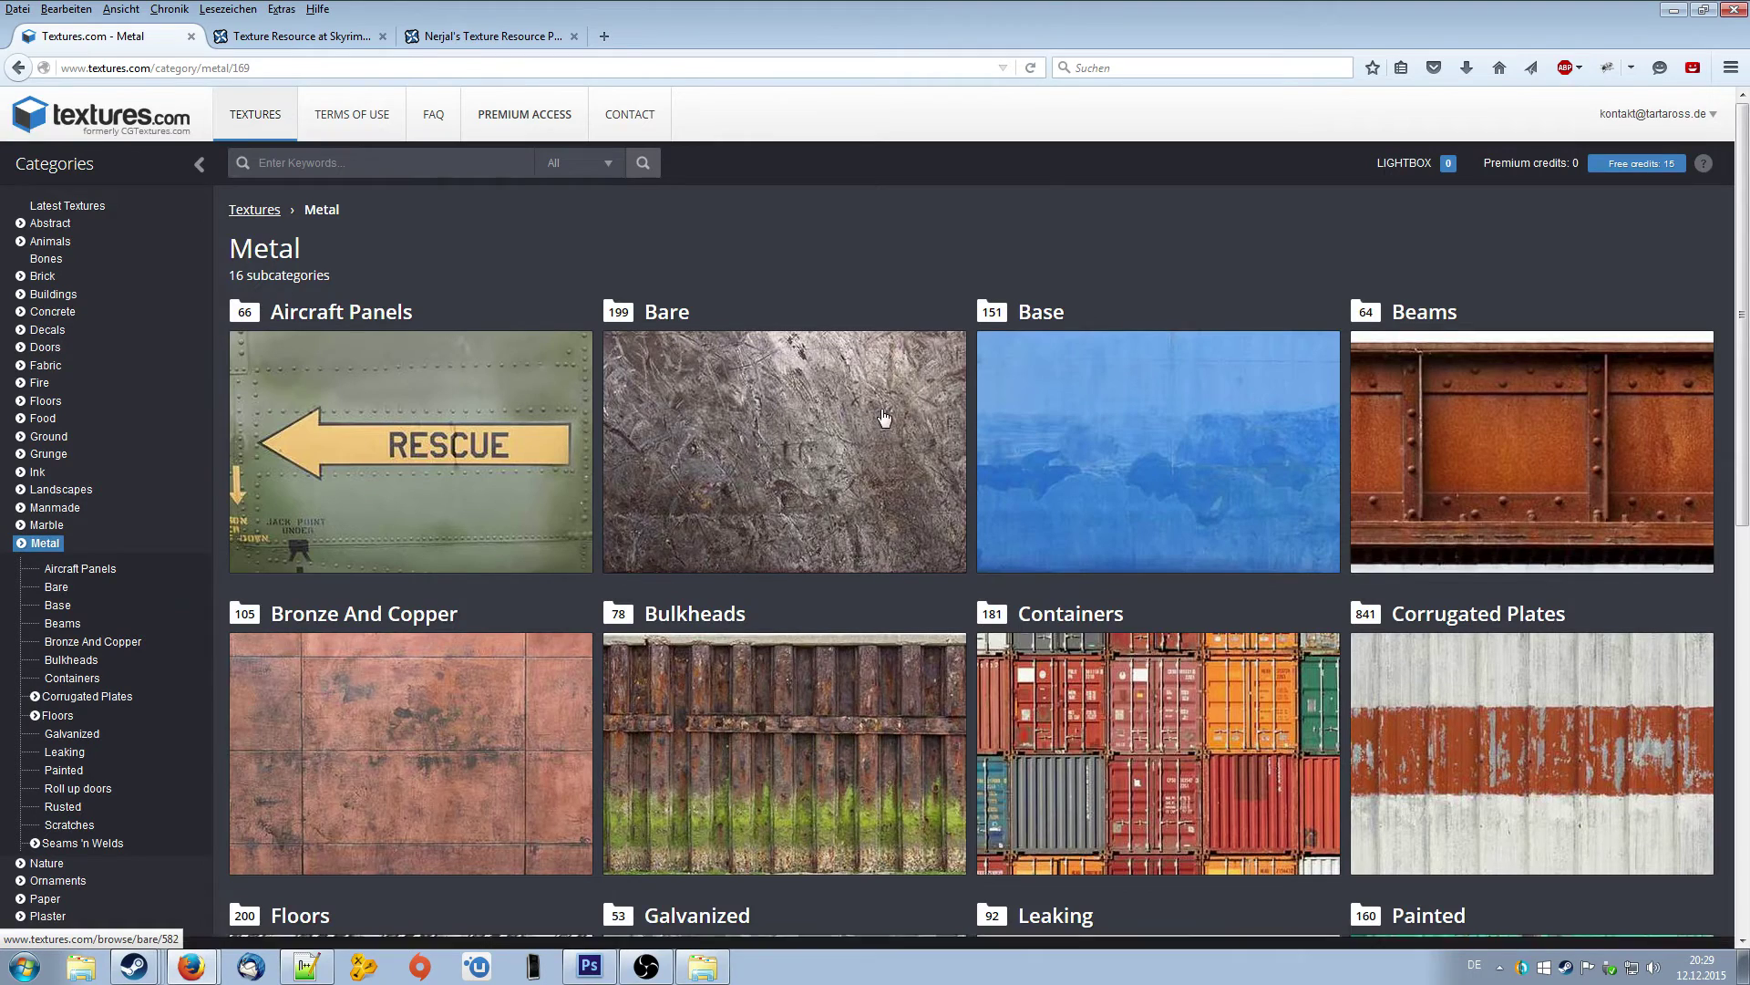
scroll(891, 435, "down", 1)
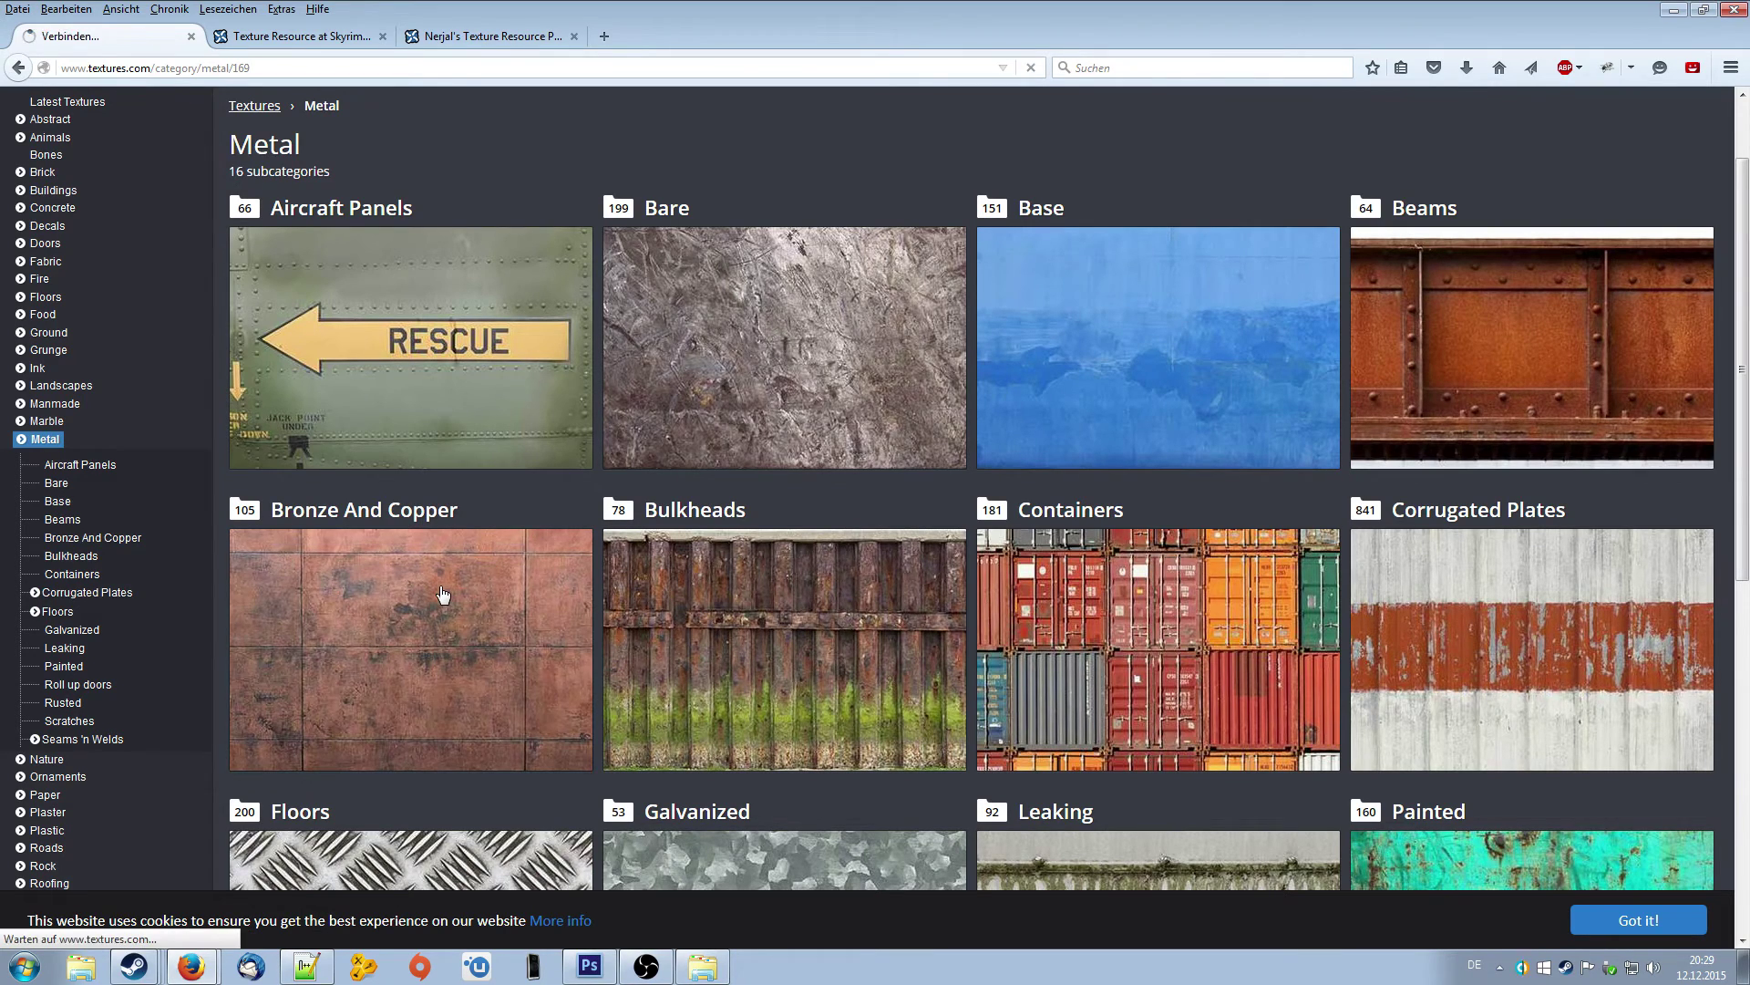
left_click(501, 643)
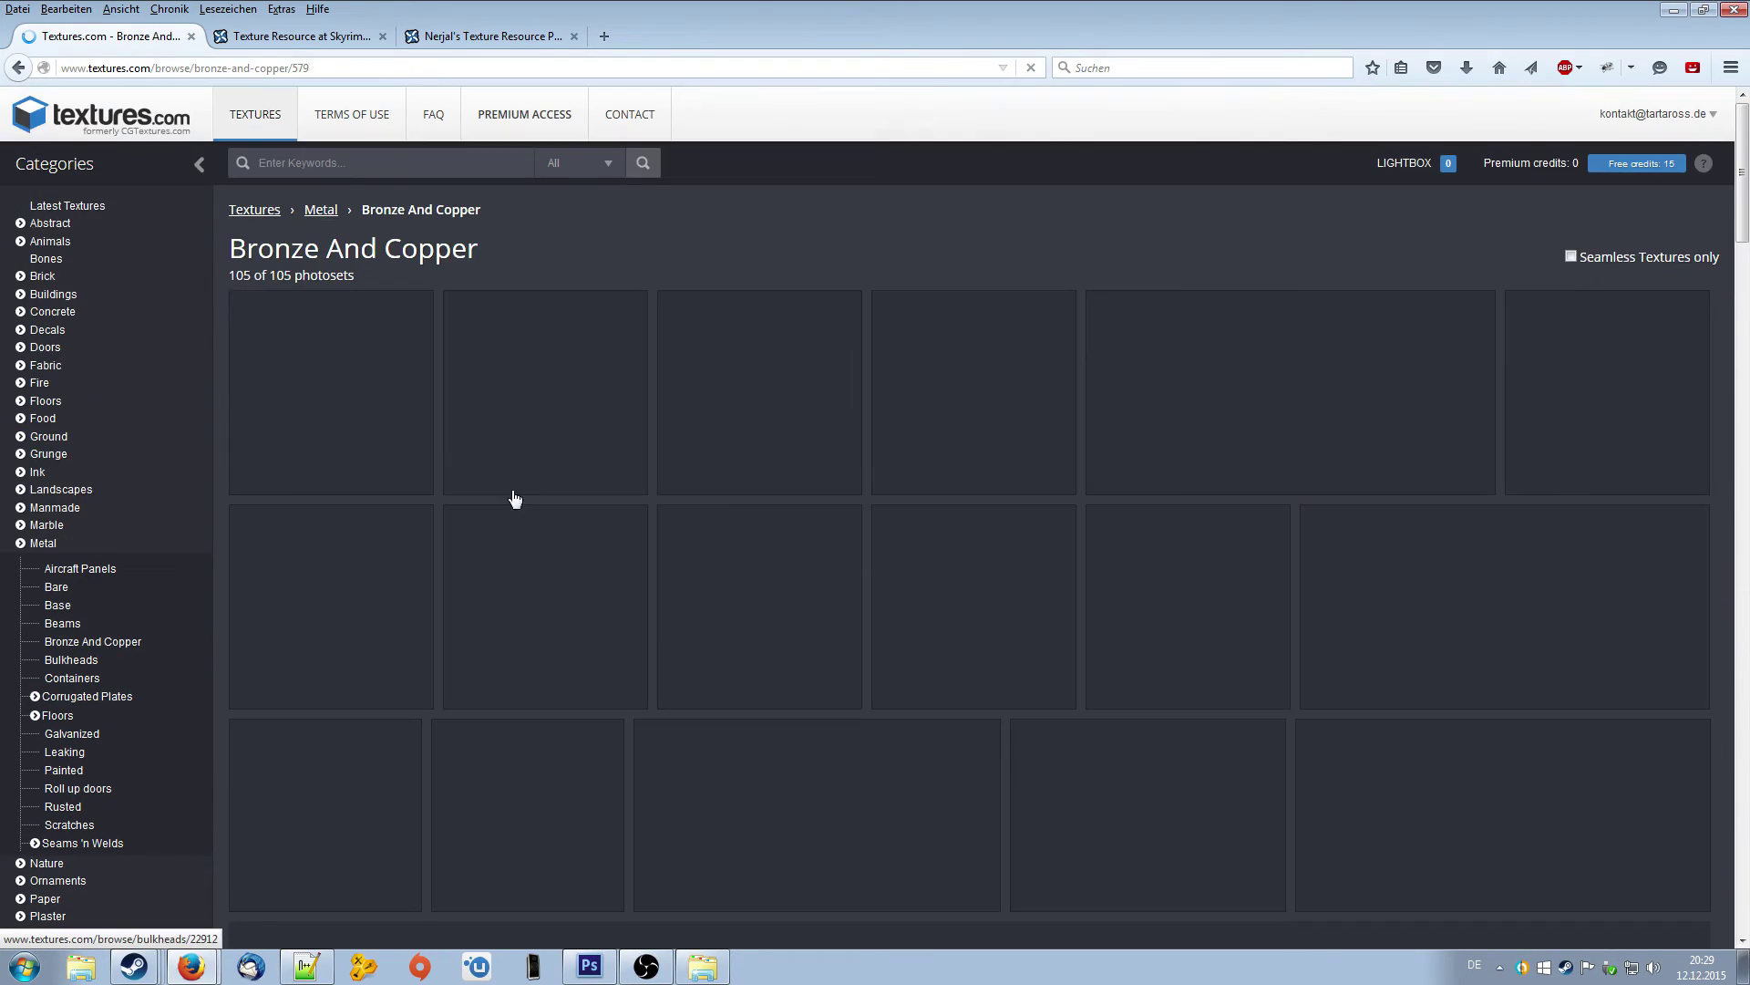
- Look through the texture thumbnails in the Bronze And Copper subcategory
scroll(1151, 424, "down", 4)
scroll(1151, 424, "down", 18)
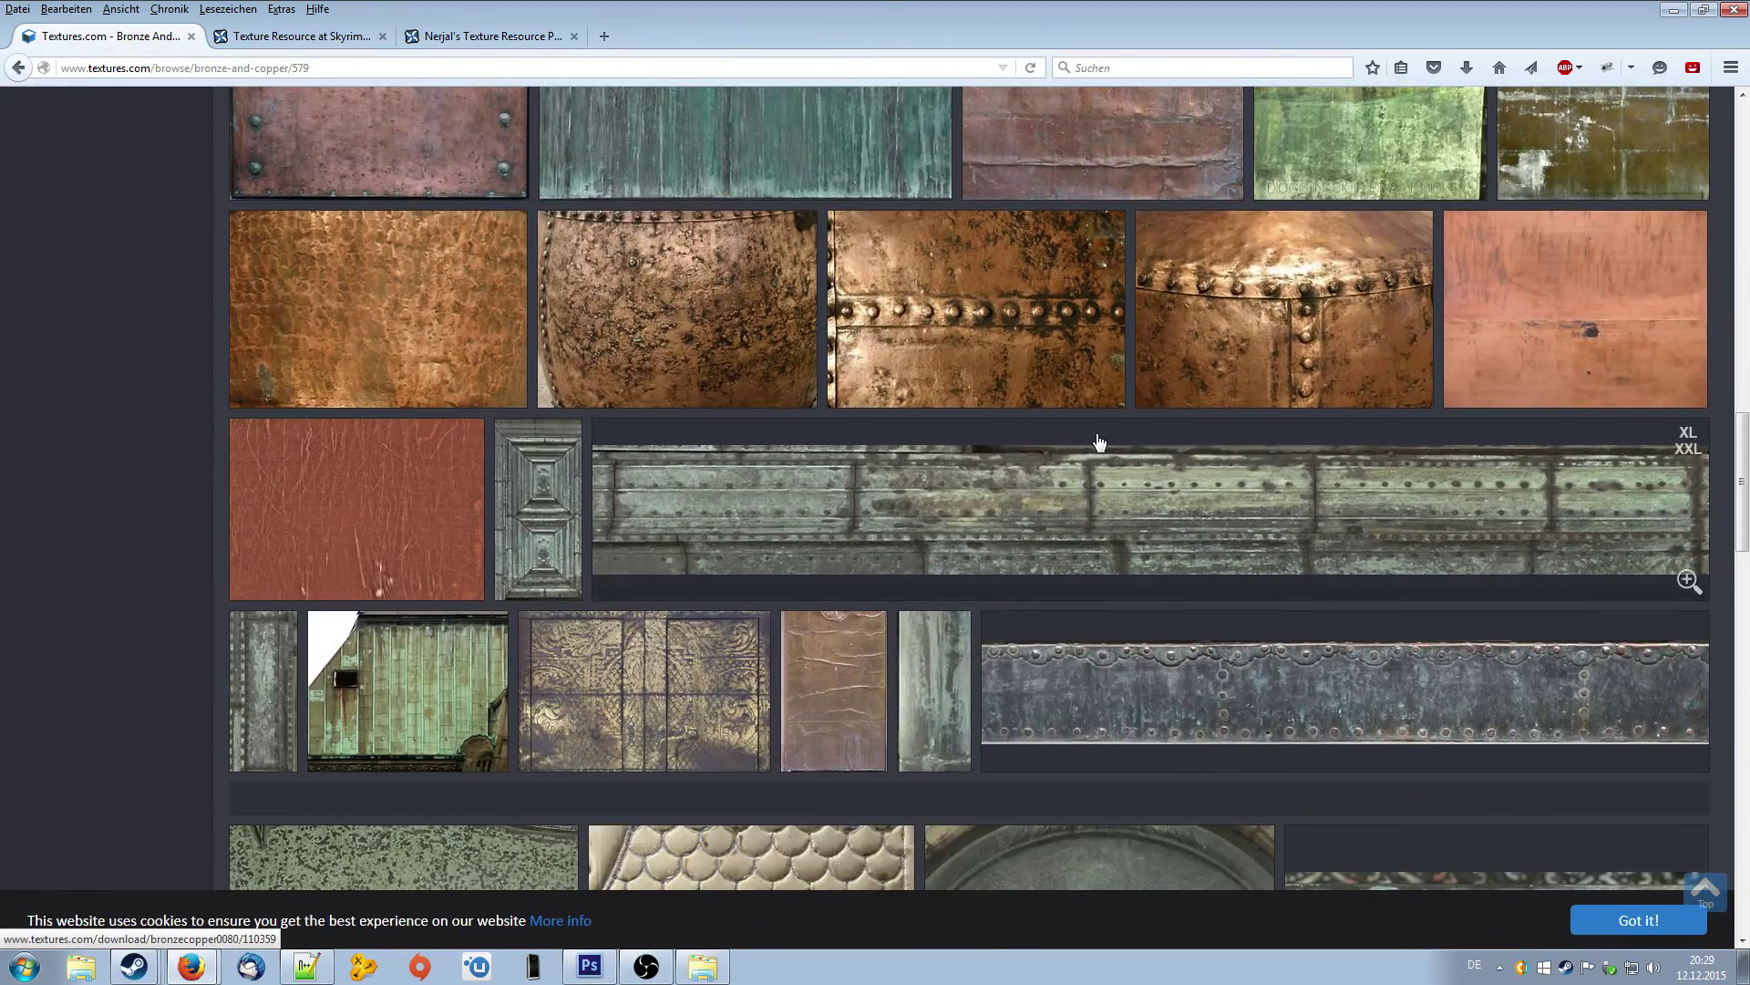
scroll(1099, 443, "up", 8)
scroll(1100, 442, "up", 14)
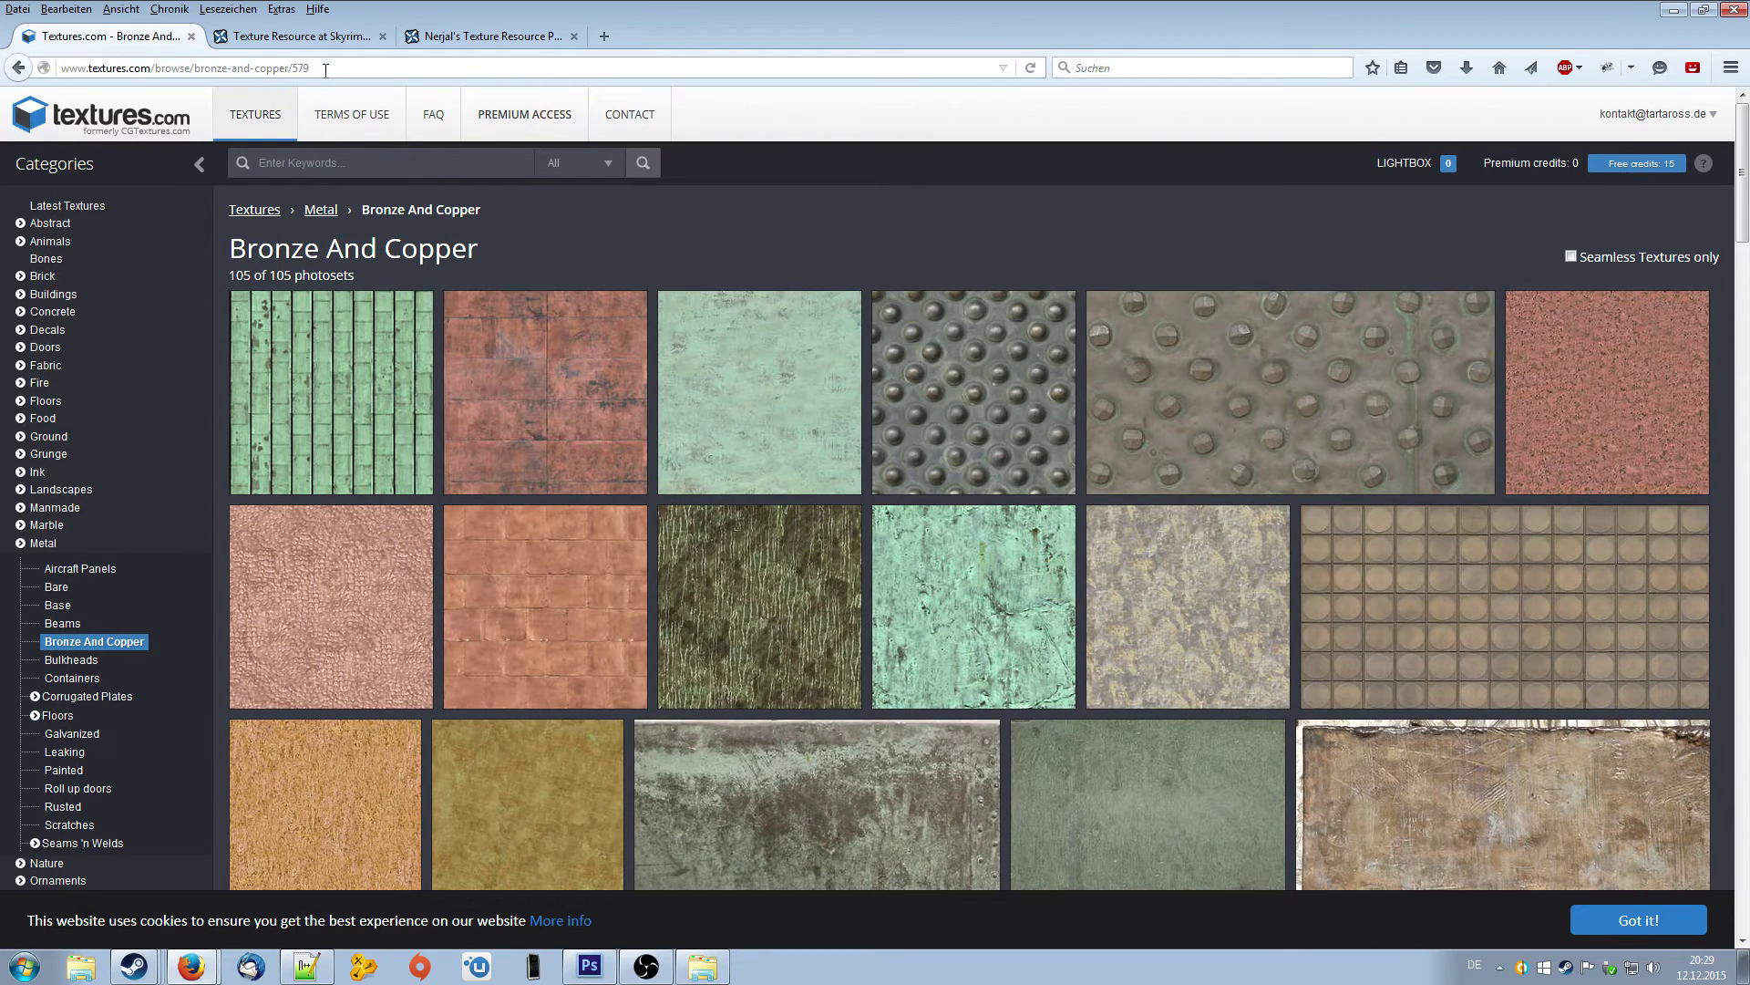
- Close the Textures.com page and look over the Texture Resource mod page on Nexus Mods
left_click(190, 36)
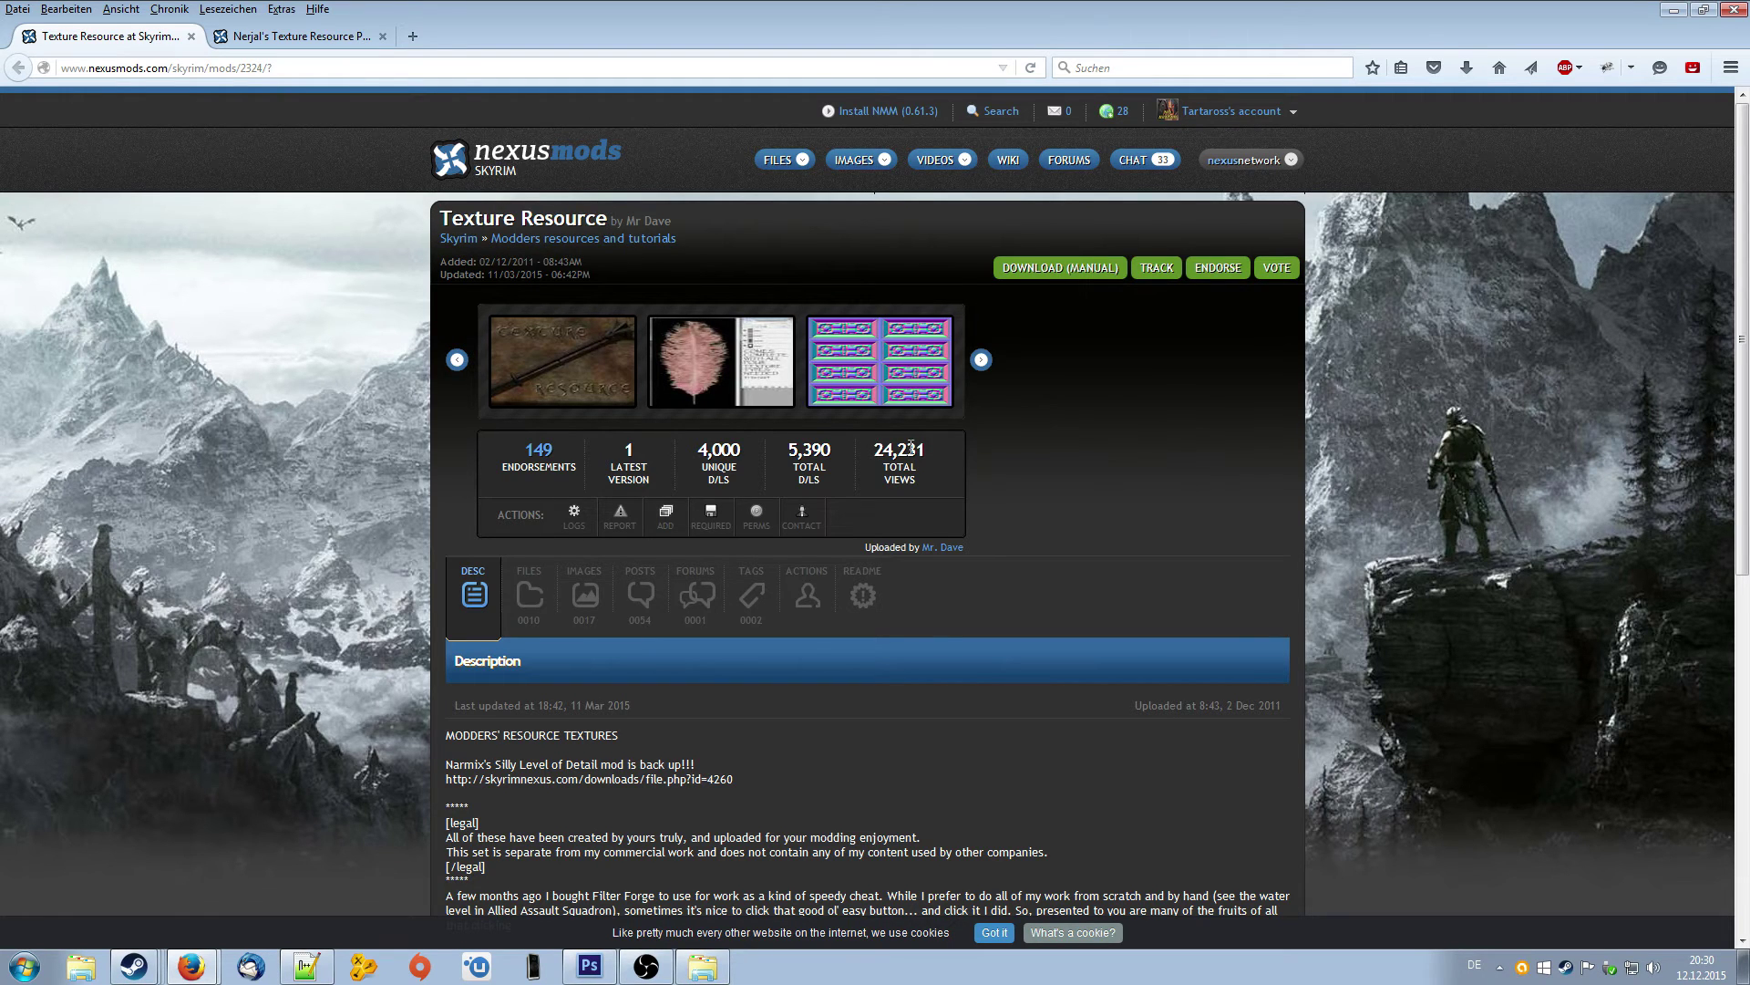
scroll(911, 453, "down", 4)
scroll(910, 453, "up", 2)
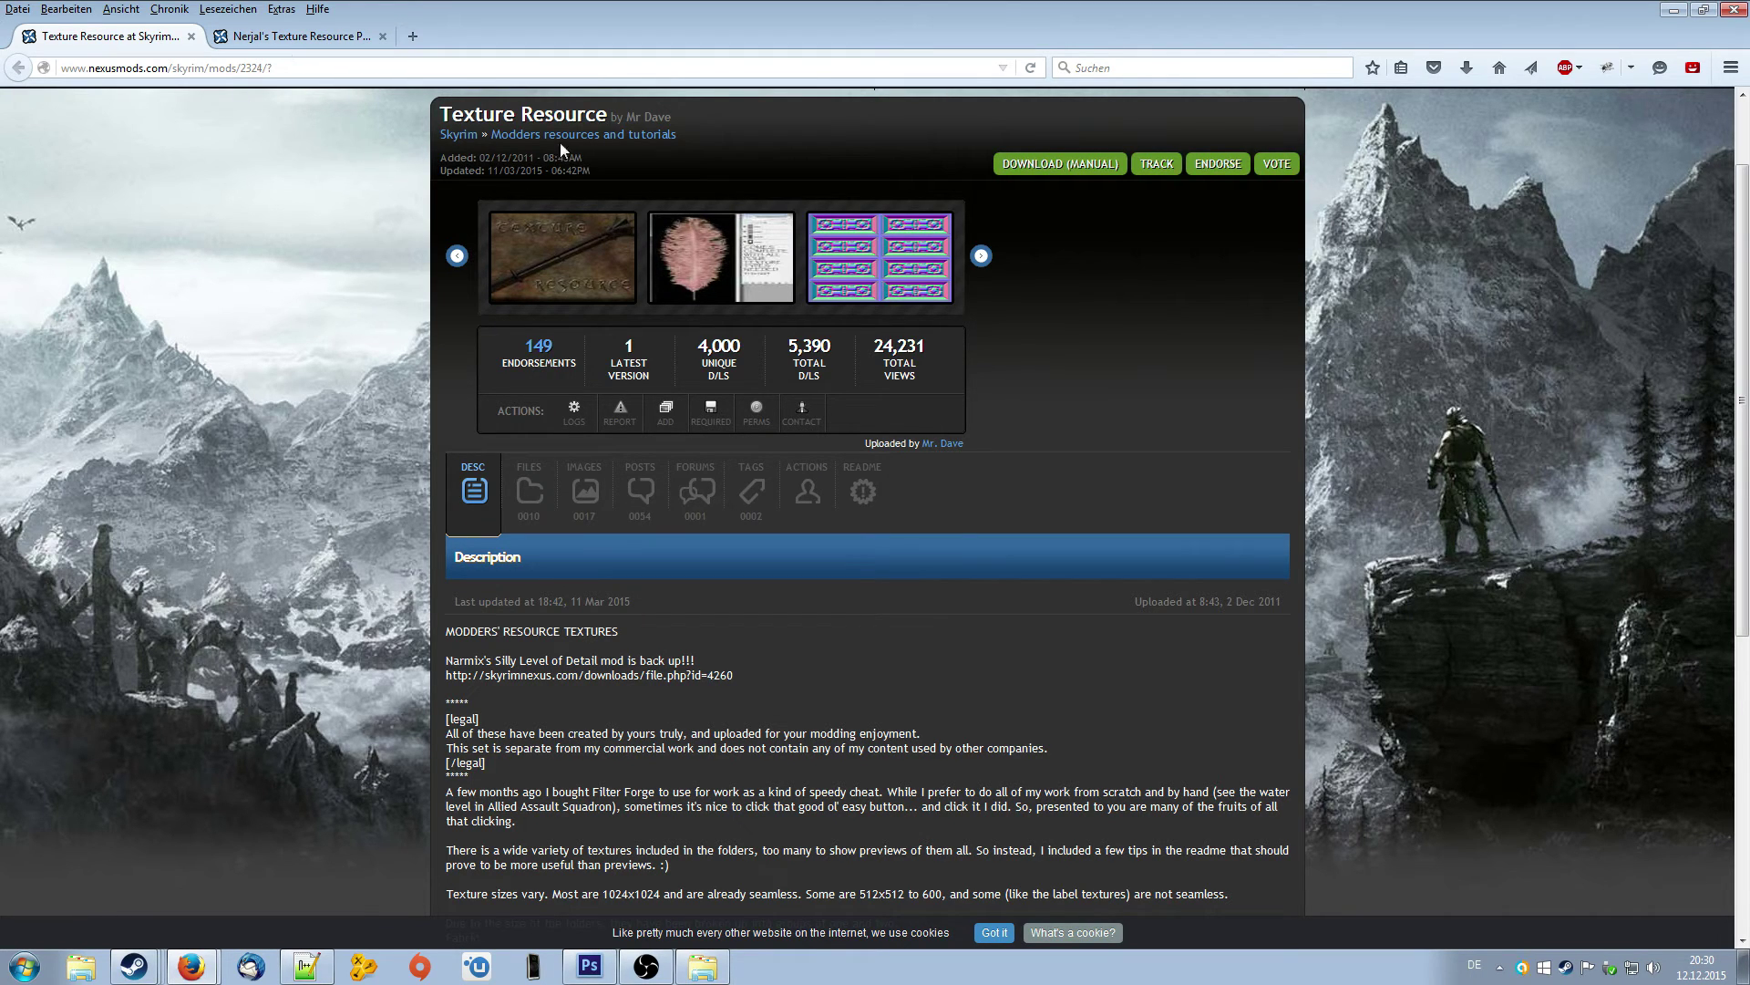
- Go to the page of Nerjal's Texture Resource Packs and show its list of files
left_click(319, 38)
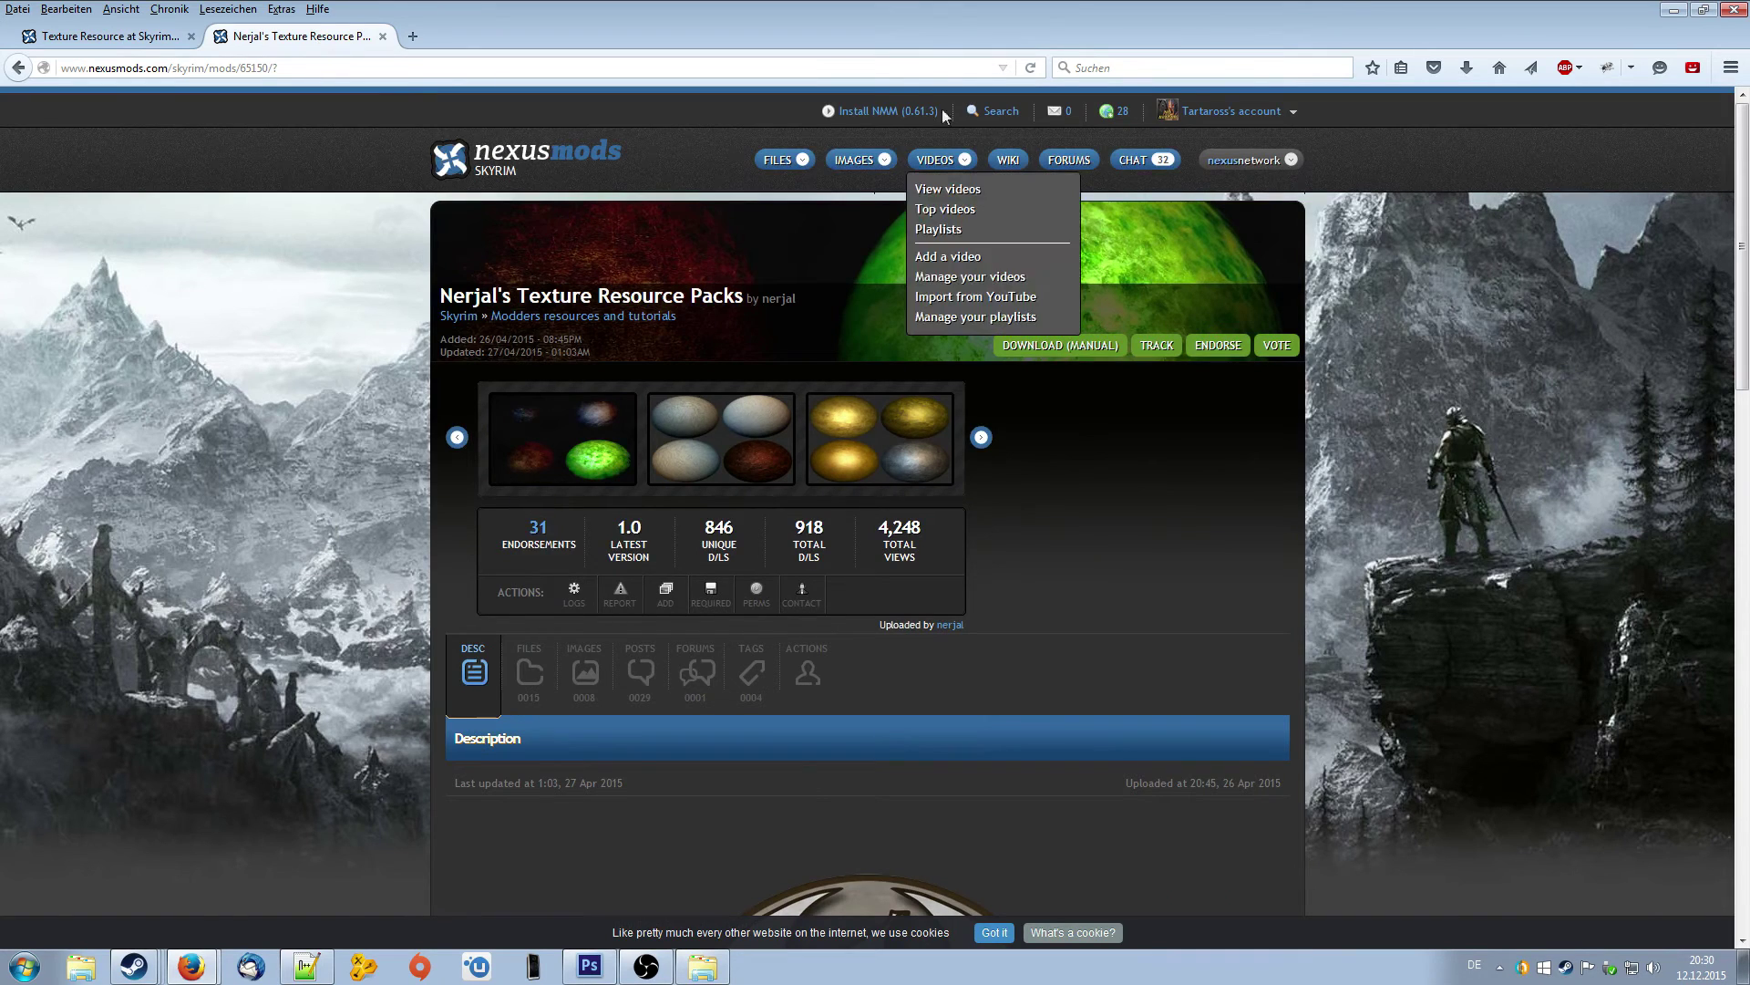
scroll(1059, 463, "down", 2)
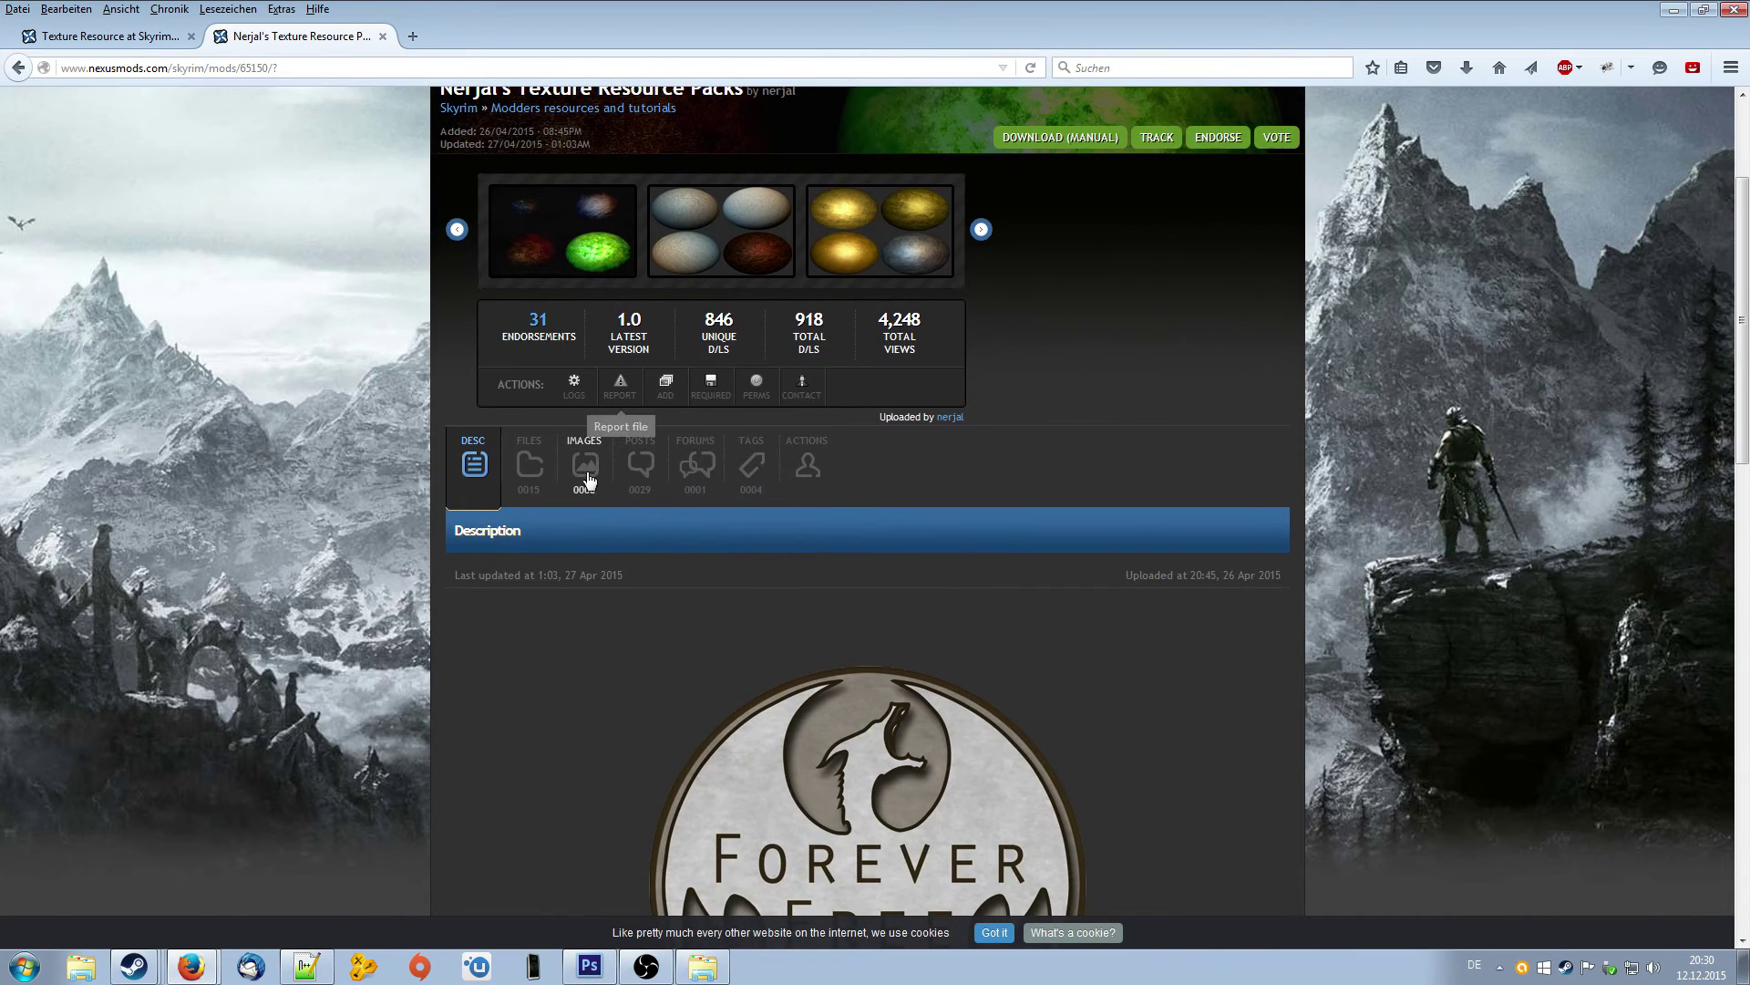
left_click(542, 466)
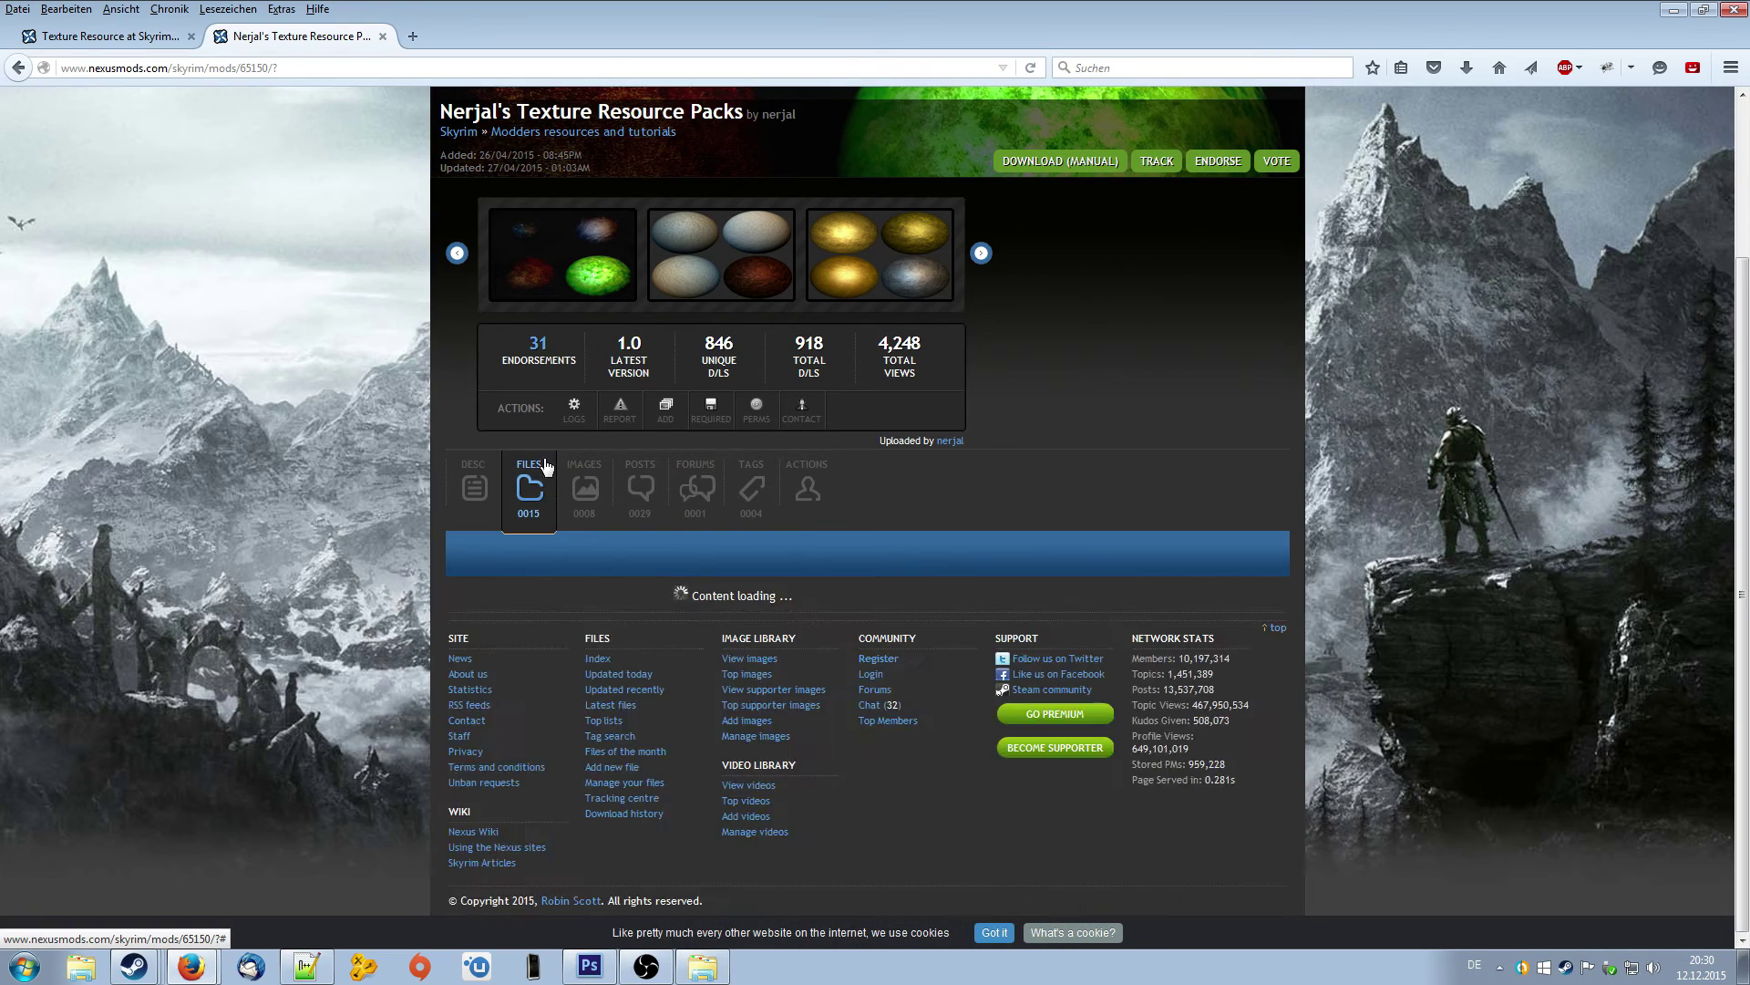
- Enlarge the preview image with the pale and dark red spheres, examine its textures, and close it
left_click(739, 237)
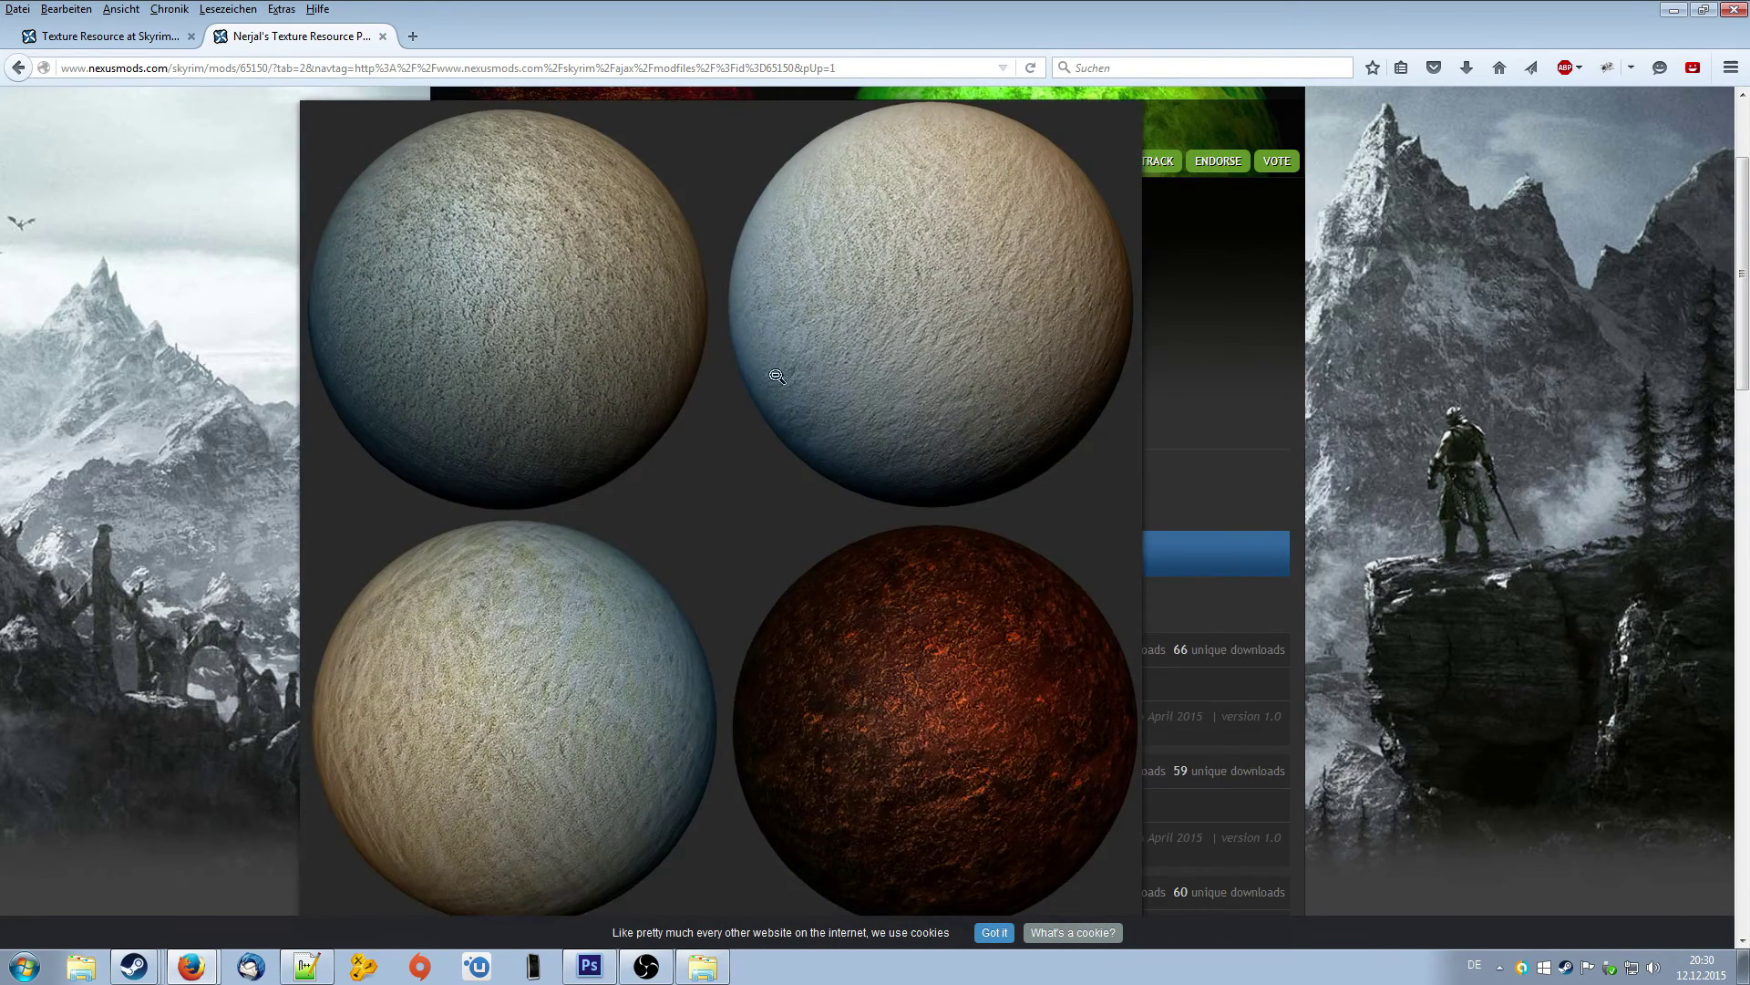
left_click(889, 517)
scroll(891, 520, "down", 3)
scroll(892, 522, "up", 2)
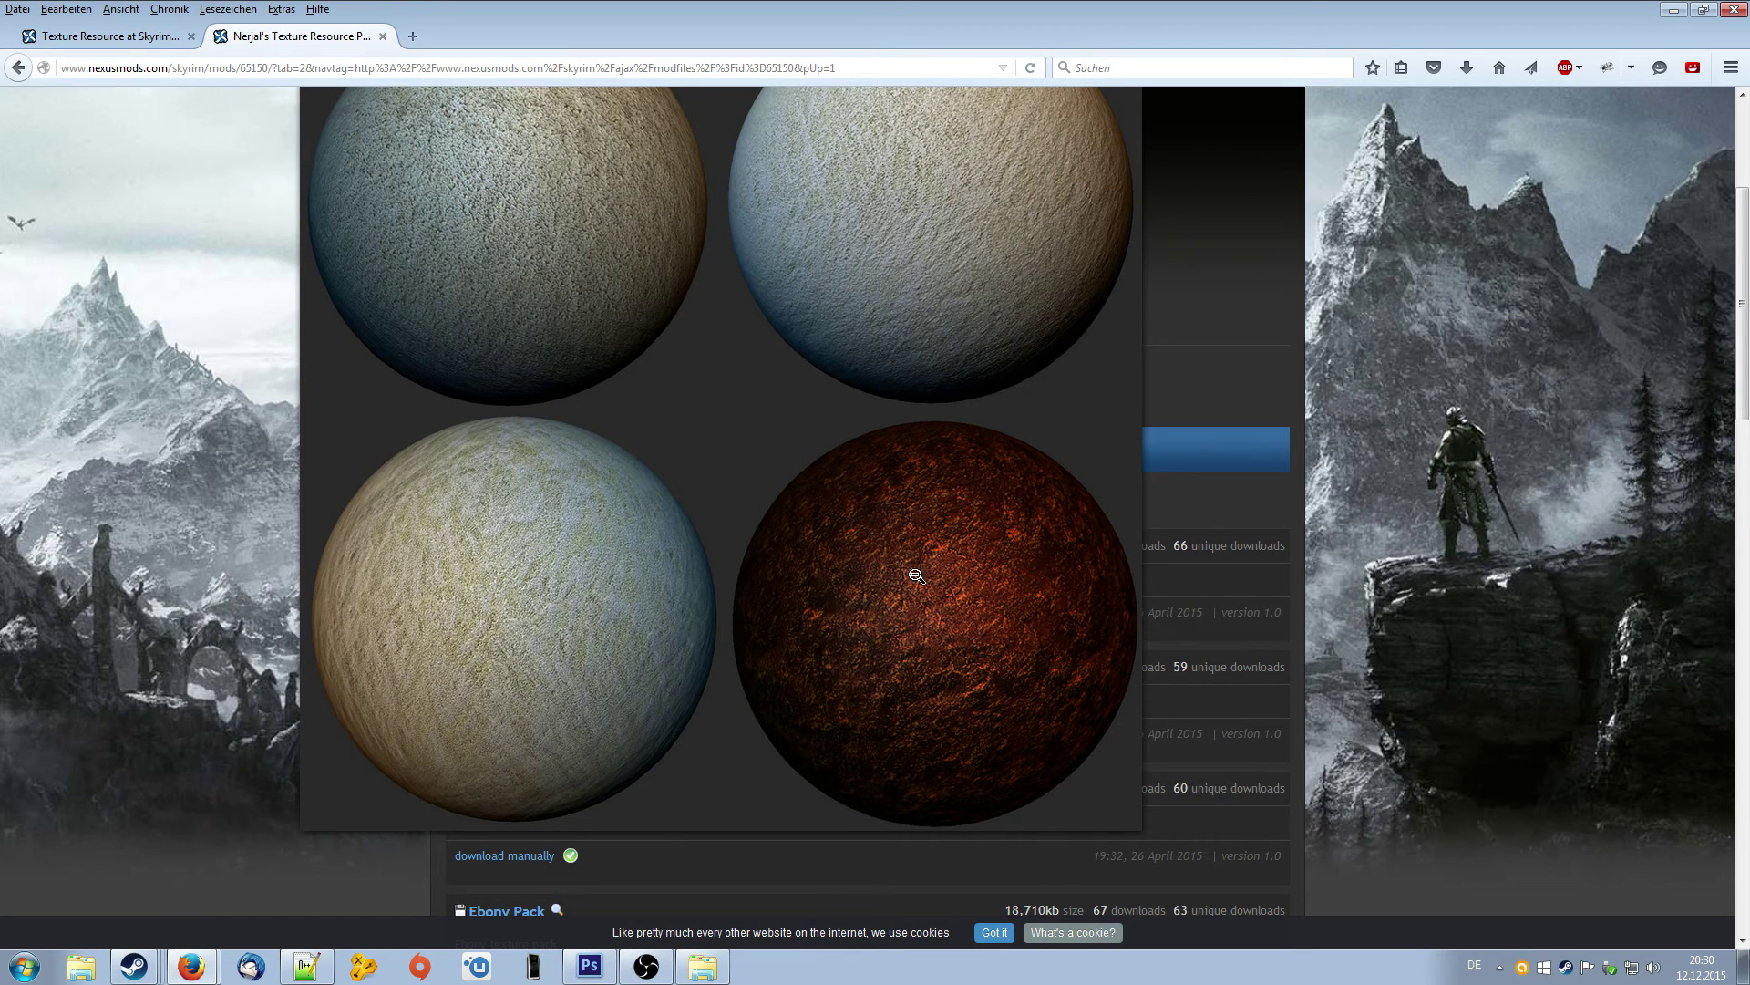
left_click(253, 463)
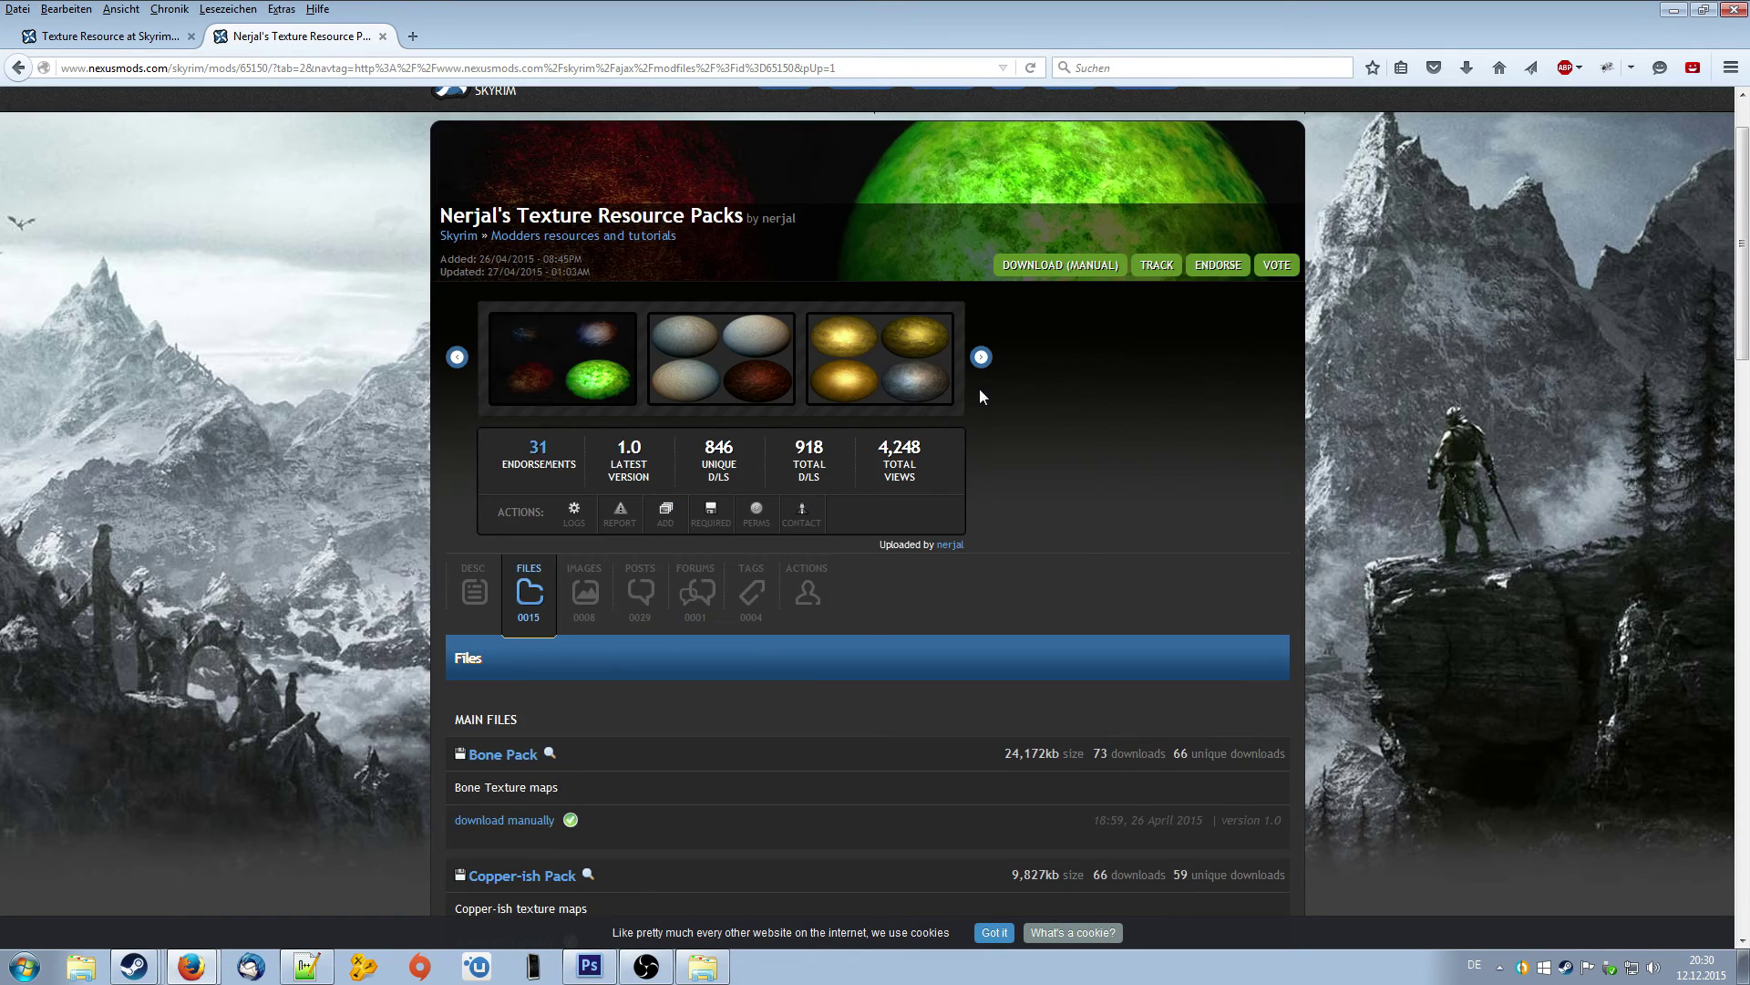
- Show the Texture Resource page once more, return to Nerjal's Texture Resource Packs, and minimize the browser
left_click(80, 36)
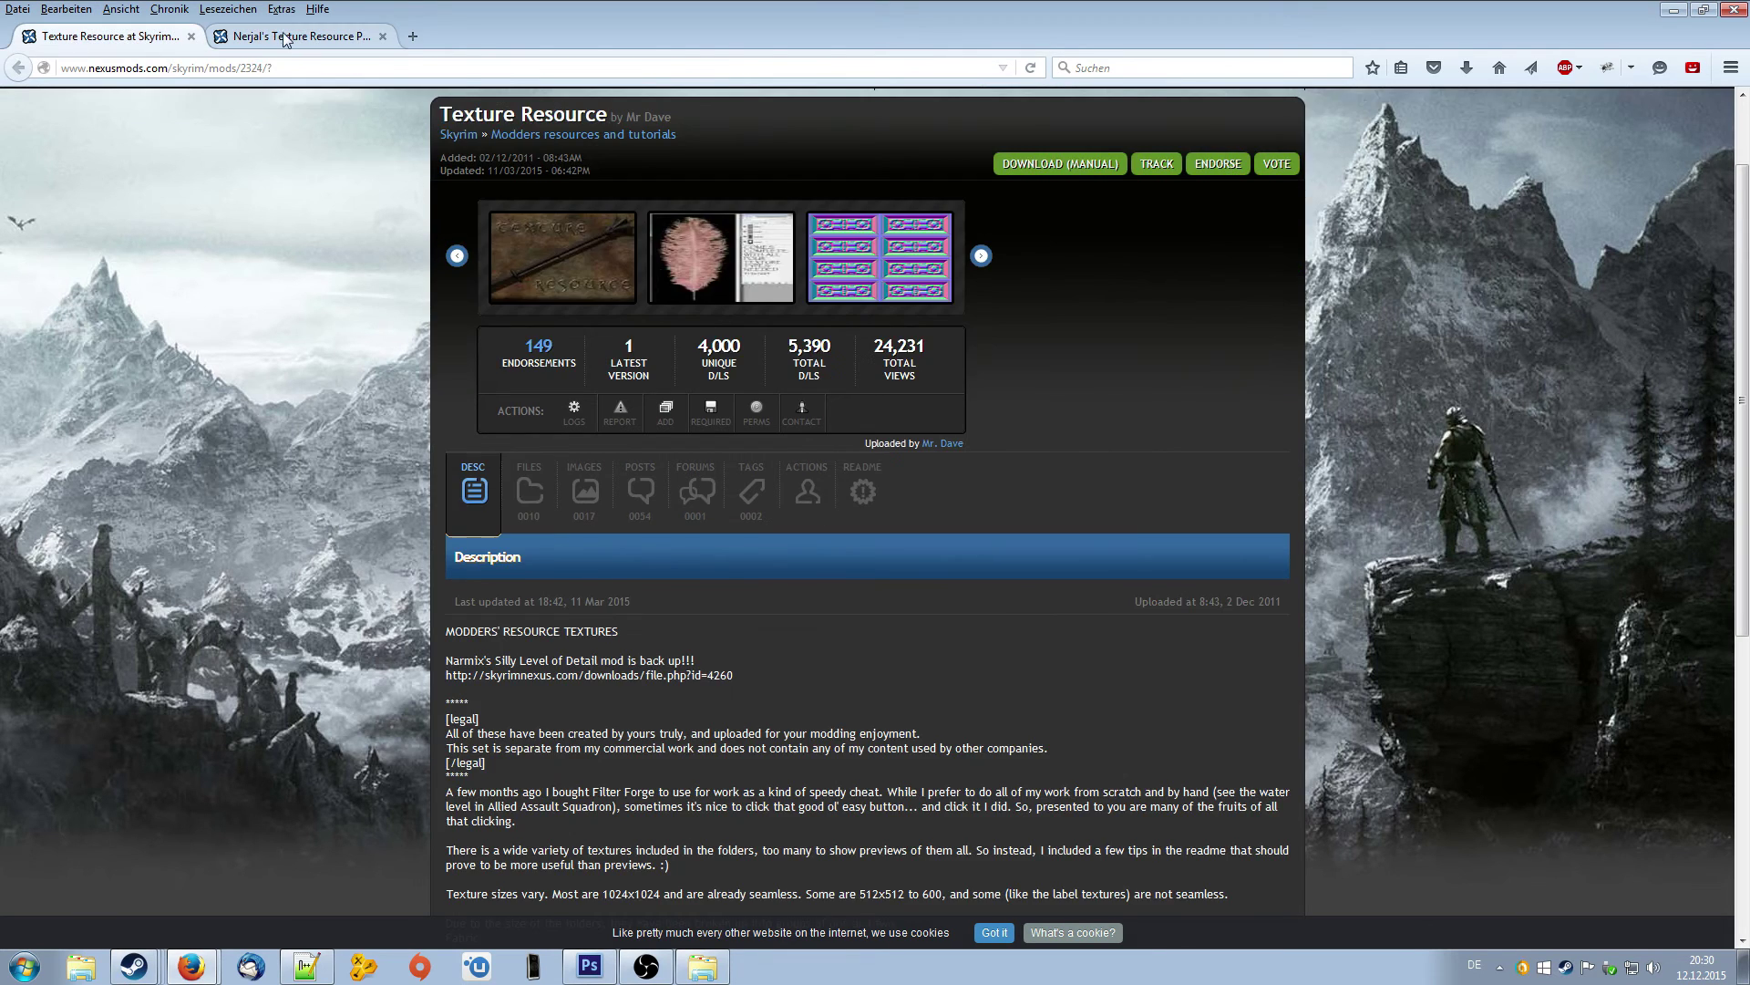
left_click(290, 36)
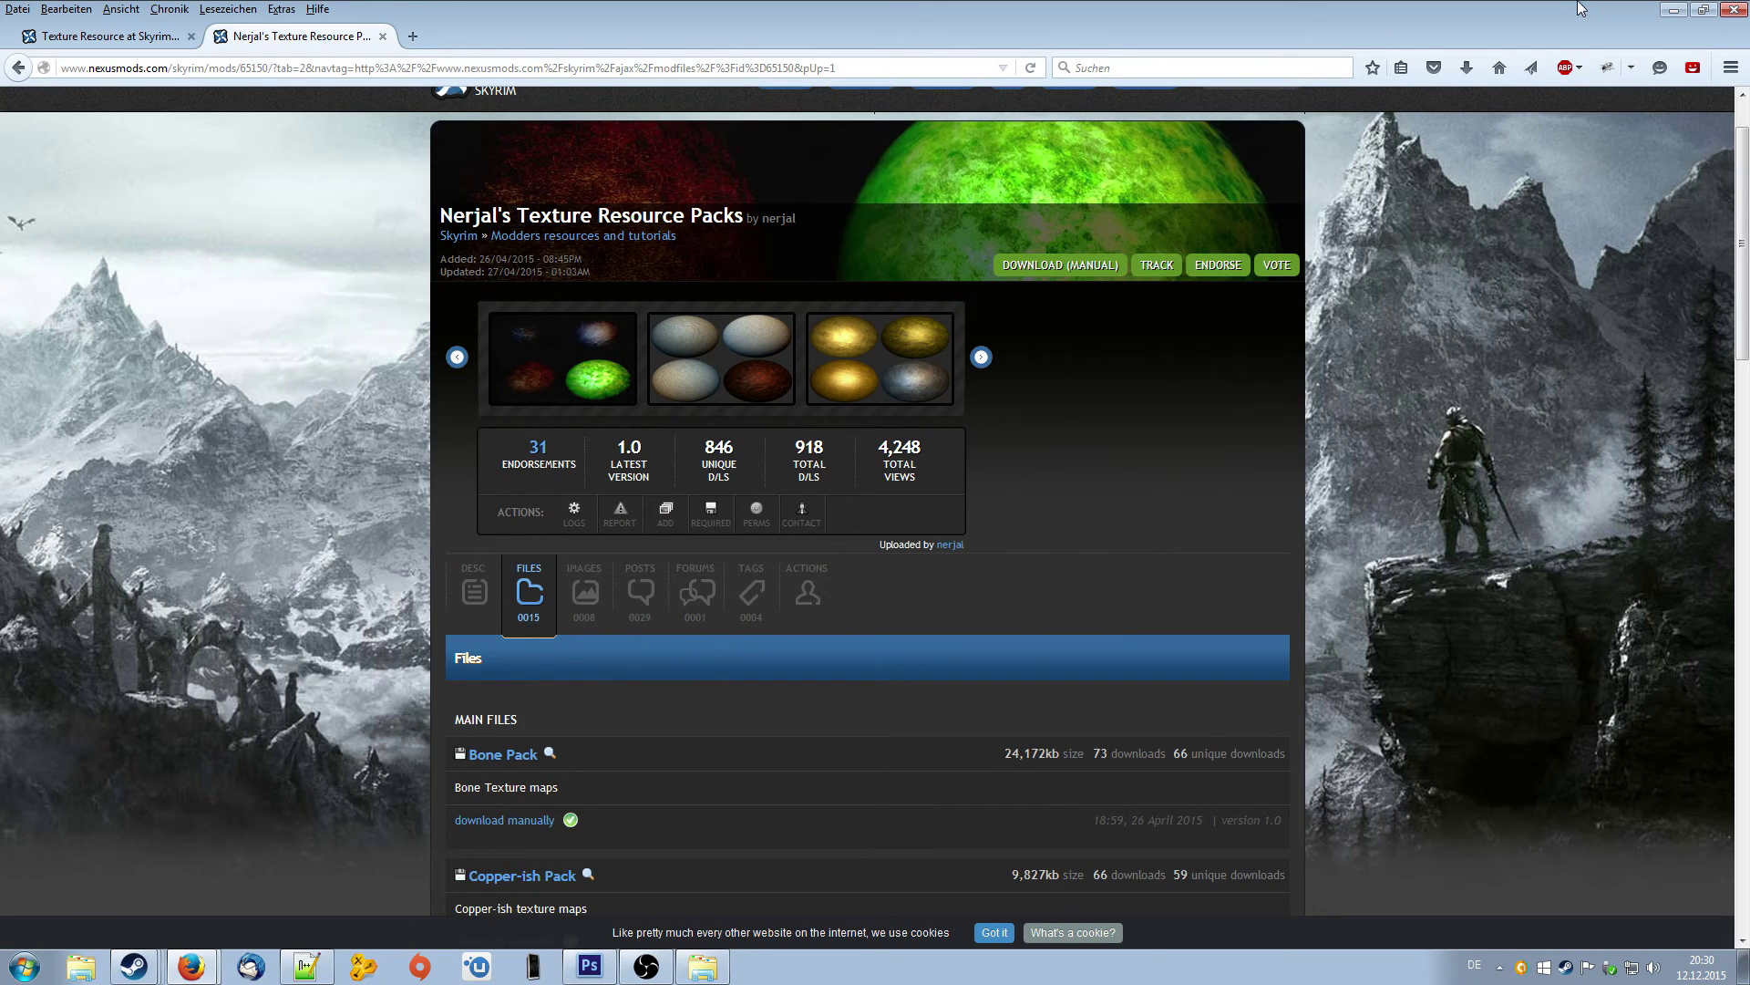
left_click(1674, 10)
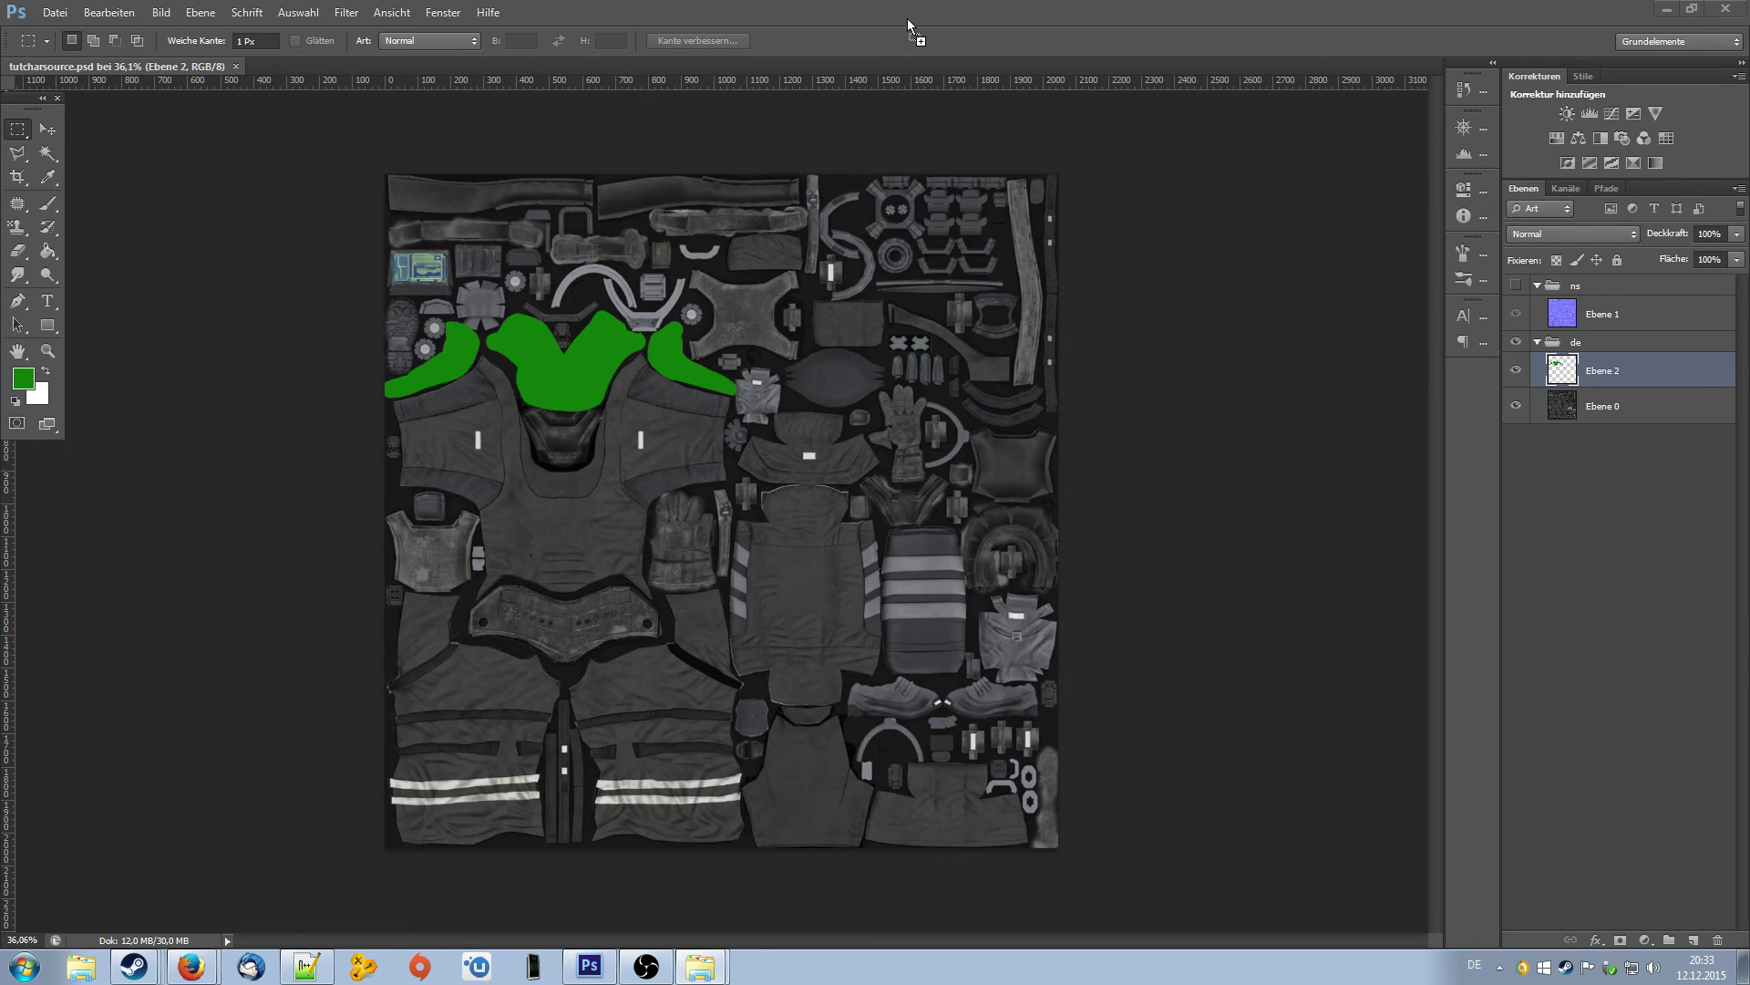
- Open tarta_de.dds in Photoshop and compare its texture layout with that of tutcharsource.psd
left_click(944, 438)
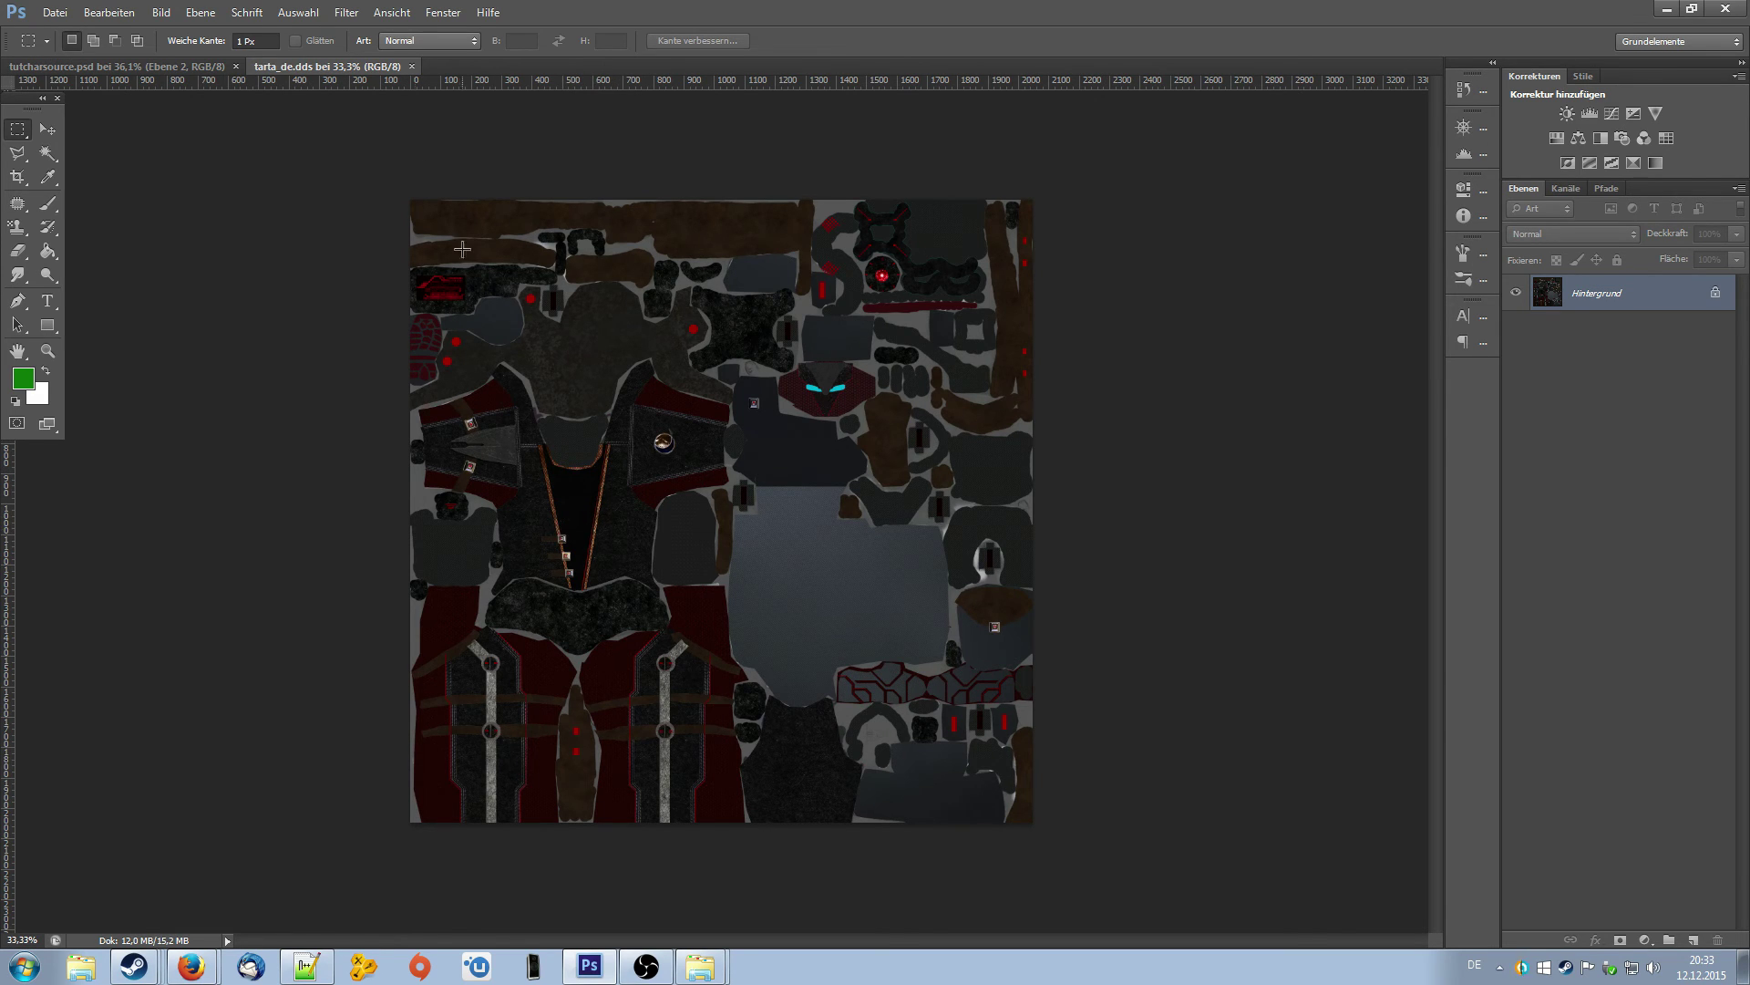
left_click(146, 68)
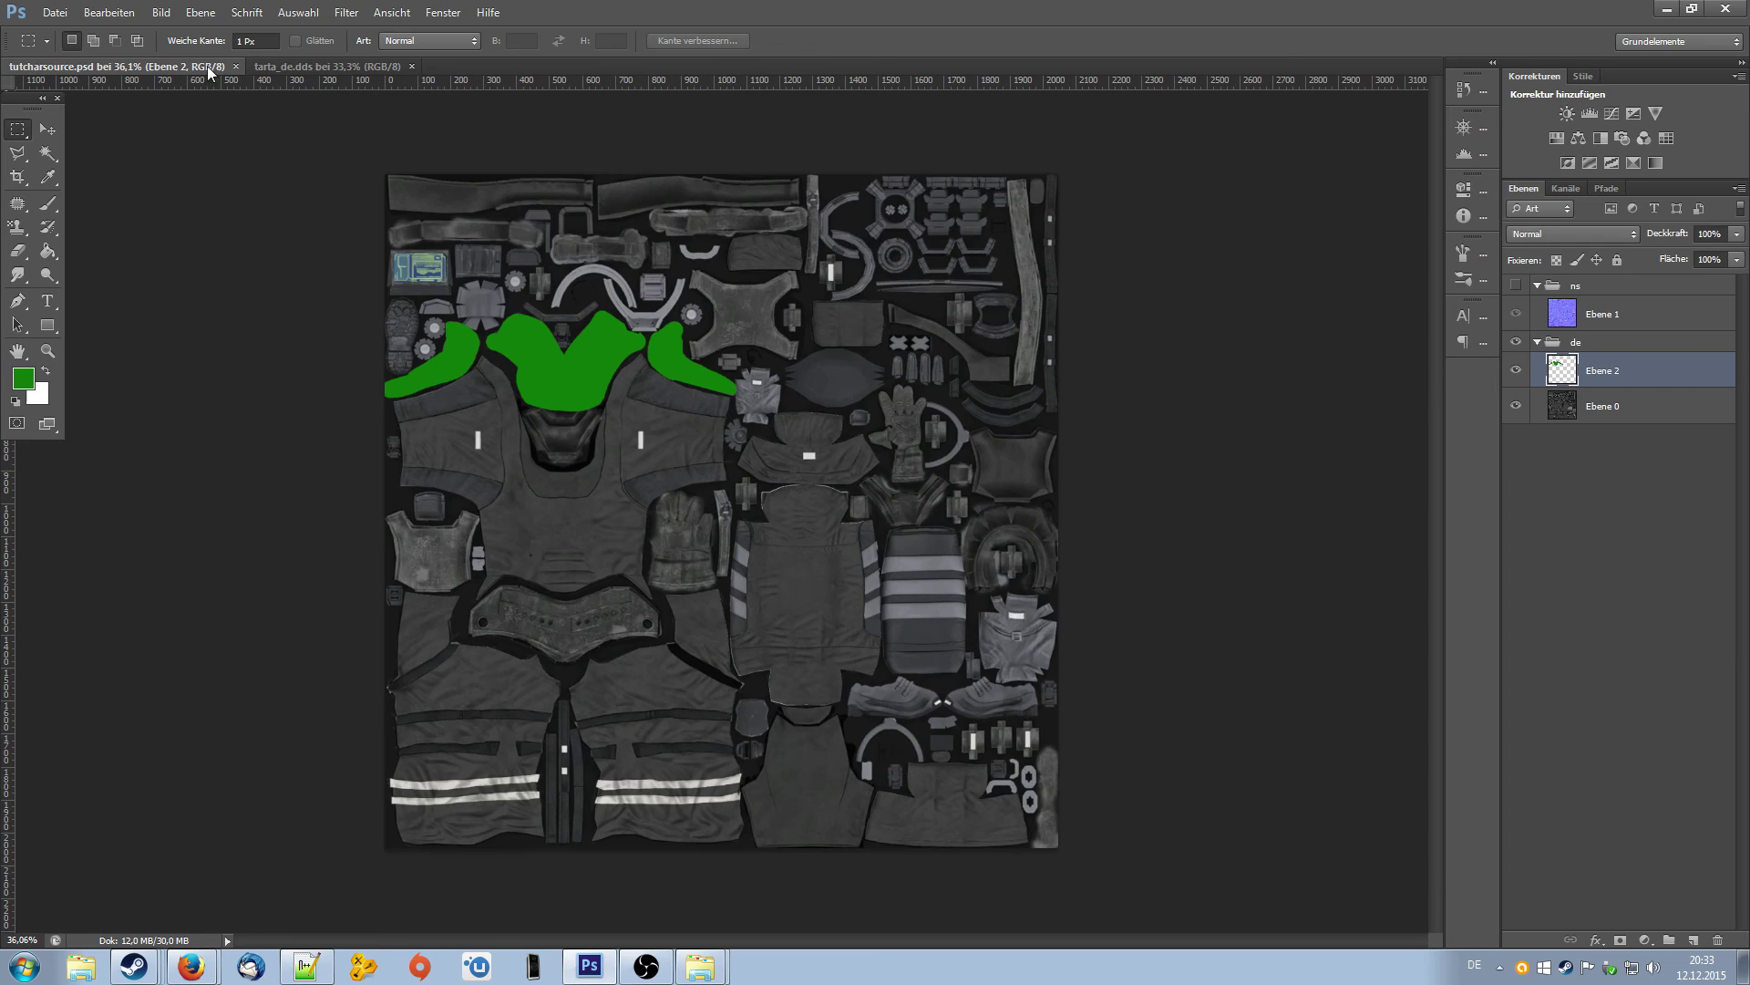
left_click(338, 67)
left_click(113, 67)
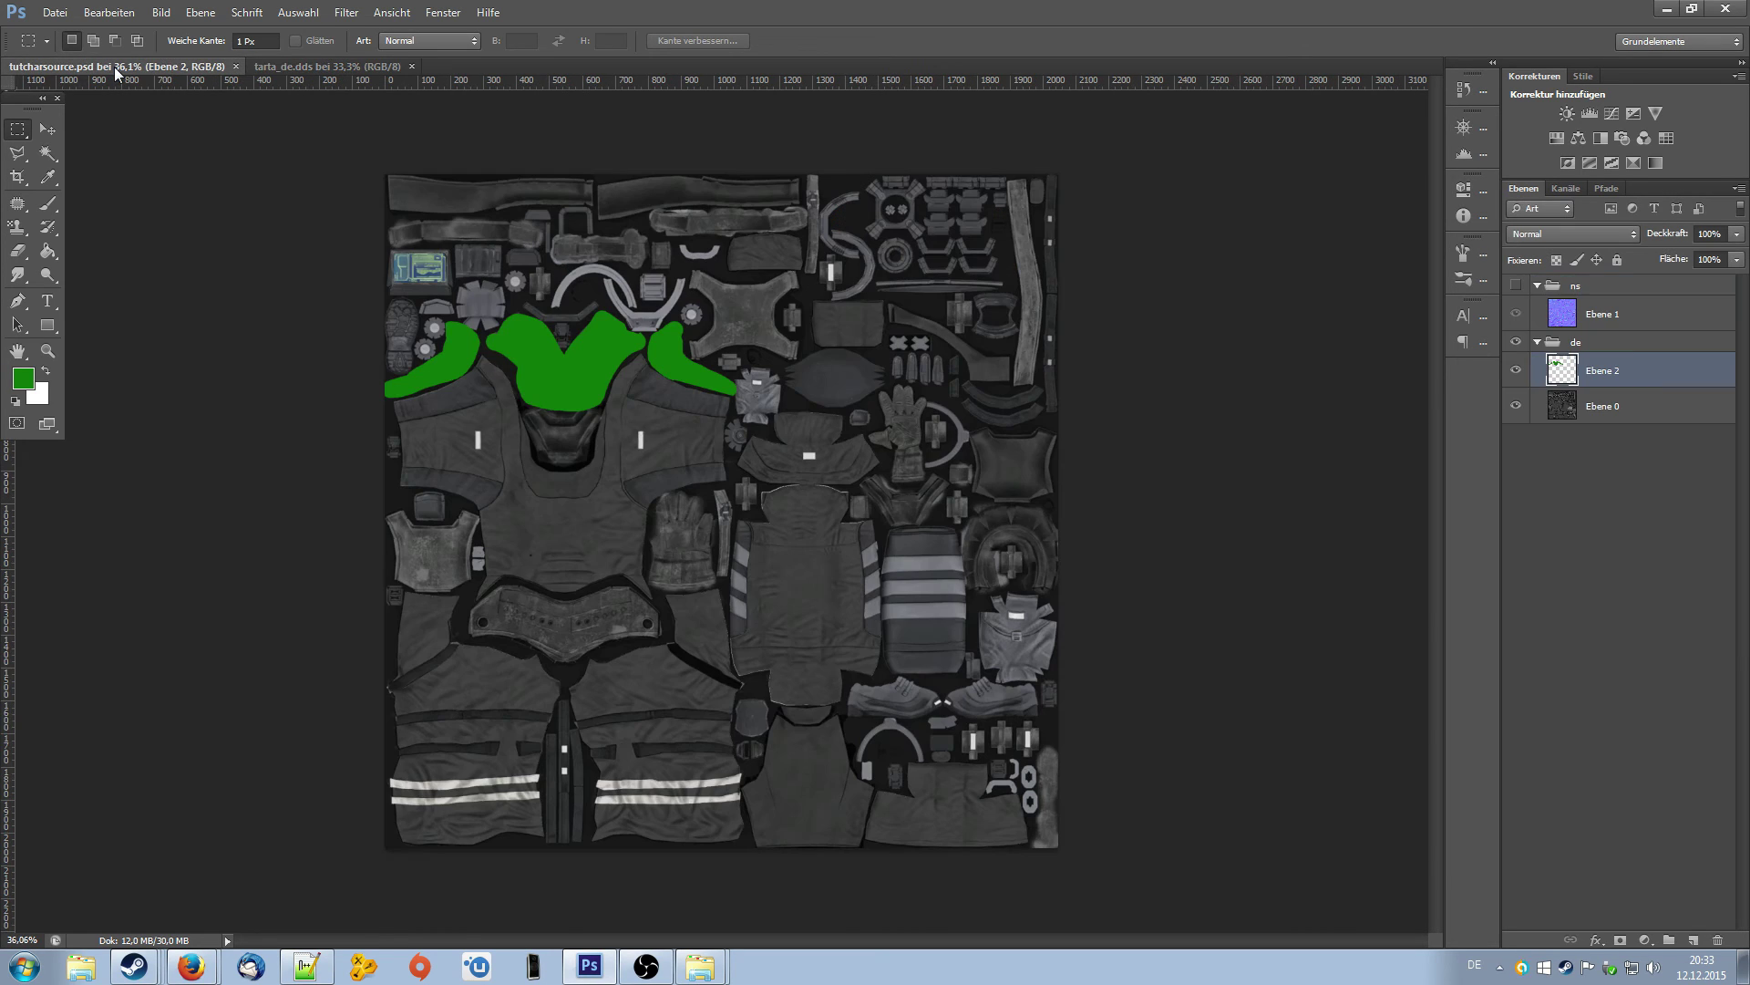
left_click(347, 67)
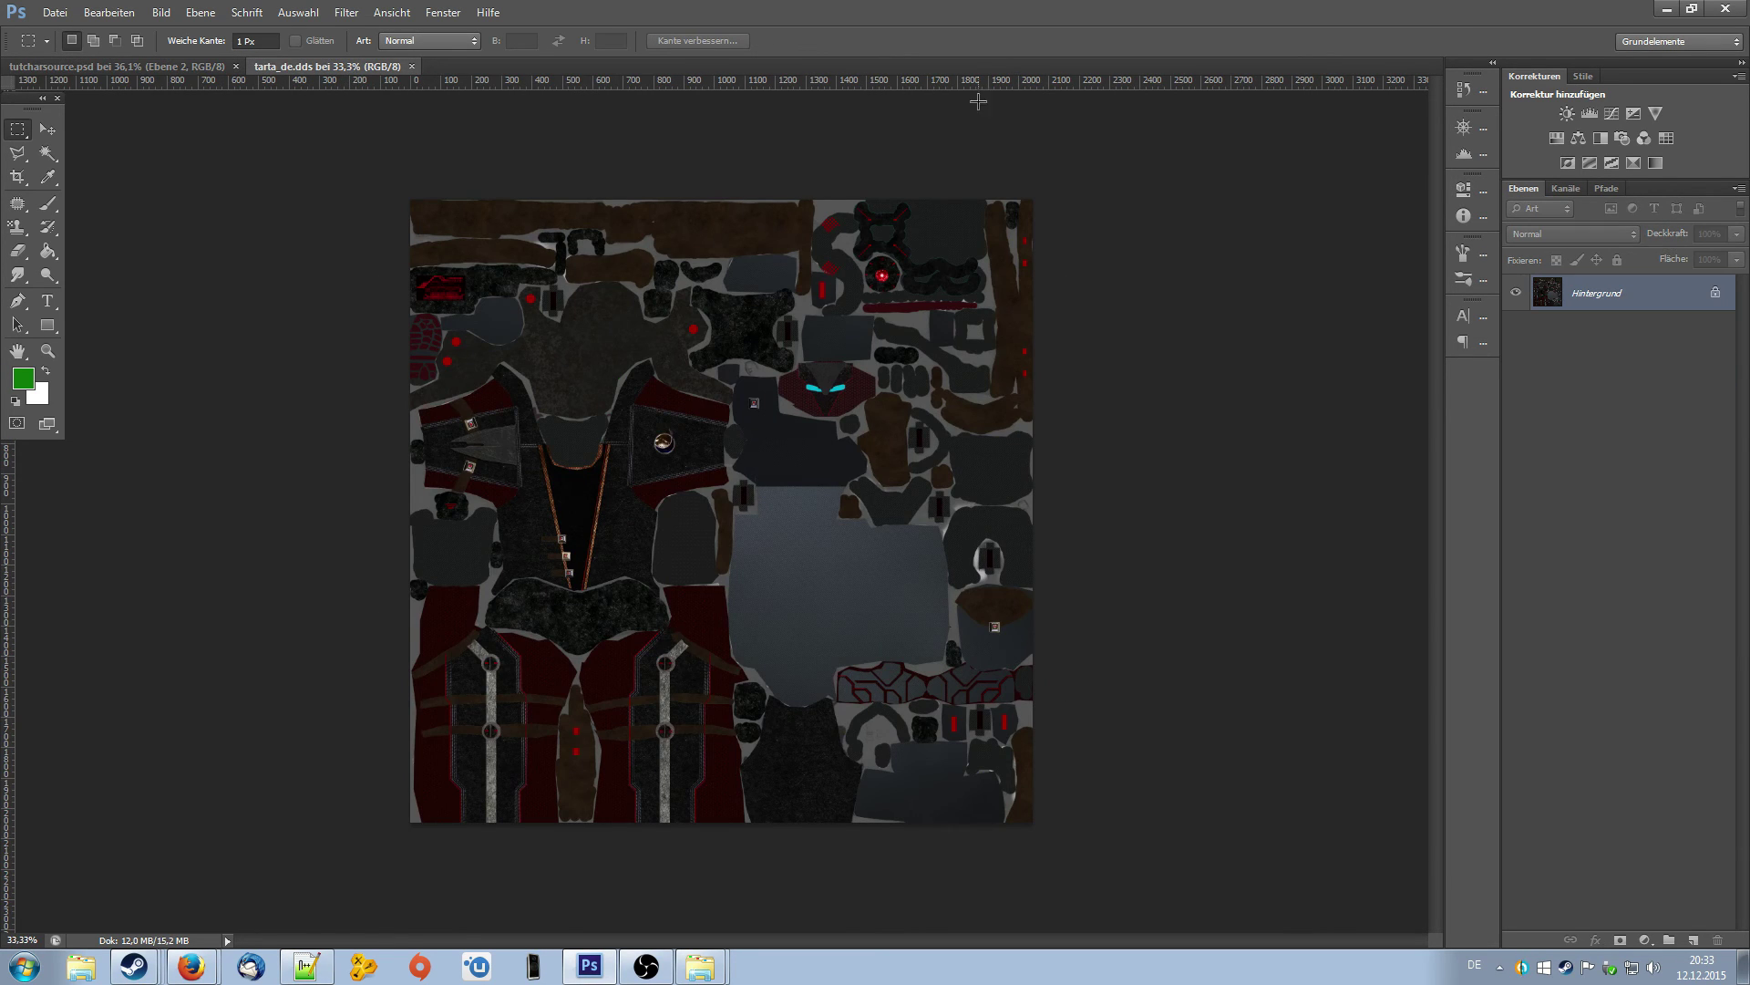
- Examine the braided trim and buckles on the chest piece of tarta_de.dds up close
scroll(529, 547, "up", 5)
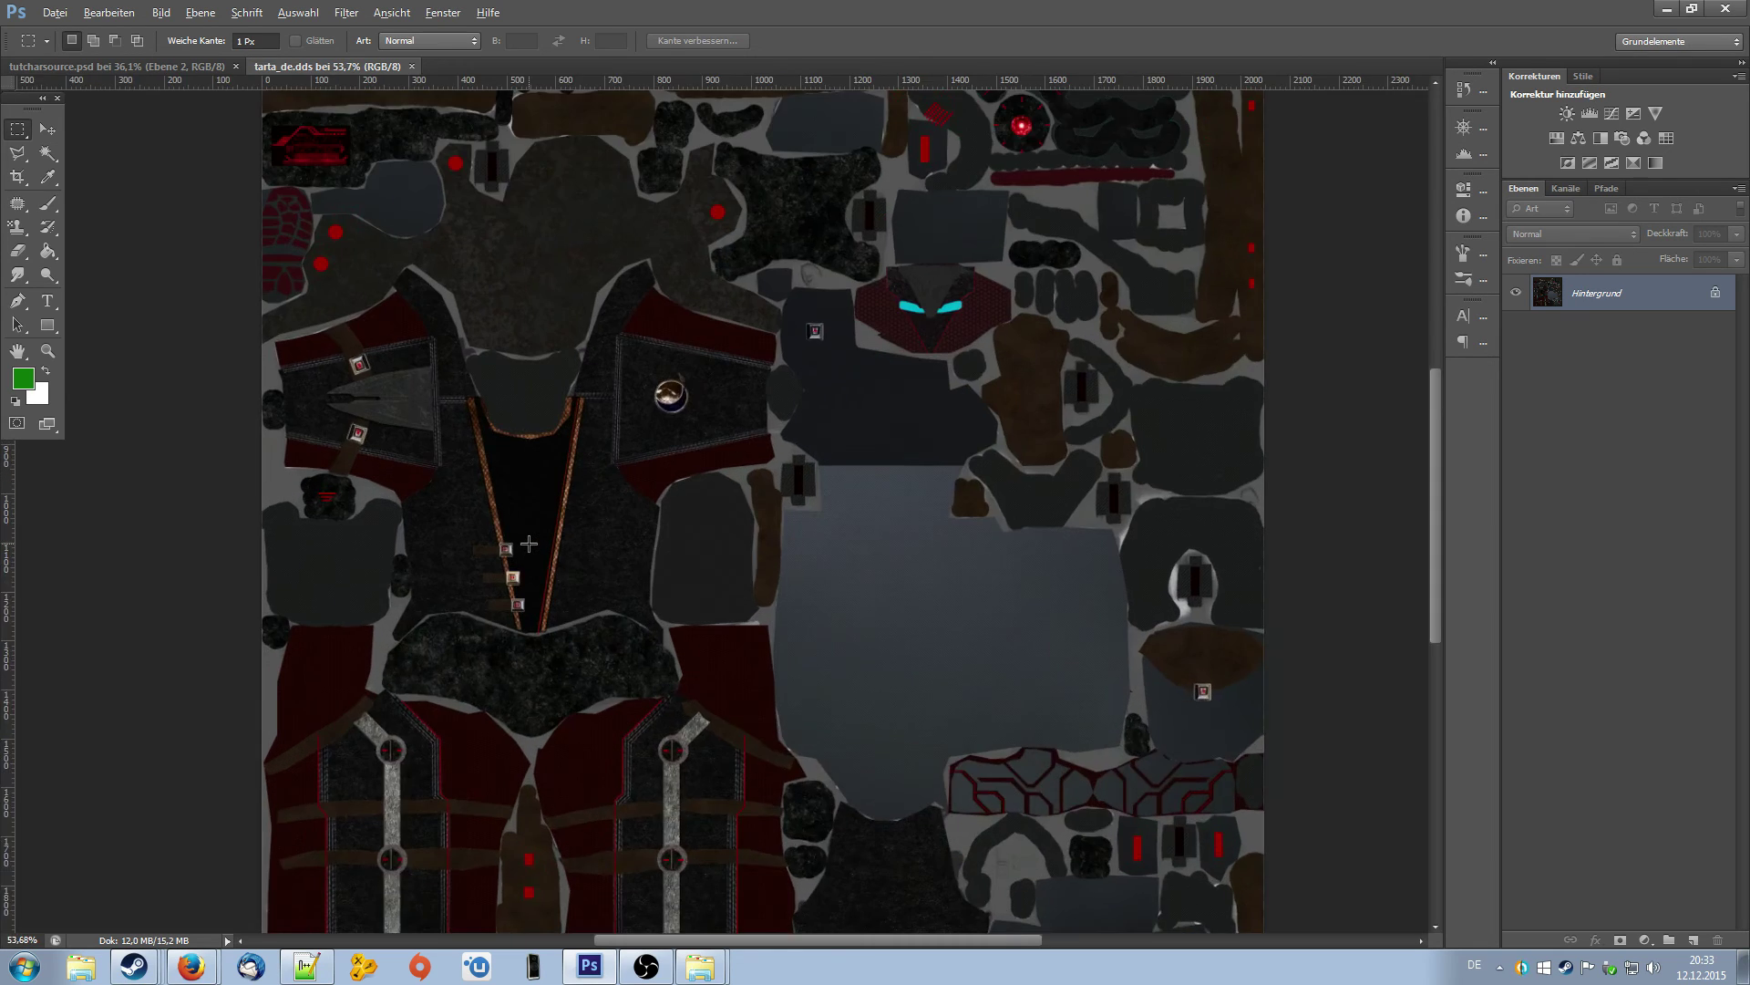
scroll(532, 544, "up", 2)
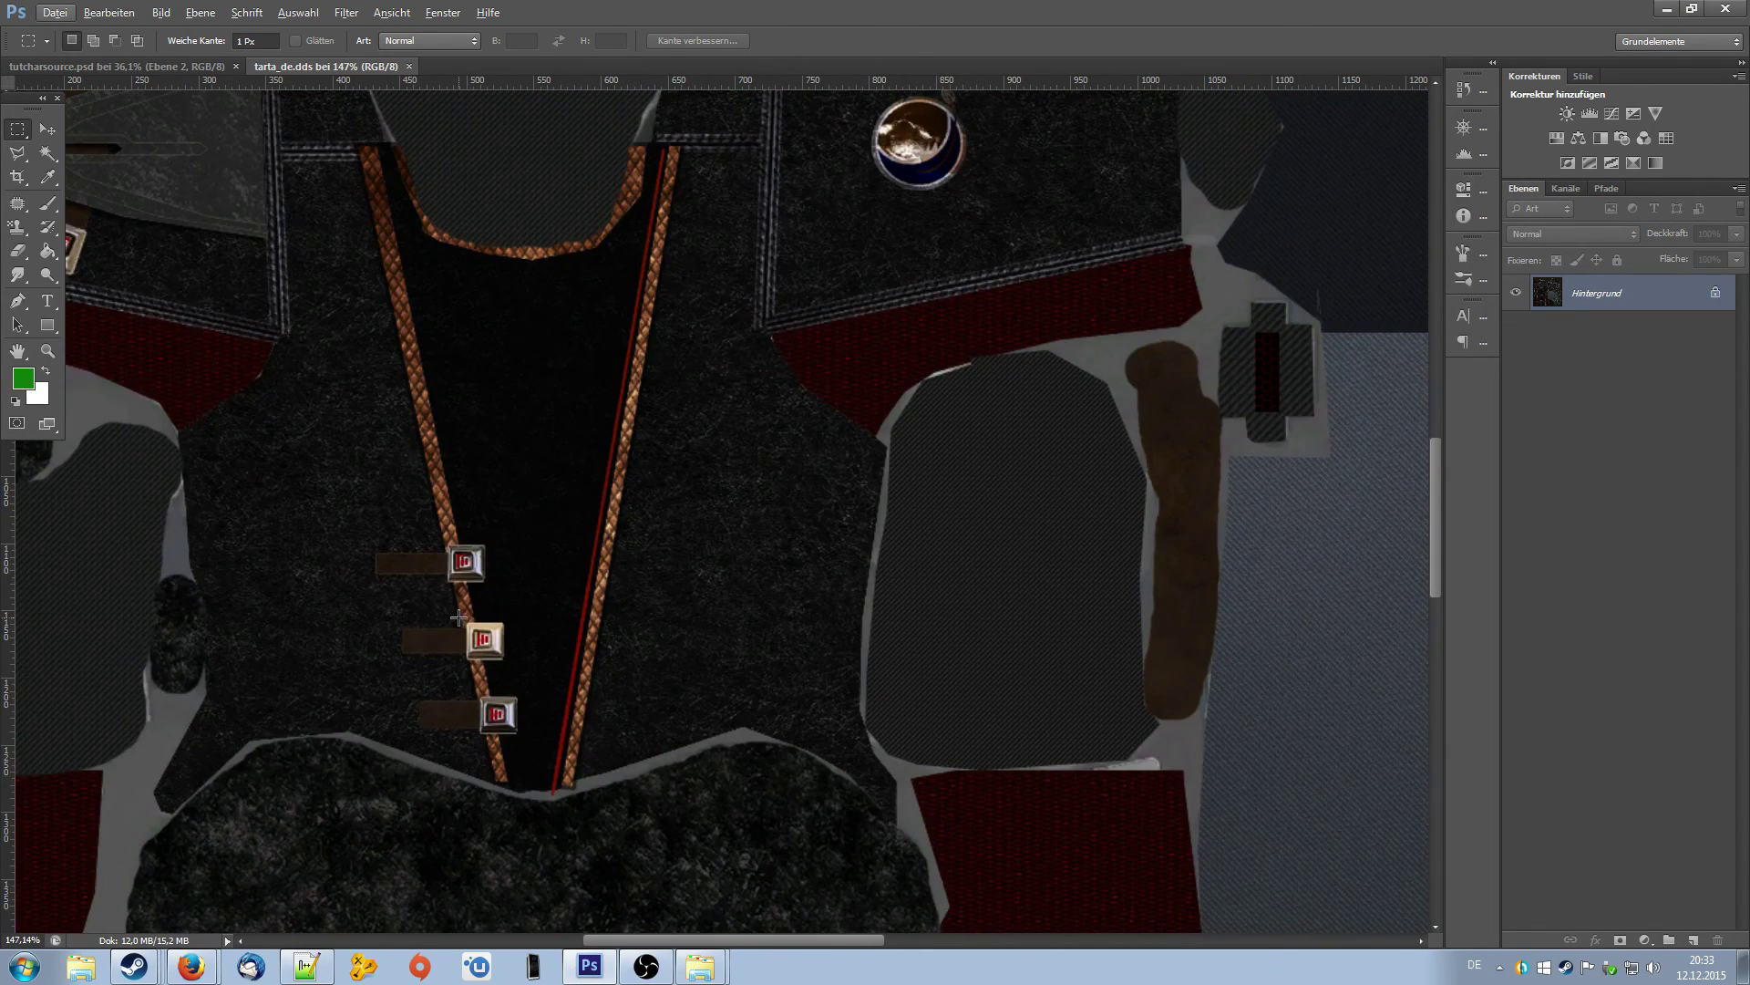
scroll(703, 551, "down", 3)
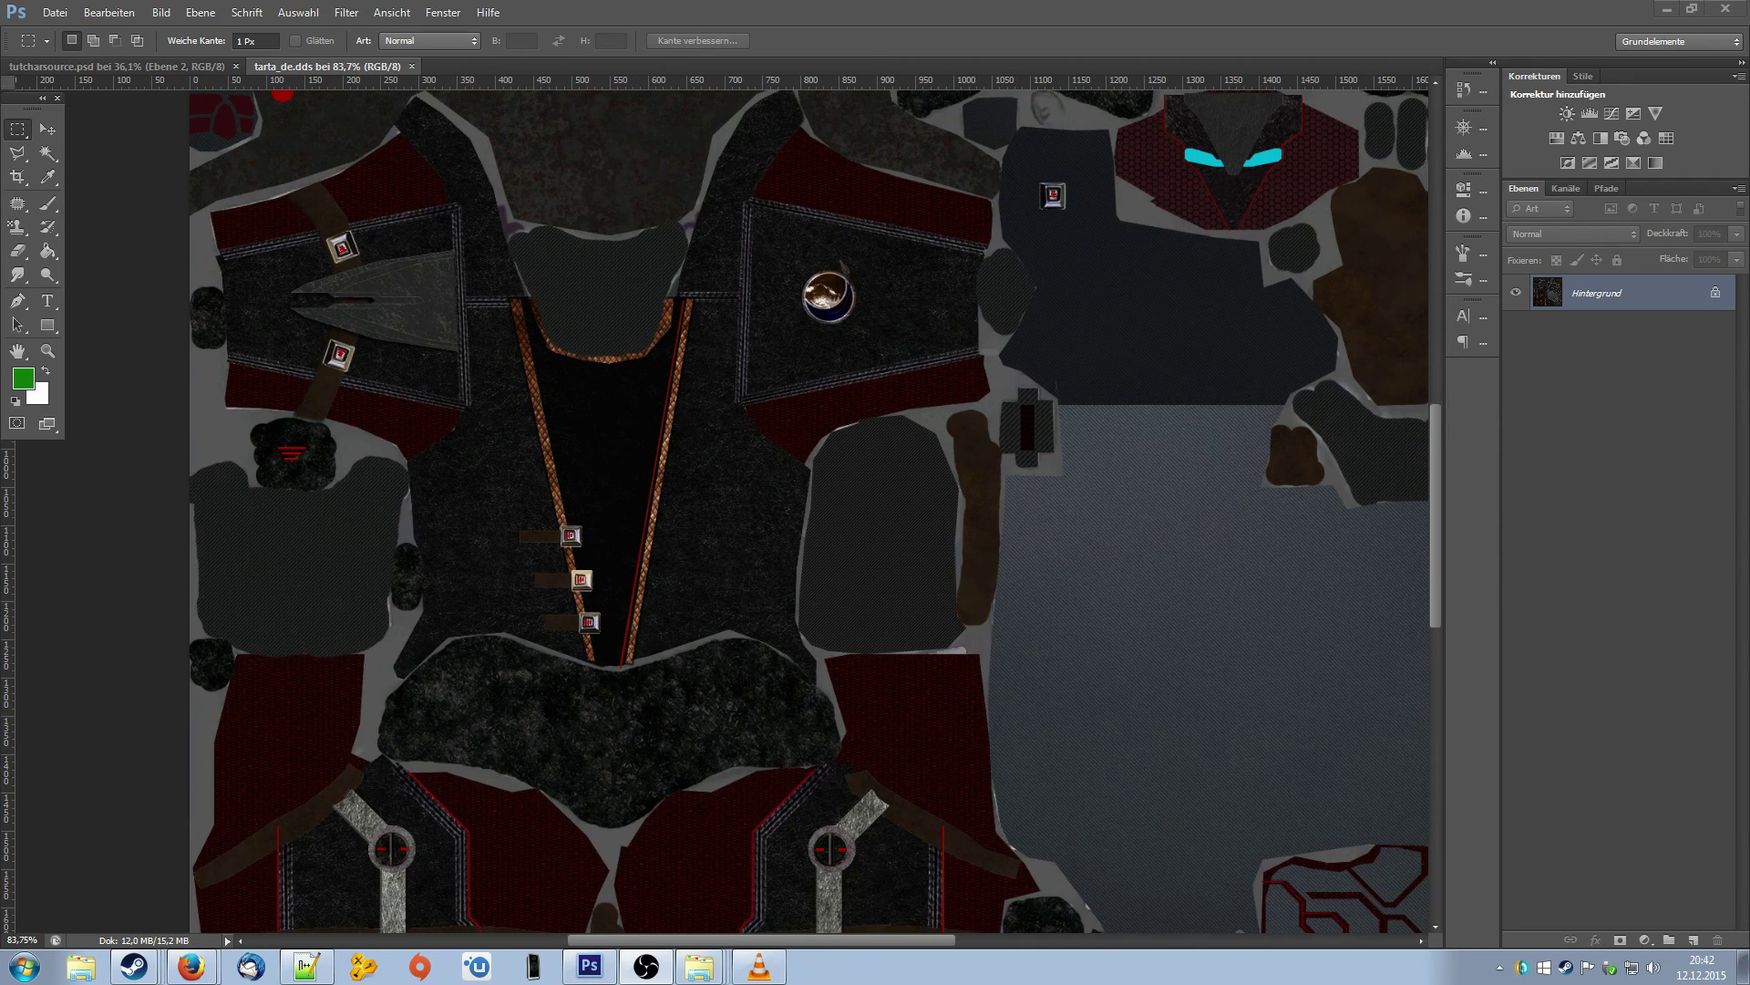
- Examine the jacket, leg, visor and other armor parts across the tarta_de.dds texture
left_click(871, 27)
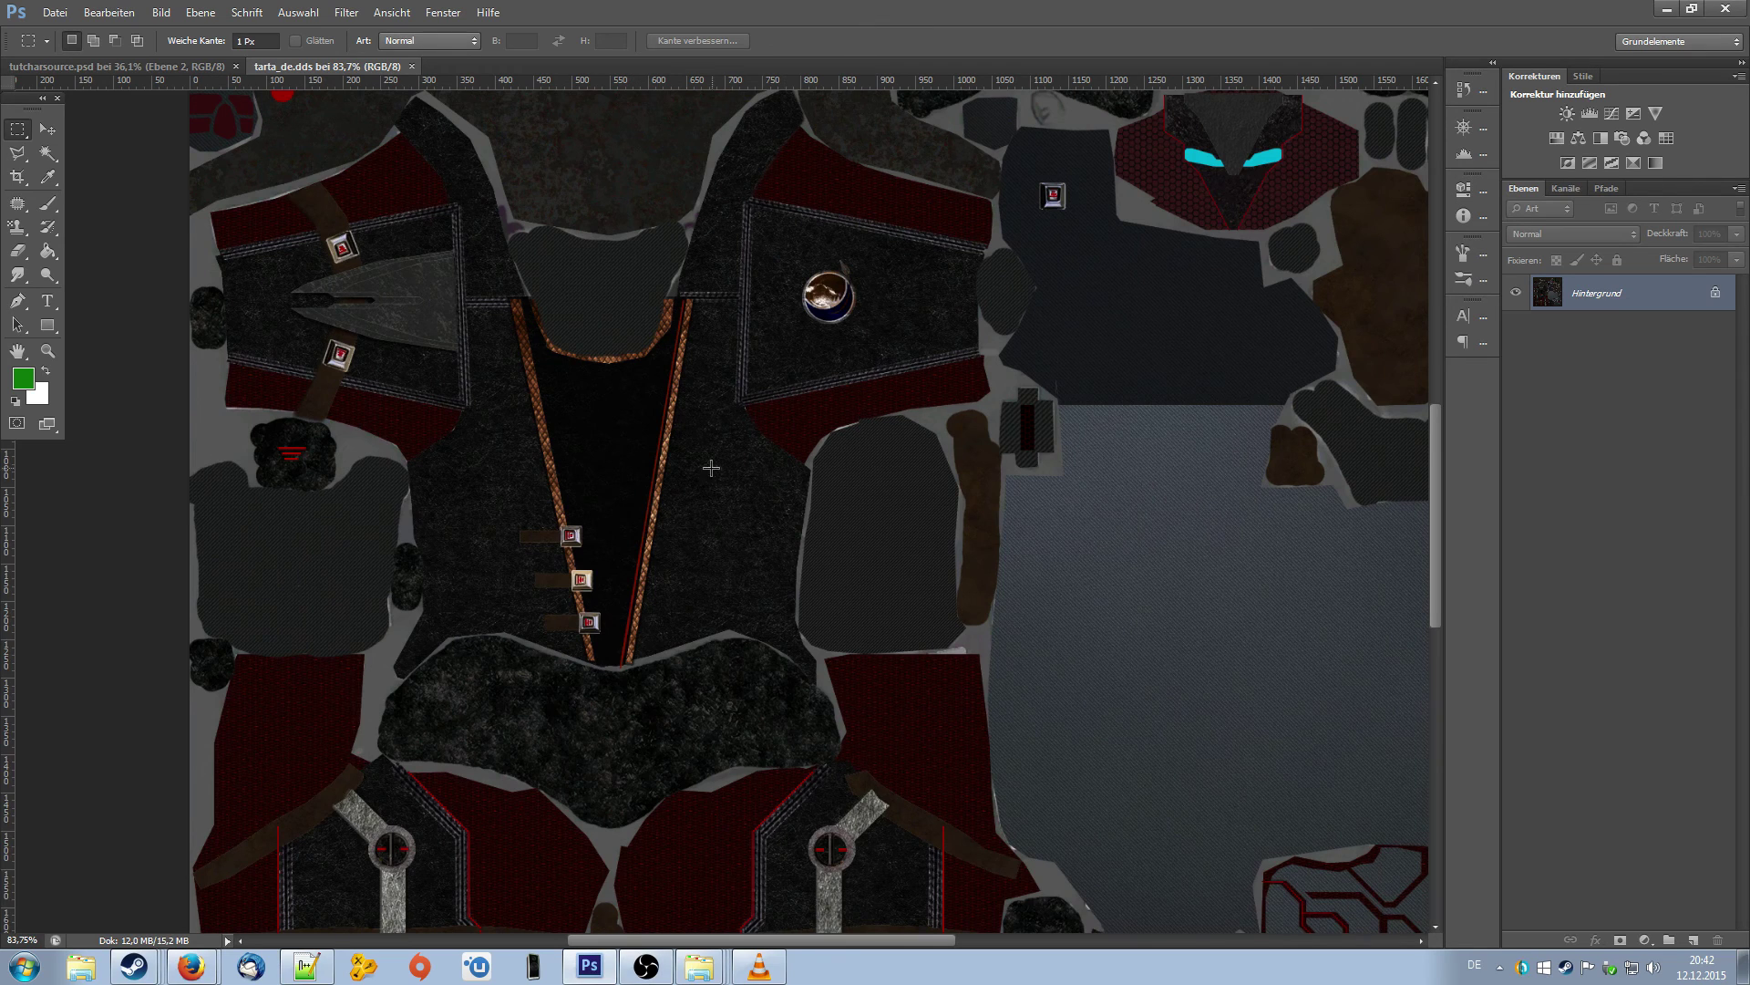
scroll(679, 531, "up", 5)
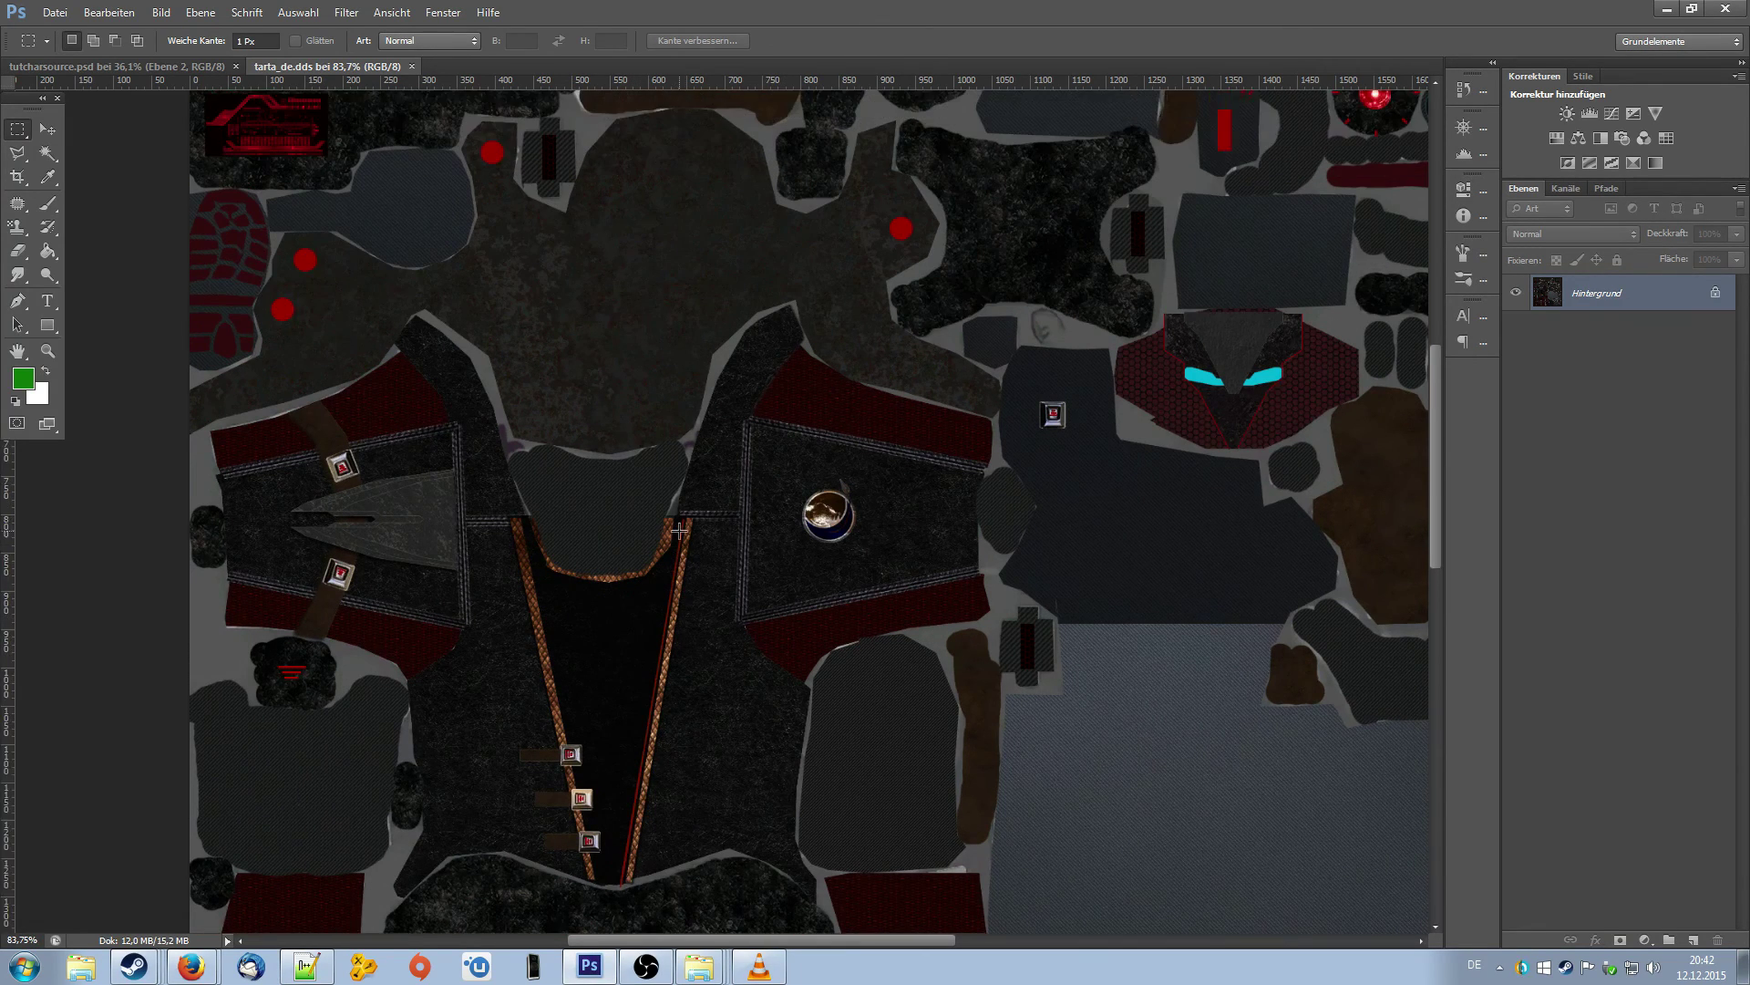
scroll(679, 531, "up", 3)
scroll(711, 543, "down", 4)
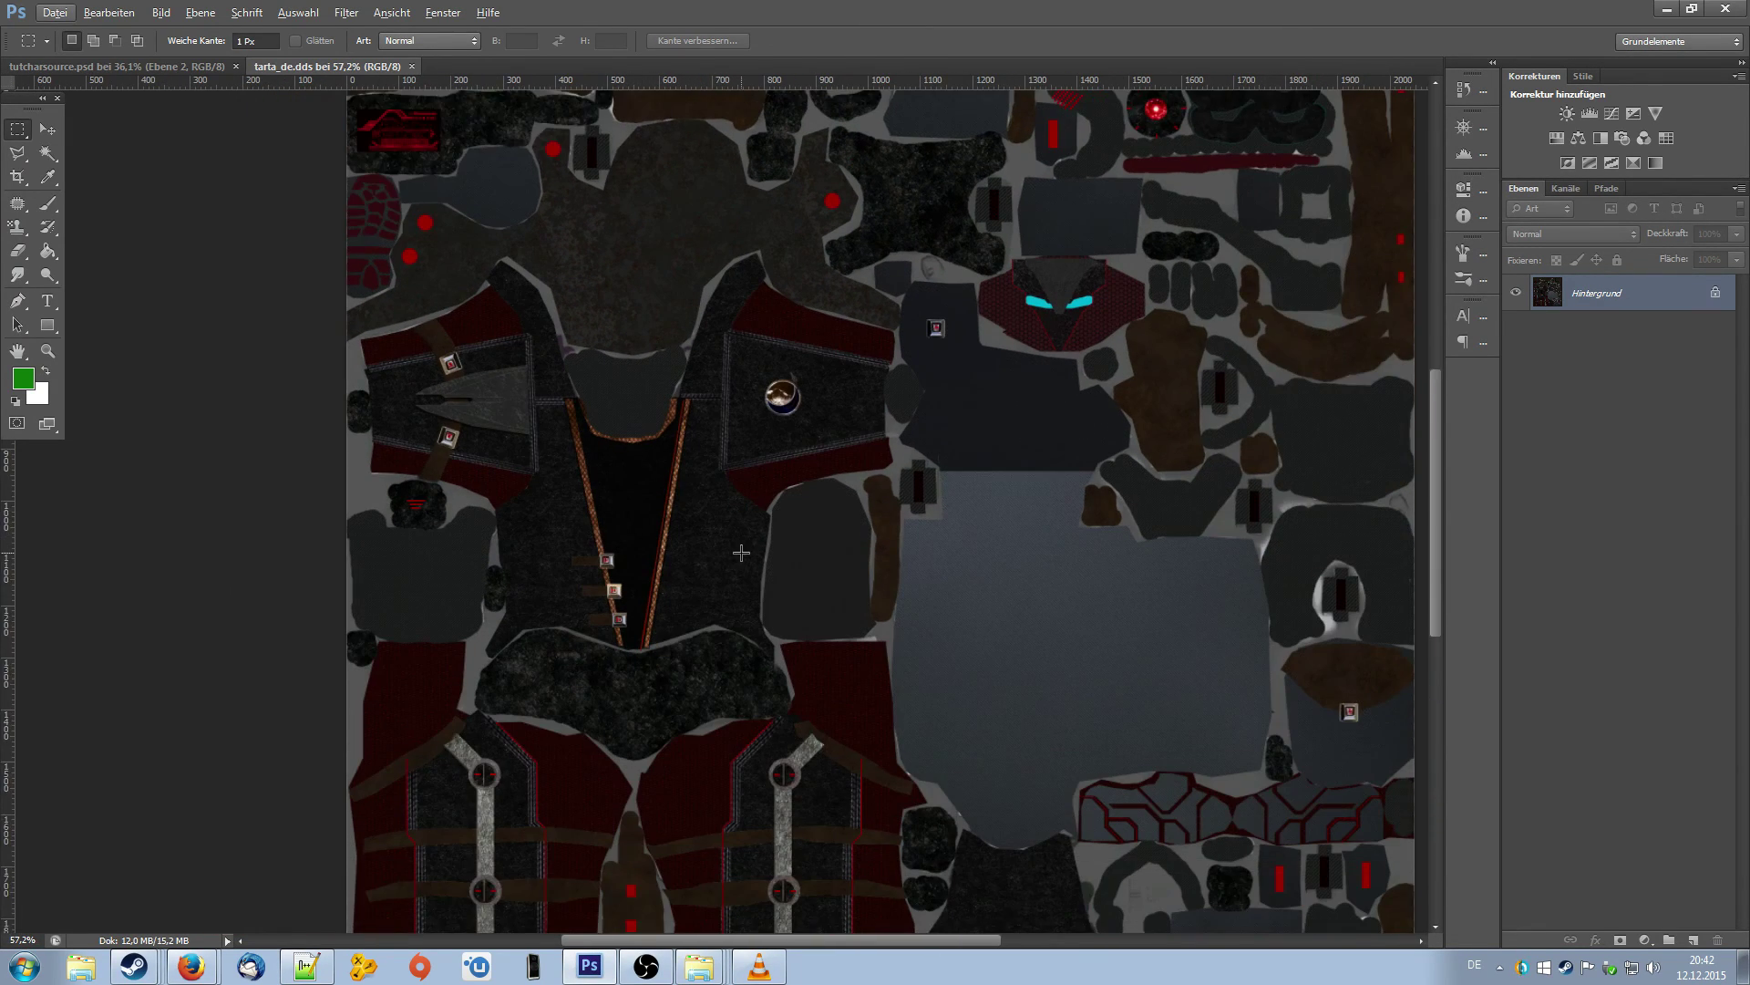
scroll(741, 552, "down", 10)
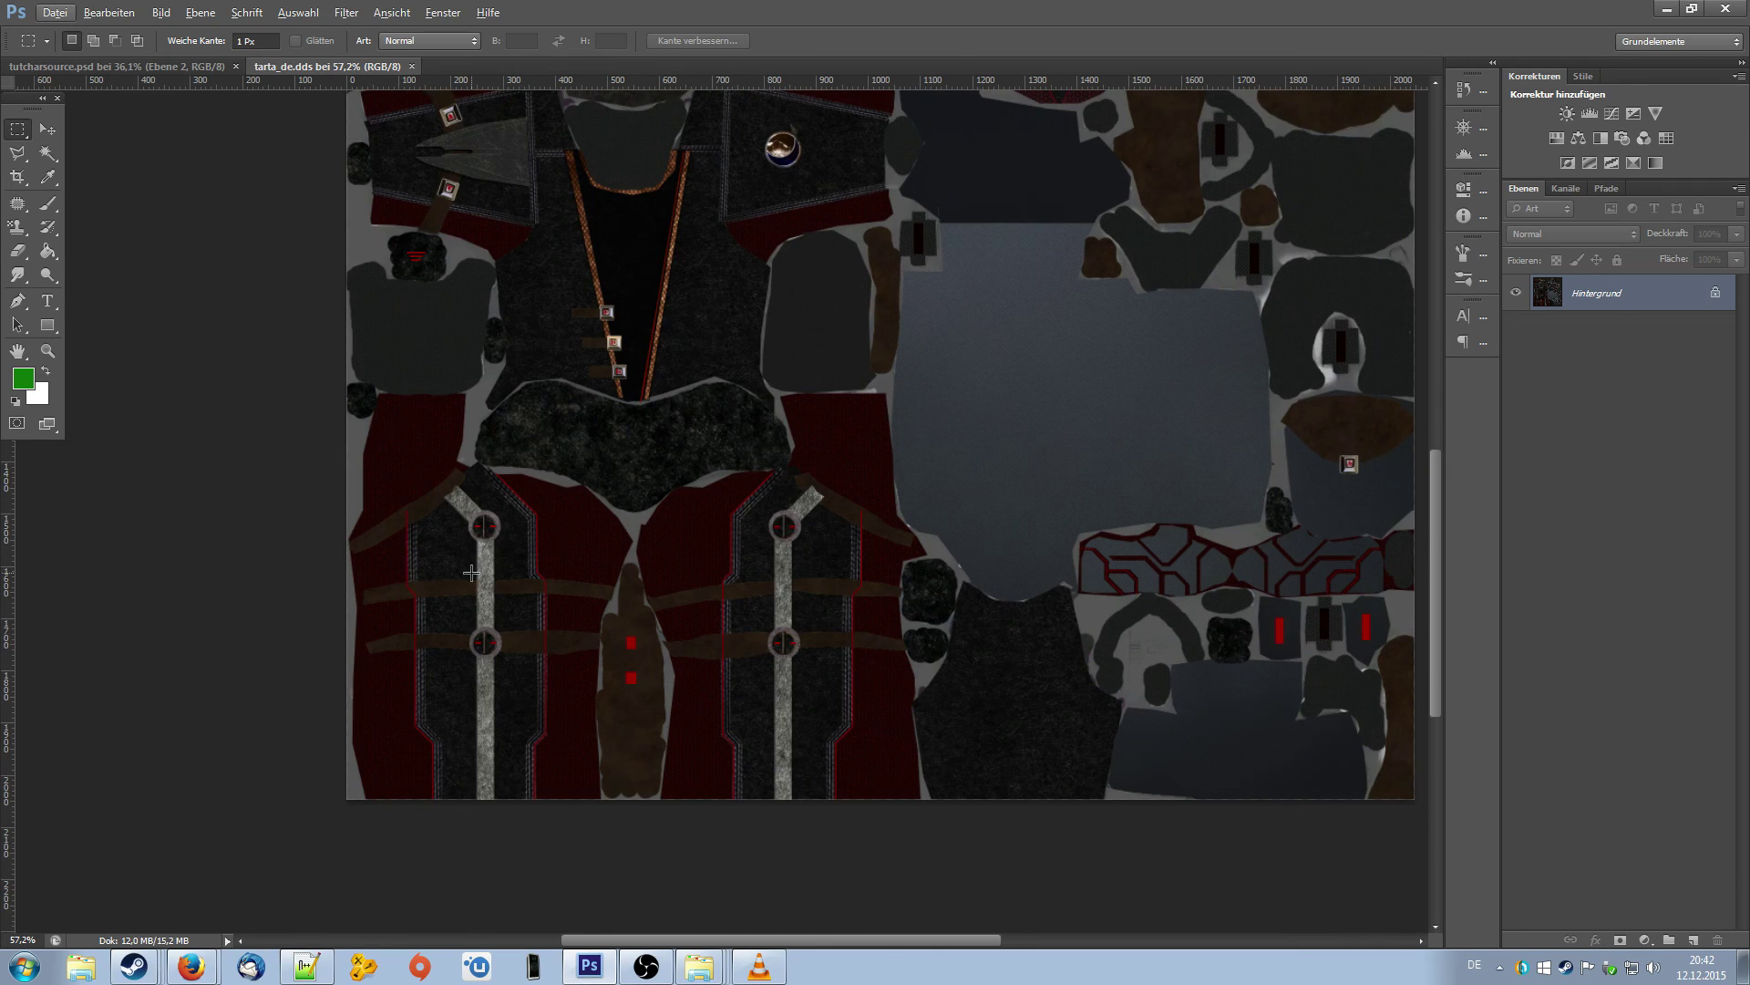
scroll(775, 639, "up", 8)
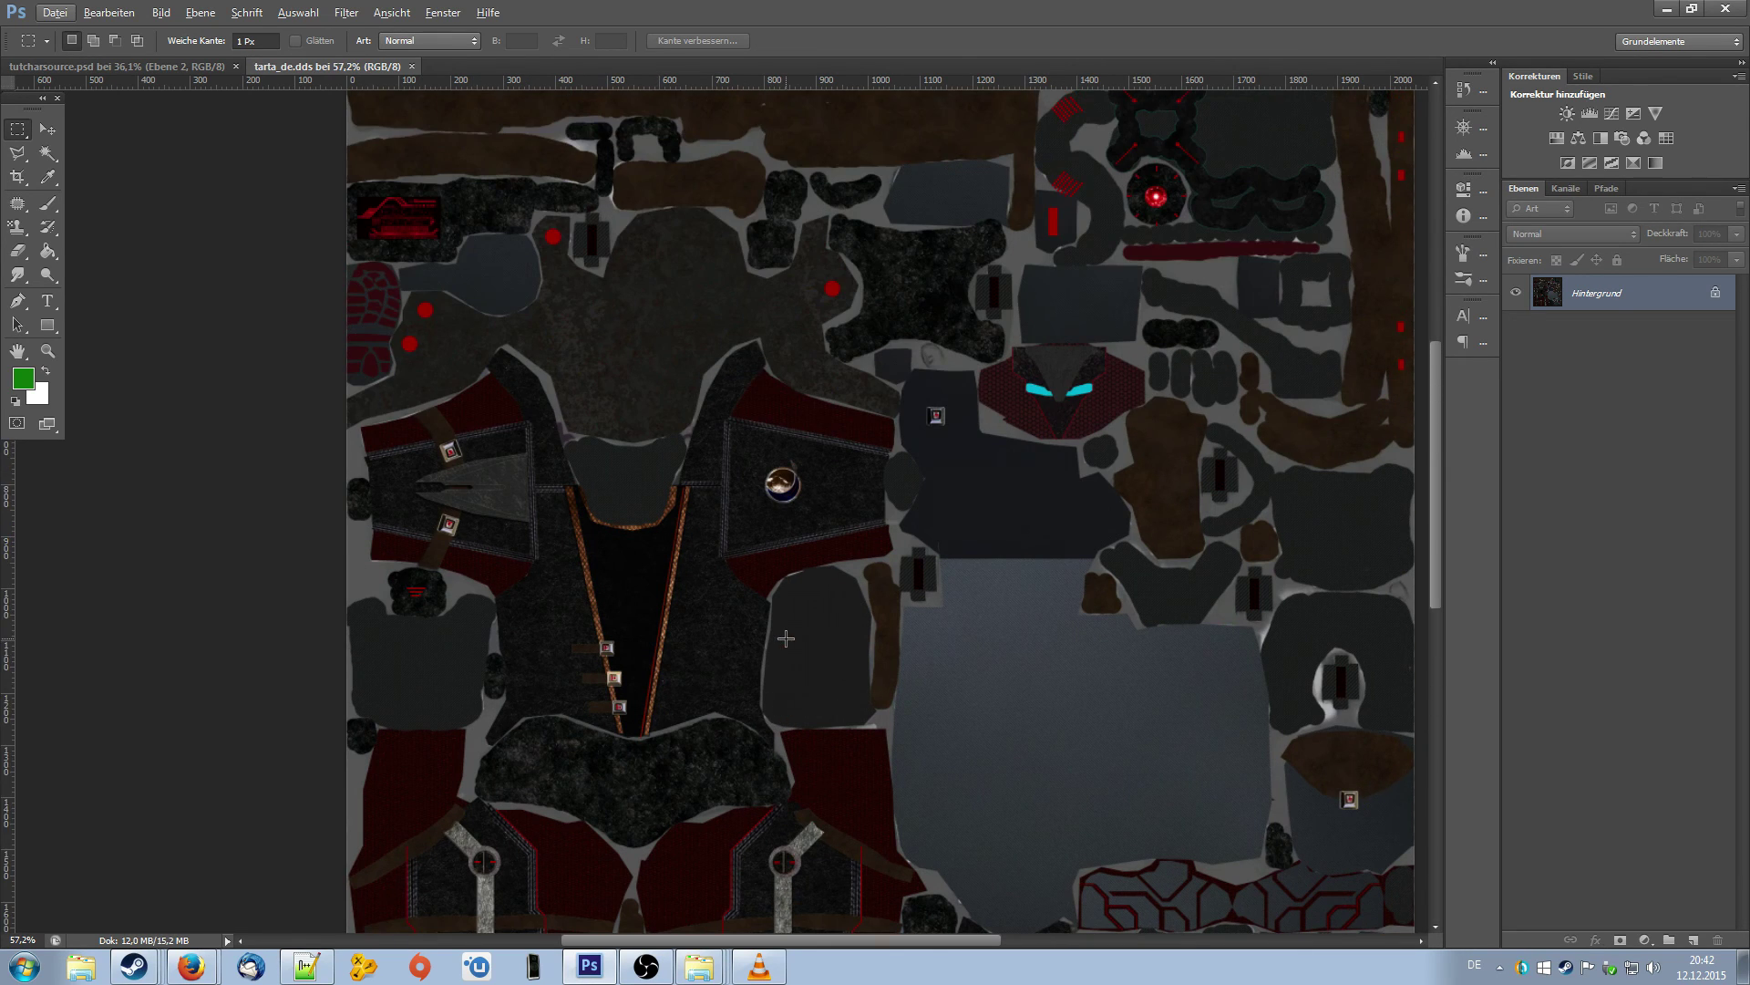
left_click_drag(861, 937, 926, 930)
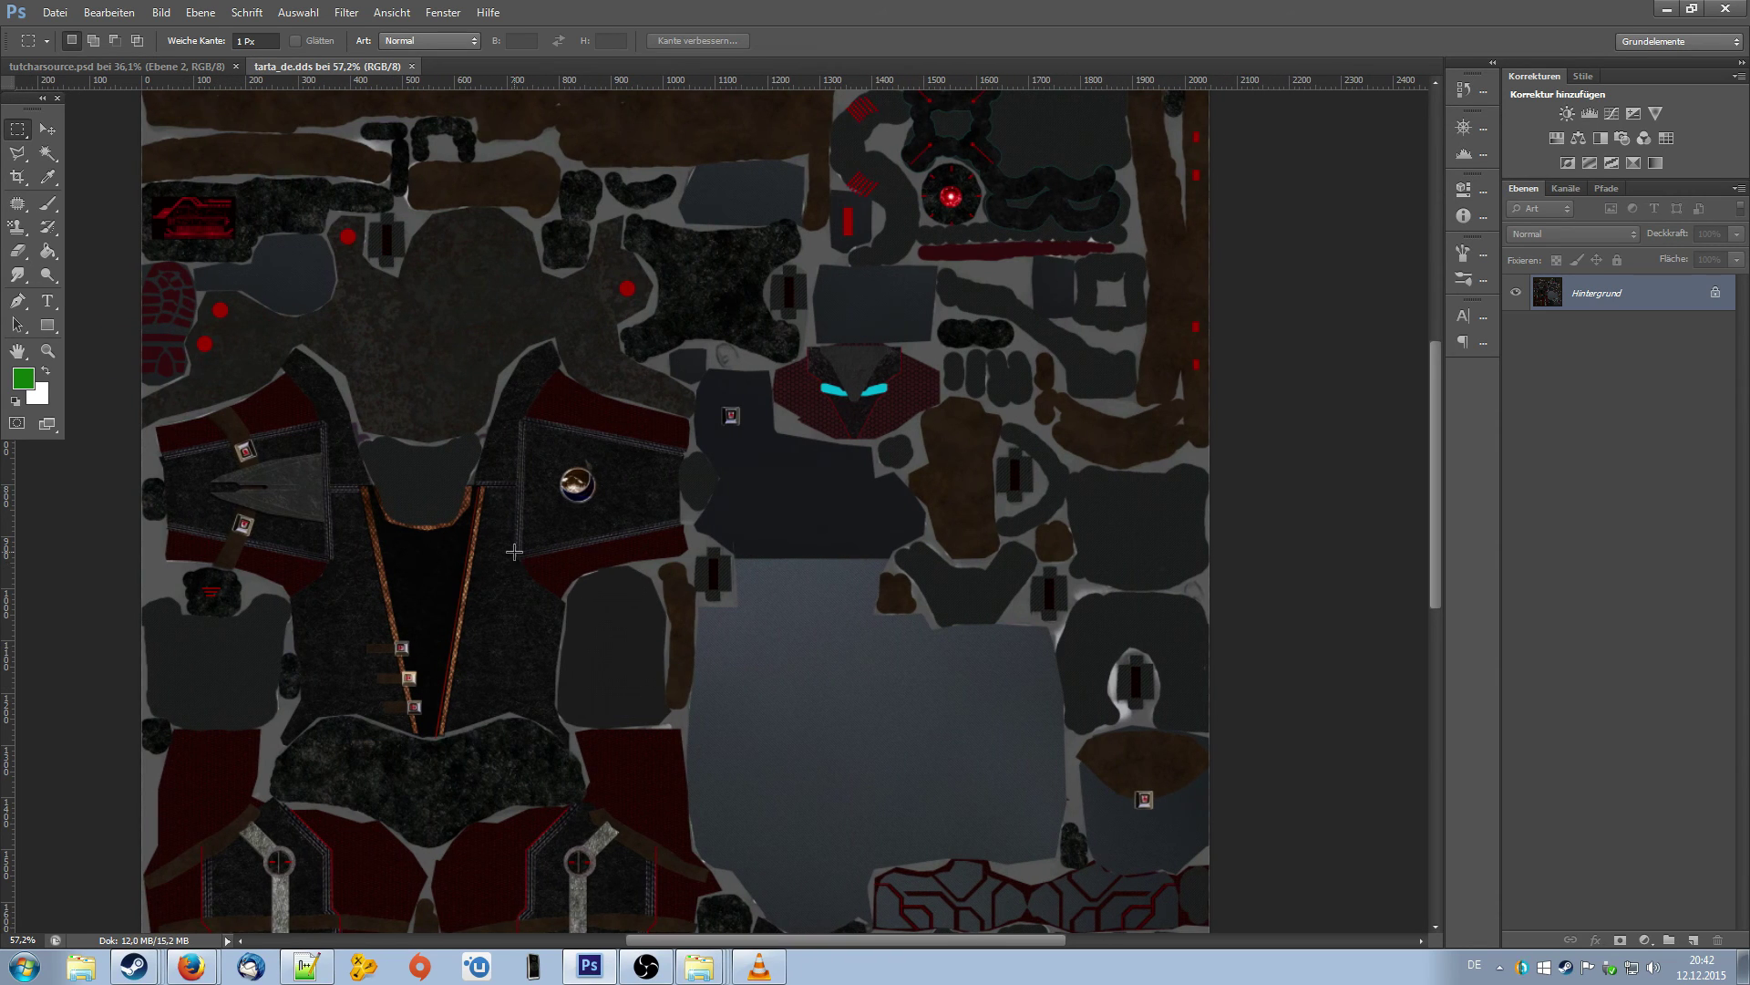
scroll(514, 552, "down", 2)
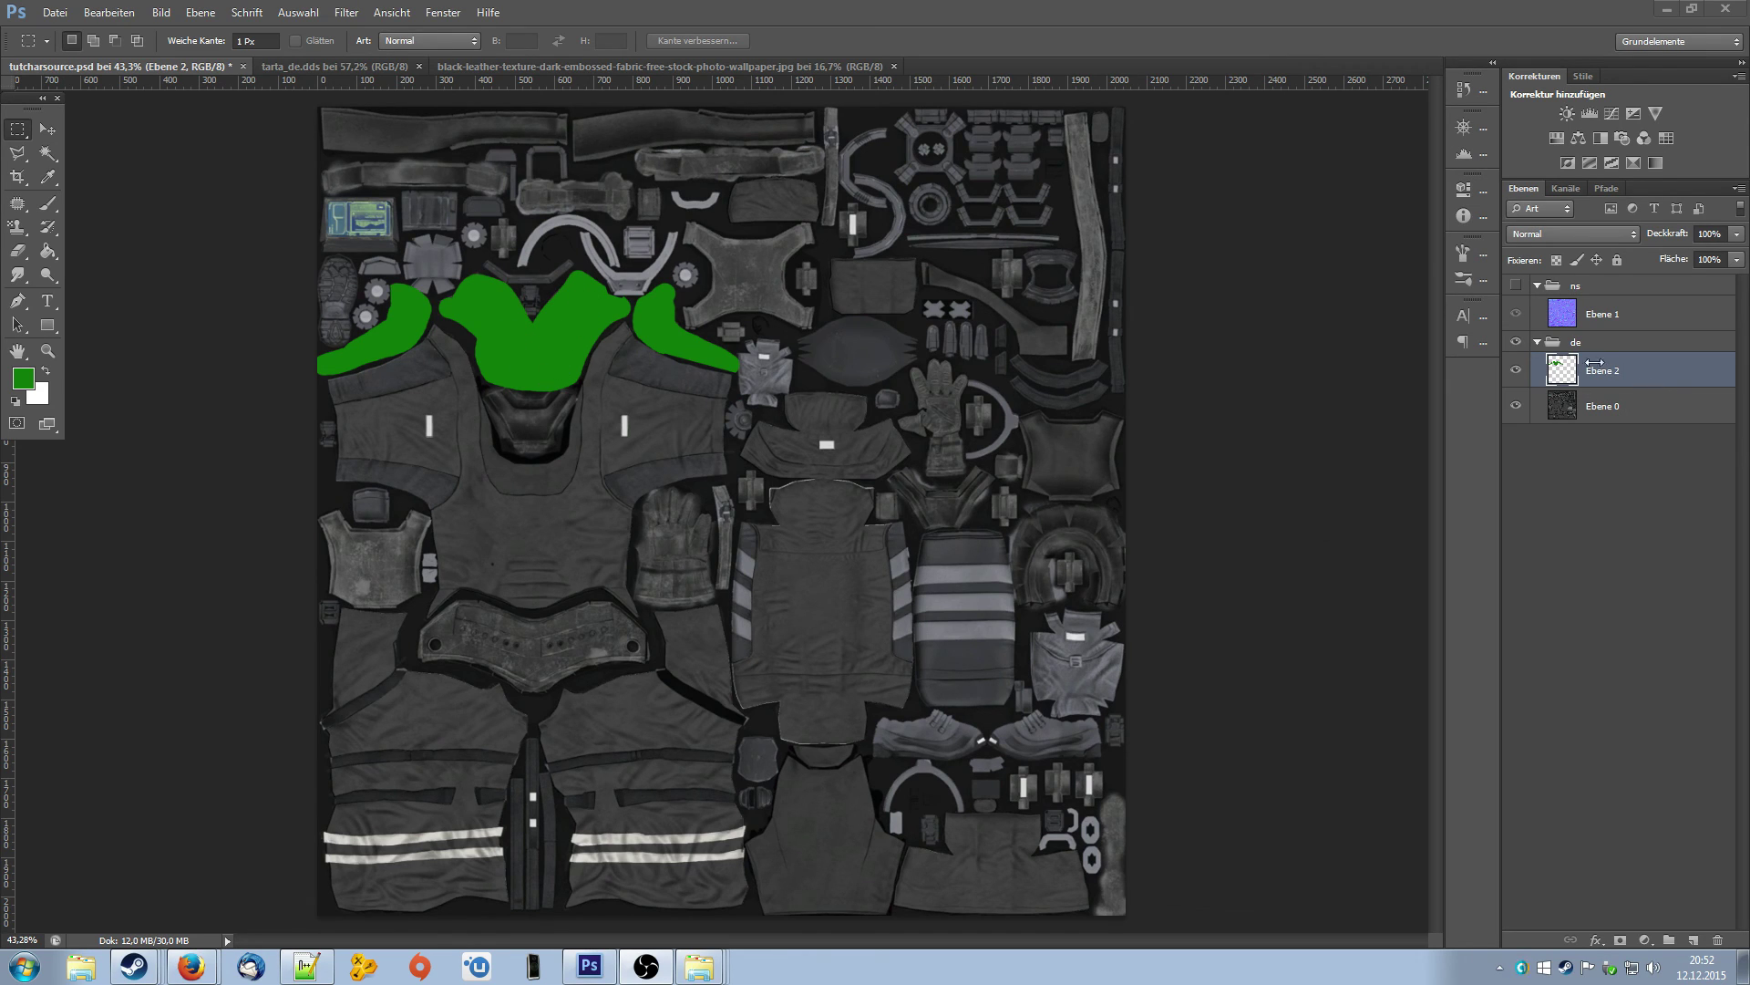
- Check the black leather texture image, then paste the copied leather into tutcharsource.psd as a new layer above Ebene 2
left_click(540, 66)
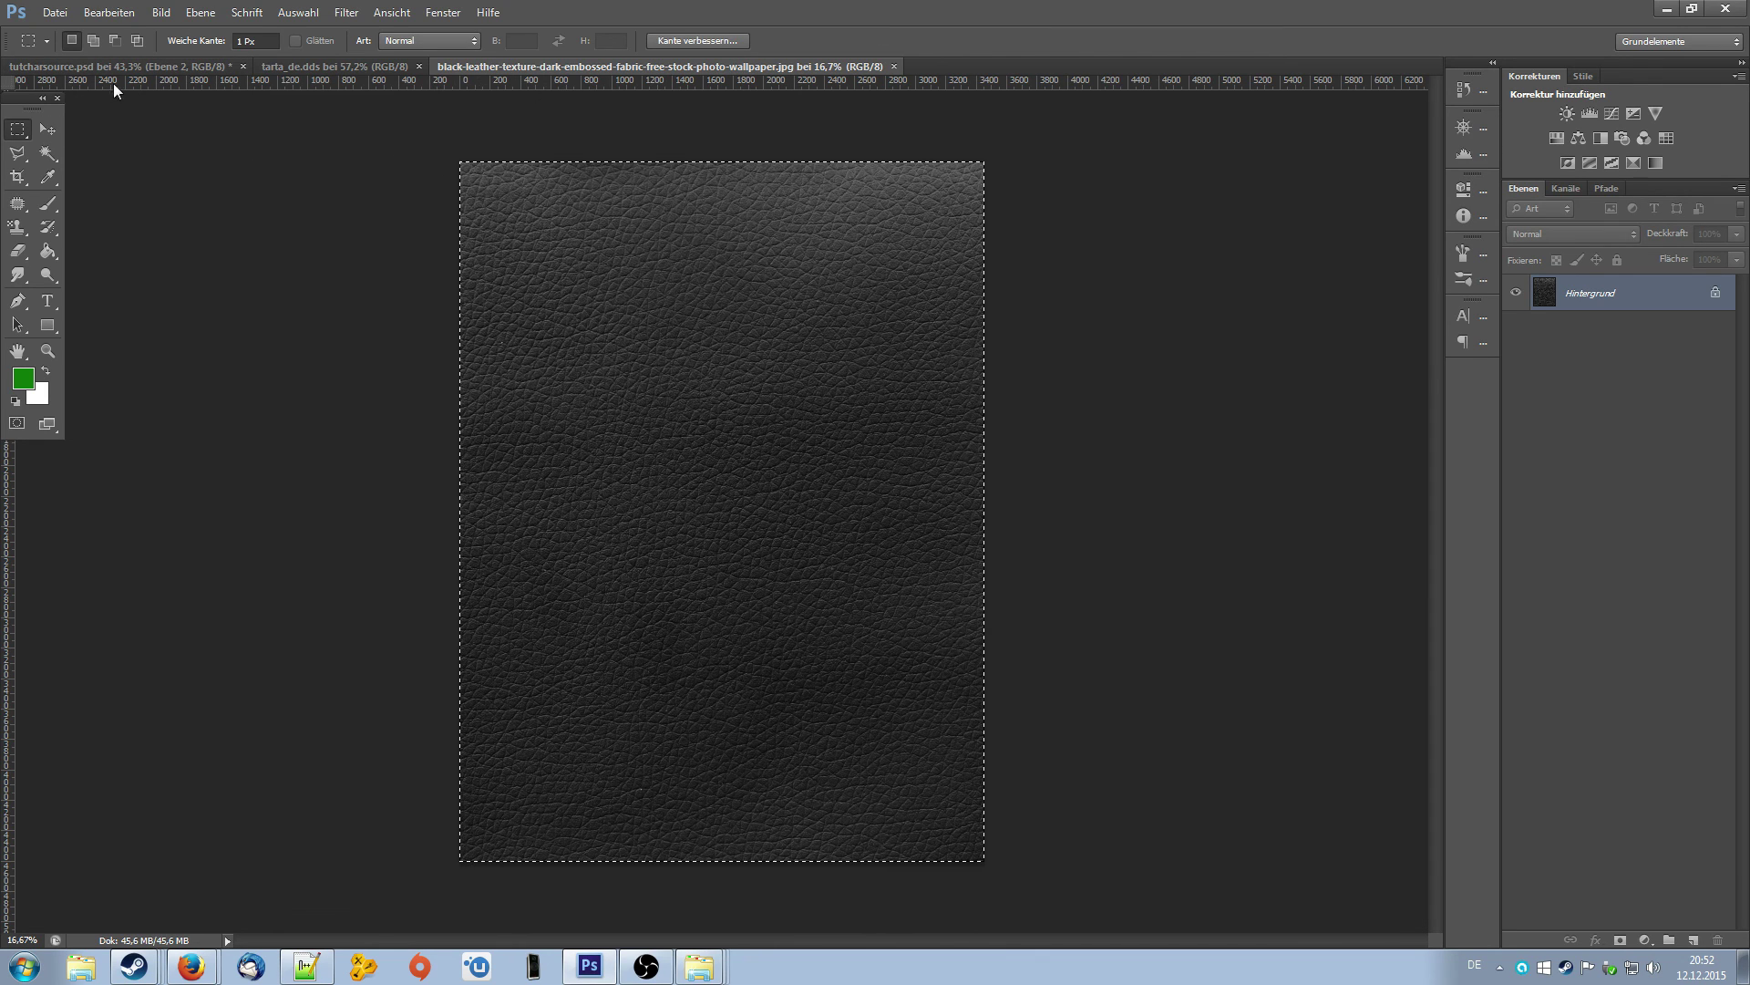
left_click(74, 66)
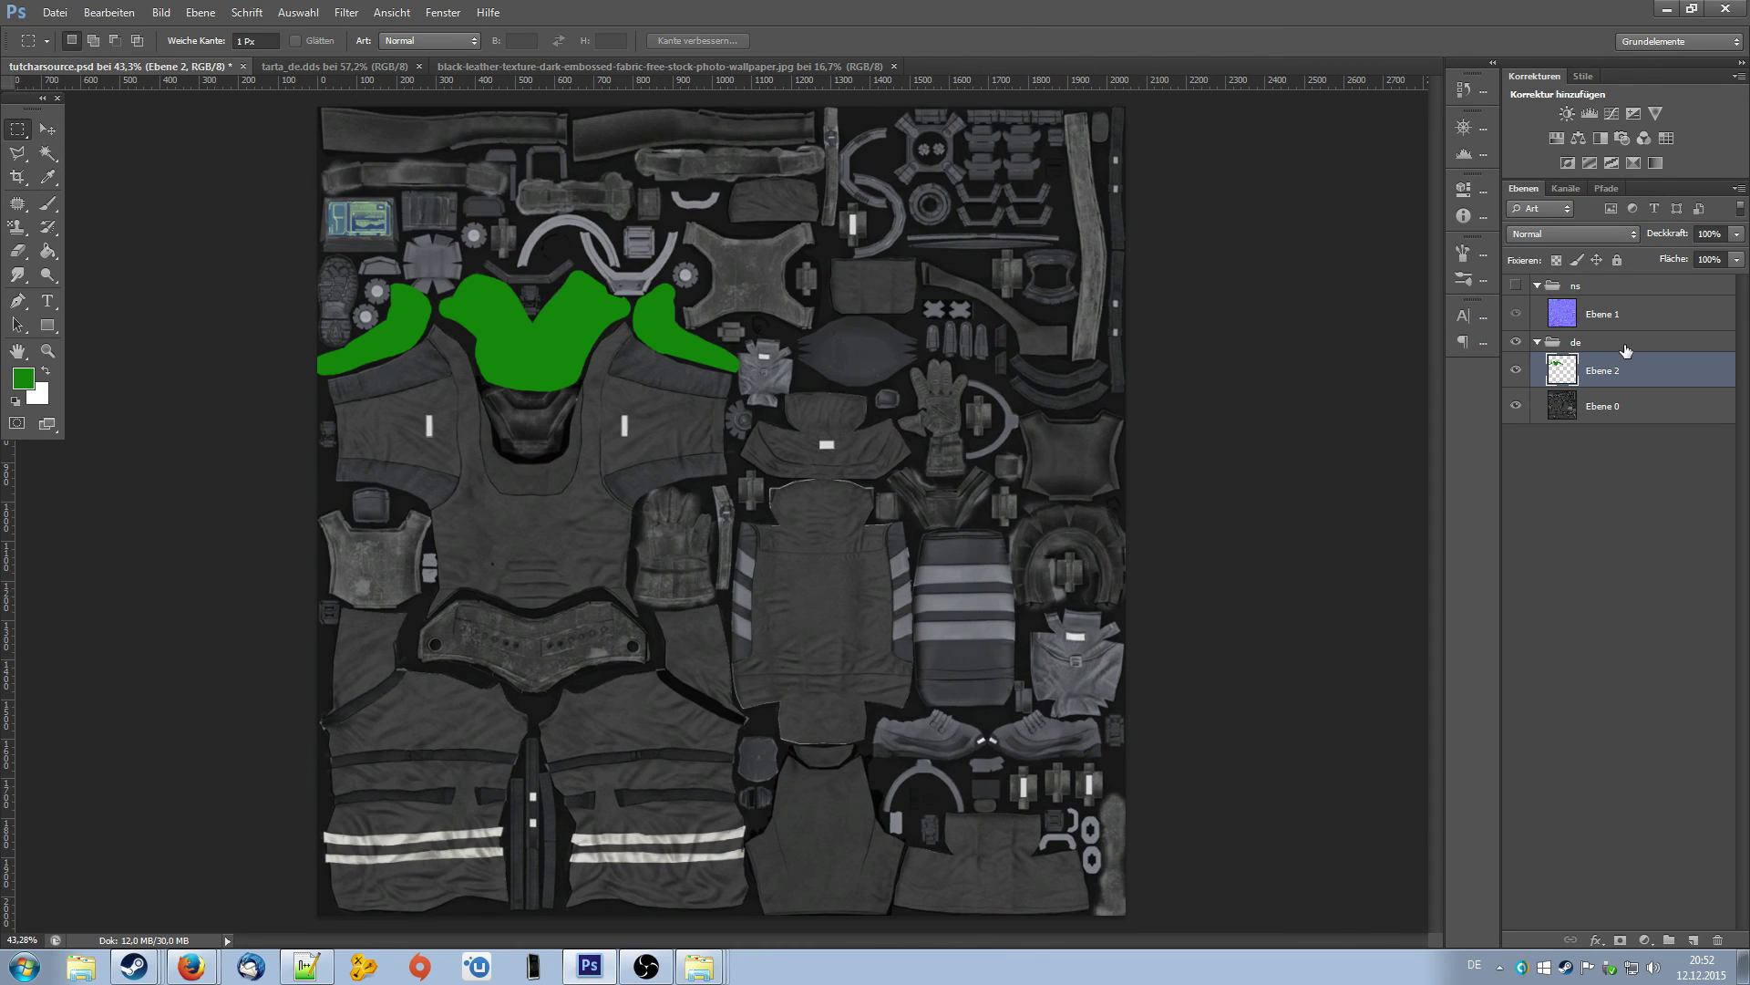
key("ctrl+v")
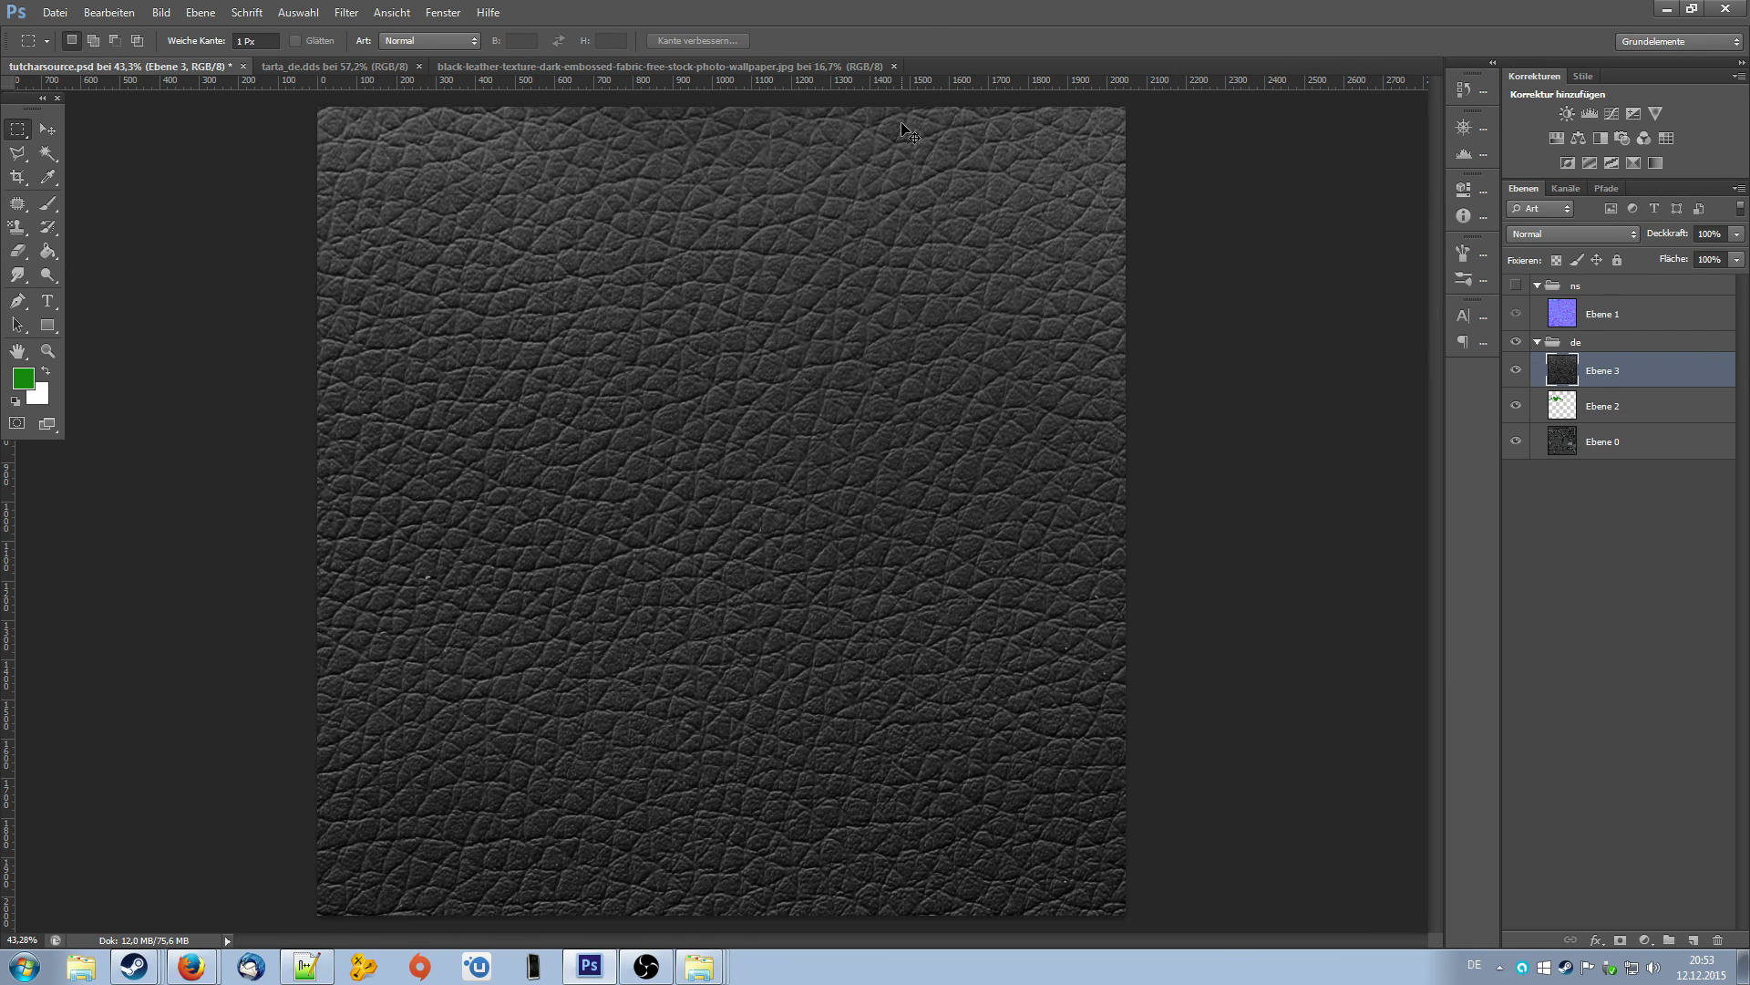
- Scale the pasted leather layer proportionally down to about 23.87% from its lower corner and apply the transformation
key("ctrl+t")
key("ctrl+0")
key("ctrl+0")
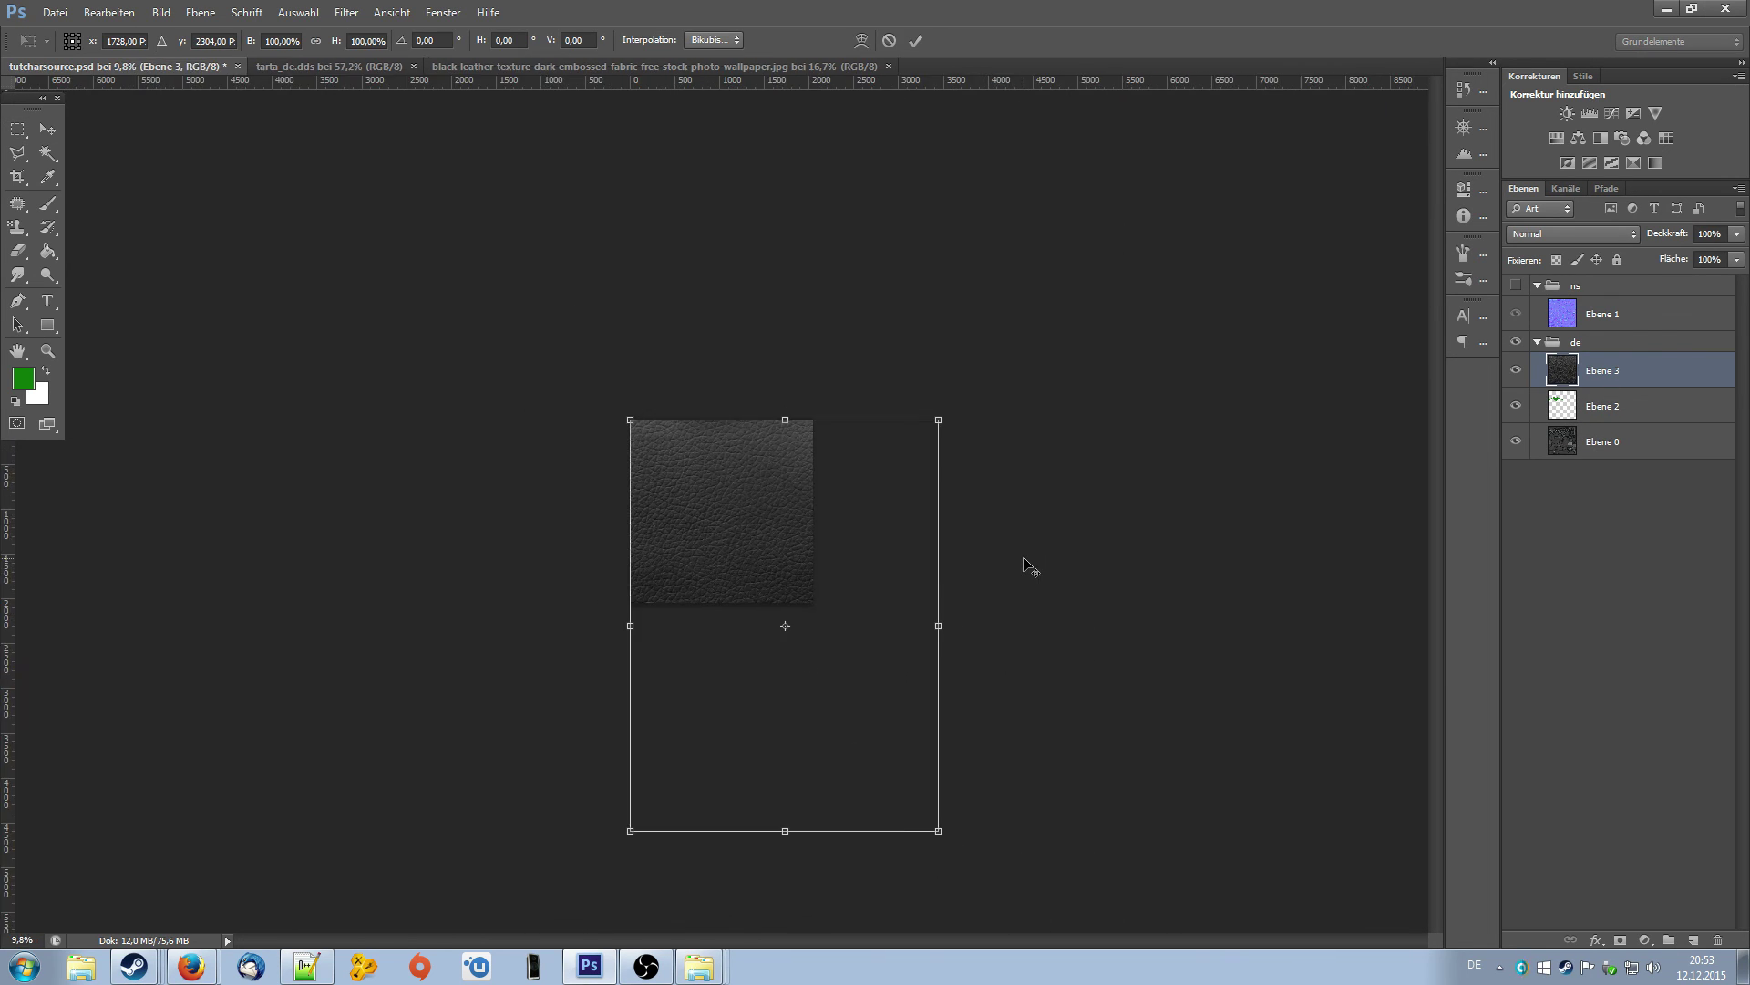
left_click_drag(938, 831, 701, 506)
key("ctrl+0")
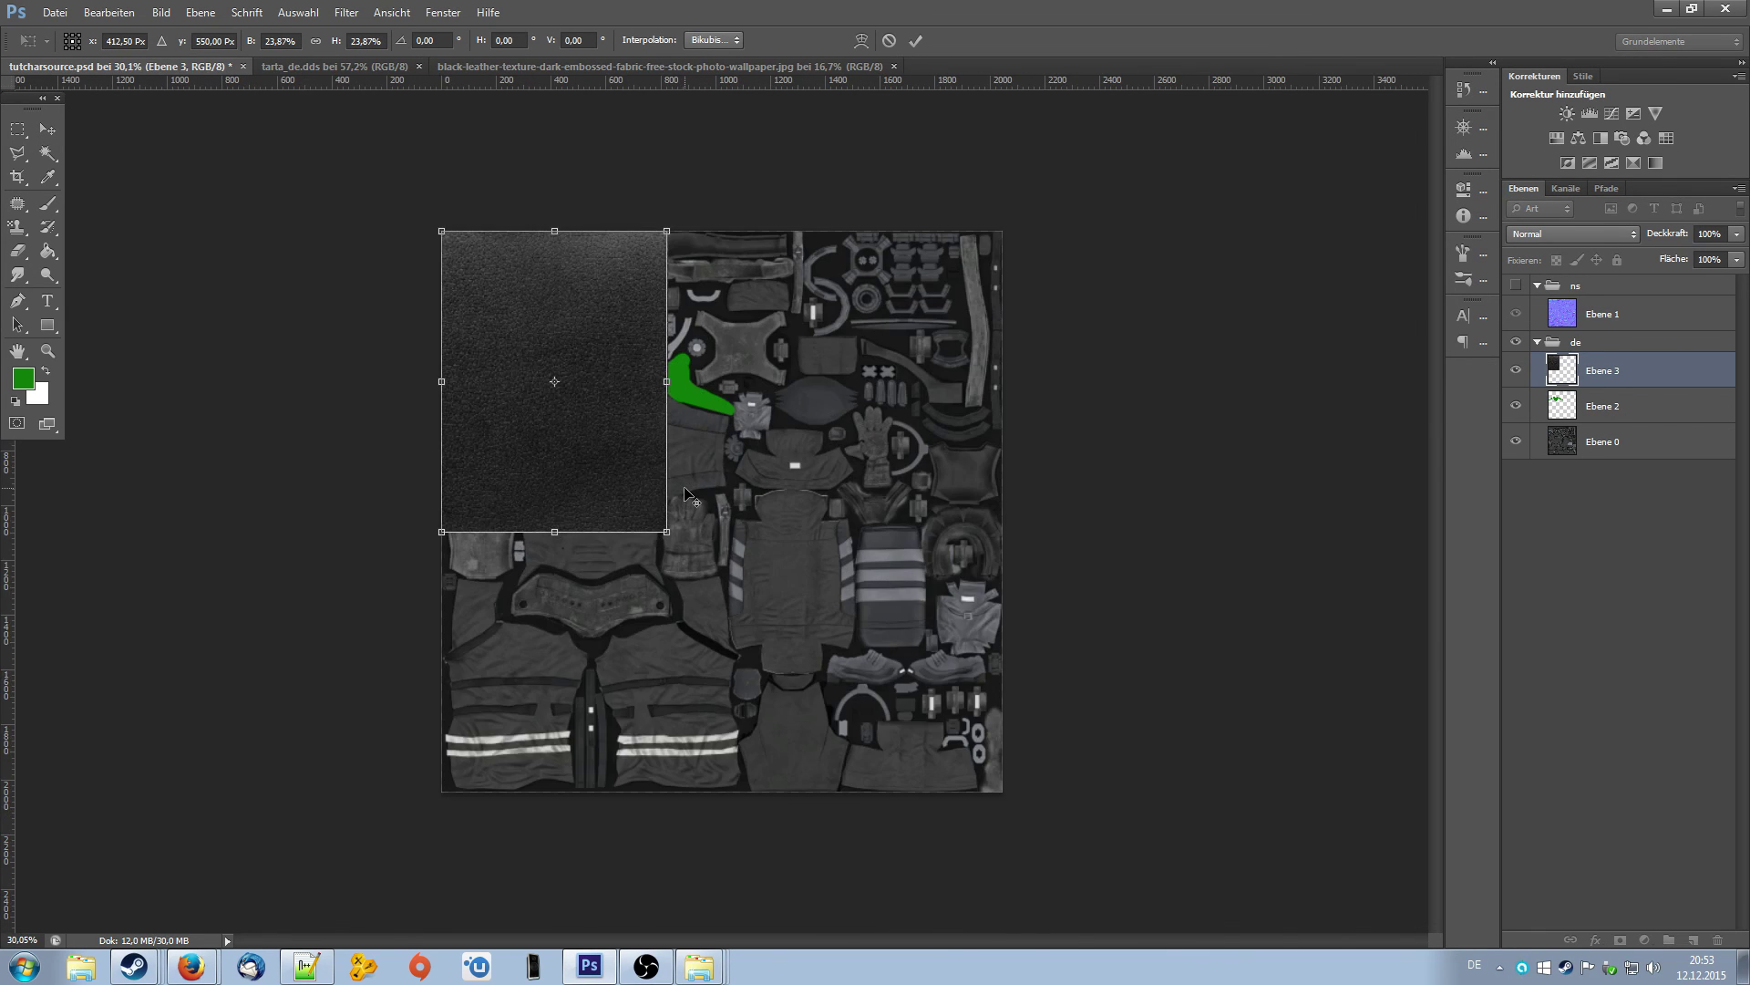
left_click(45, 128)
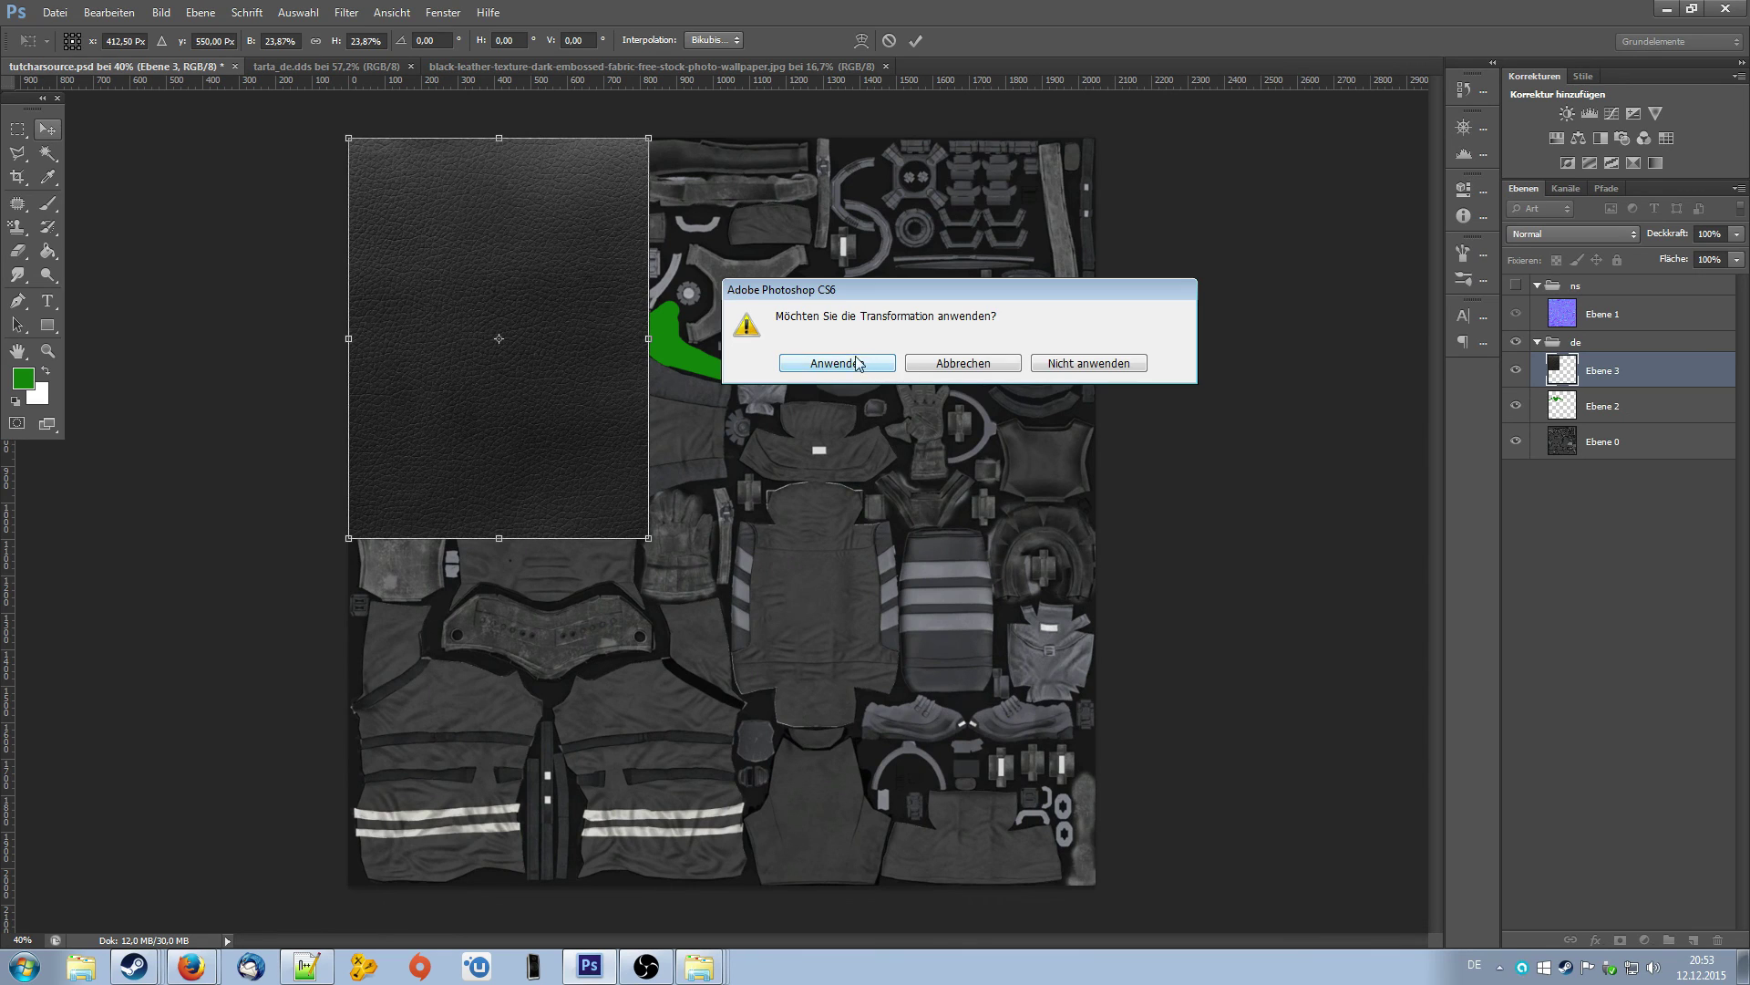
left_click(827, 359)
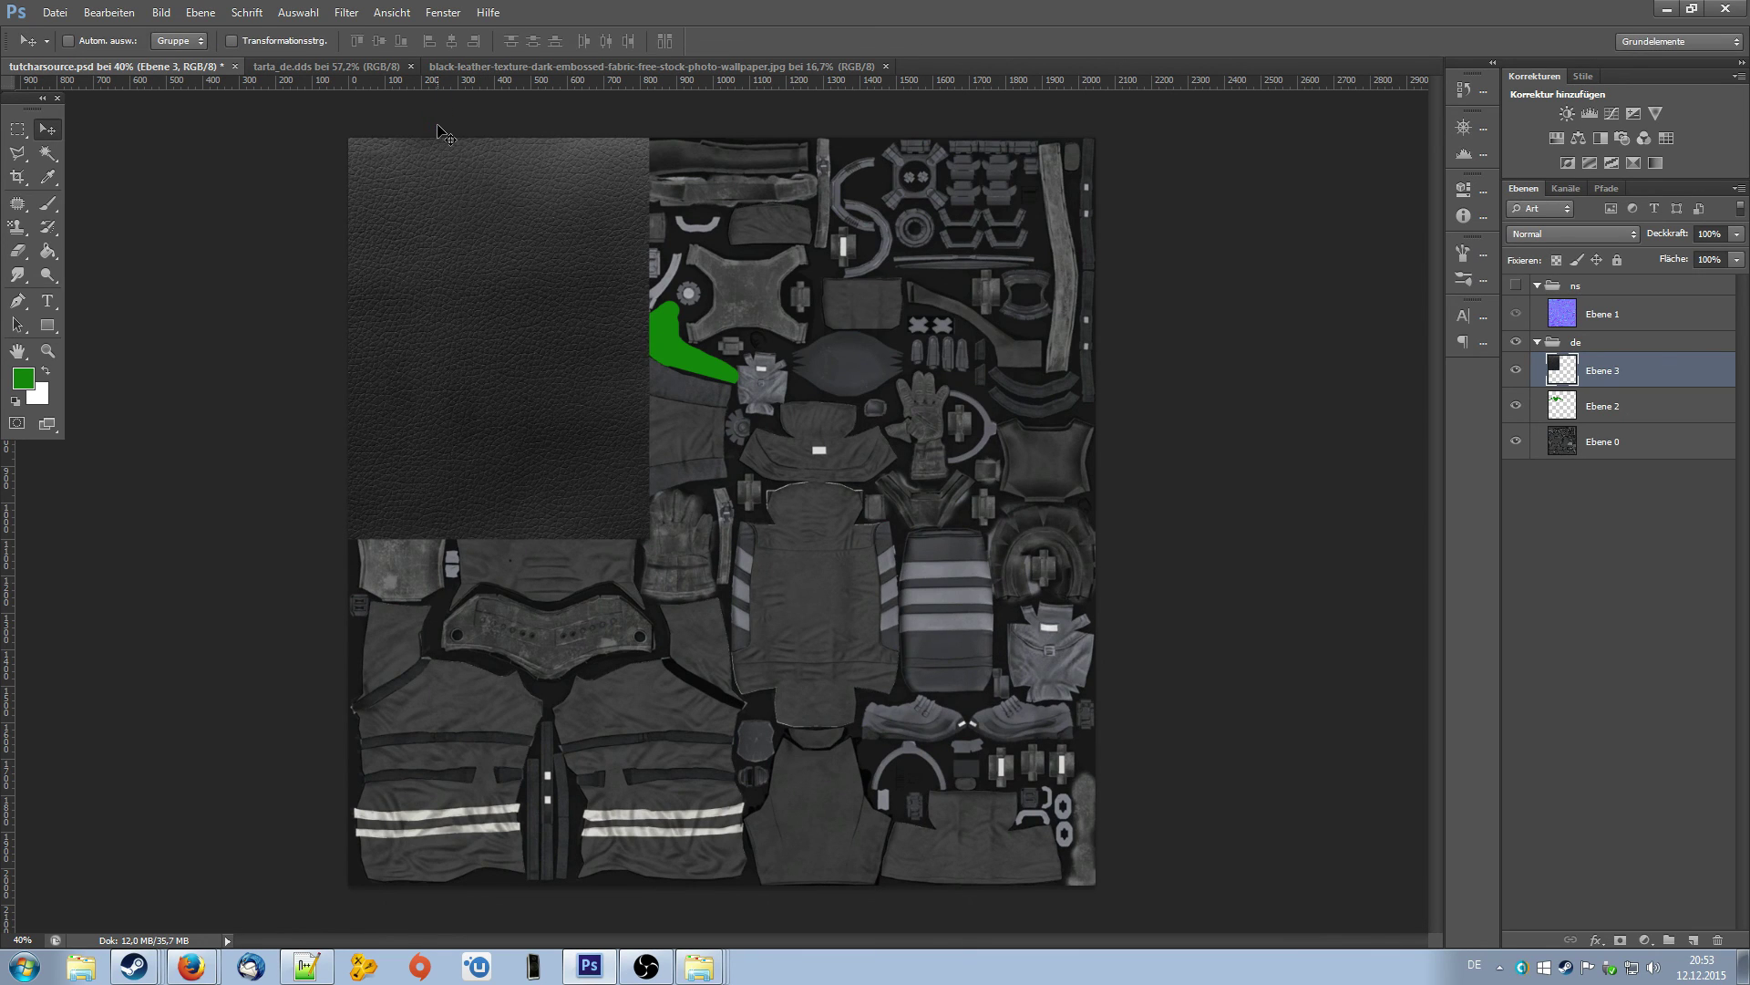
- Rotate the leather layer by 90 degrees, apply it, and move it so it covers all the green collar and shoulder shapes
key("ctrl+t")
left_click(436, 40)
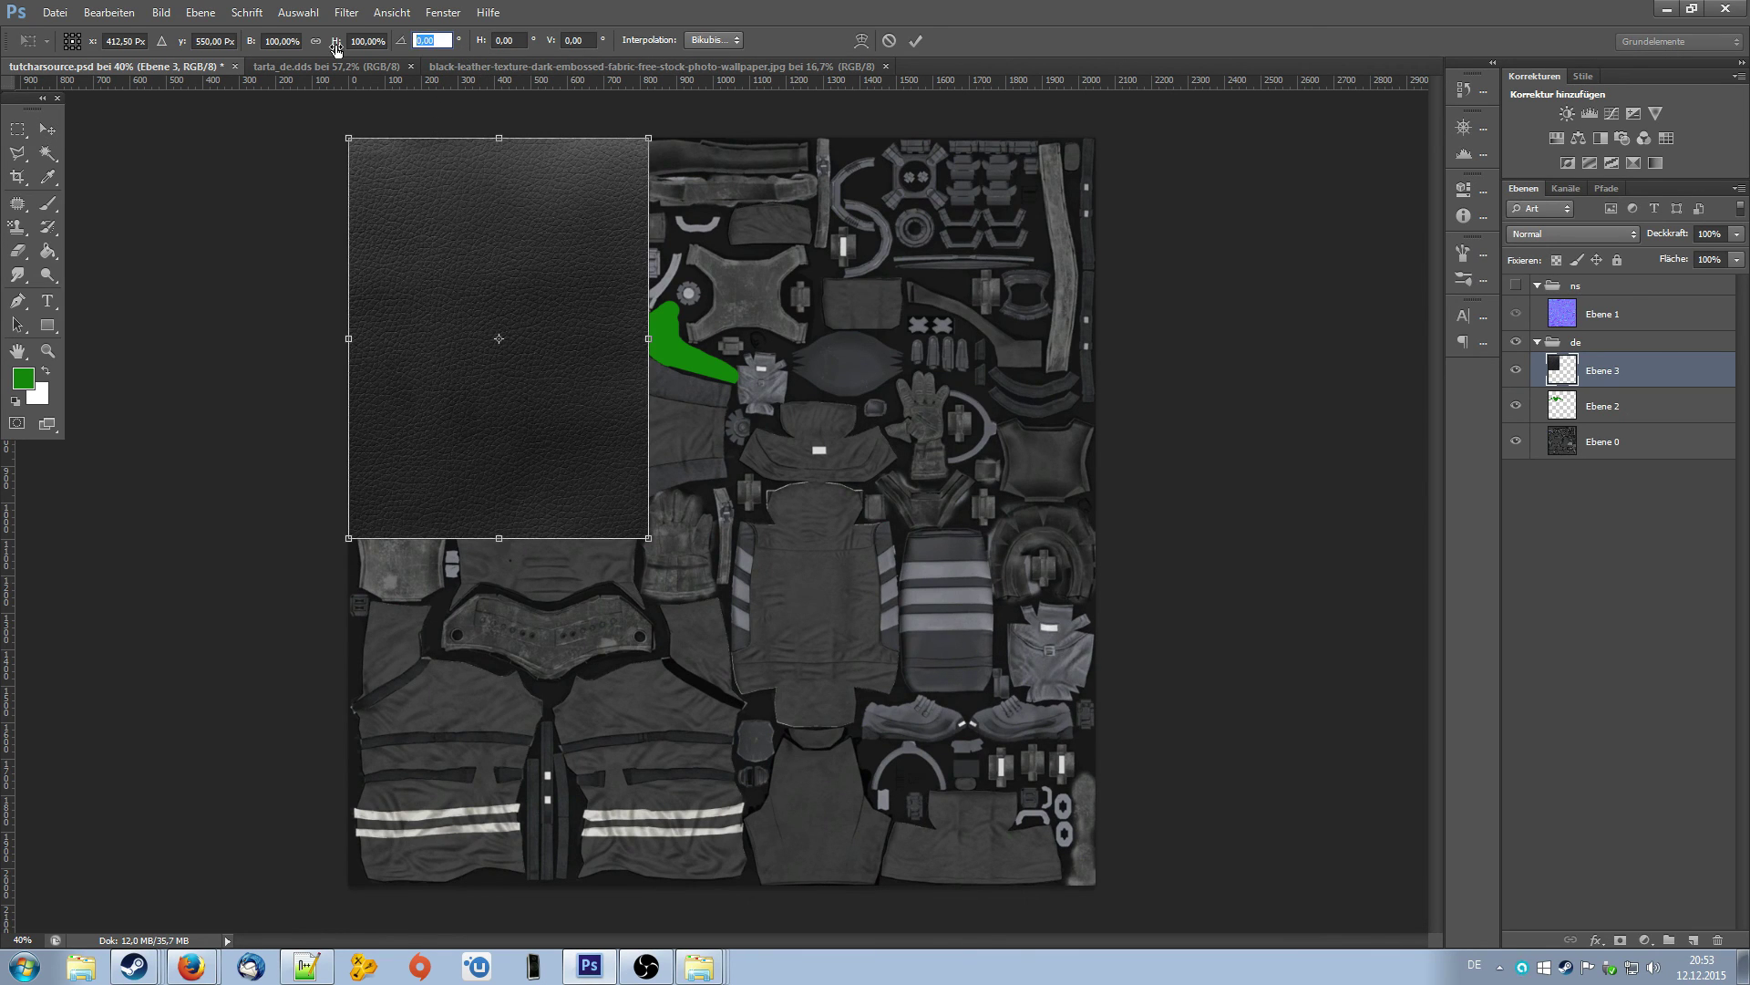
type("90")
key("Return")
left_click(46, 129)
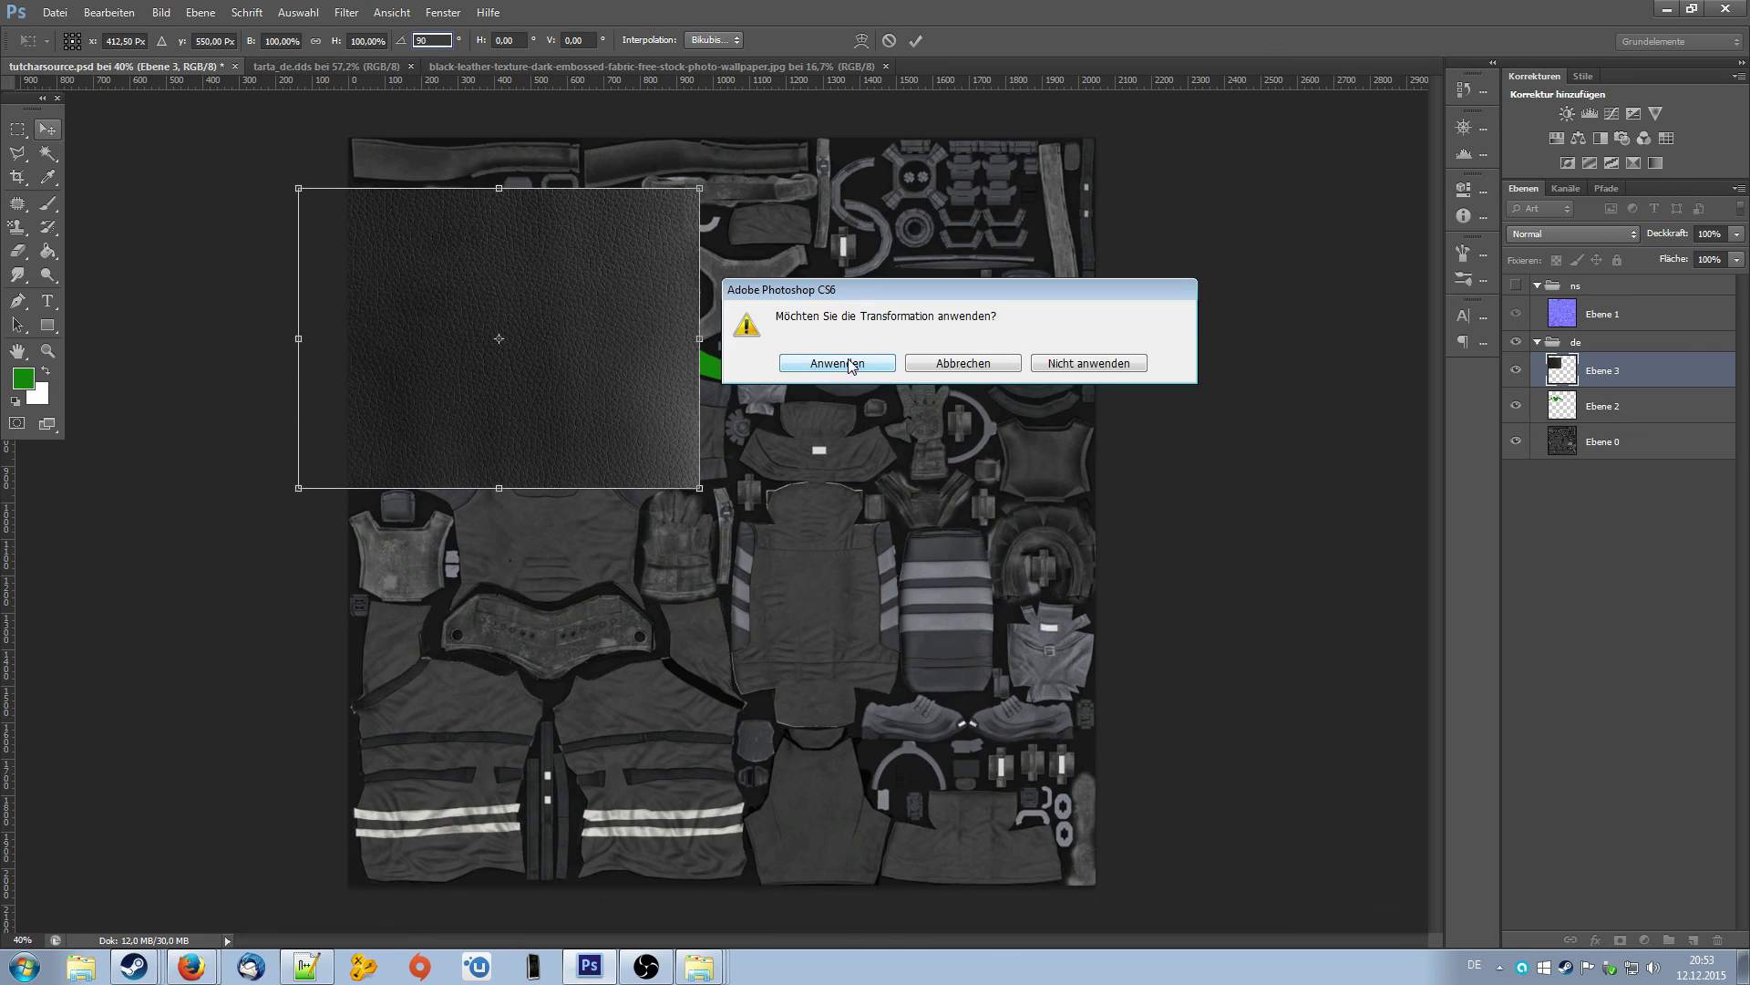
left_click(849, 364)
left_click_drag(573, 369, 634, 385)
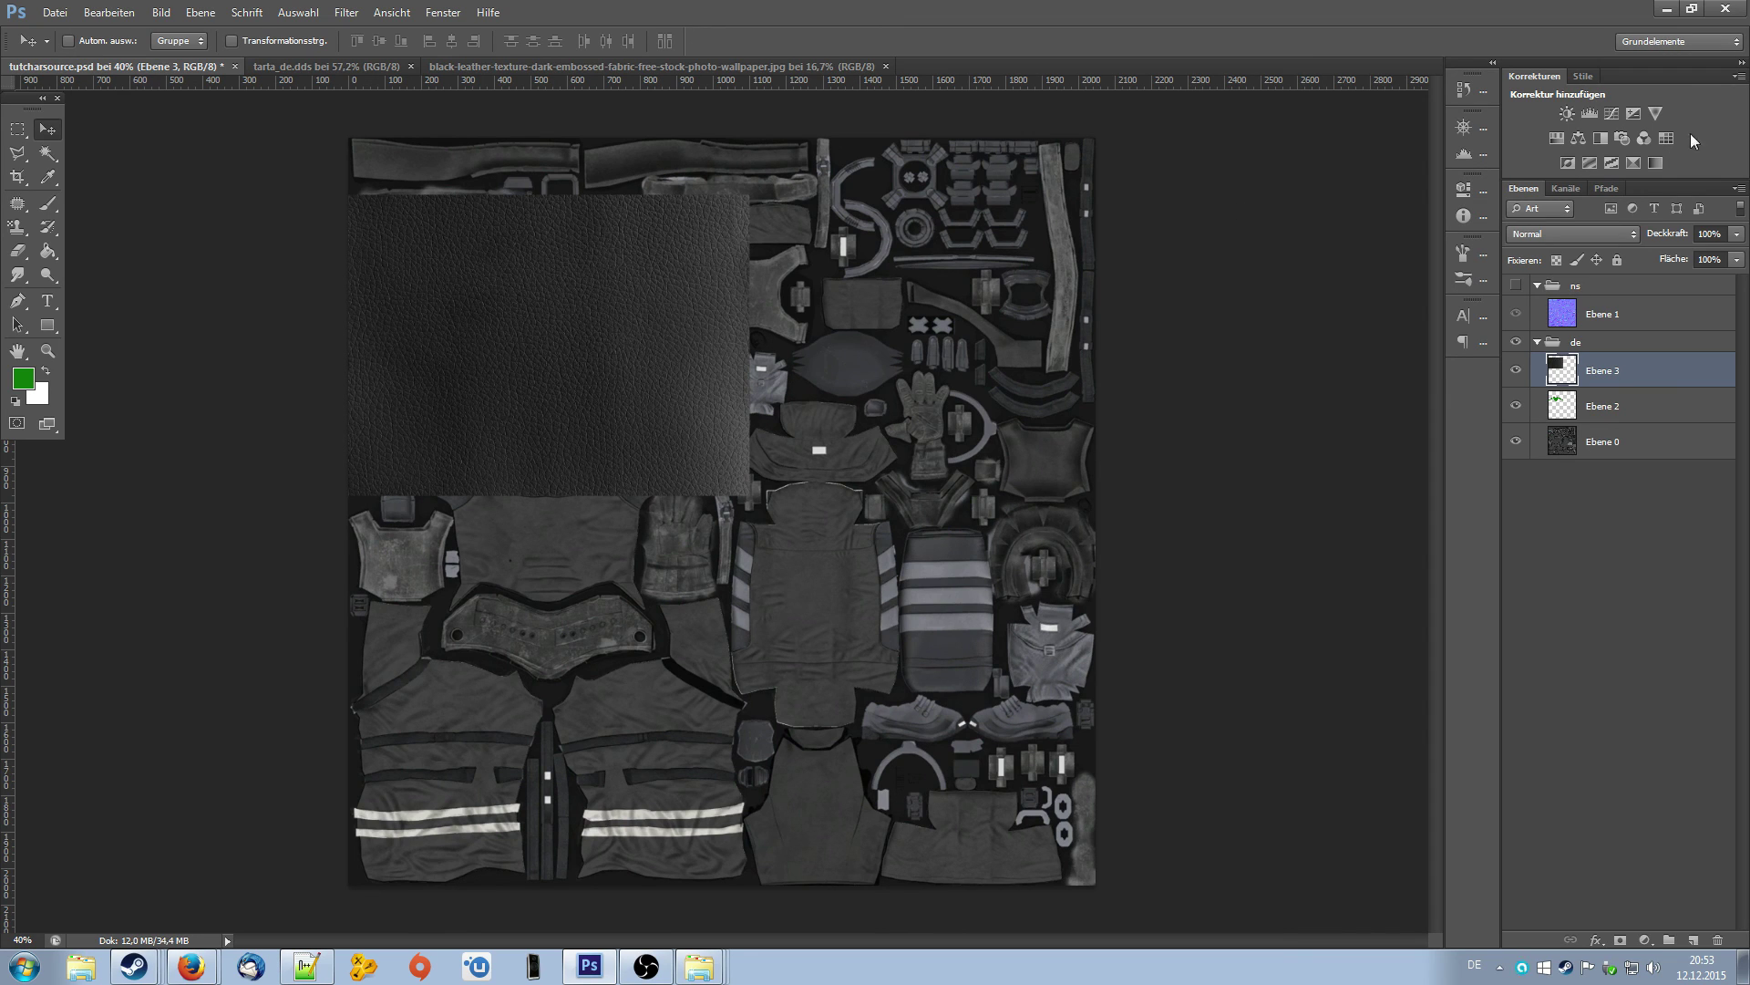
- Trim the leather layer to the outline of the green shapes on Ebene 2 by deleting everything outside that selection, then deselect
left_click(1563, 410, "ctrl")
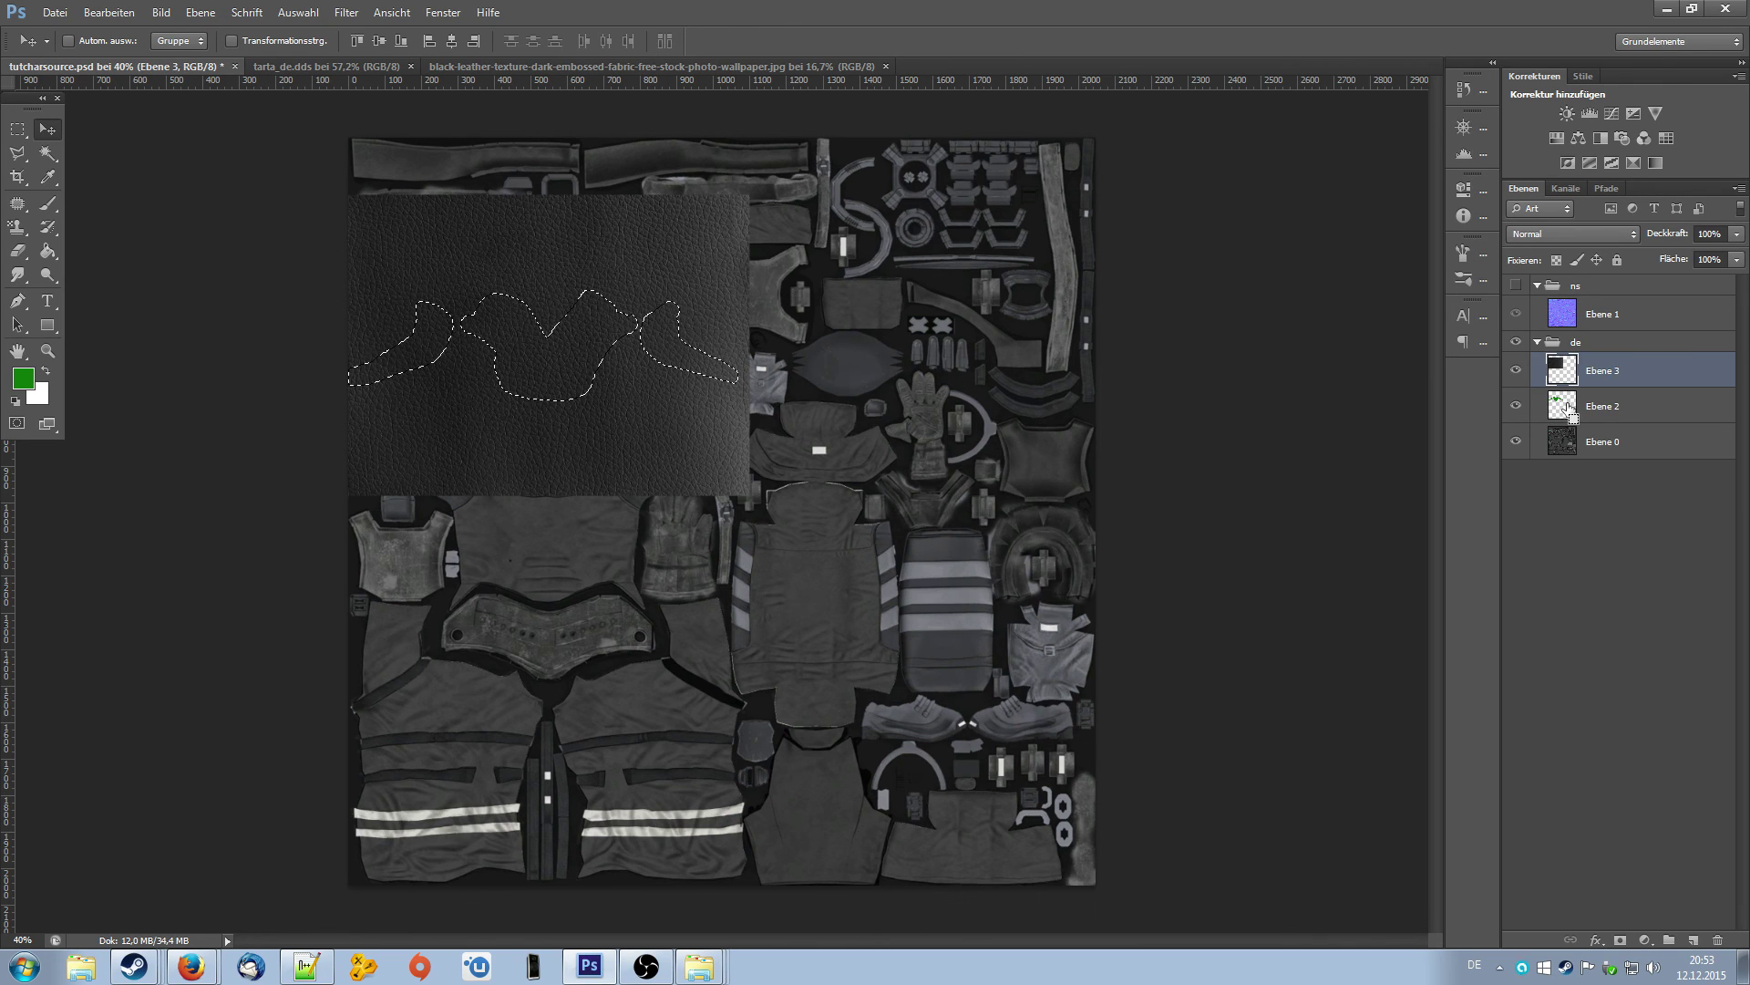
left_click(295, 12)
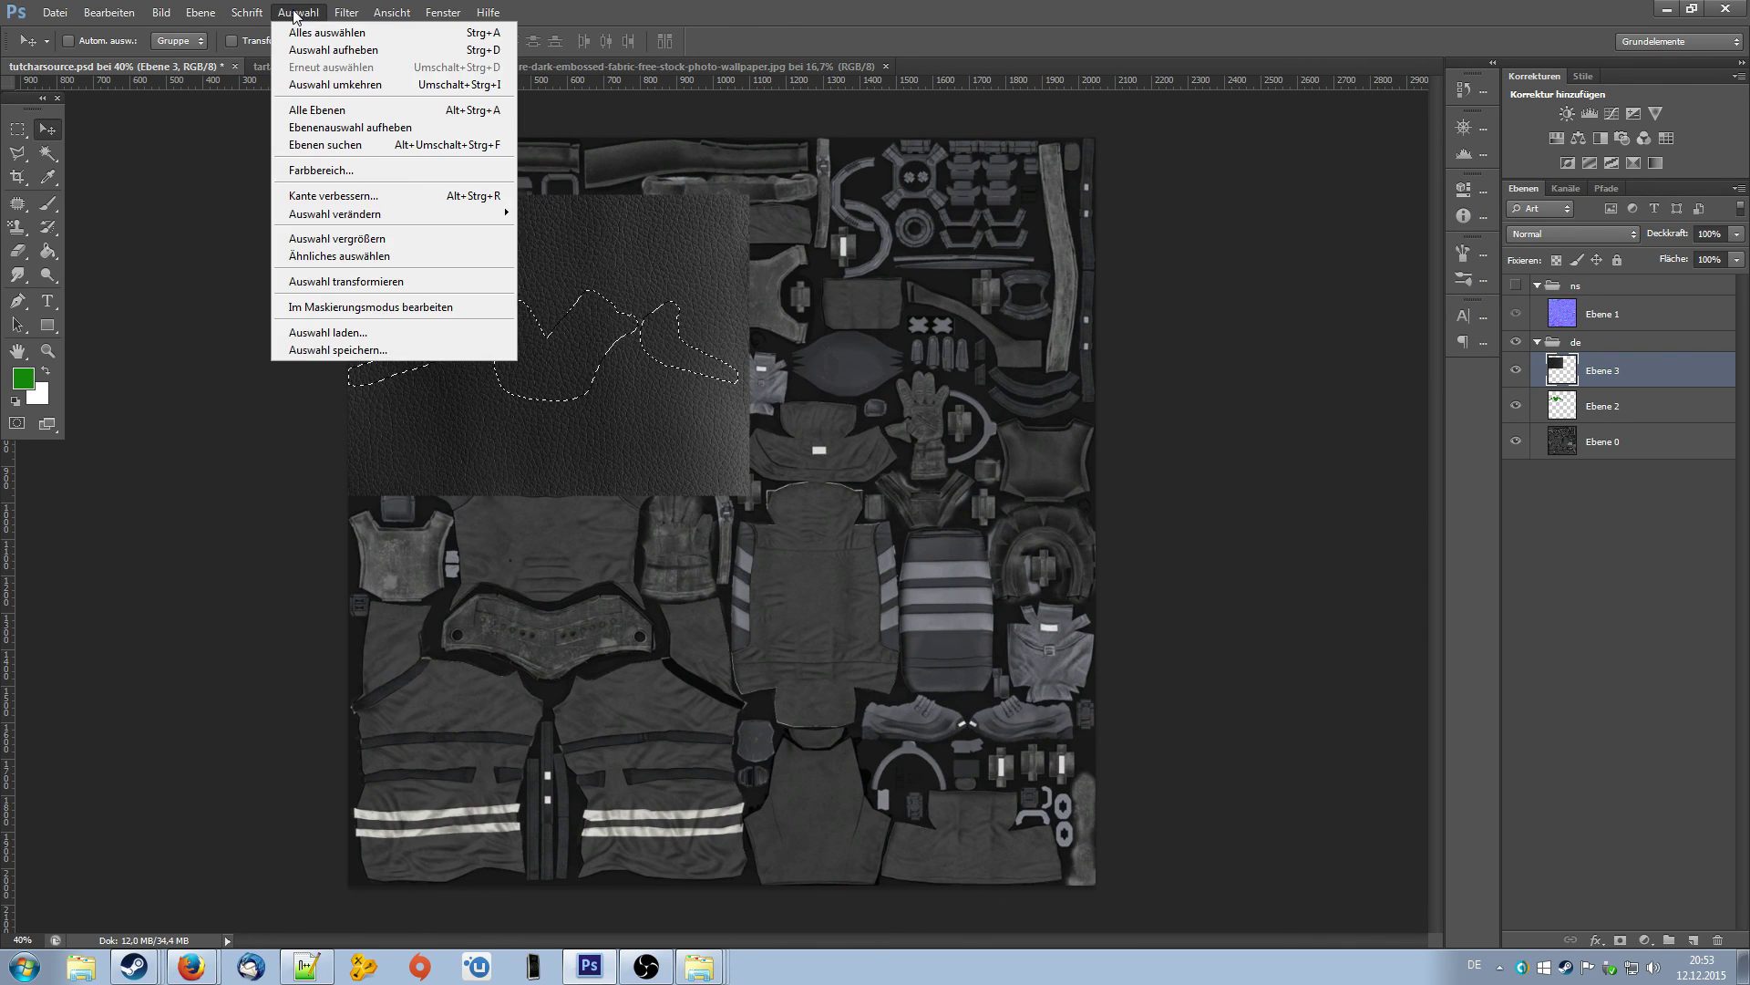
left_click(324, 85)
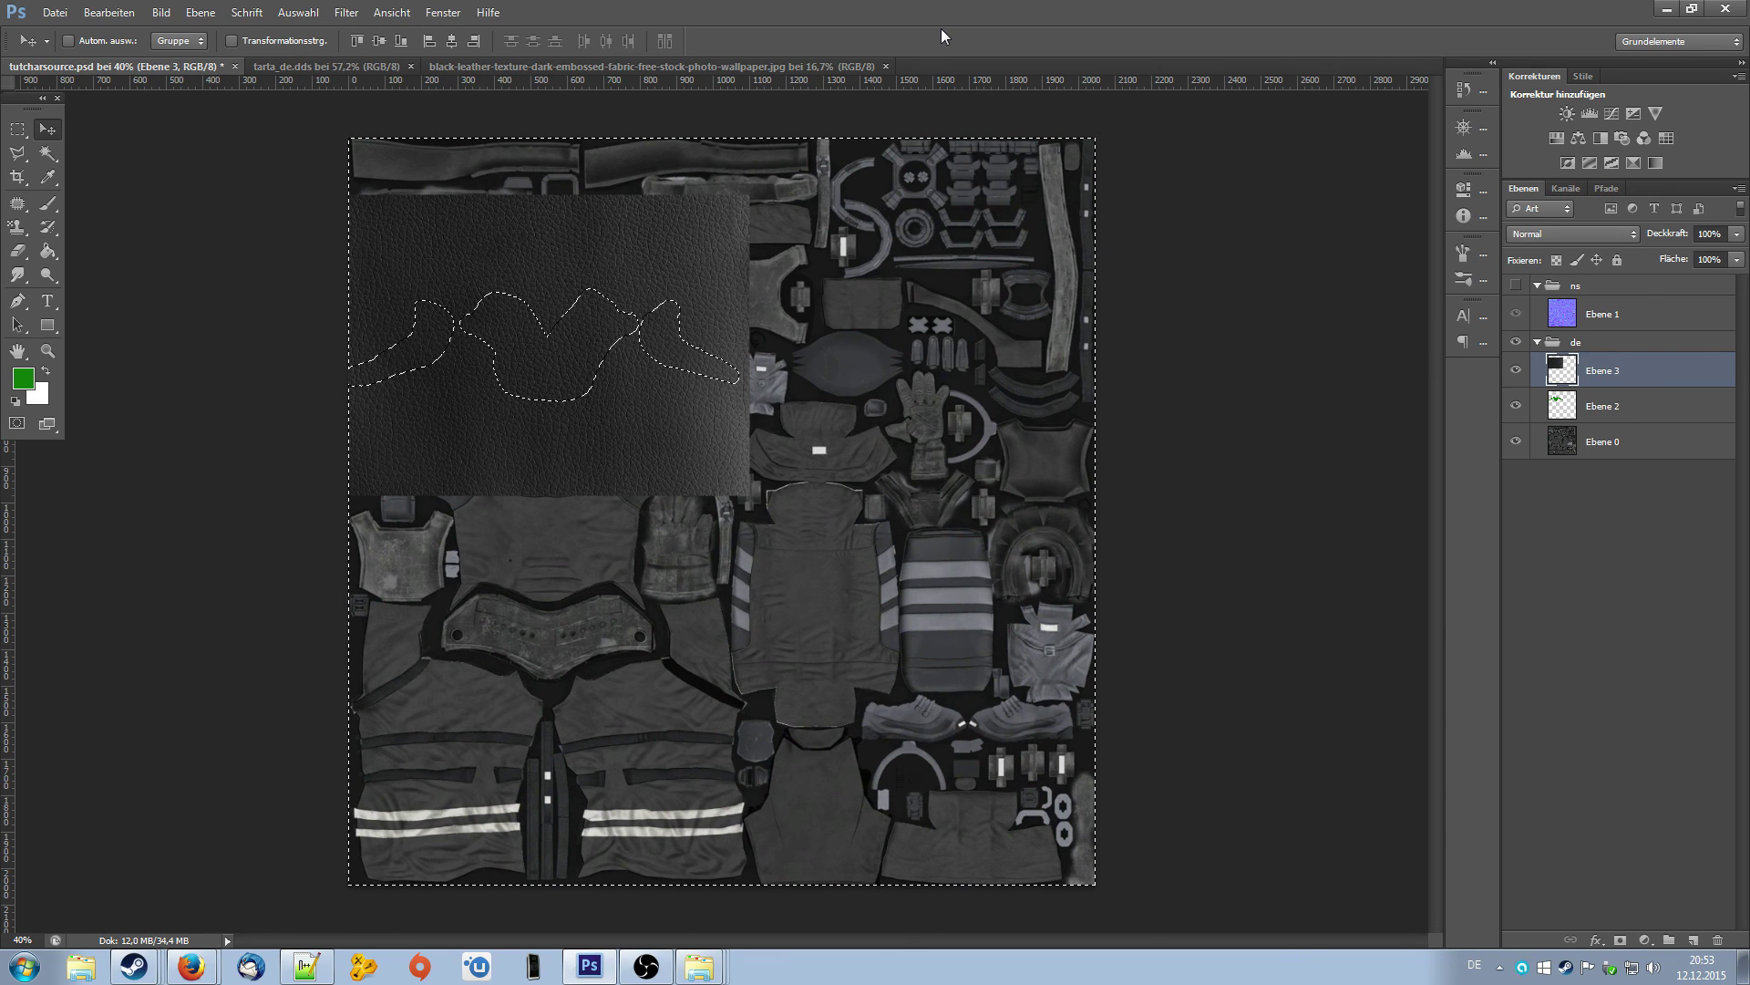
key("Delete")
key("ctrl+d")
left_click(17, 129)
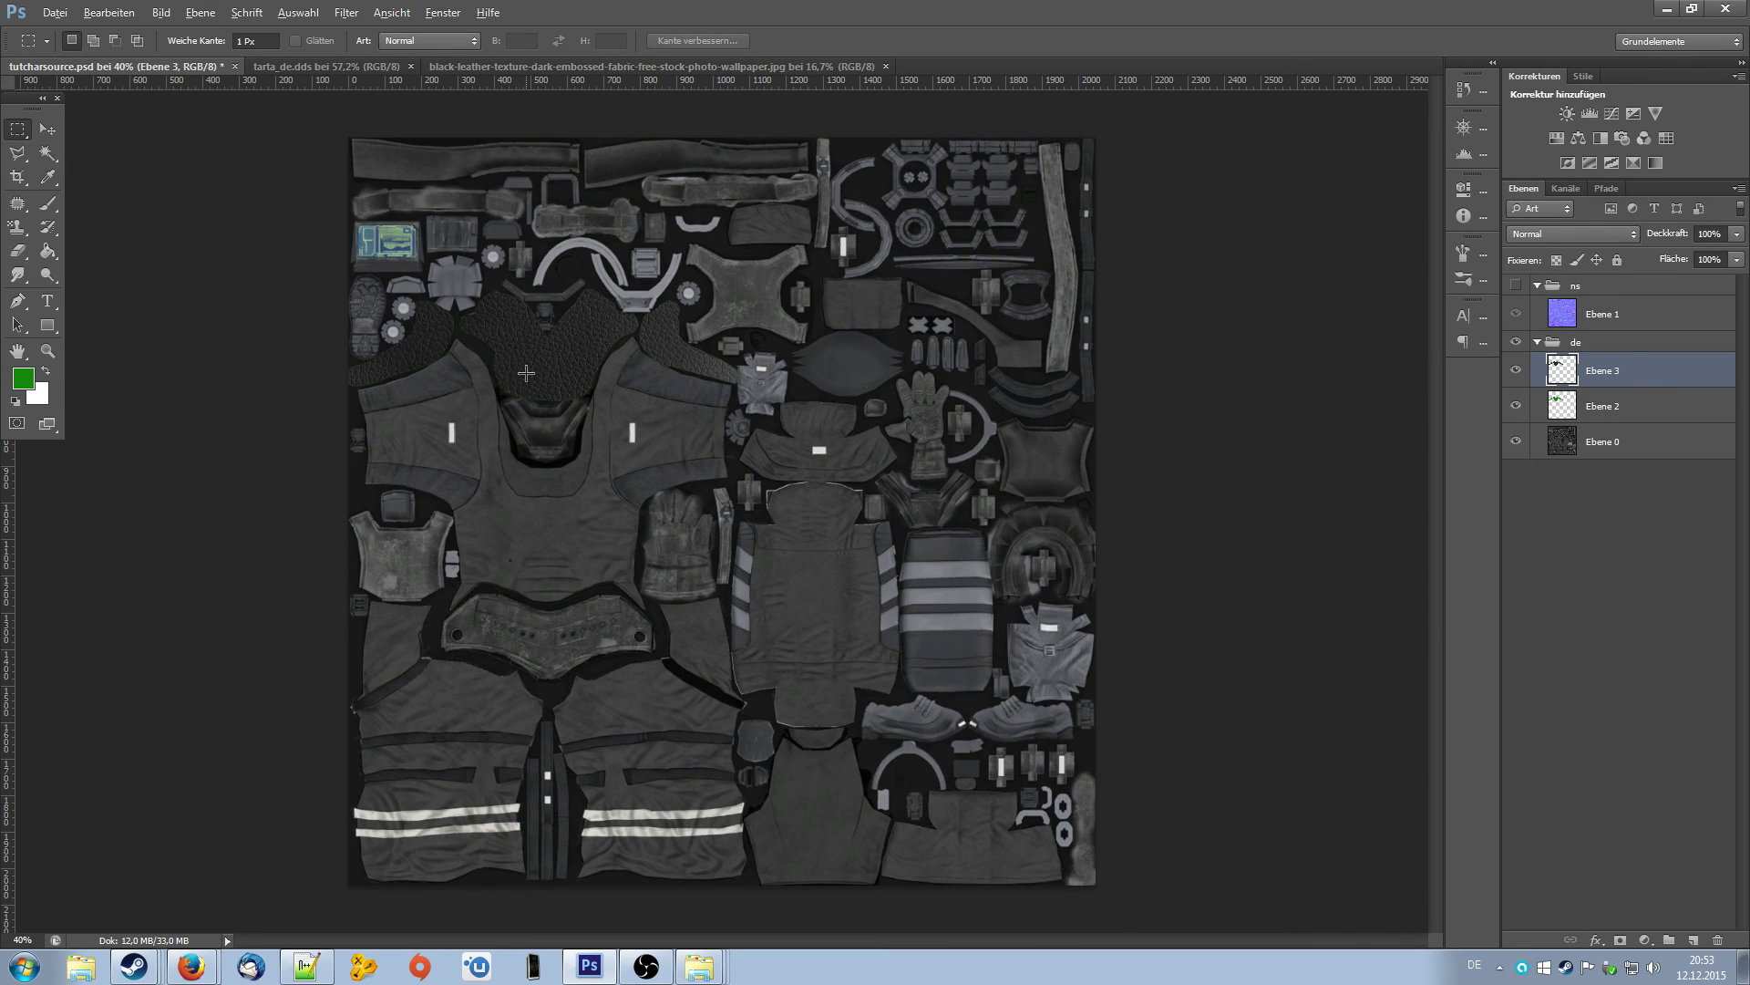
scroll(525, 370, "up", 3, "alt")
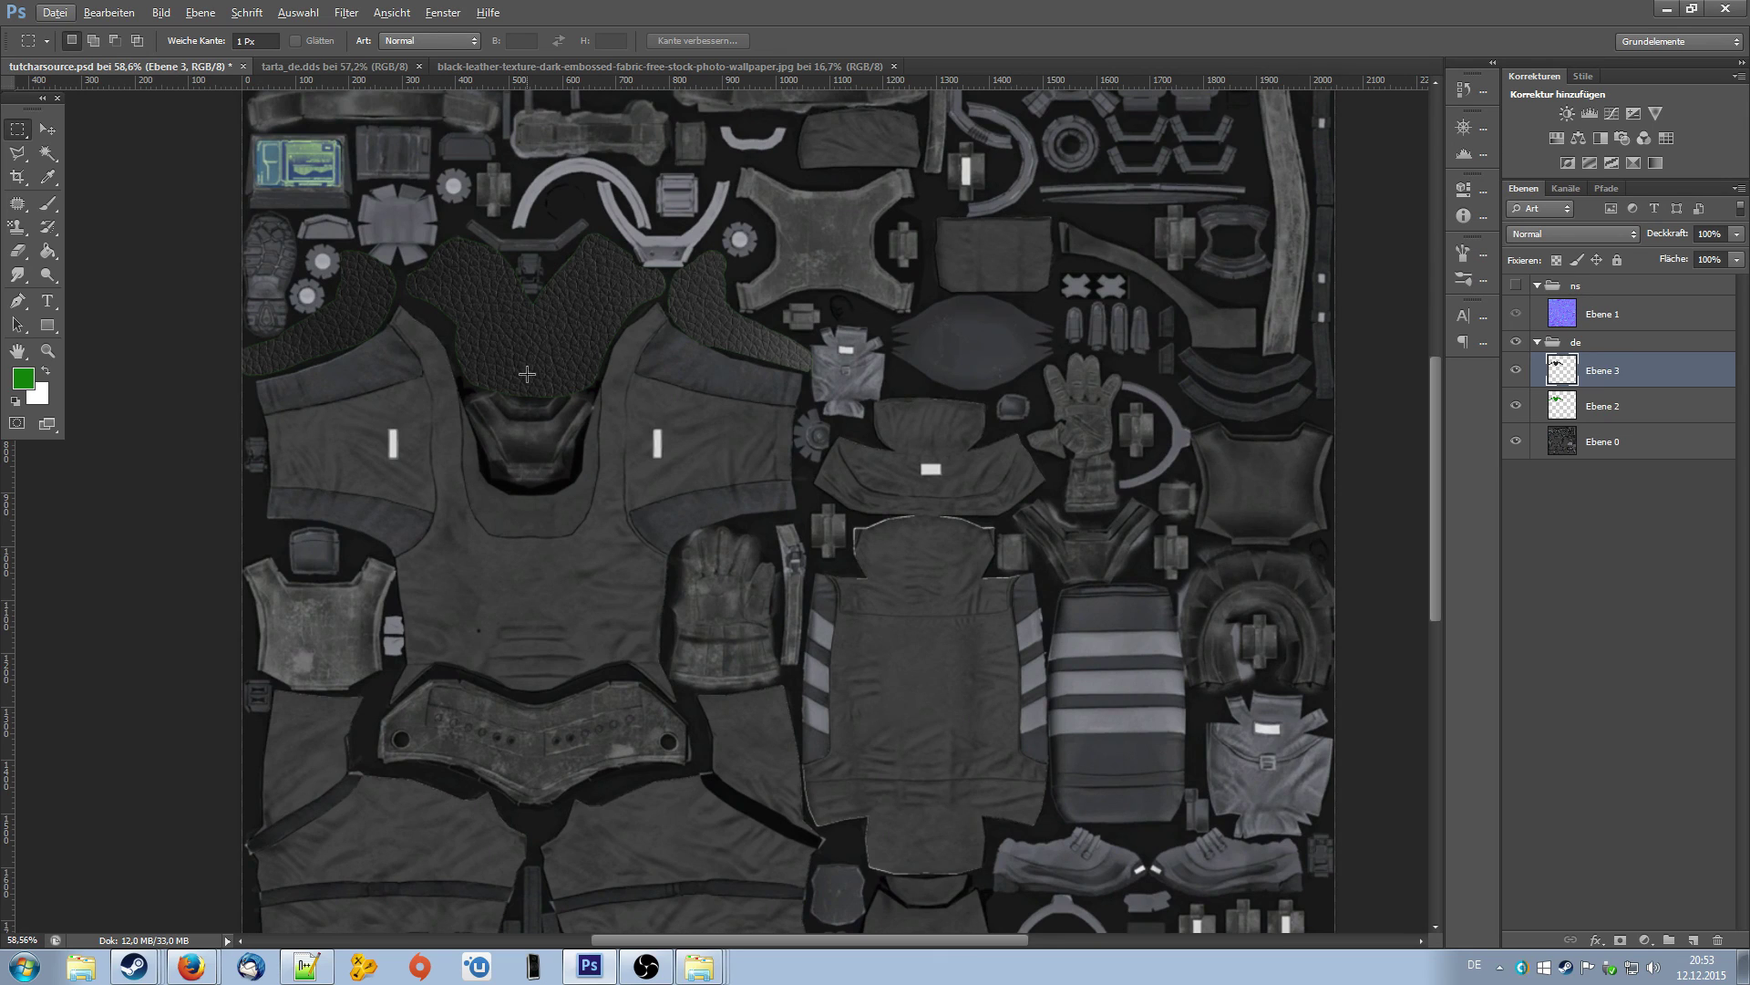